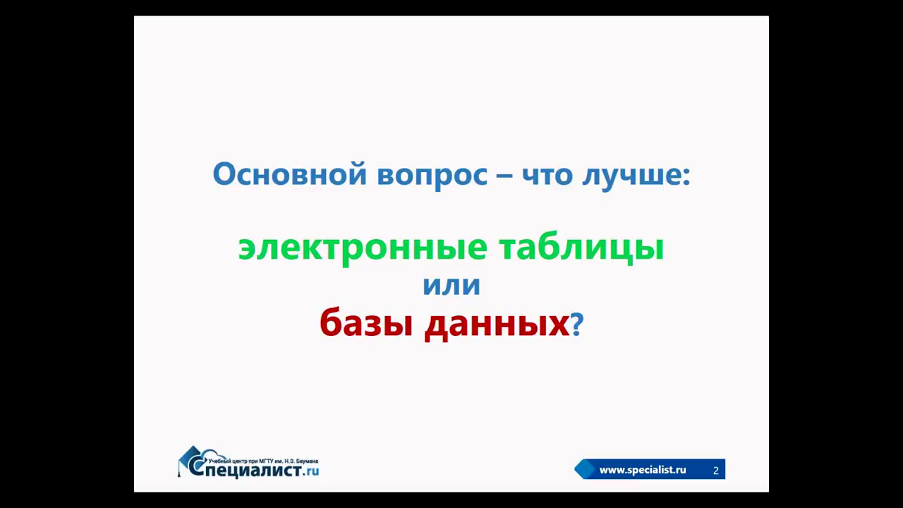
- Advance the slideshow to slide 3, 'О преподавателе', showing the instructor's certifications
key(Right)
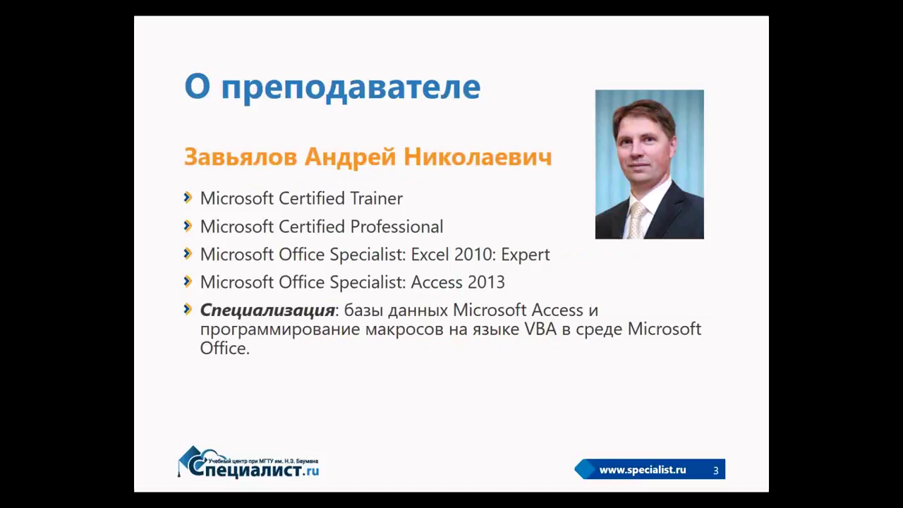
- Go back to slide 2 and switch over to the specialist.ru homepage in Chrome
key(Left)
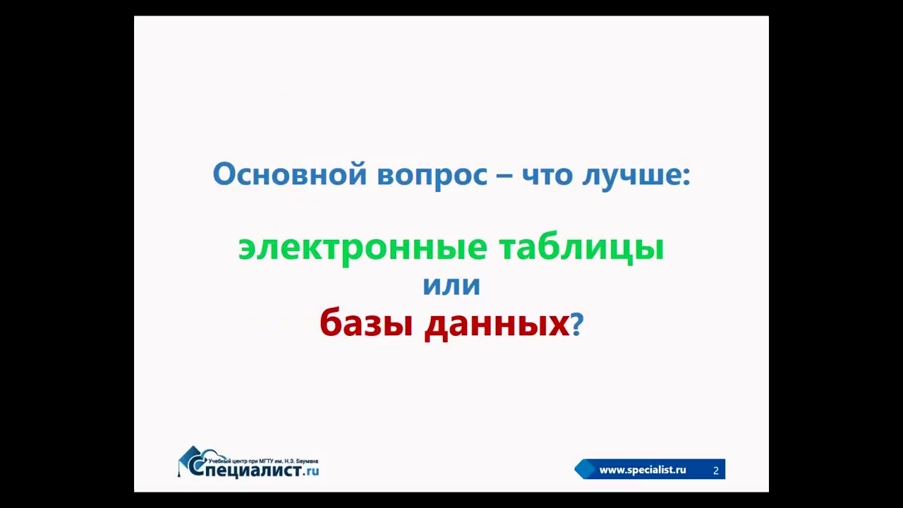
key(alt+Tab)
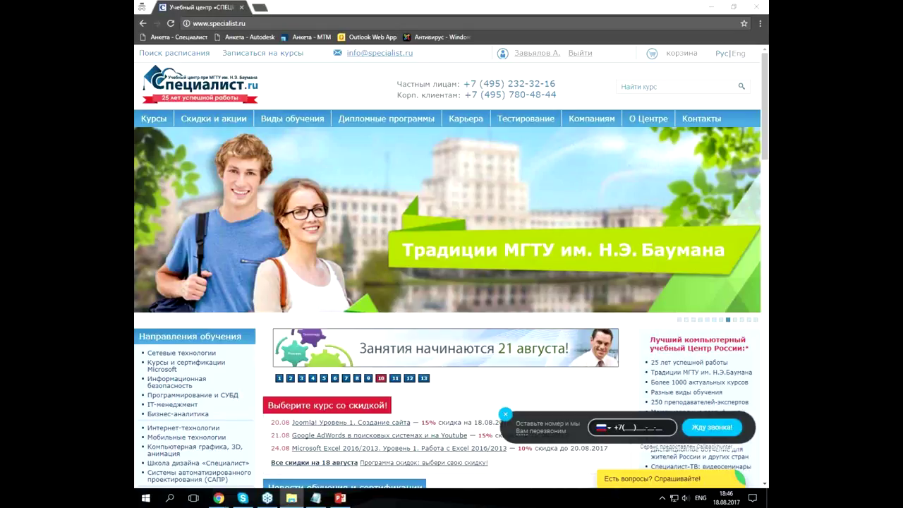
- Minimize the specialist.ru Chrome window to reveal the Excel comparison workbook
click(712, 7)
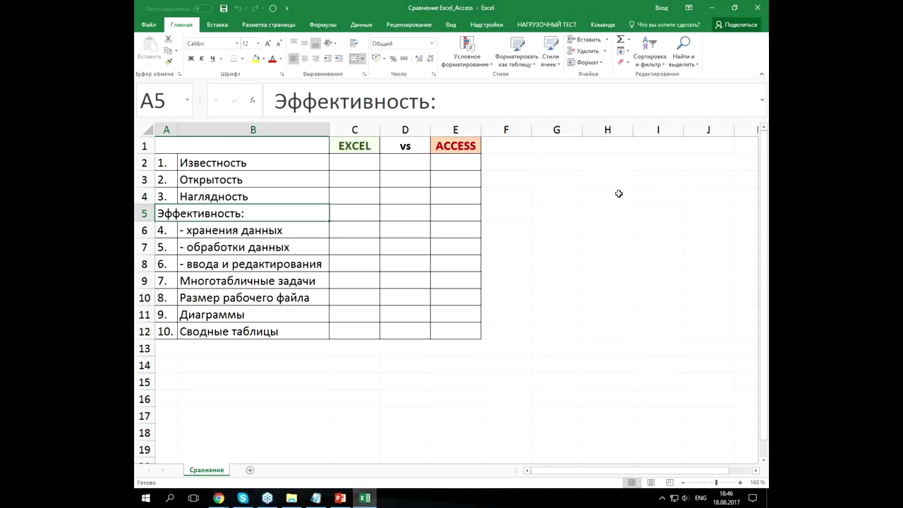
- Zoom the EXCEL vs ACCESS sheet to about 232% and select cells D9 and B9
click(722, 483)
click(540, 357)
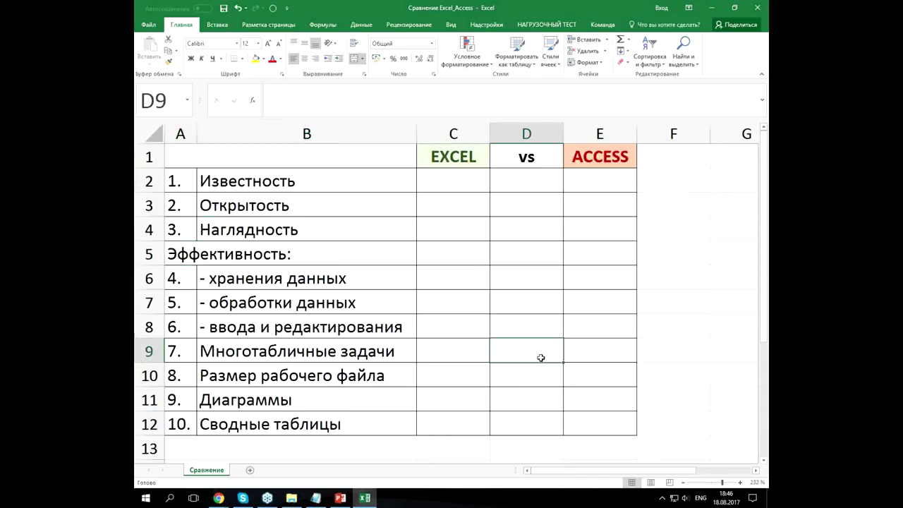
click(296, 352)
click(316, 498)
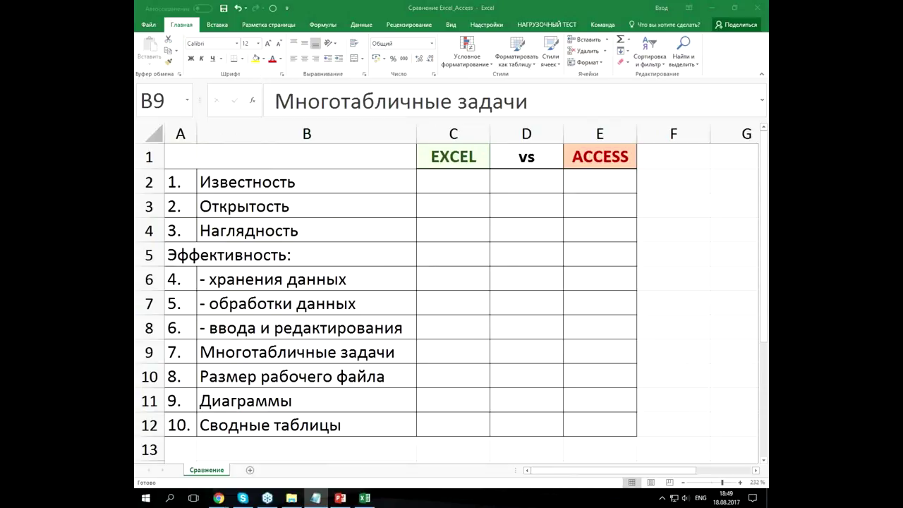
click(365, 185)
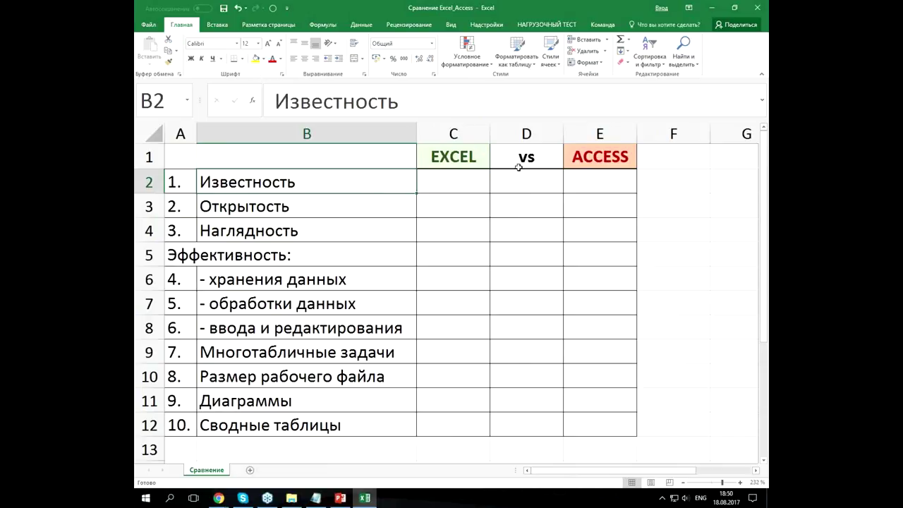
click(600, 160)
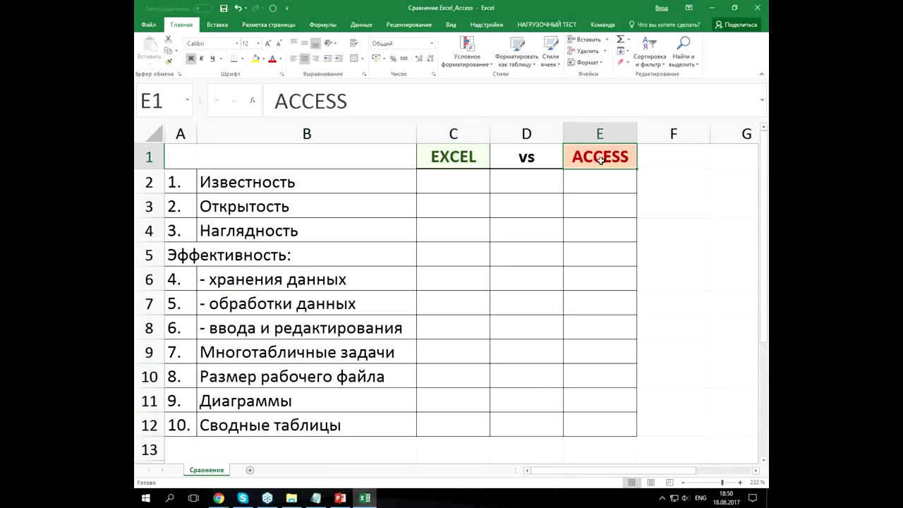
click(471, 153)
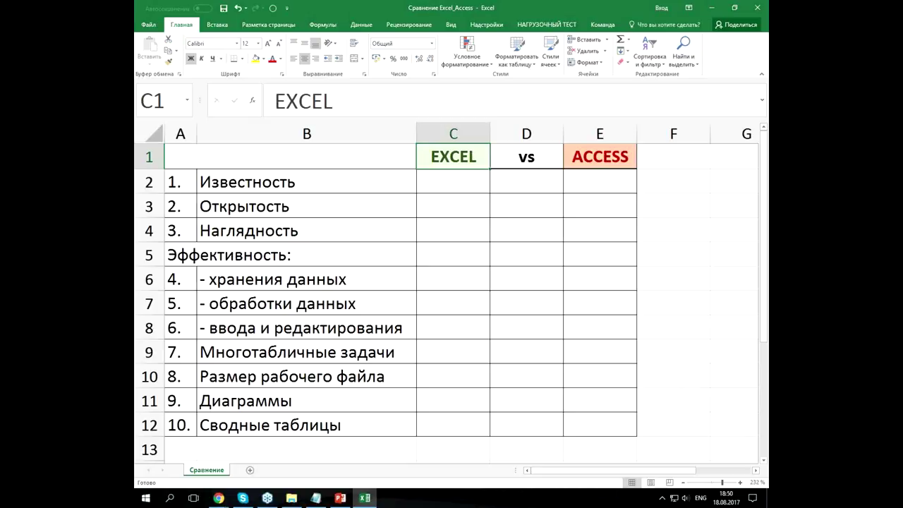
key(alt+Tab)
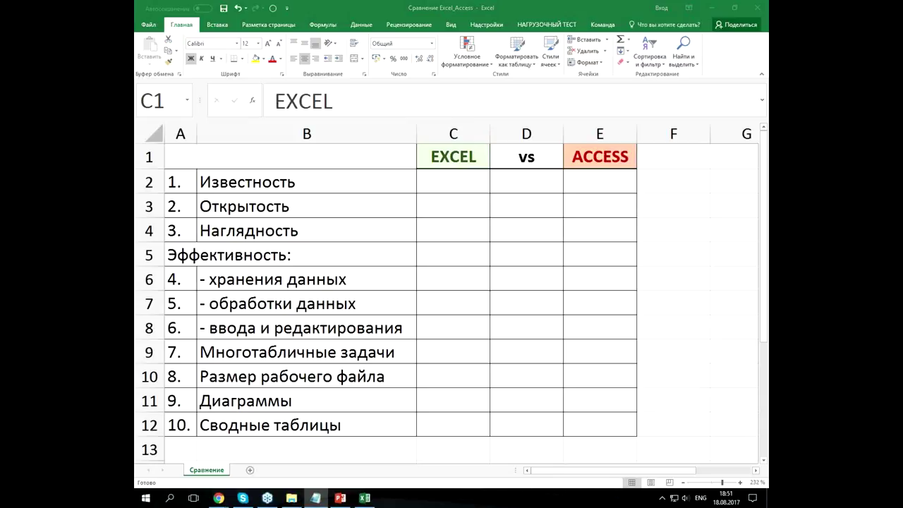
click(458, 181)
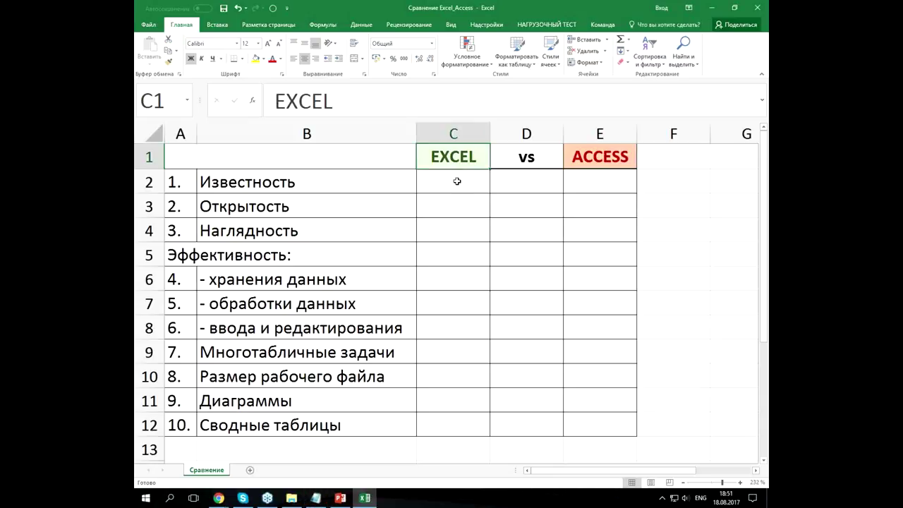
- Score Известность 1 under EXCEL (C2) and 0 under ACCESS (E2)
click(455, 184)
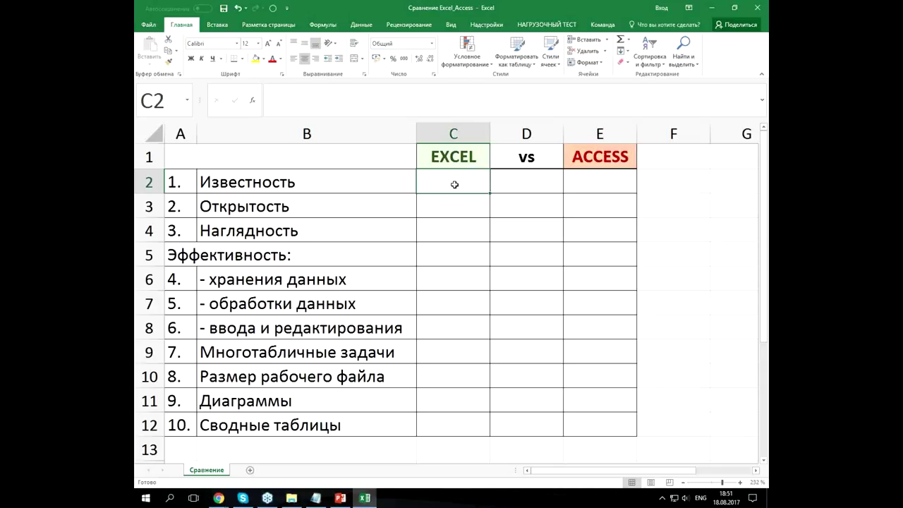
text(1)
double_click(620, 183)
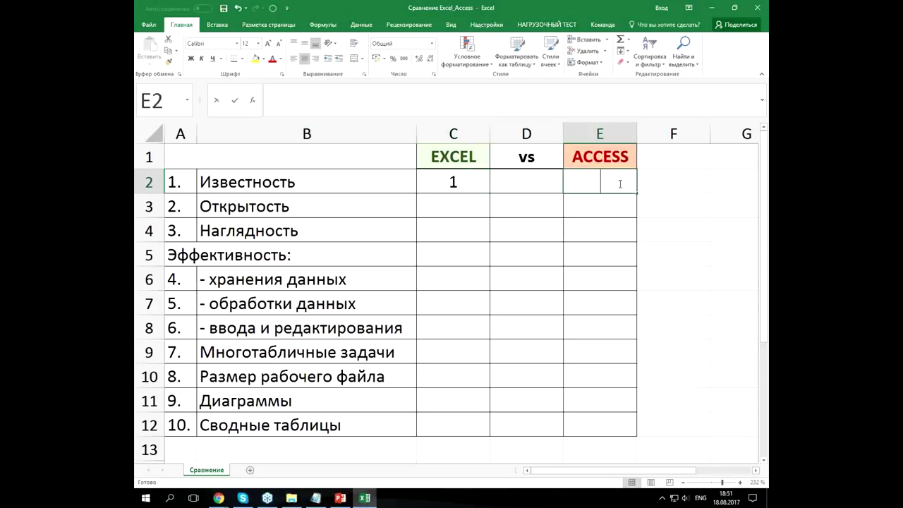
text(0)
key(Return)
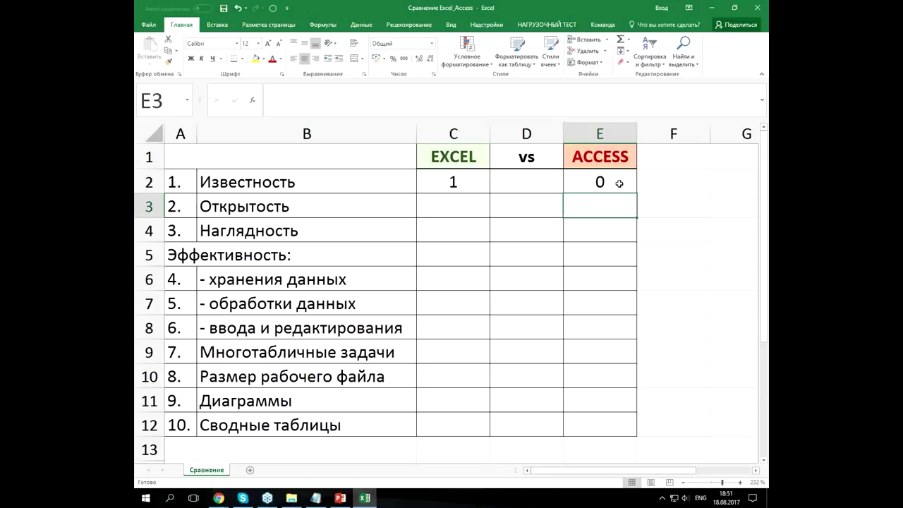
- Select the score cells for Открытость, Наглядность and data storage, then open the Start menu
click(449, 212)
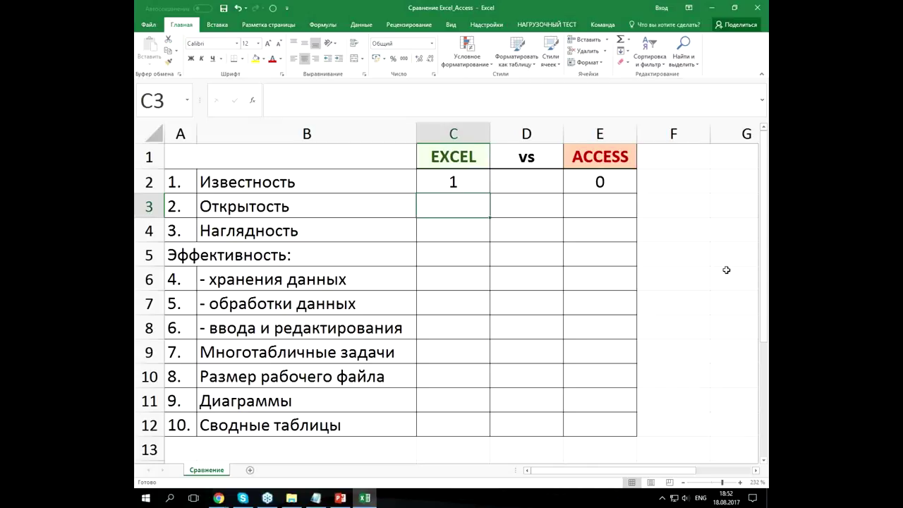
click(455, 273)
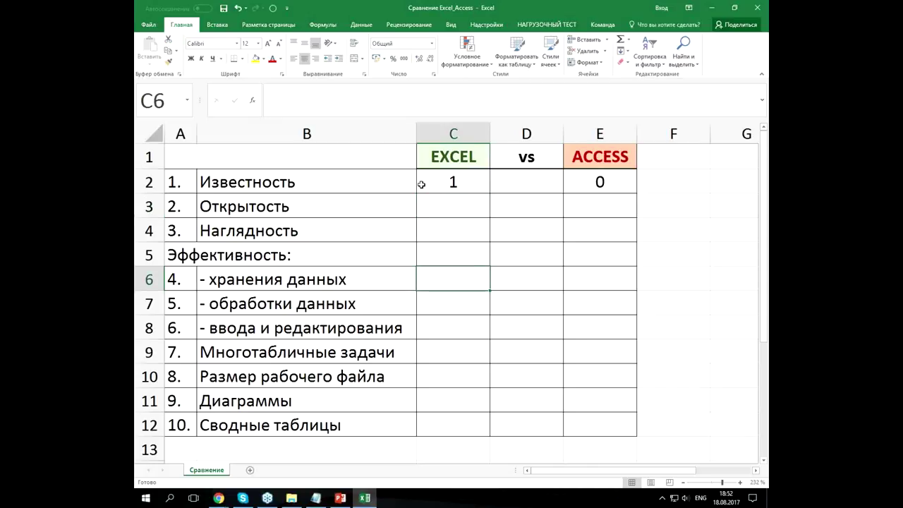
click(443, 205)
click(453, 223)
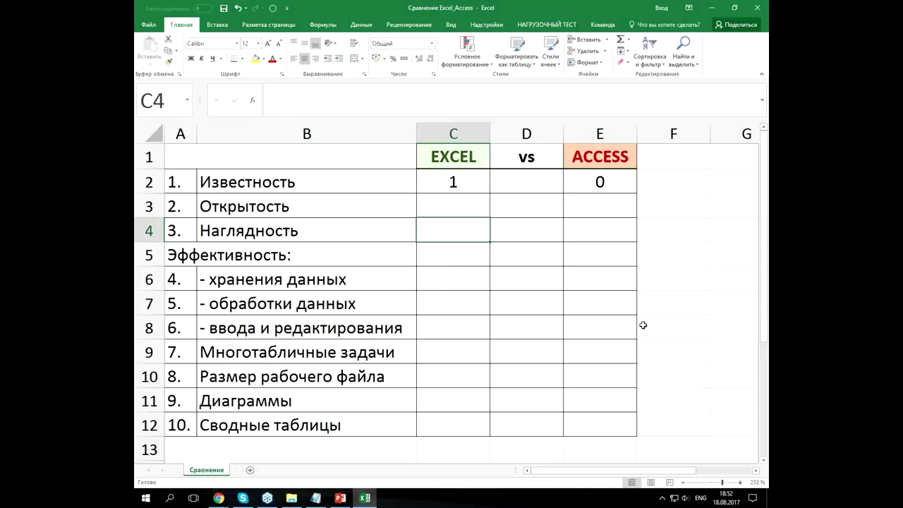
click(568, 302)
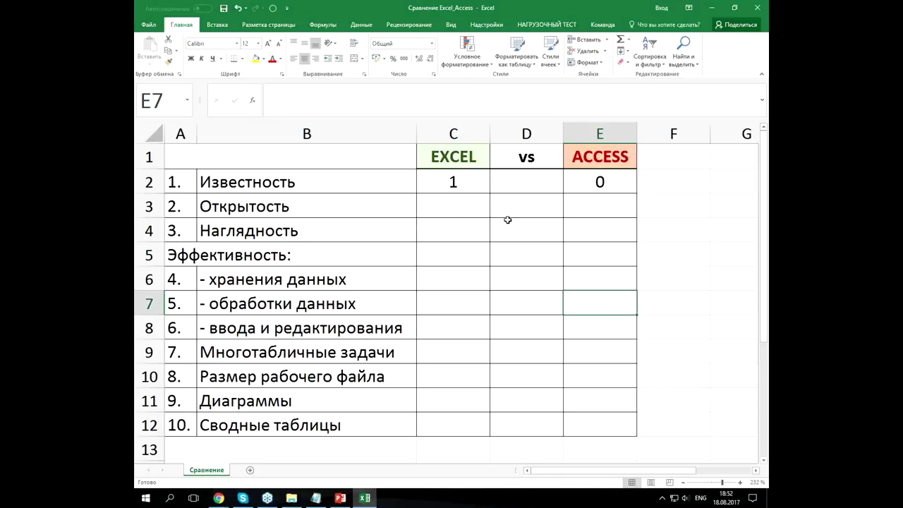
click(449, 157)
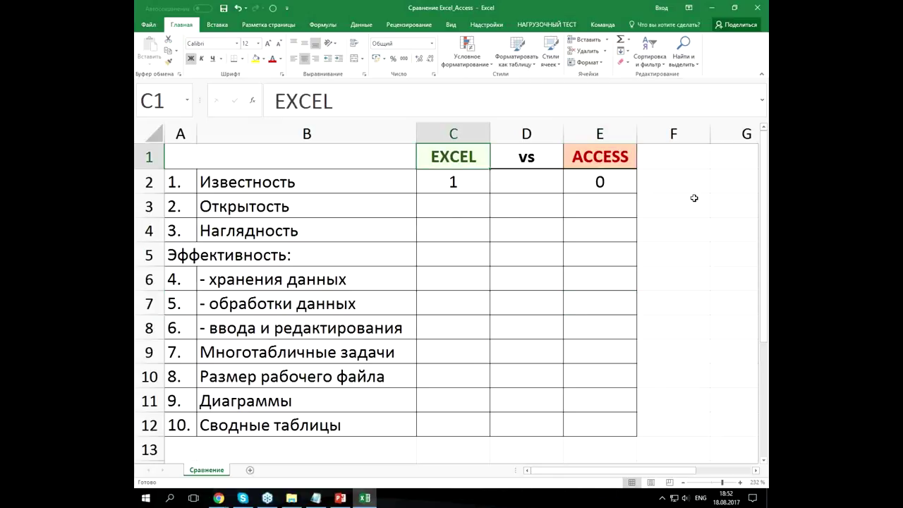
click(415, 284)
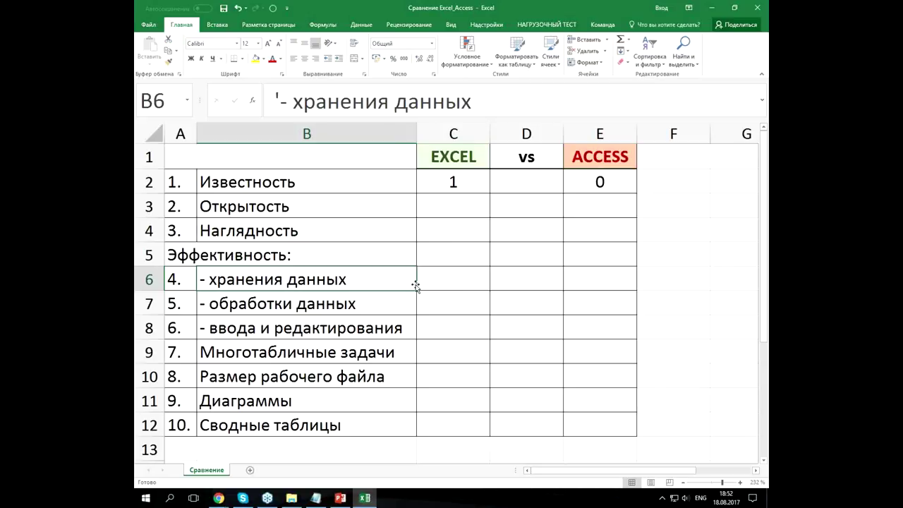
click(150, 504)
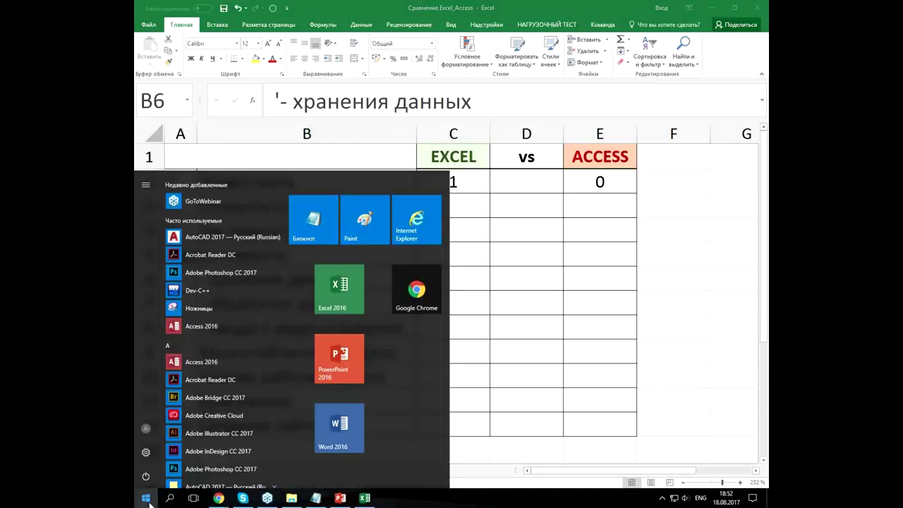
- Launch Access 2016 from the Start menu
click(205, 360)
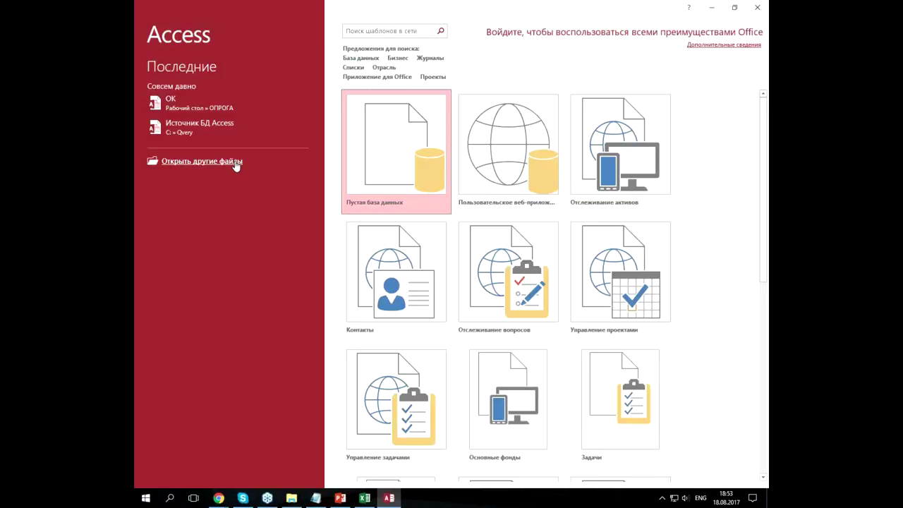
- Create a new blank Access database named Database1
click(411, 147)
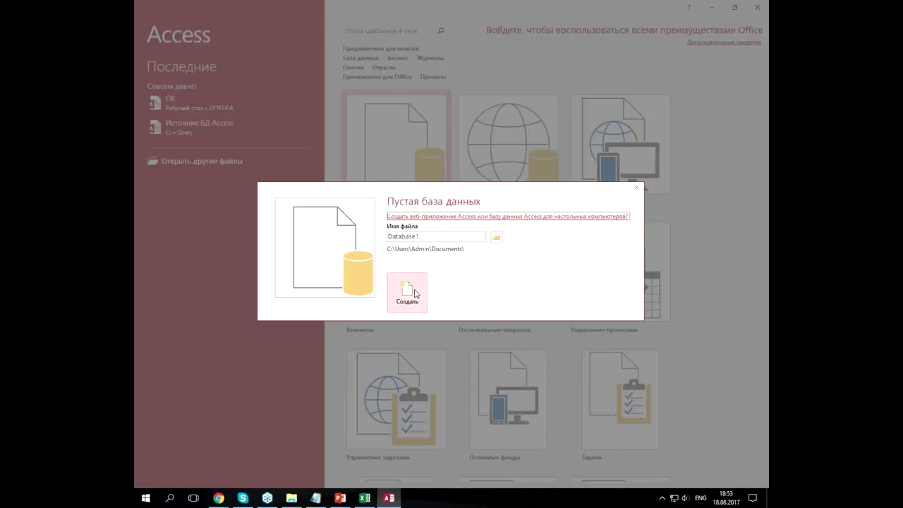
click(415, 293)
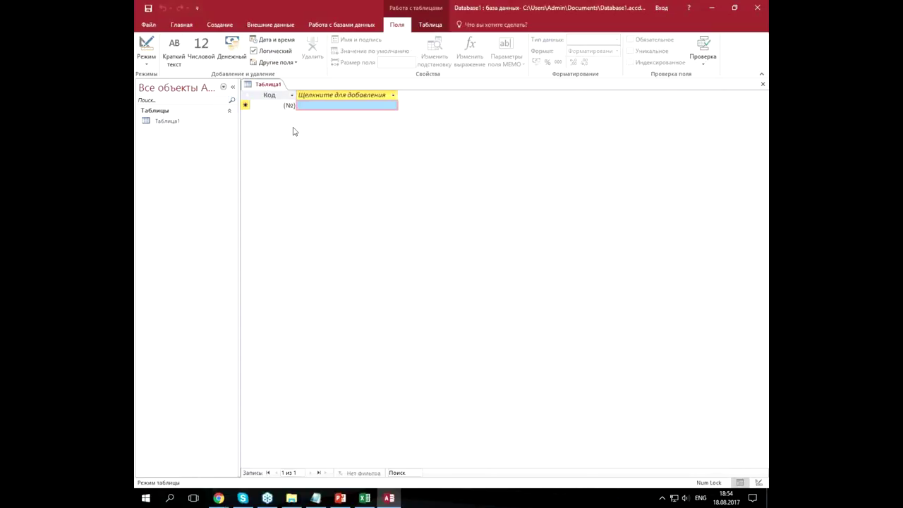
- Enter 'hgjgjh' as Таблица1's first record, then minimize Access to return to Excel
click(389, 108)
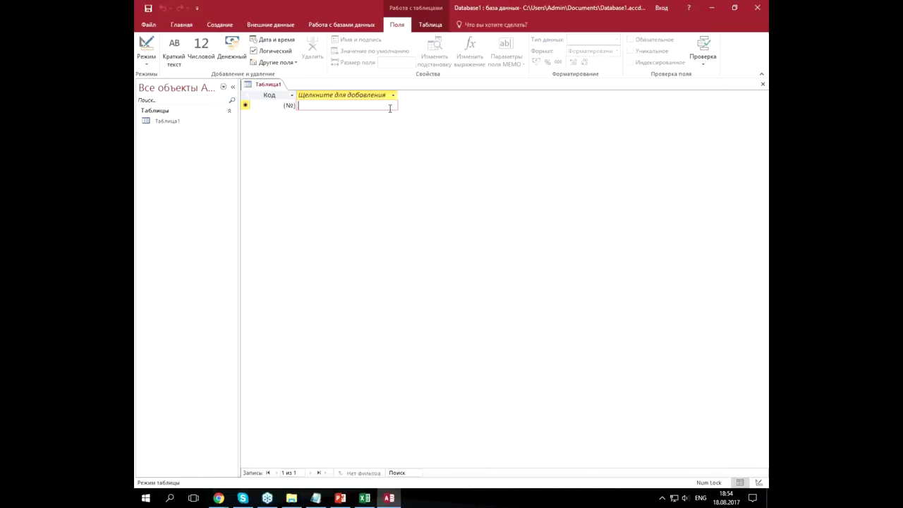
text(hgjgjh)
key(Down)
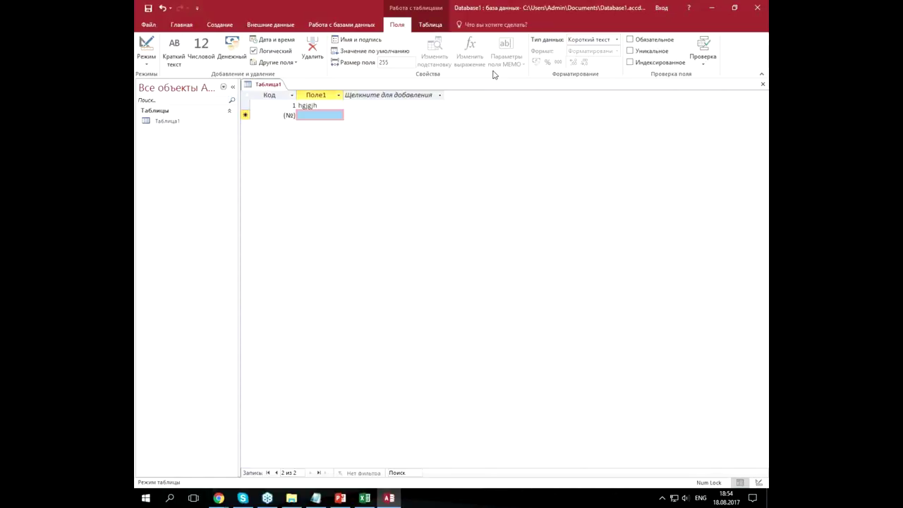
click(718, 10)
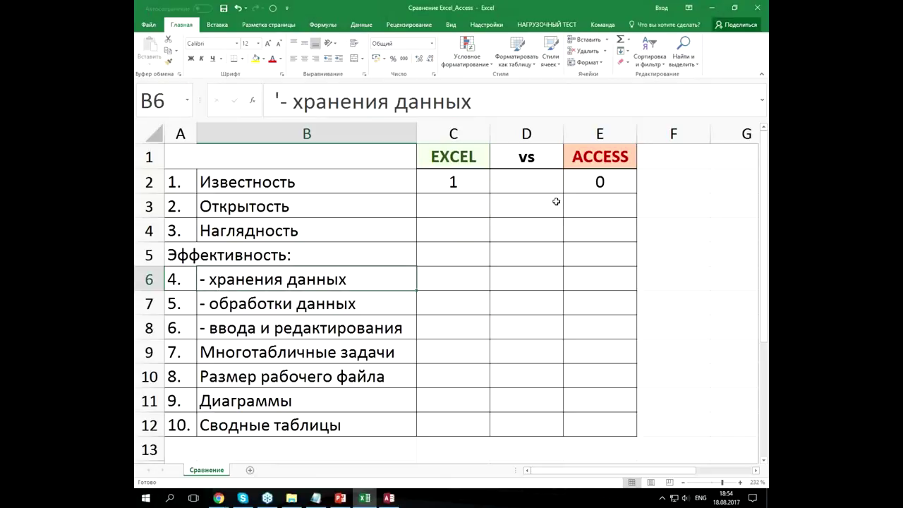
- Score Открытость 1 in C3 for EXCEL and 0 in E3 for ACCESS
click(472, 207)
text(1)
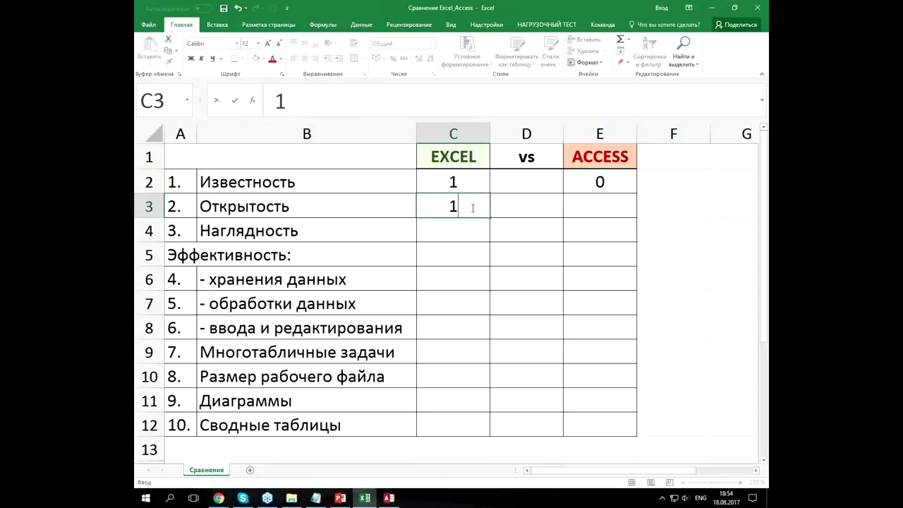
click(590, 206)
text(0)
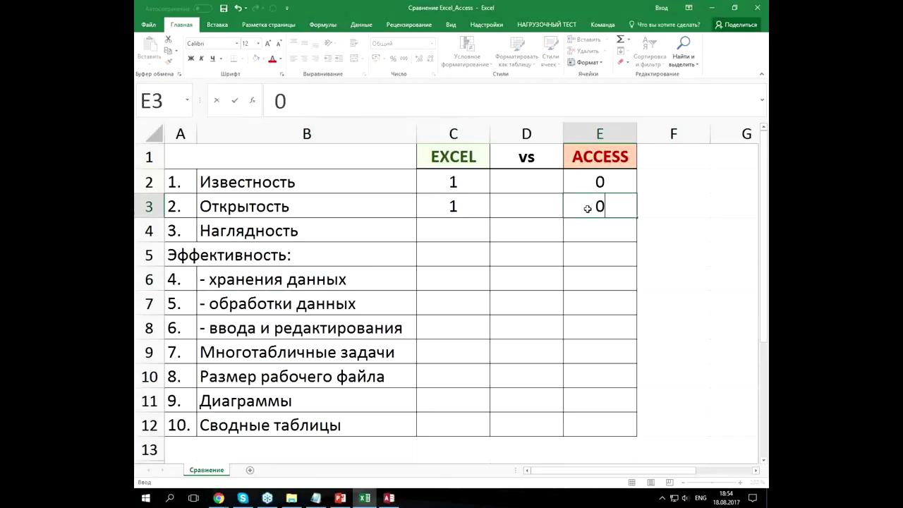
key(Return)
click(438, 227)
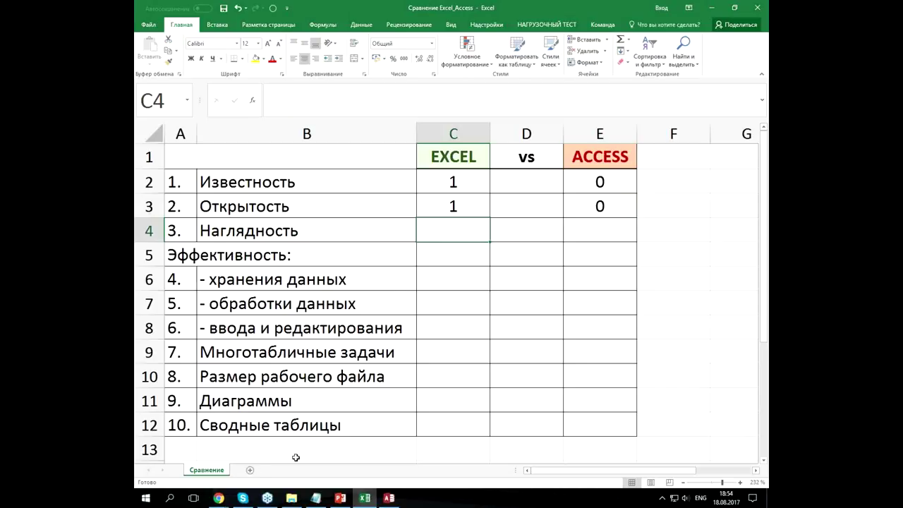
click(573, 235)
click(472, 230)
key(Right)
key(Right)
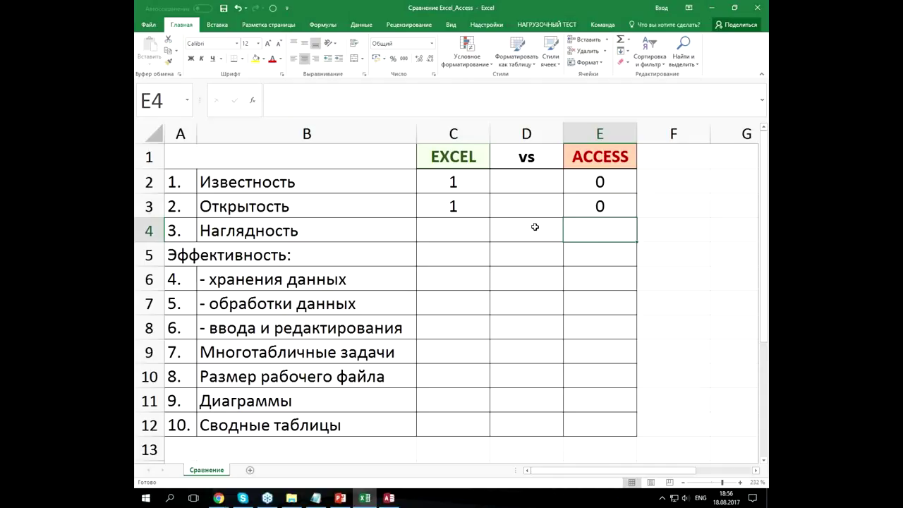
click(468, 230)
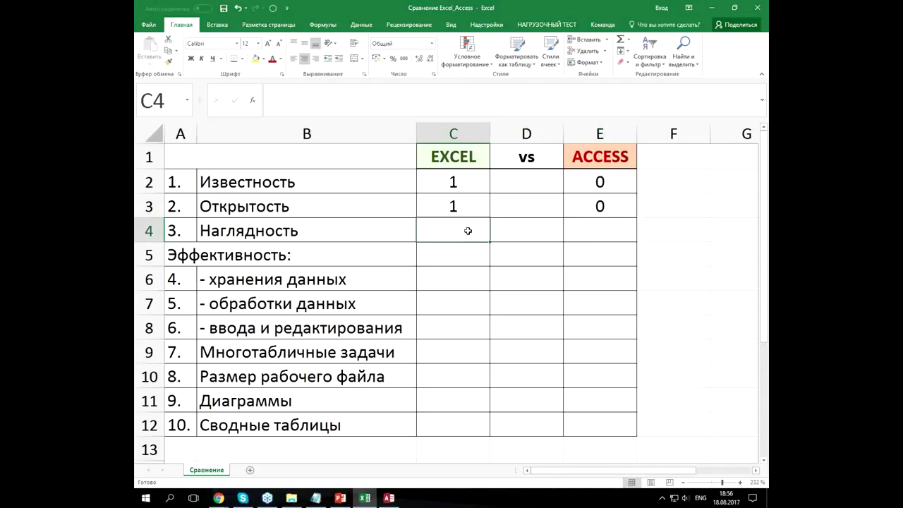
- Enter 1 in C4 and 0 in E4 for Наглядность, then switch to another program
text(1)
click(579, 233)
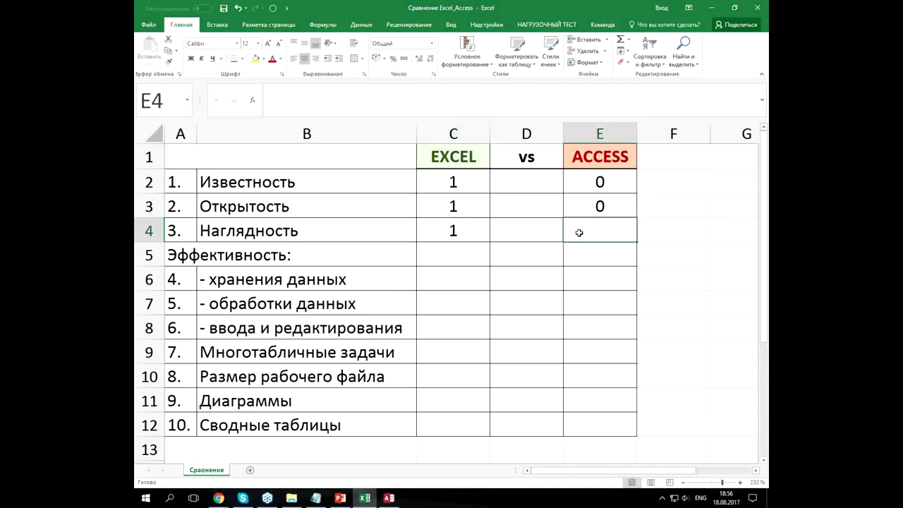
text(0)
click(587, 251)
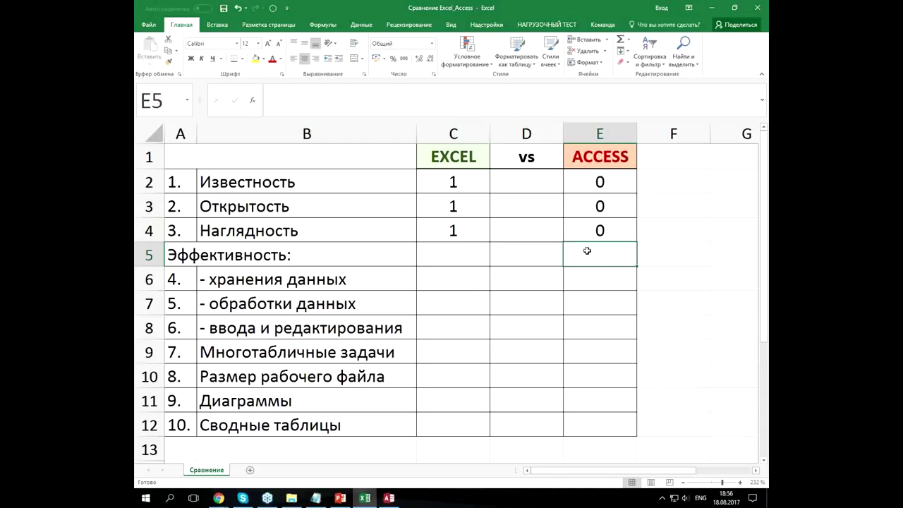
key(alt+Tab)
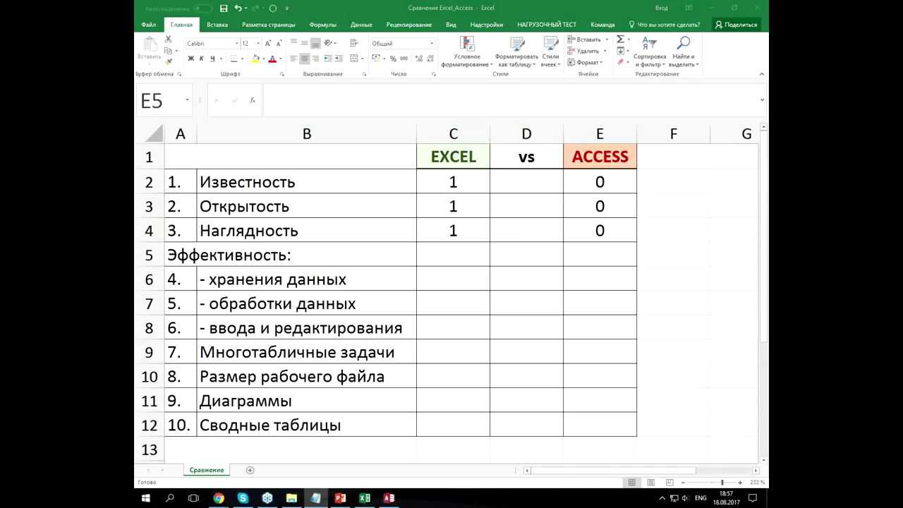
click(297, 183)
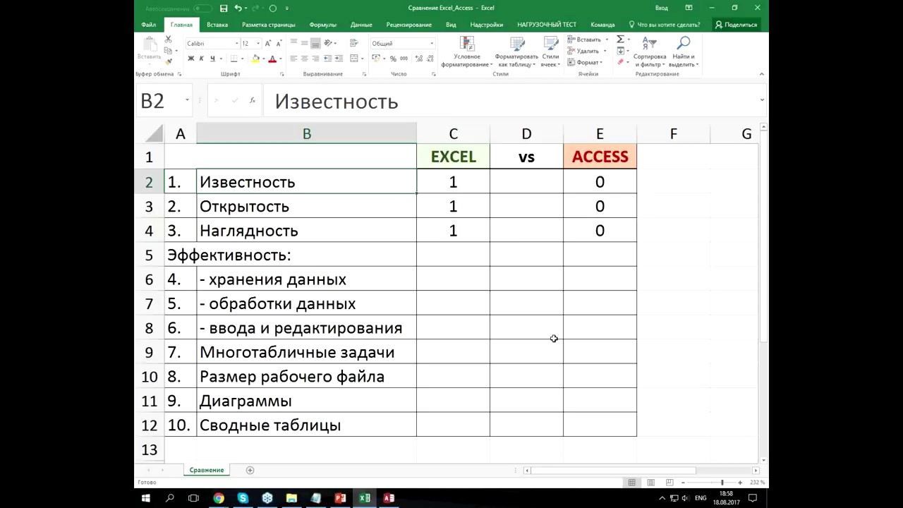
click(459, 299)
scroll(465, 294, down, 4)
scroll(465, 293, down, 2)
scroll(465, 294, down, 5)
scroll(465, 294, up, 7)
scroll(465, 293, up, 4)
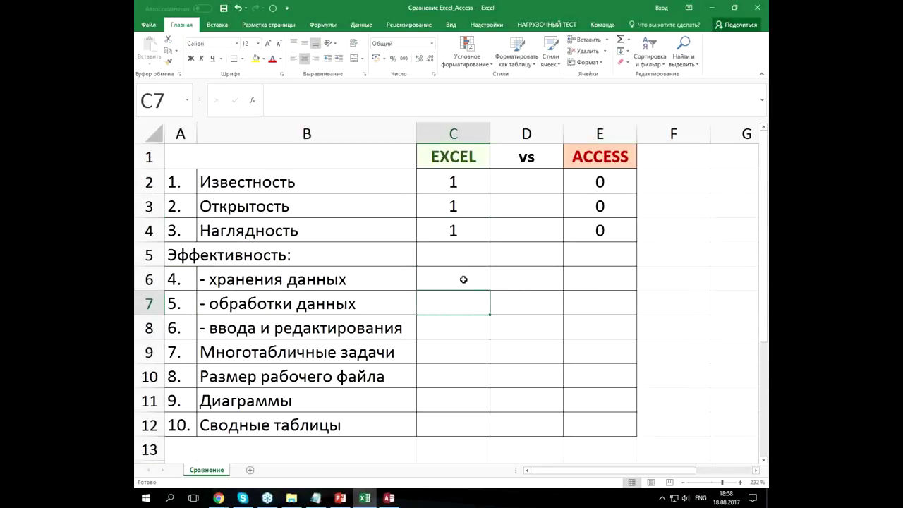
click(464, 279)
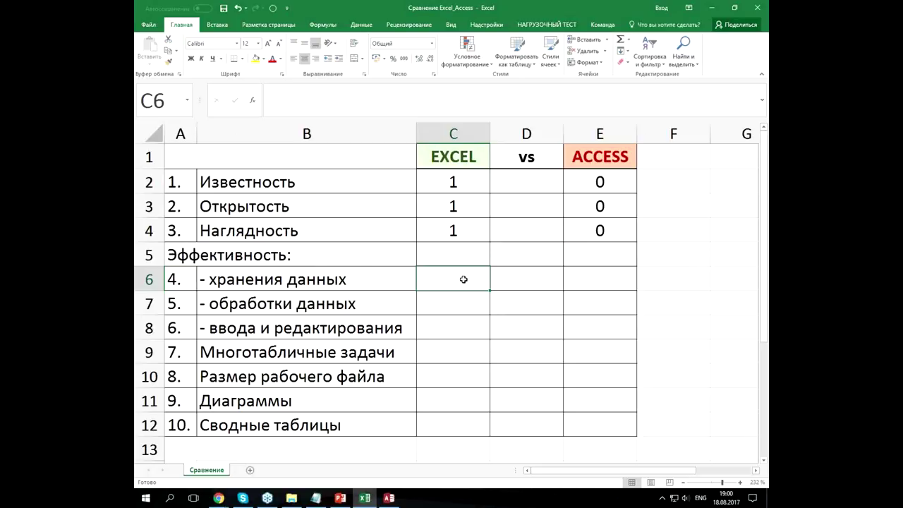
click(623, 162)
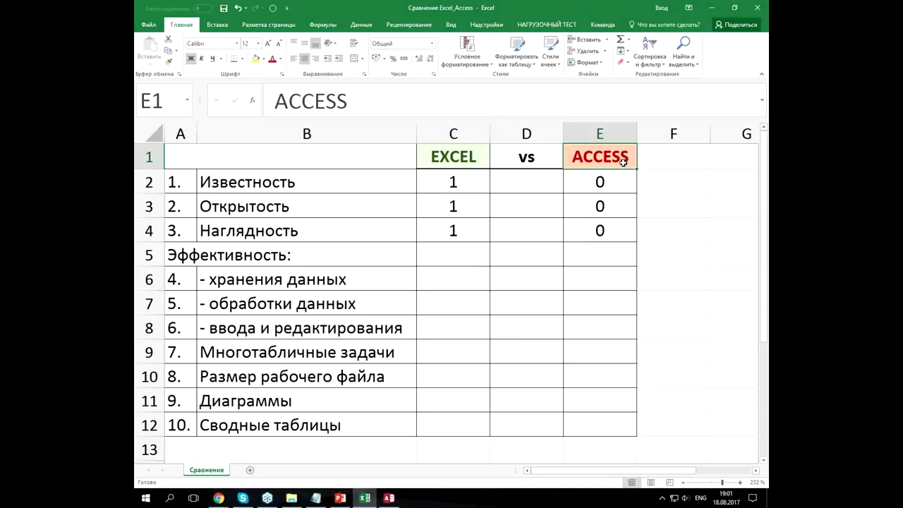
- Review the EXCEL vs ACCESS scores for the storage, processing and data-entry criteria, then minimize the workbook
drag(452, 278, 581, 327)
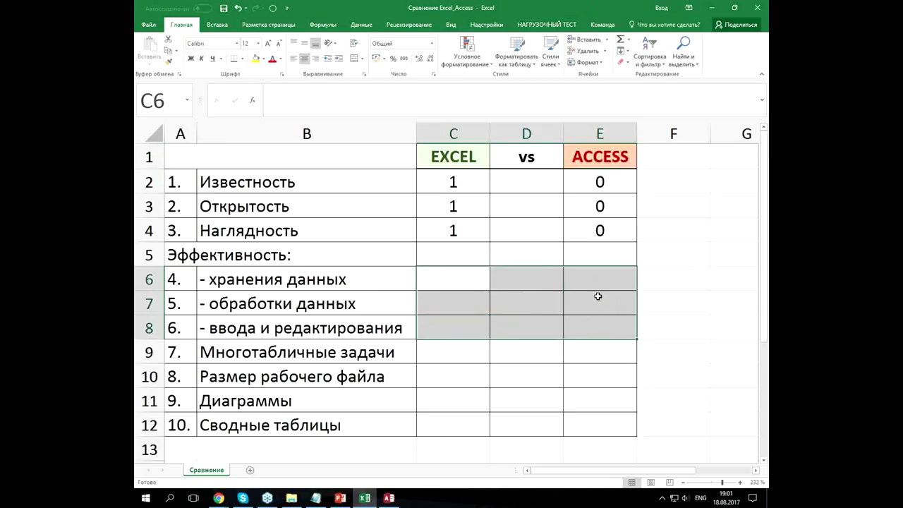
click(251, 278)
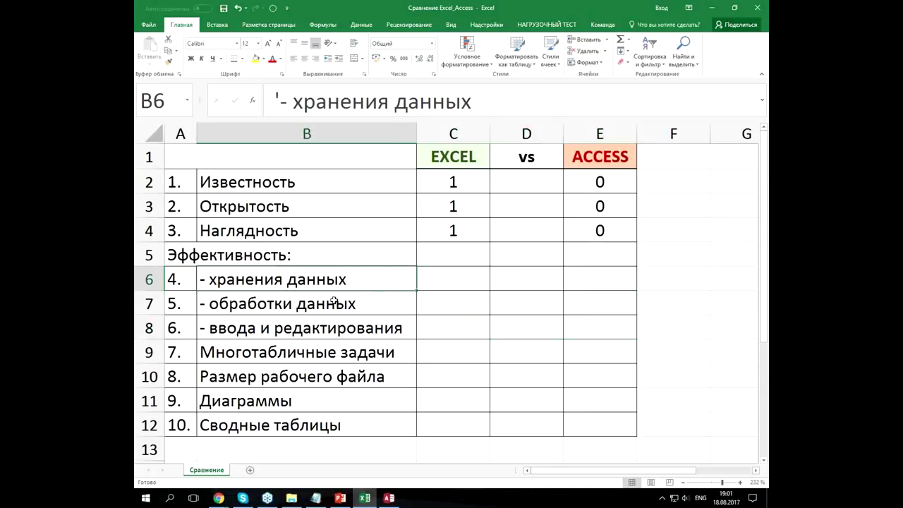
click(333, 303)
click(344, 326)
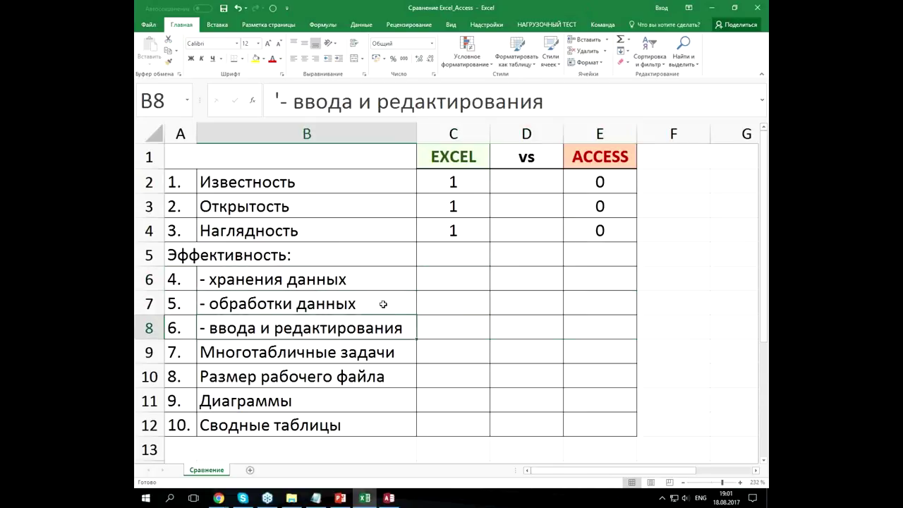
click(452, 284)
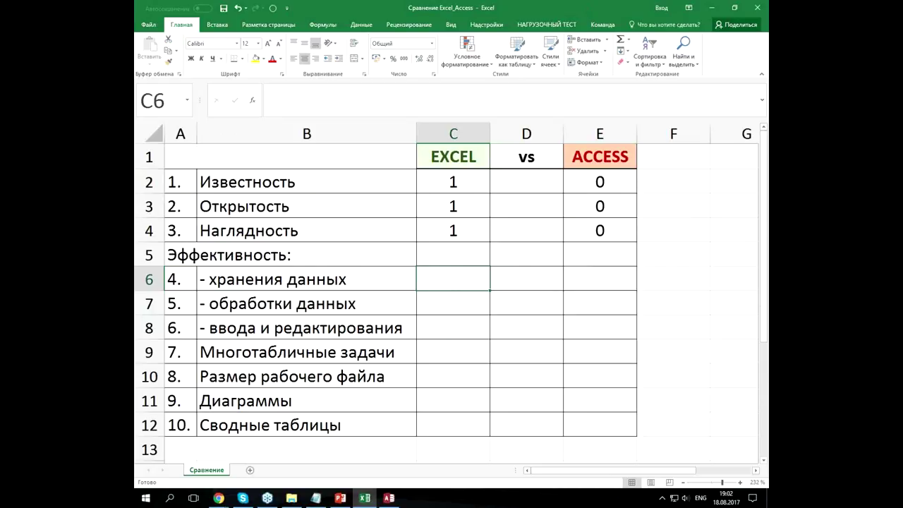
click(713, 6)
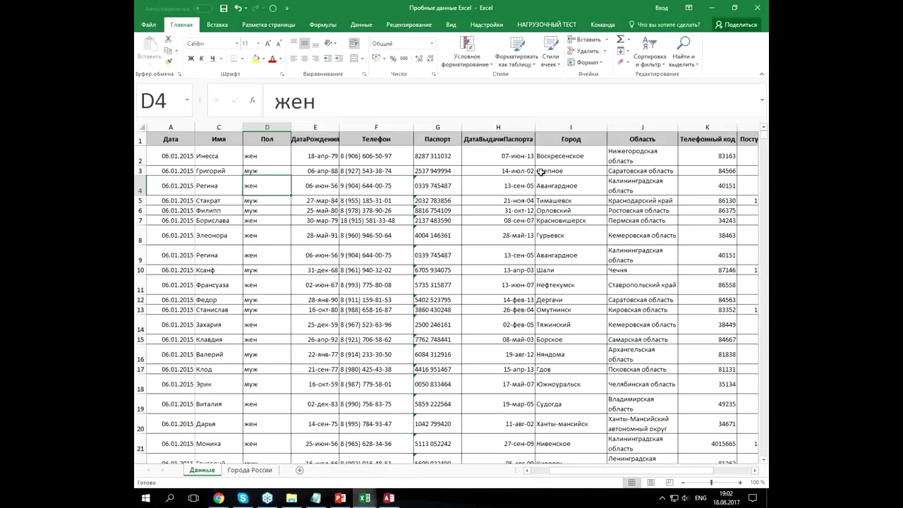
- Inspect gender, birth date, first name, record date and surname cells on the Данные sheet
click(273, 240)
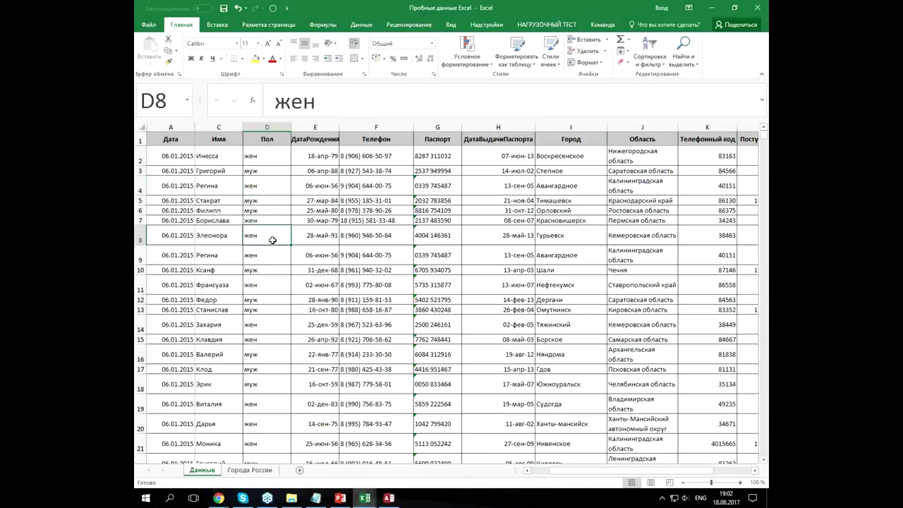
click(309, 211)
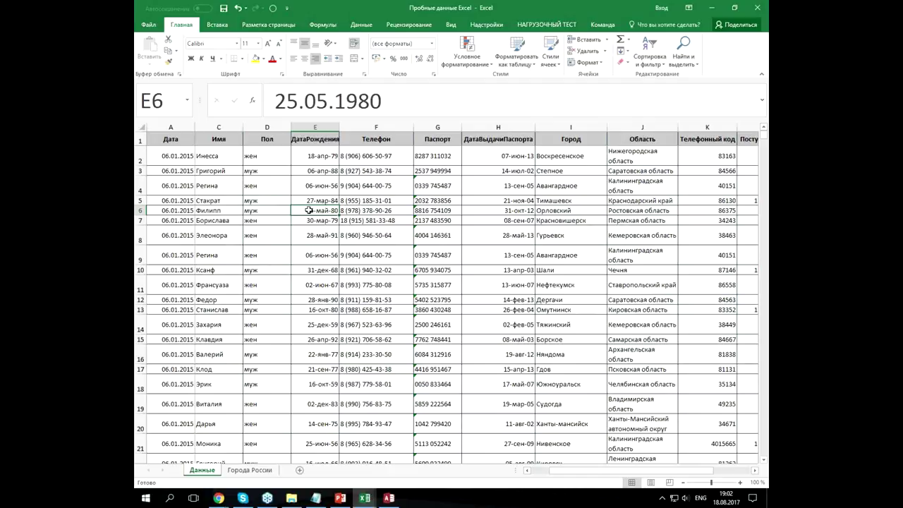
click(221, 169)
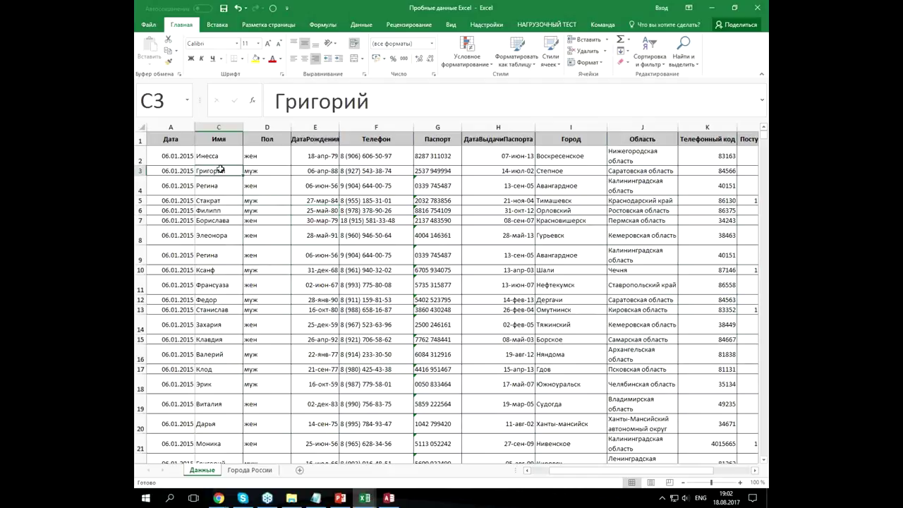
click(170, 151)
click(167, 237)
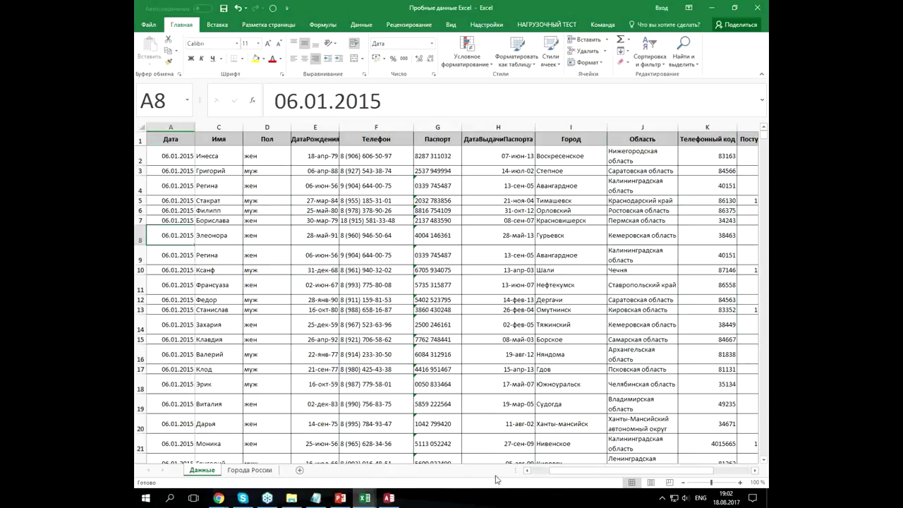
click(262, 248)
- Browse gender, first name, birth date, phone and passport issue date cells in rows 6–8
click(336, 234)
click(295, 244)
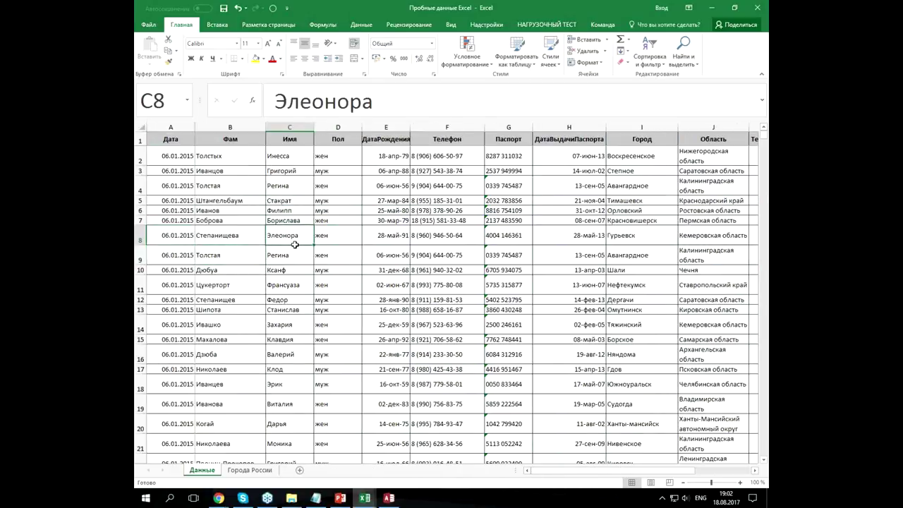
click(352, 218)
key(Up)
key(Right)
click(446, 219)
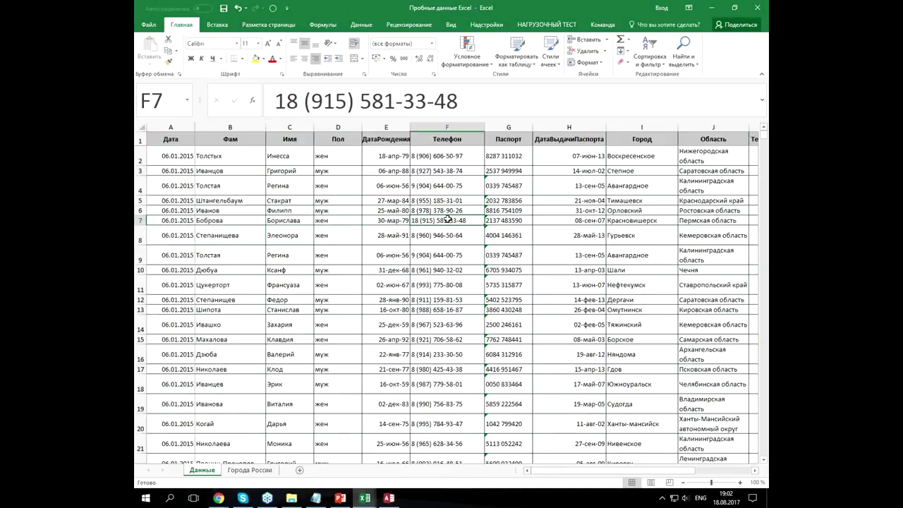
click(573, 230)
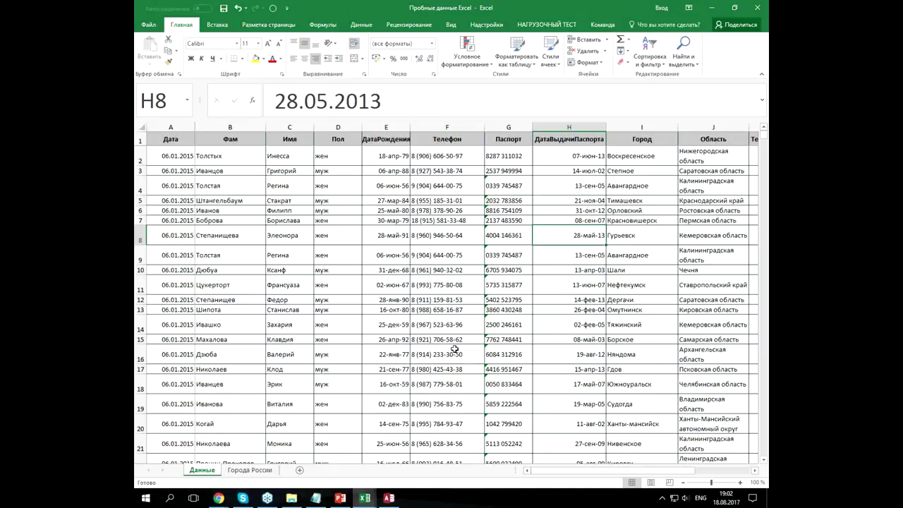
- Scroll down to row 78 and jump with Ctrl+Down to the last record at row 5001
click(201, 258)
scroll(202, 271, down, 7)
scroll(202, 271, down, 8)
scroll(202, 271, down, 8)
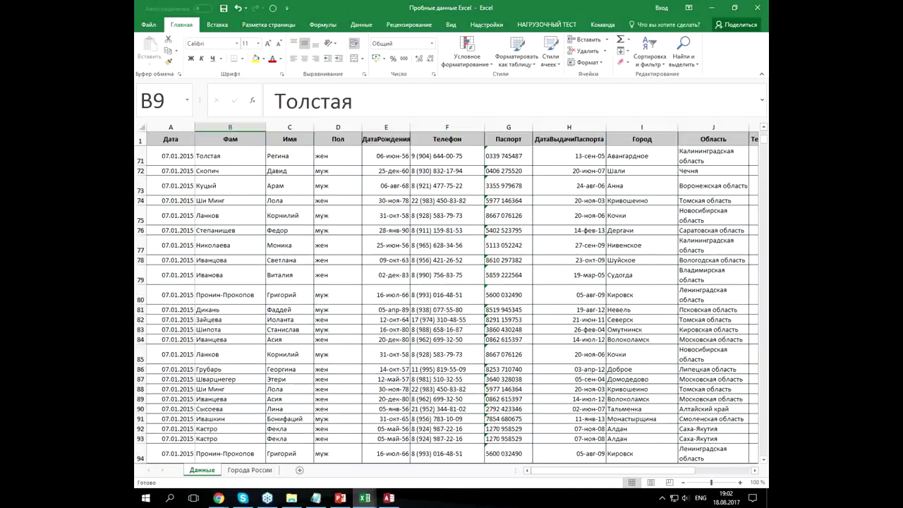
click(279, 258)
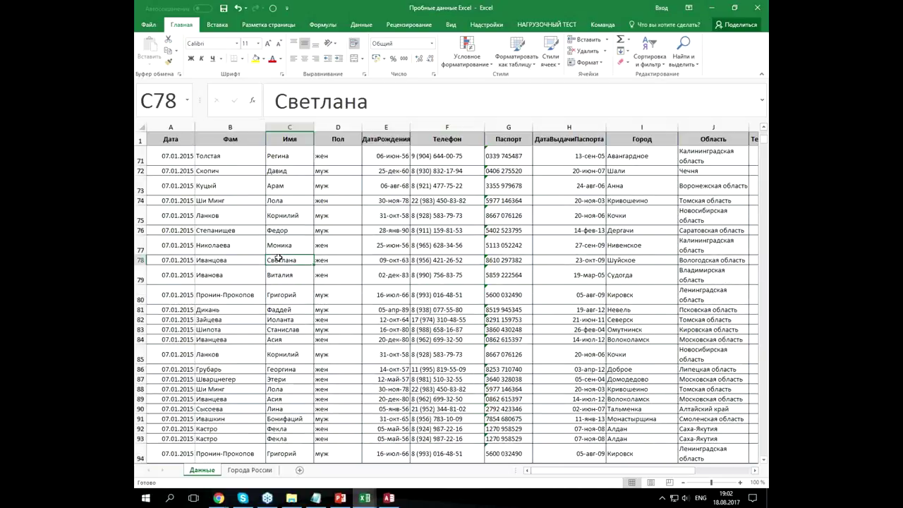
key(ctrl+Down)
scroll(223, 458, down, 1)
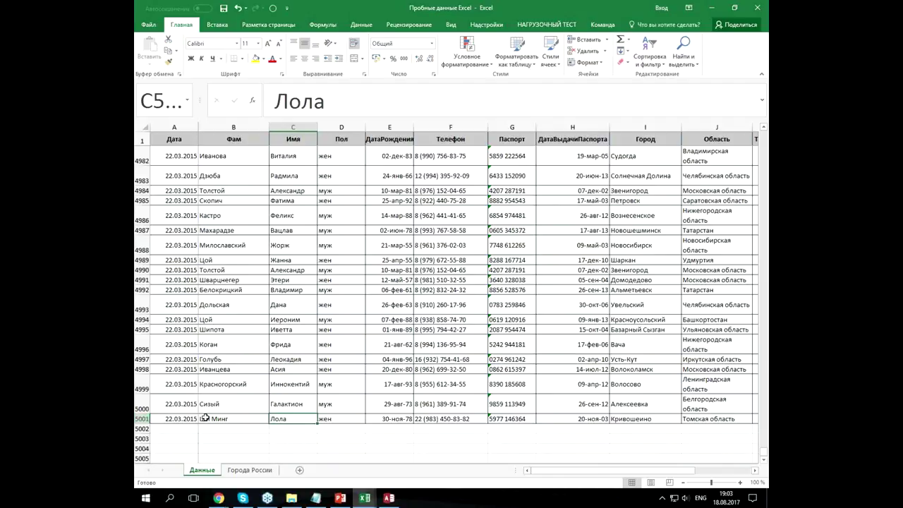
drag(765, 454, 766, 122)
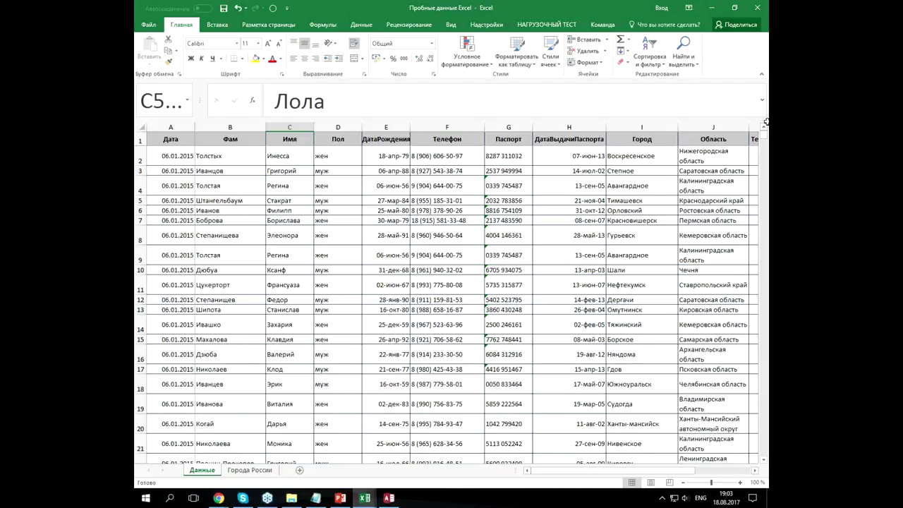
click(432, 235)
drag(572, 470, 626, 472)
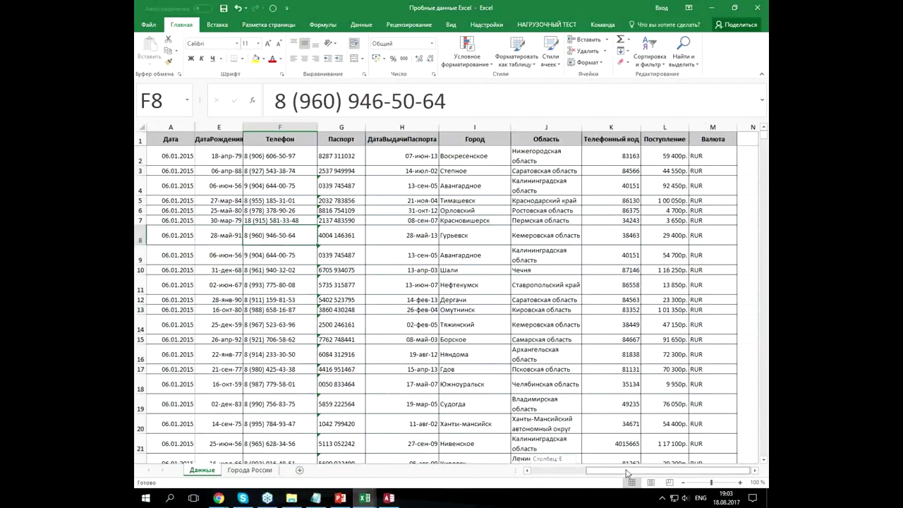
click(754, 471)
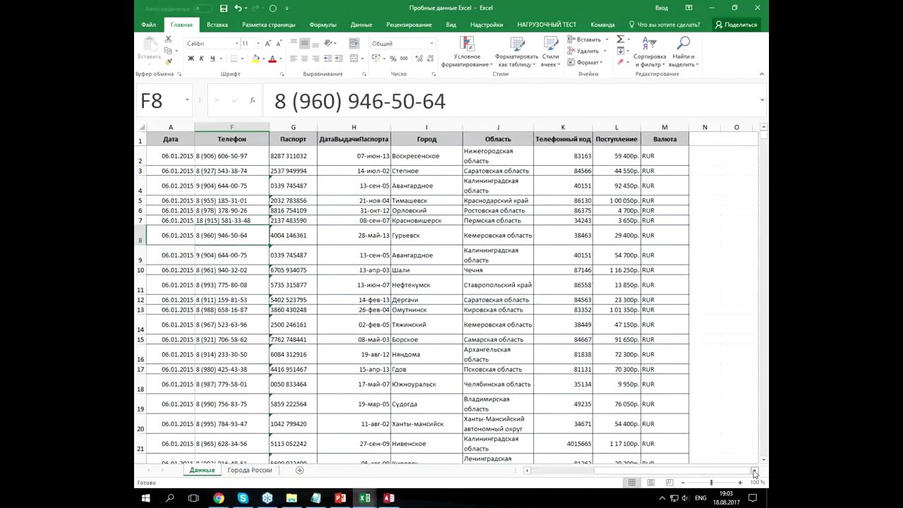
click(754, 470)
click(754, 471)
click(568, 472)
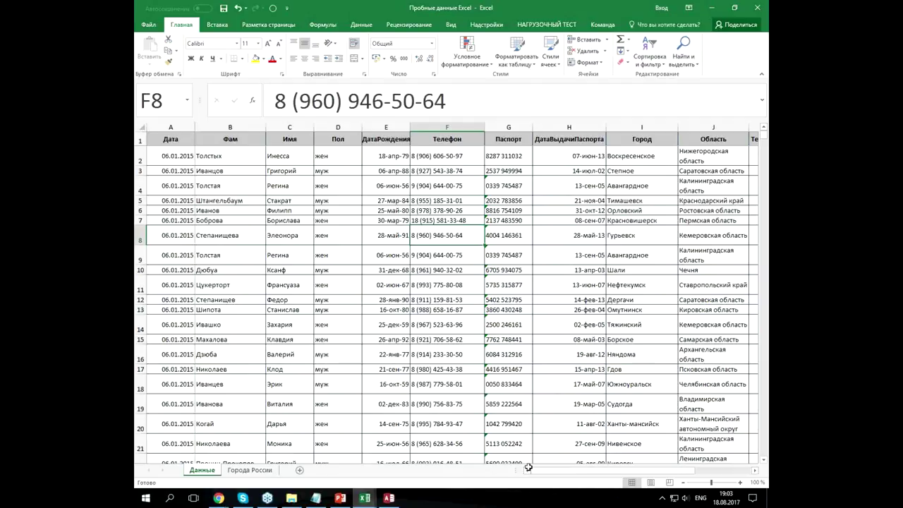
drag(564, 470, 656, 472)
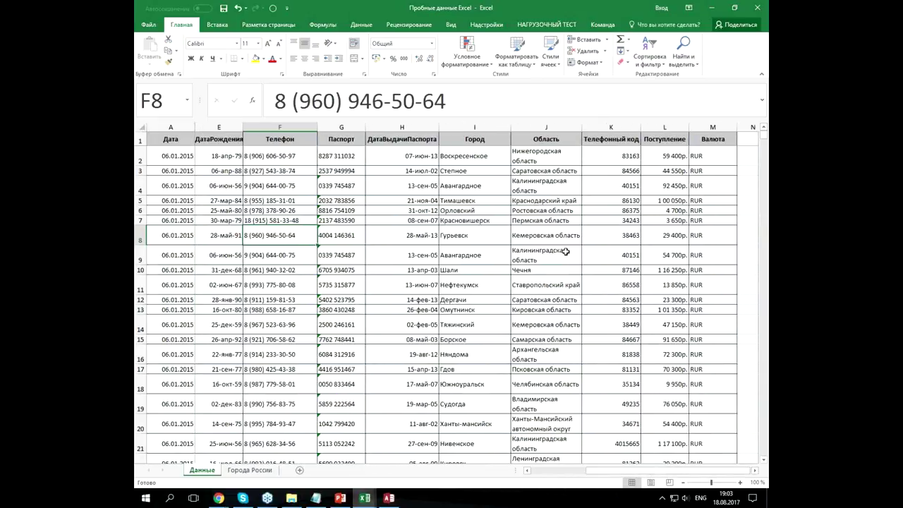
- Check the looked-up Область values in rows 9 through 28
click(565, 252)
click(562, 285)
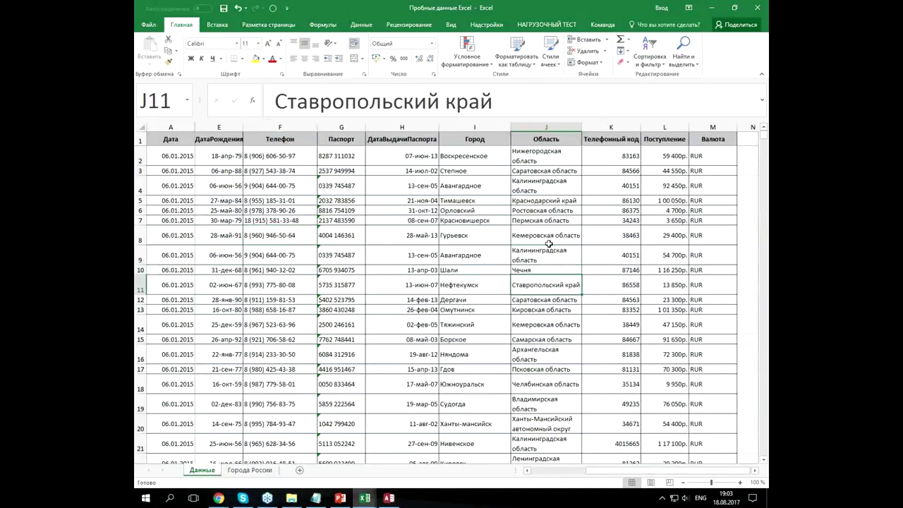
click(546, 327)
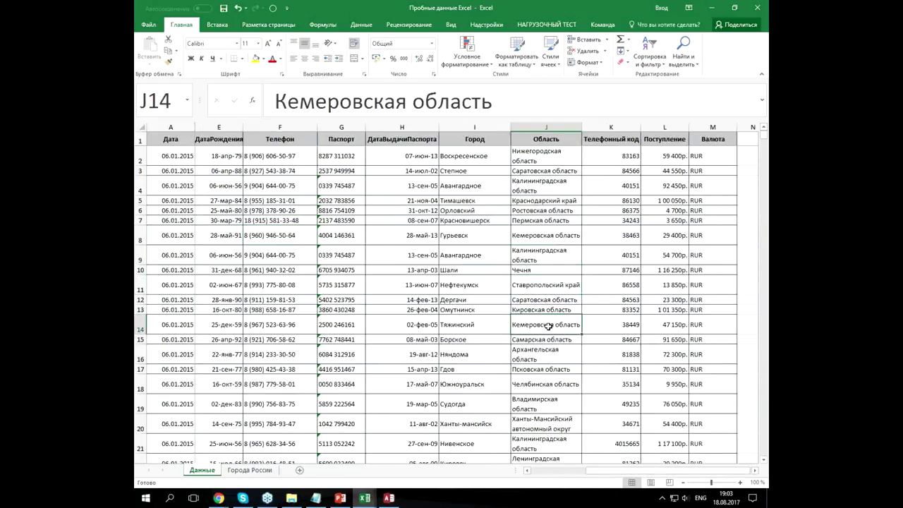
click(553, 355)
scroll(553, 355, down, 4)
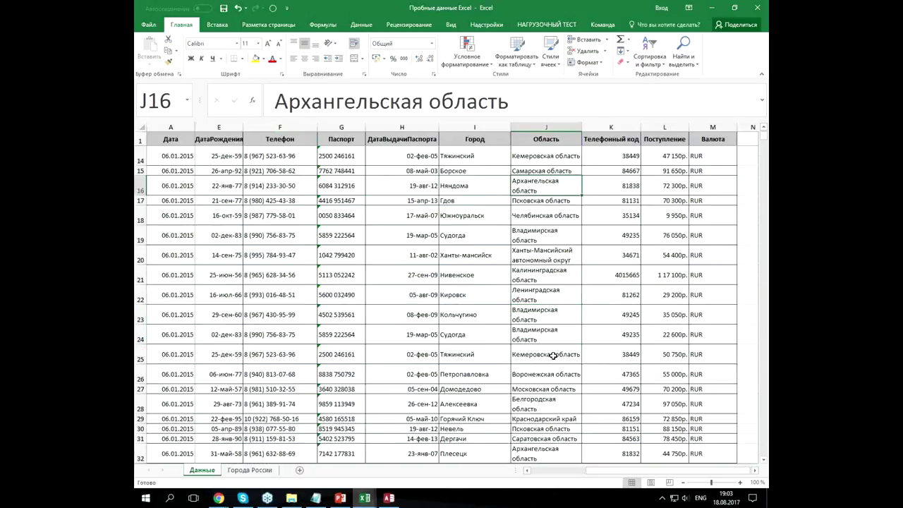
scroll(553, 355, down, 1)
click(551, 378)
click(553, 355)
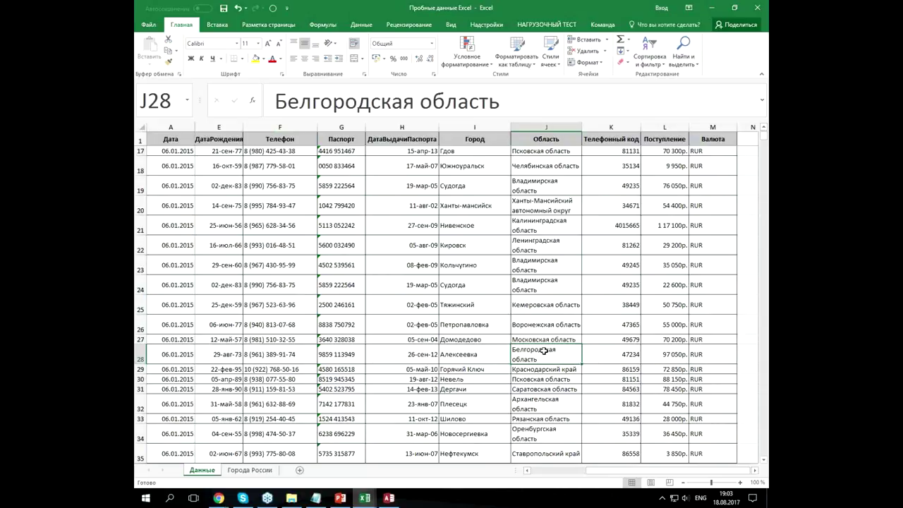
- Turn on filtering for the table headers and open the Область filter list
click(650, 51)
click(664, 112)
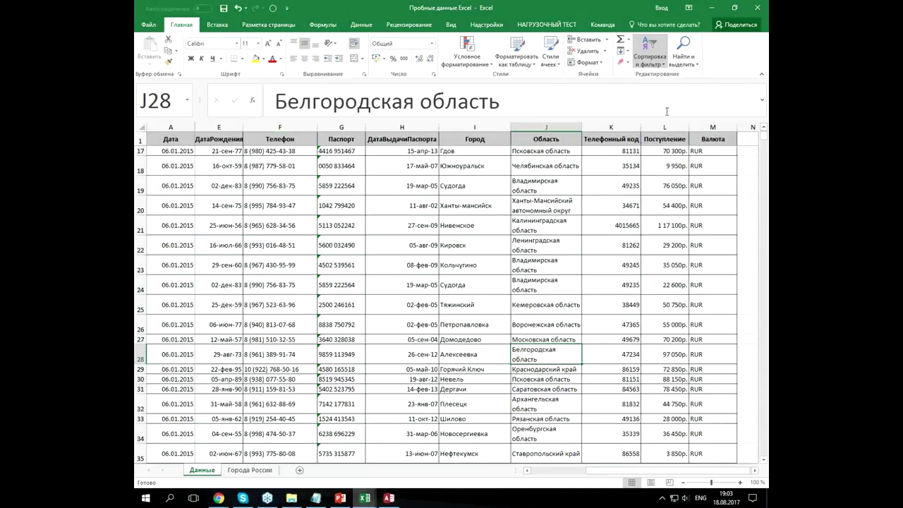
click(578, 139)
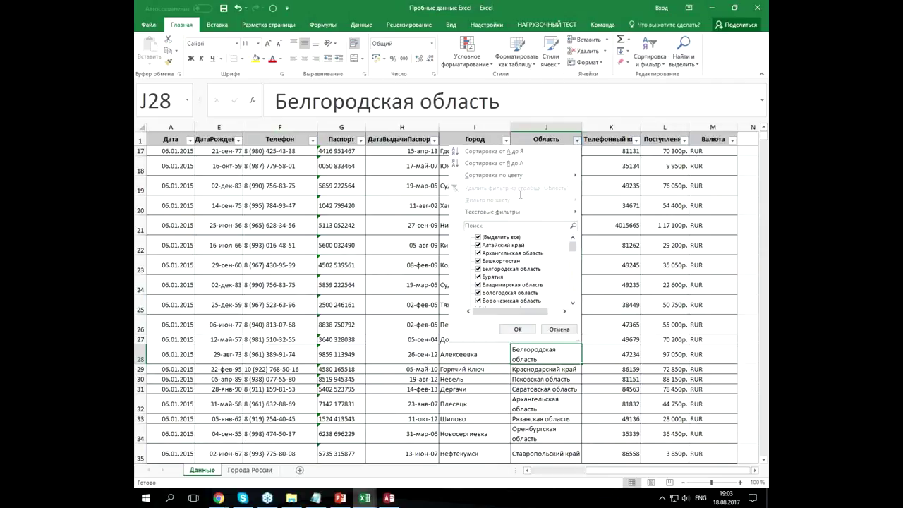
- Filter the Область column to show only Бурятия
click(478, 238)
click(479, 278)
click(515, 329)
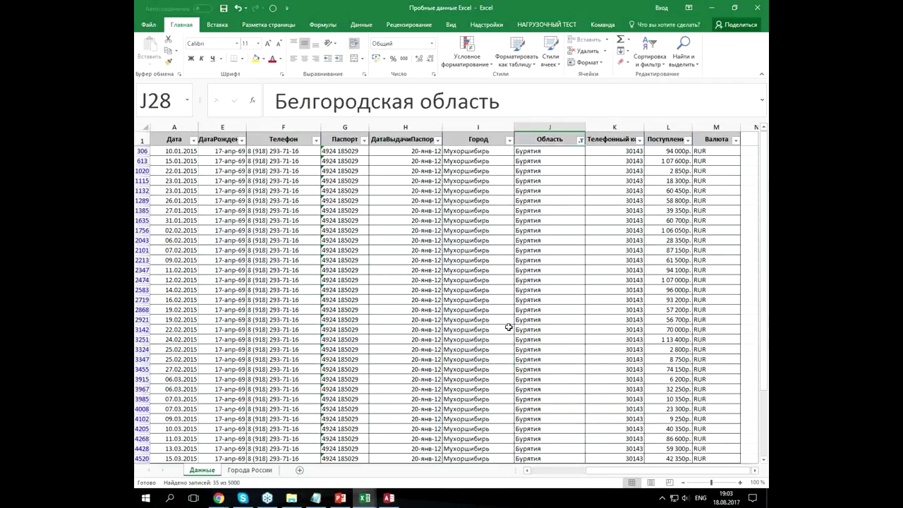
- Inspect the filtered Мухоршибирь rows with phone code 30143, then reopen the Область filter
click(587, 221)
scroll(487, 275, down, 6)
scroll(487, 275, up, 6)
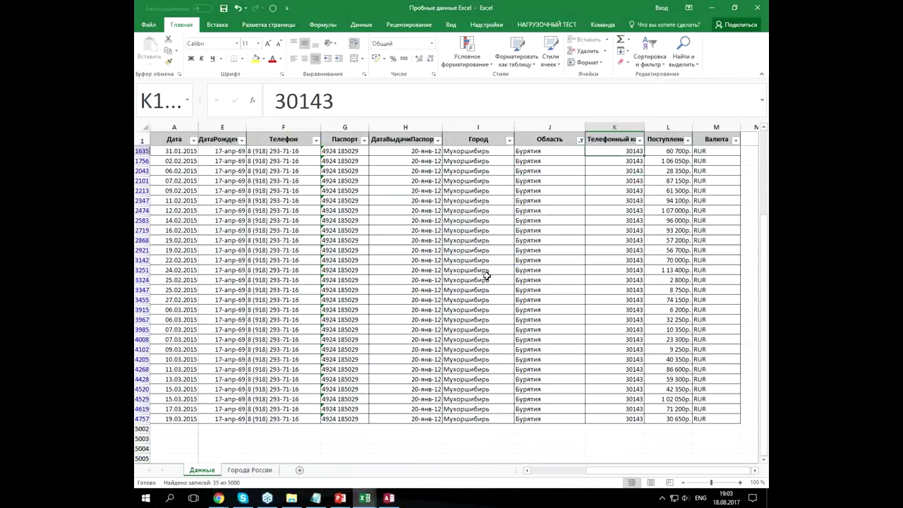
click(485, 240)
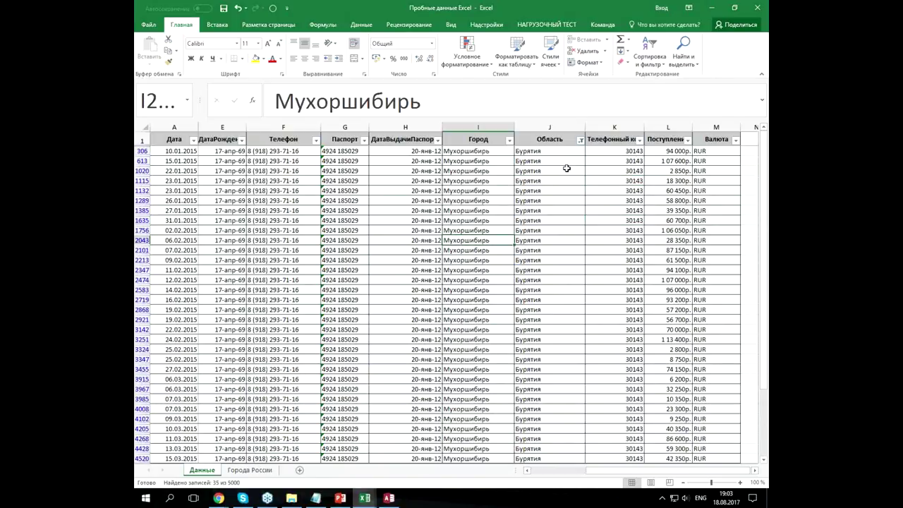
click(580, 139)
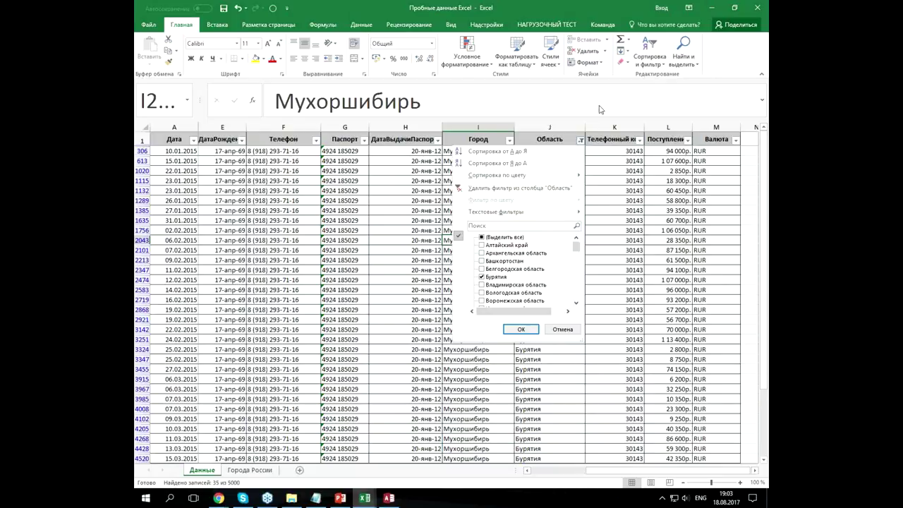
- Filter Область to Московская область by searching 'мос' in the filter list
click(486, 240)
click(492, 224)
text(yj)
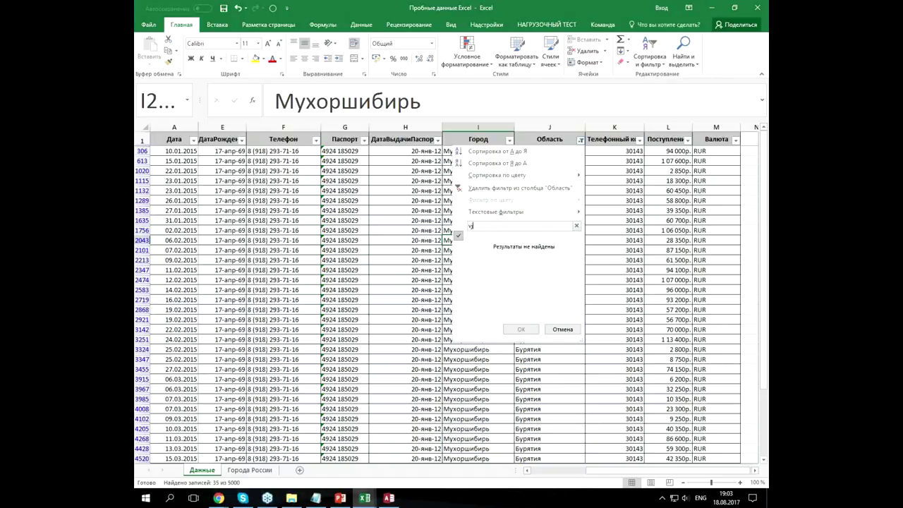
key(BackSpace)
key(BackSpace)
key(alt+shift)
text(мос)
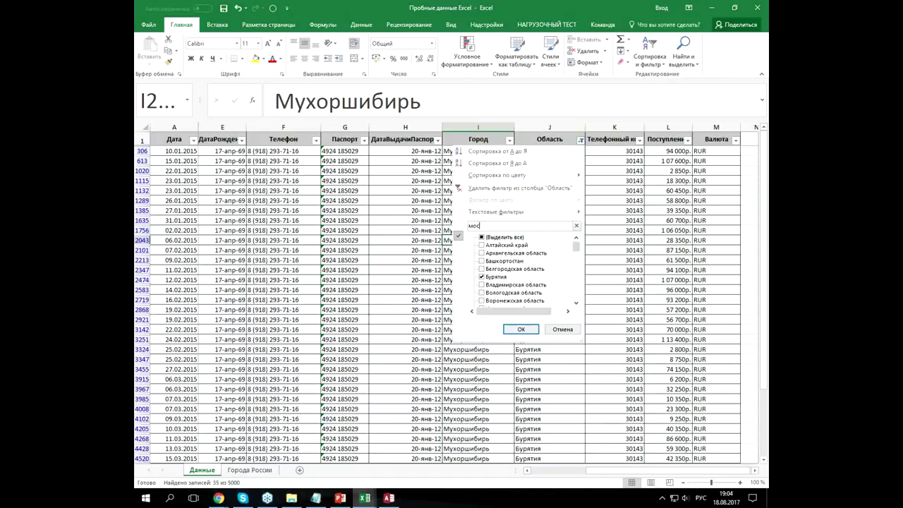
click(526, 329)
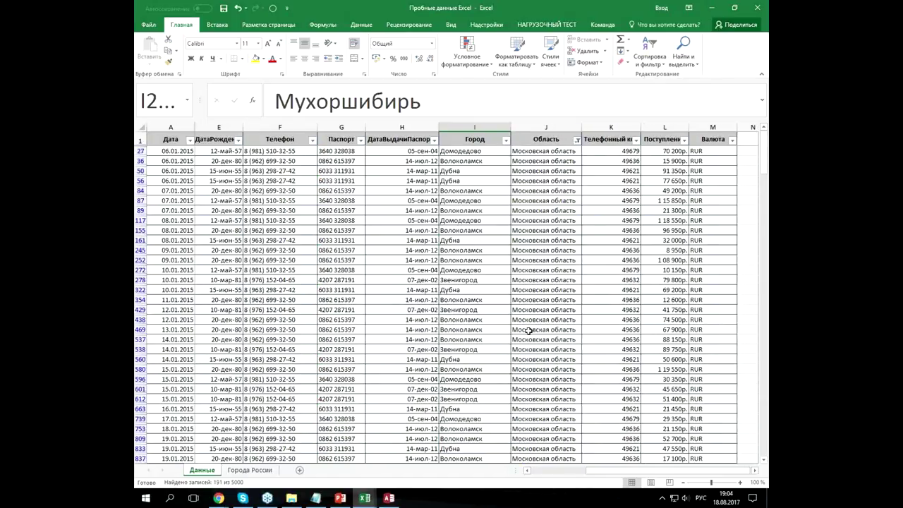
- Look at the Город filter without changing it, then select the Дубна cell in row 161
click(506, 141)
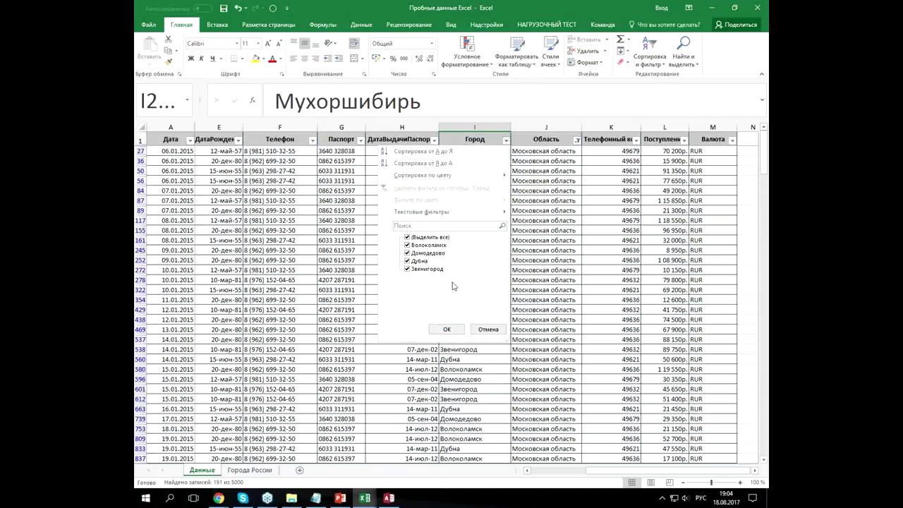
click(488, 329)
click(492, 239)
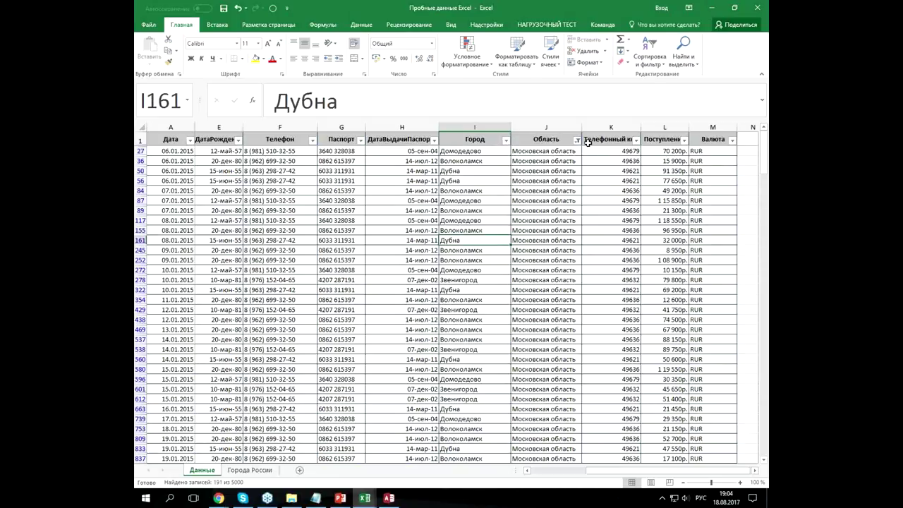
- Filter the Город column to Домодедово only and inspect passport issue dates in the results
click(506, 141)
click(408, 238)
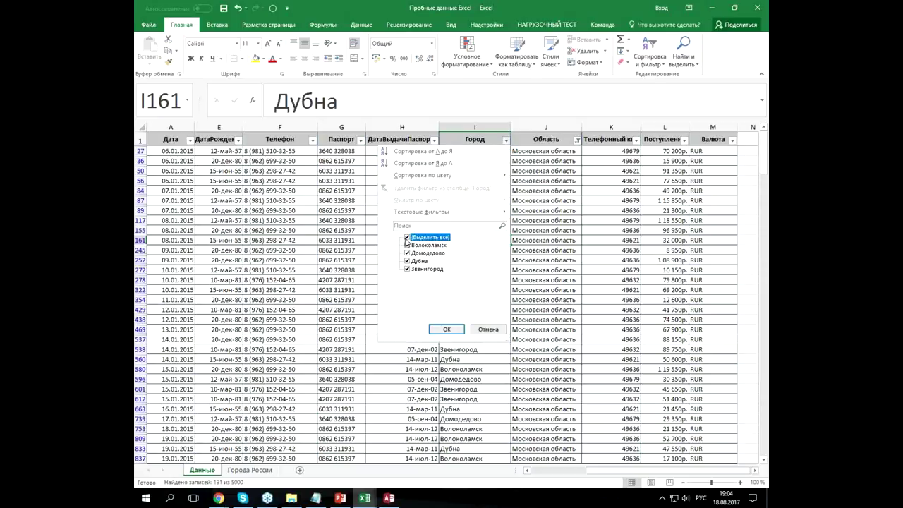
click(407, 253)
click(447, 329)
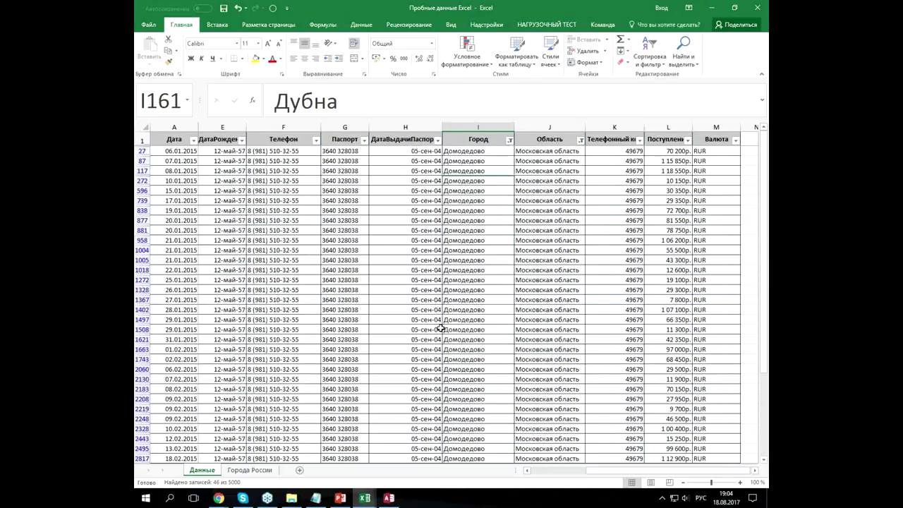
click(417, 311)
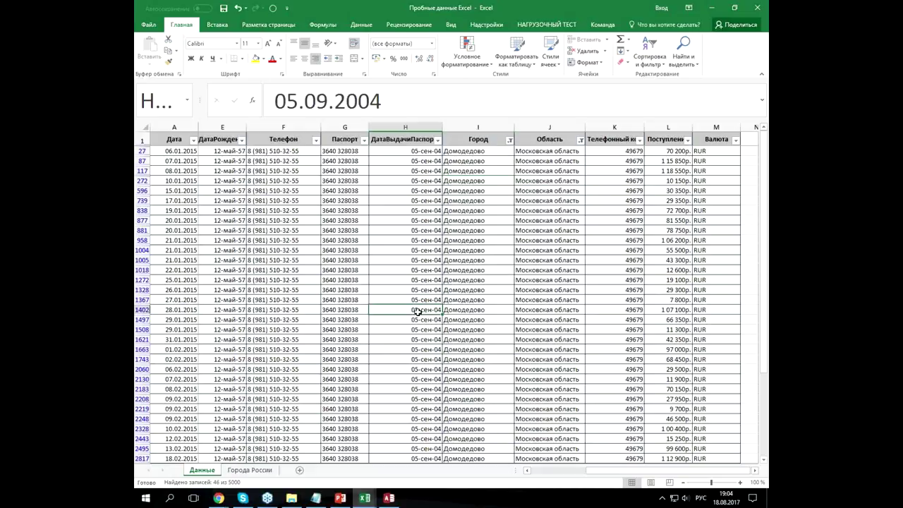
click(400, 211)
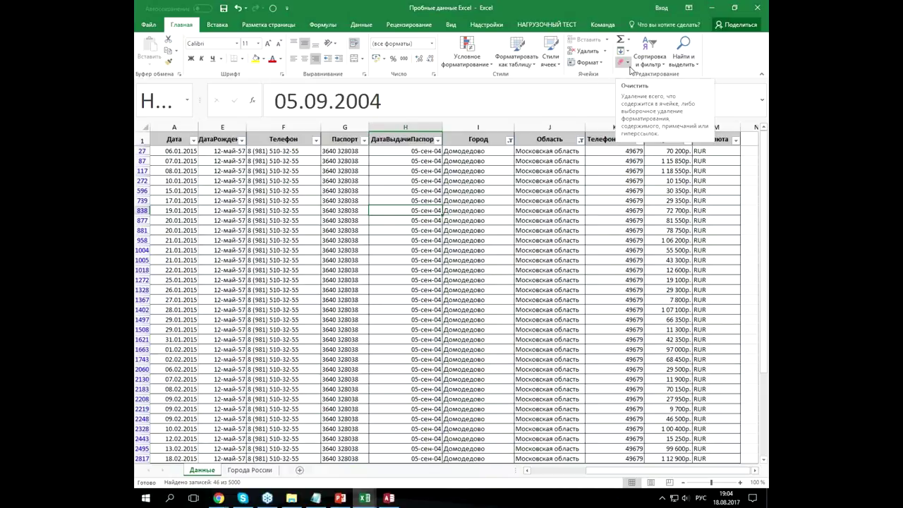
- Switch off filtering for the whole Данные table
click(650, 64)
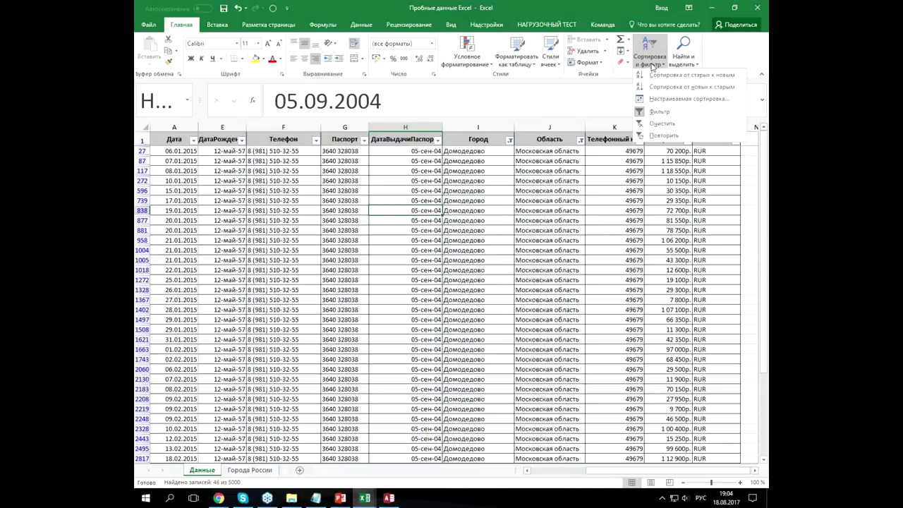
click(661, 111)
click(525, 218)
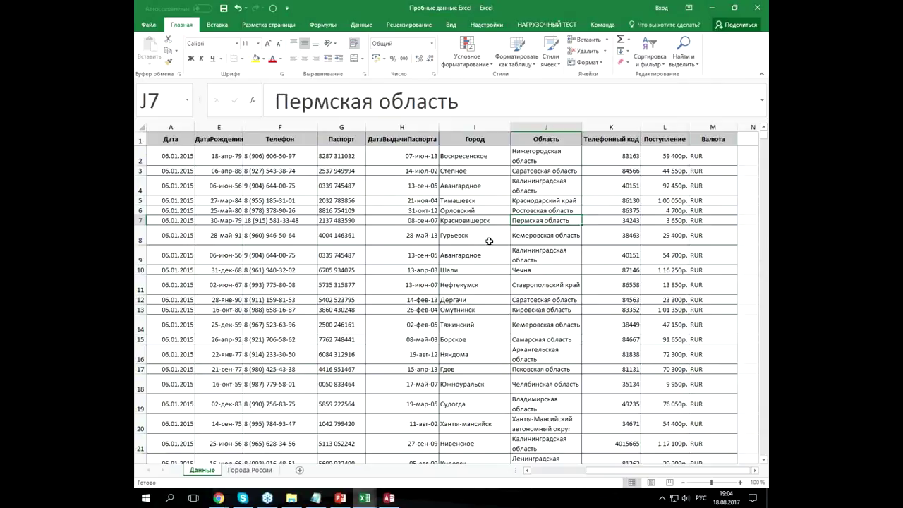
click(504, 232)
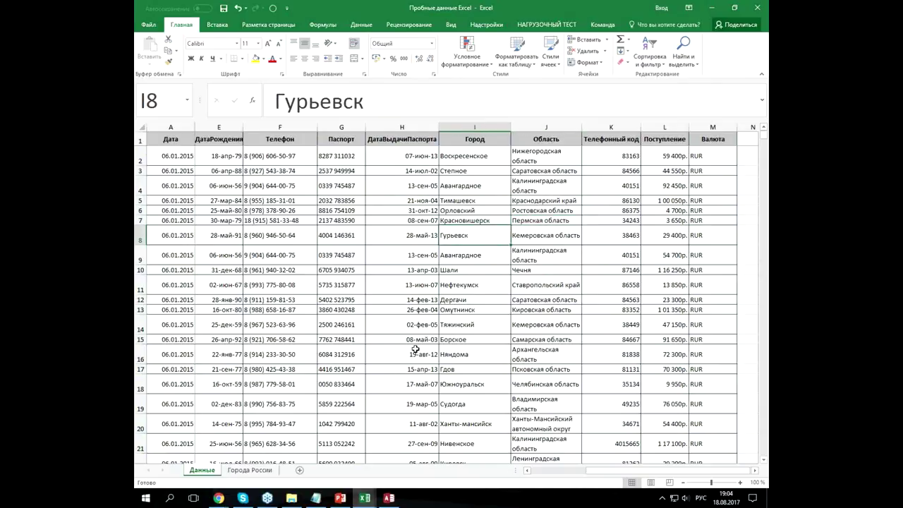
click(550, 257)
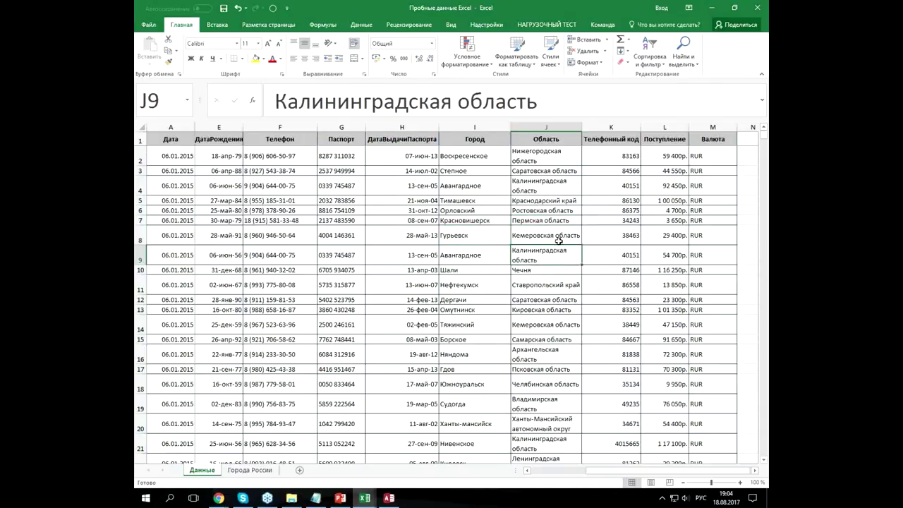
click(558, 288)
click(489, 284)
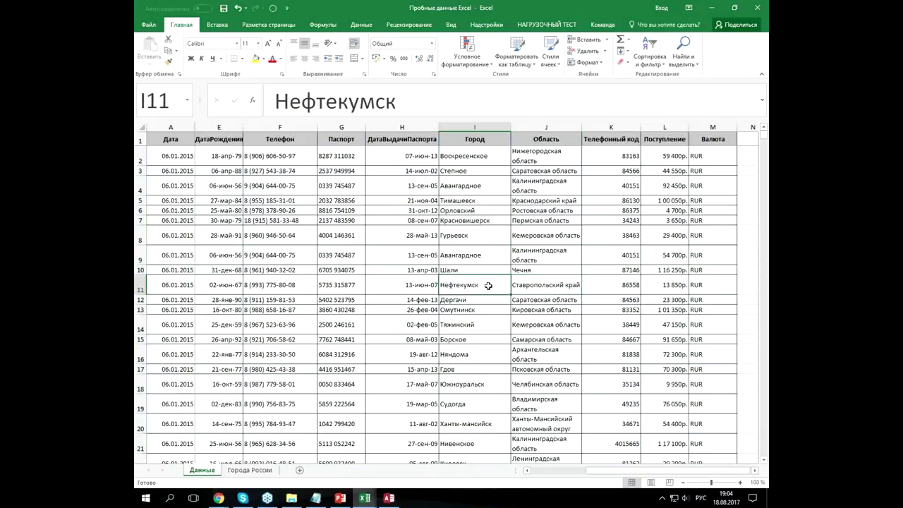
click(605, 287)
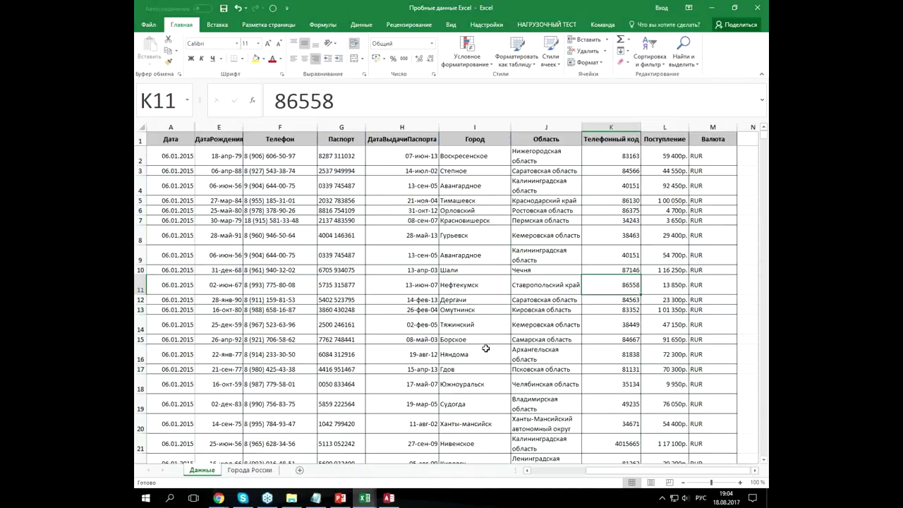
click(553, 237)
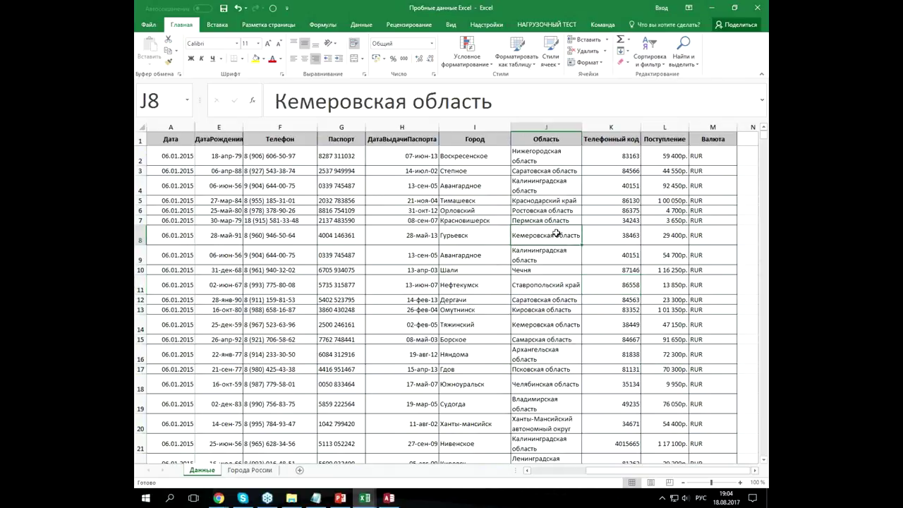
click(557, 259)
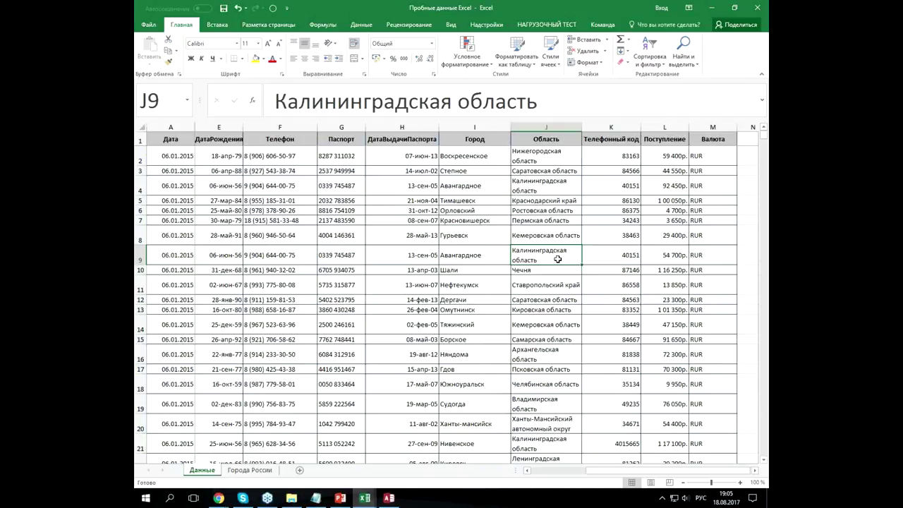
click(248, 470)
- On the Города России sheet, delete the test values in columns G through L
click(533, 267)
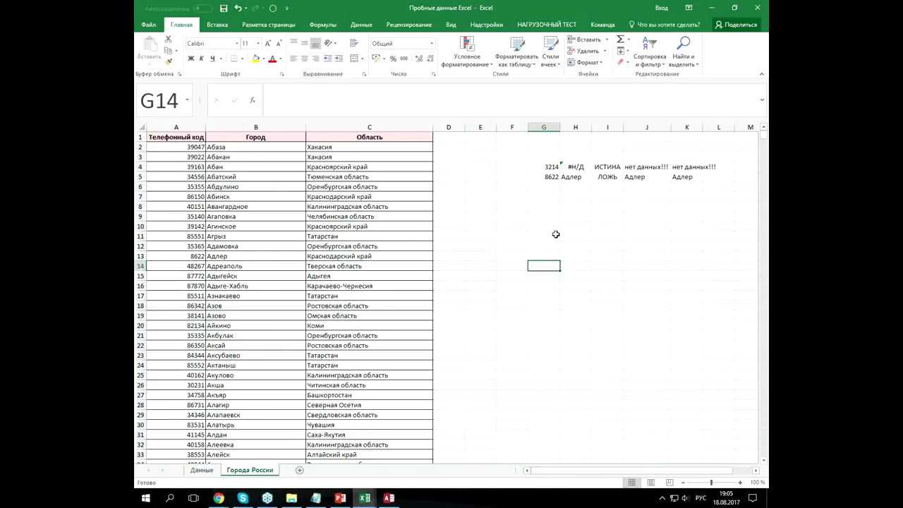
drag(543, 128, 708, 153)
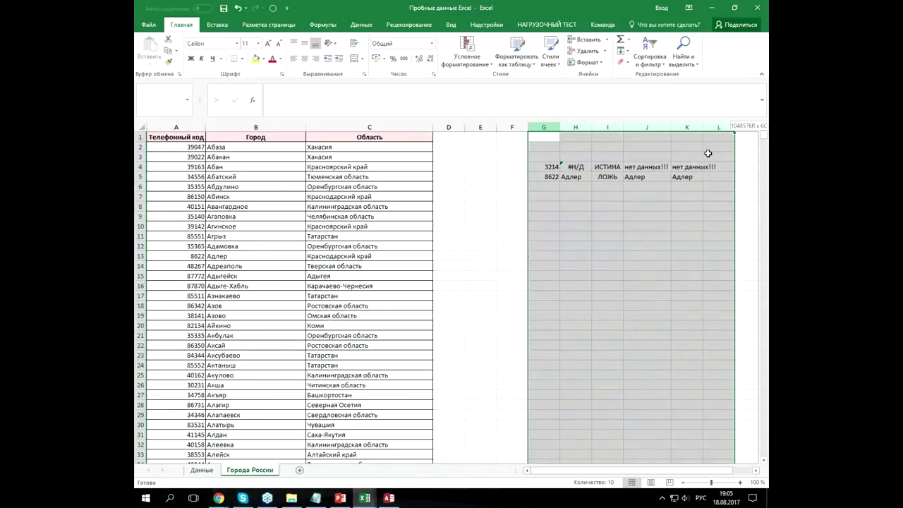
key(Delete)
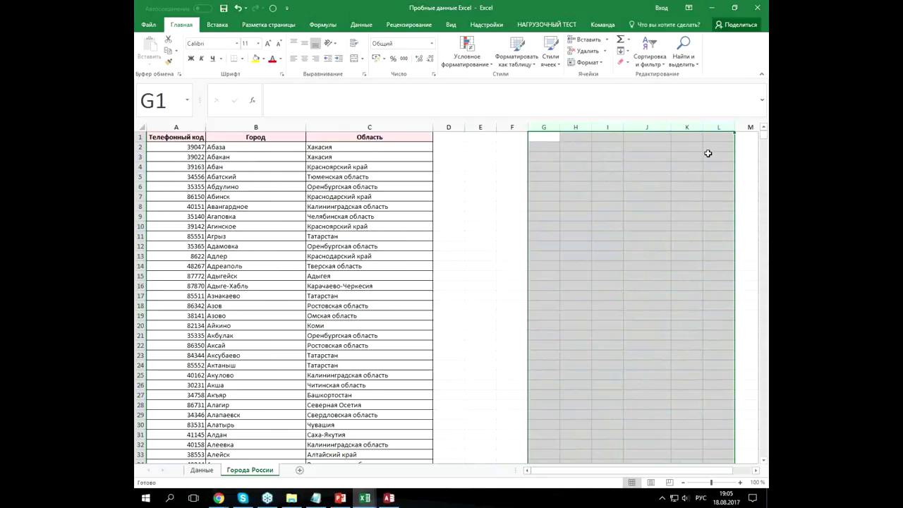
click(599, 207)
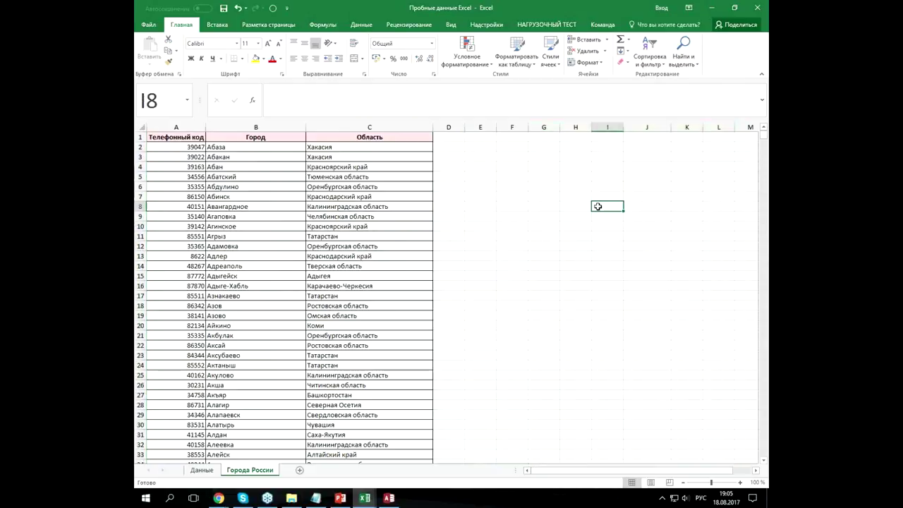
- Check lookup entries Айкино, code 35140, Абан, Авангардное and Краснодарский край
click(282, 327)
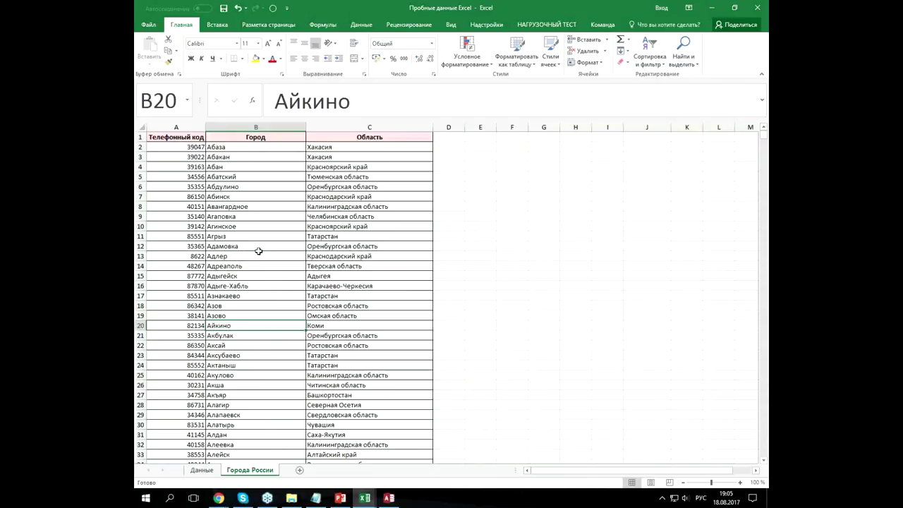
click(179, 217)
scroll(179, 188, down, 8)
scroll(179, 188, down, 5)
scroll(179, 188, up, 3)
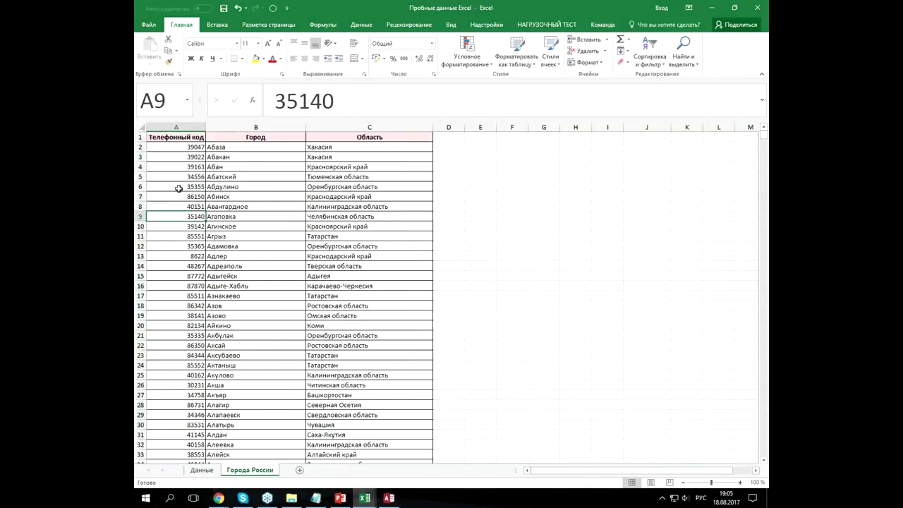
click(191, 169)
click(237, 168)
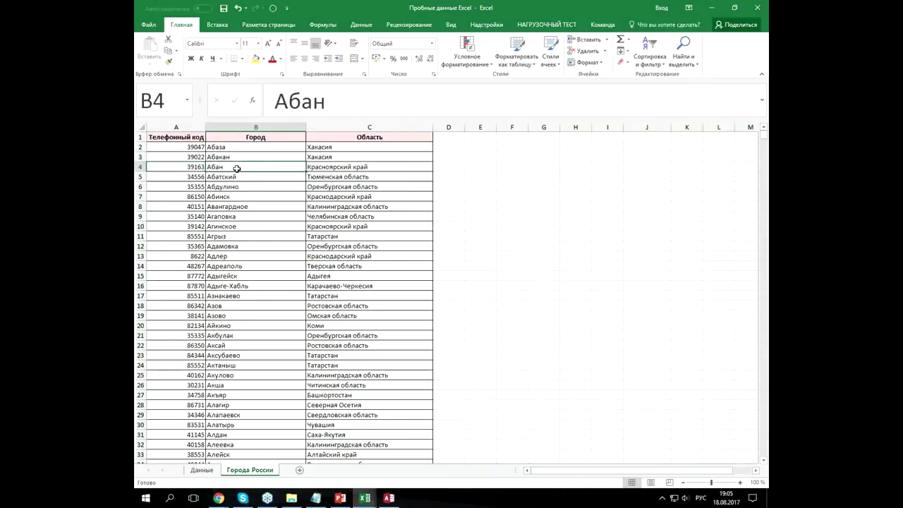
click(251, 187)
click(255, 204)
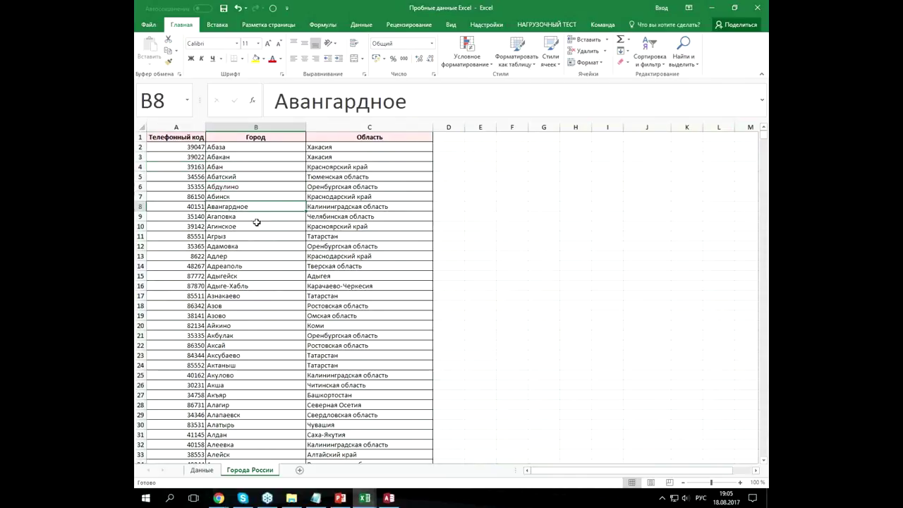
click(389, 193)
- Return to the Данные sheet and check the Чечня region in row 10
scroll(381, 236, down, 10)
scroll(381, 288, up, 7)
scroll(380, 291, up, 3)
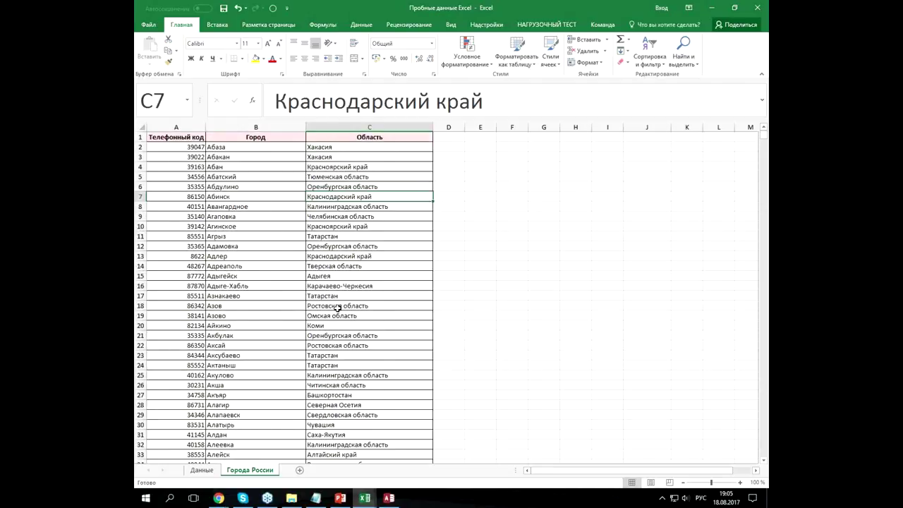
click(202, 469)
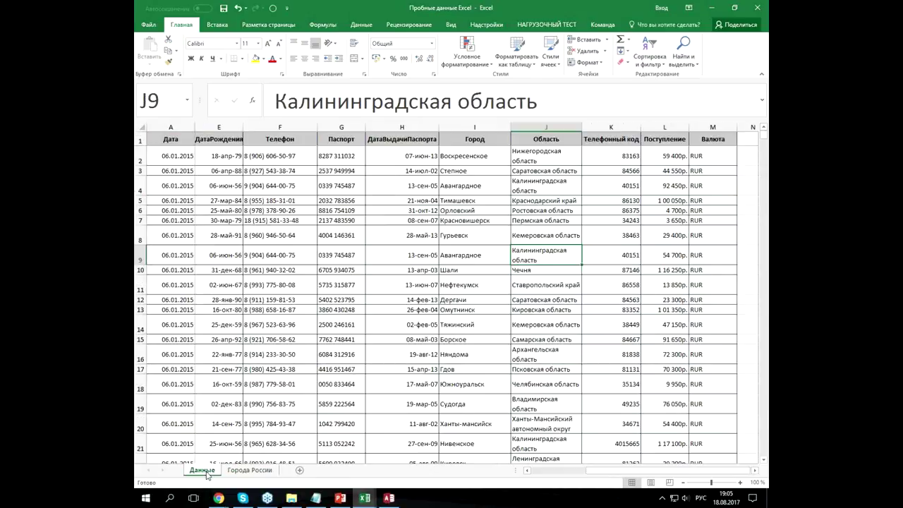
click(538, 270)
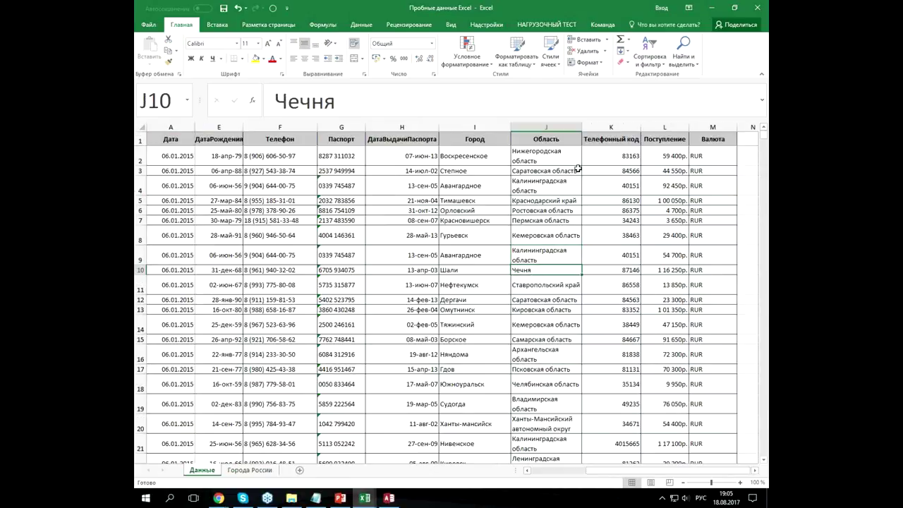
click(480, 129)
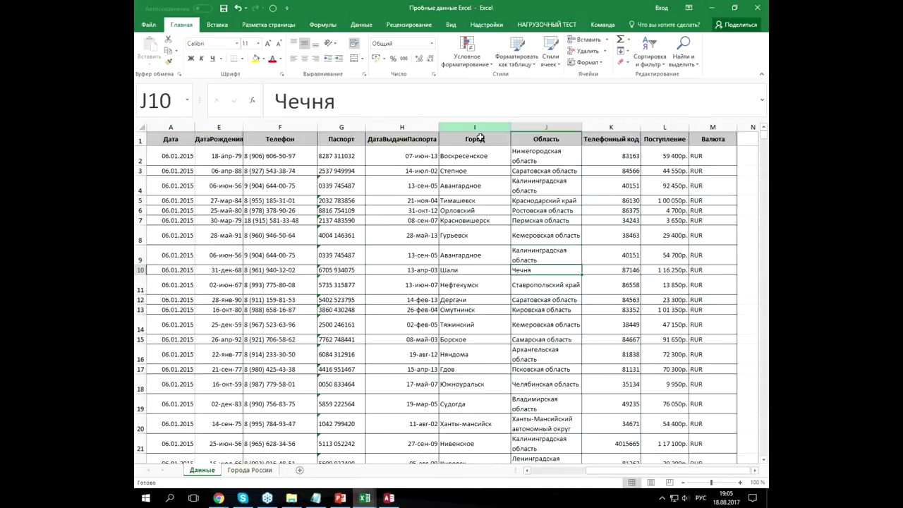
drag(481, 131, 547, 130)
click(611, 157)
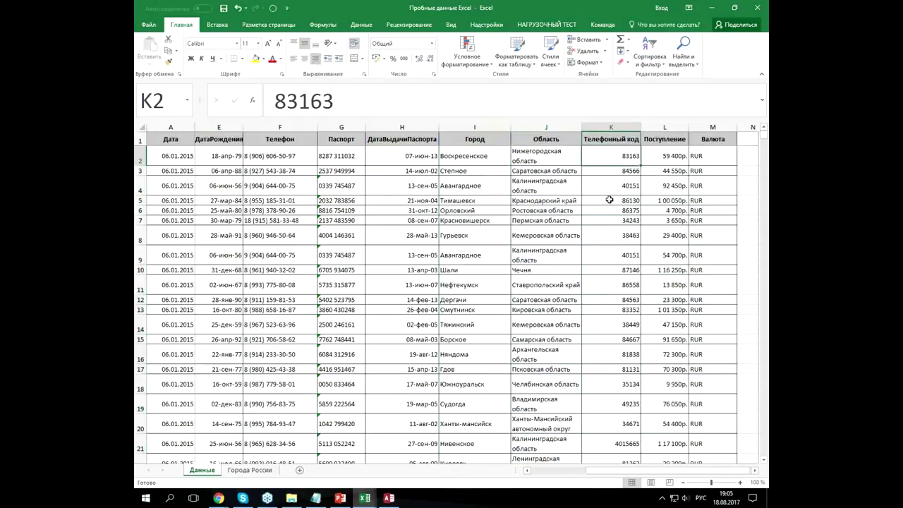
click(613, 188)
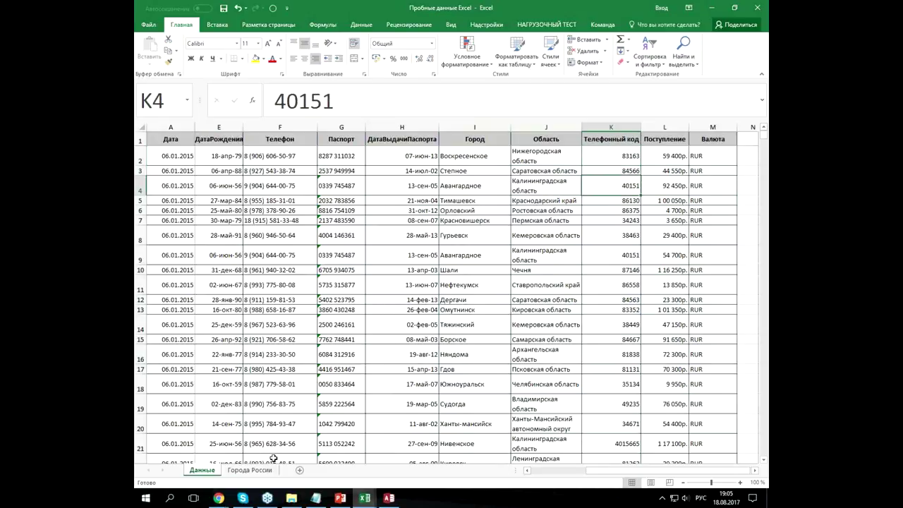
click(250, 470)
click(199, 206)
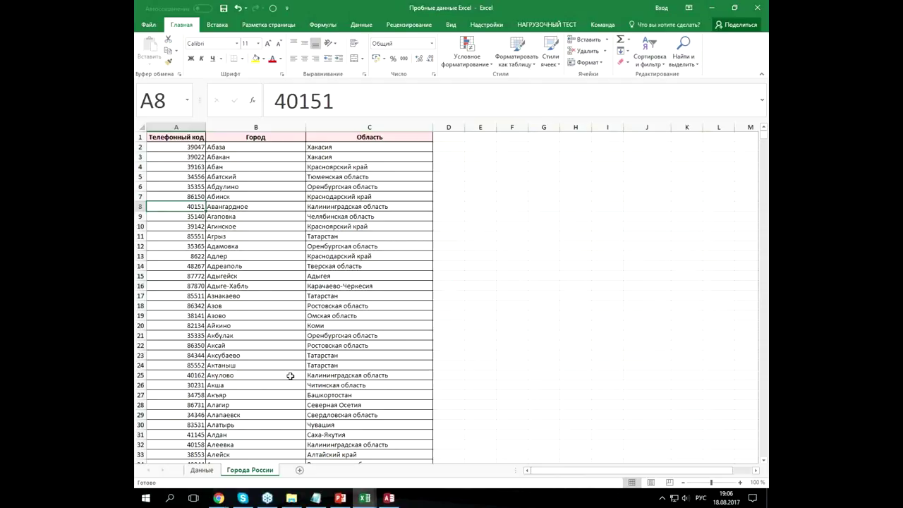
click(203, 470)
click(573, 351)
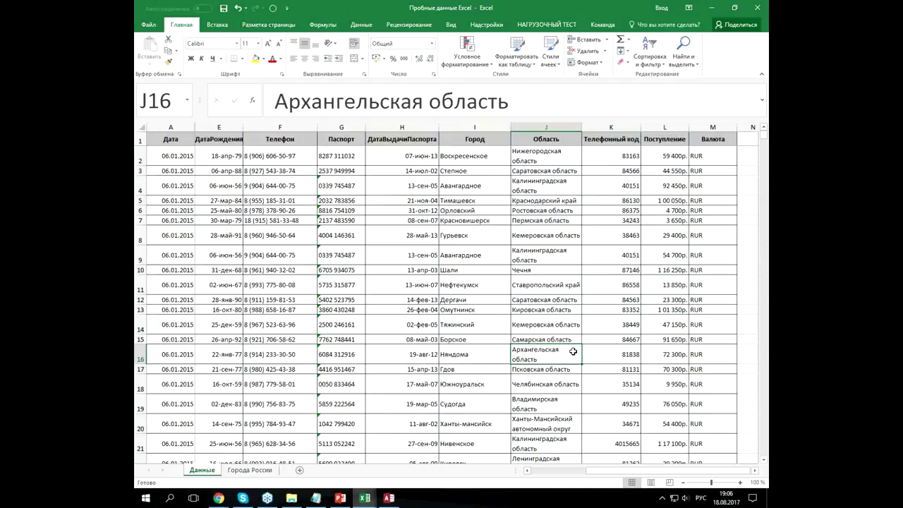
click(557, 239)
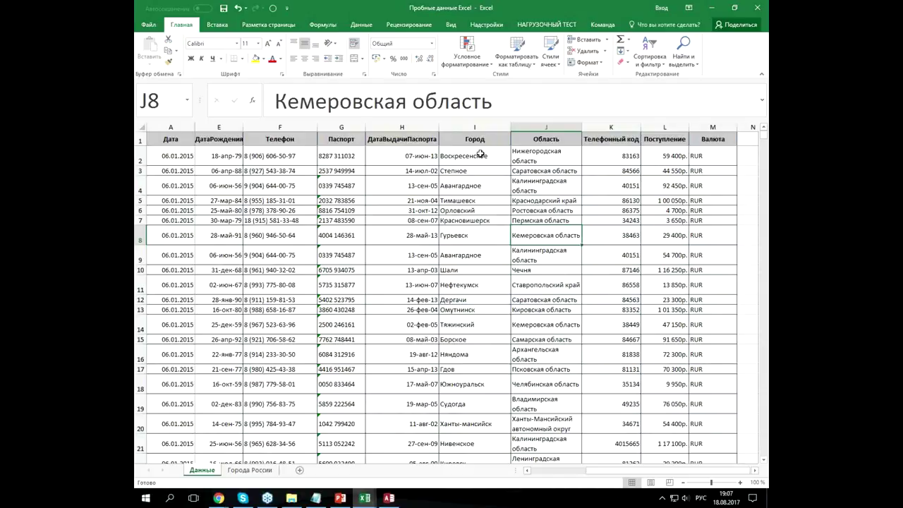
drag(480, 154, 519, 153)
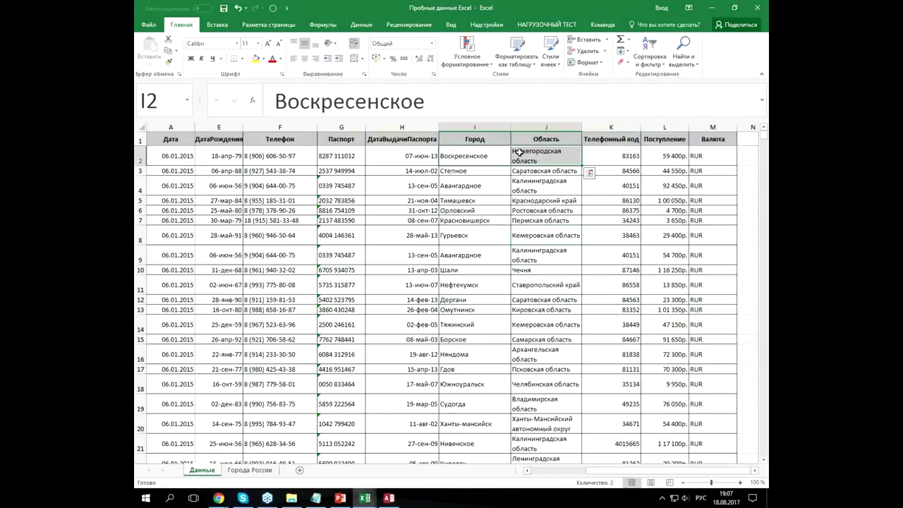
- Clear all Город and Область values down to the last data row
key(ctrl+shift+Down)
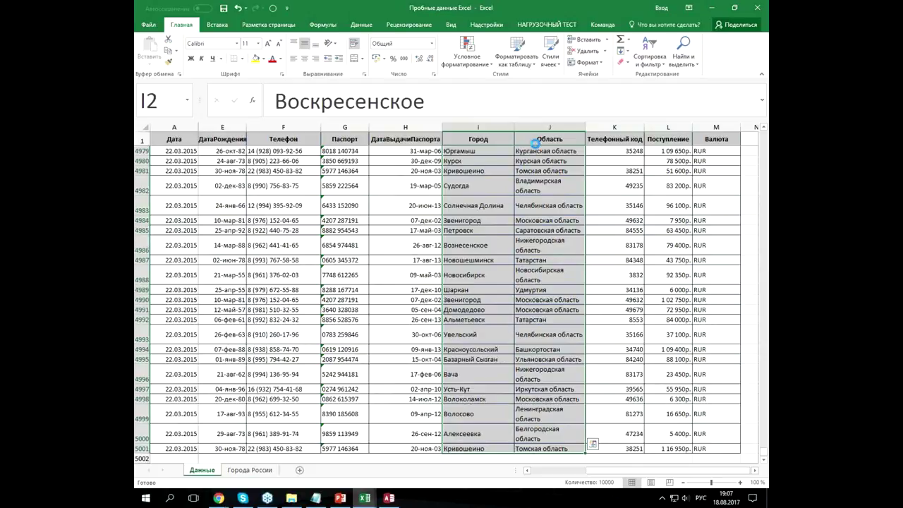
key(Delete)
click(499, 200)
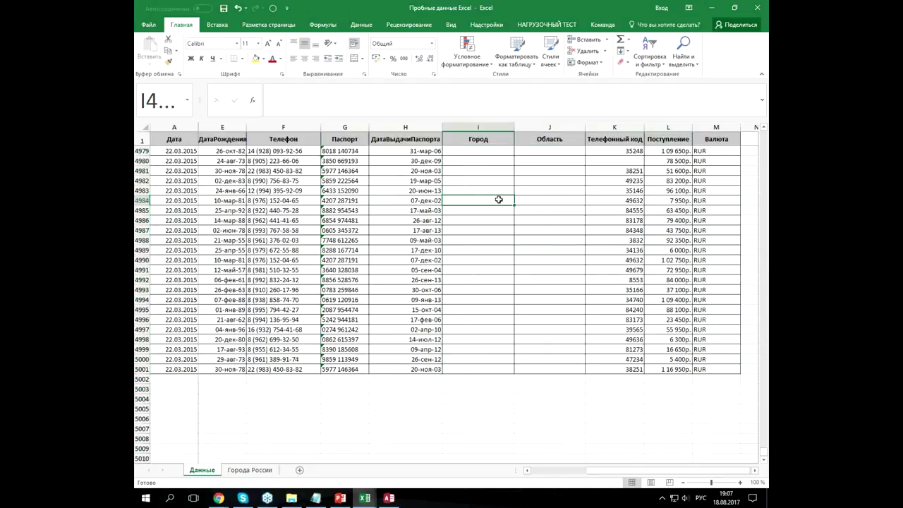
key(ctrl+Up)
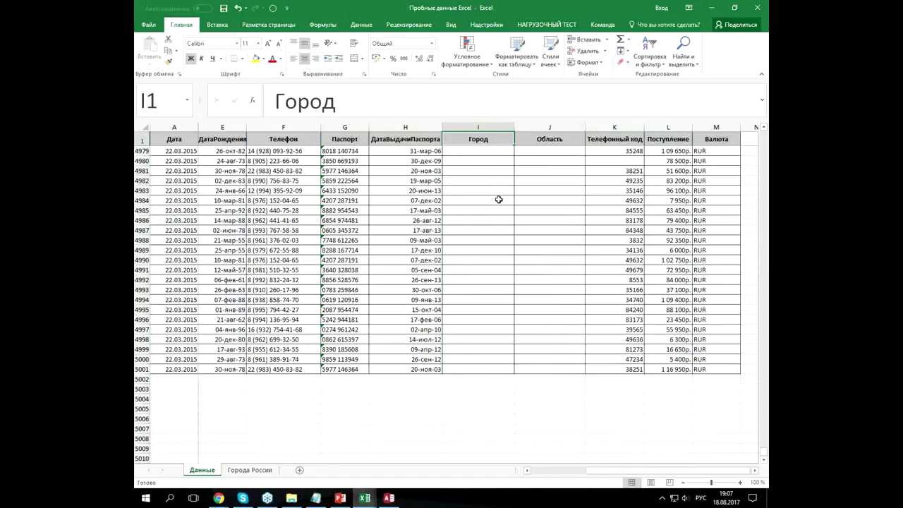
key(Down)
- Review the Телефонный код header, Город column and phone code 83163, then show Города России
click(608, 151)
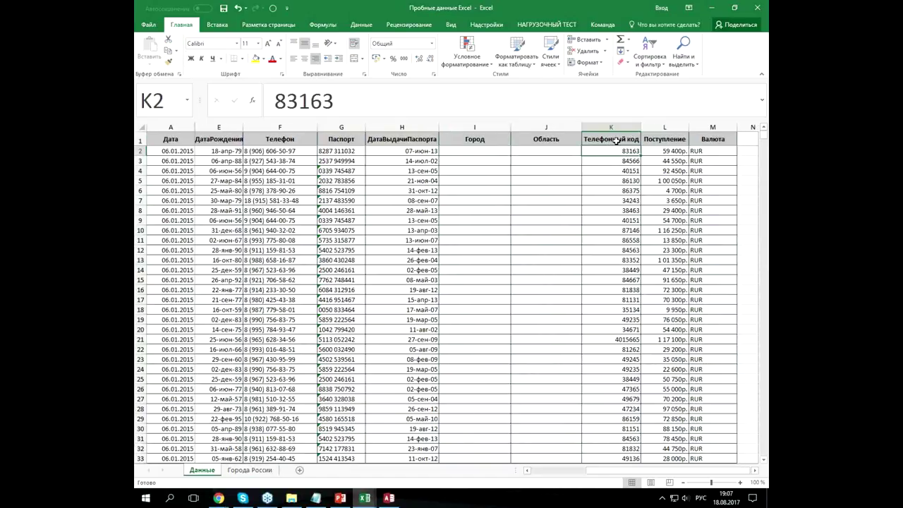
click(480, 153)
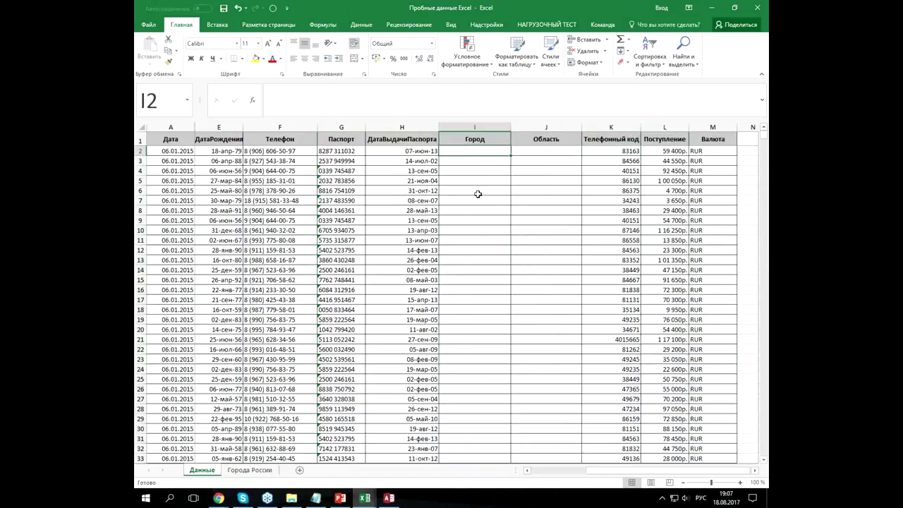
click(604, 138)
click(484, 128)
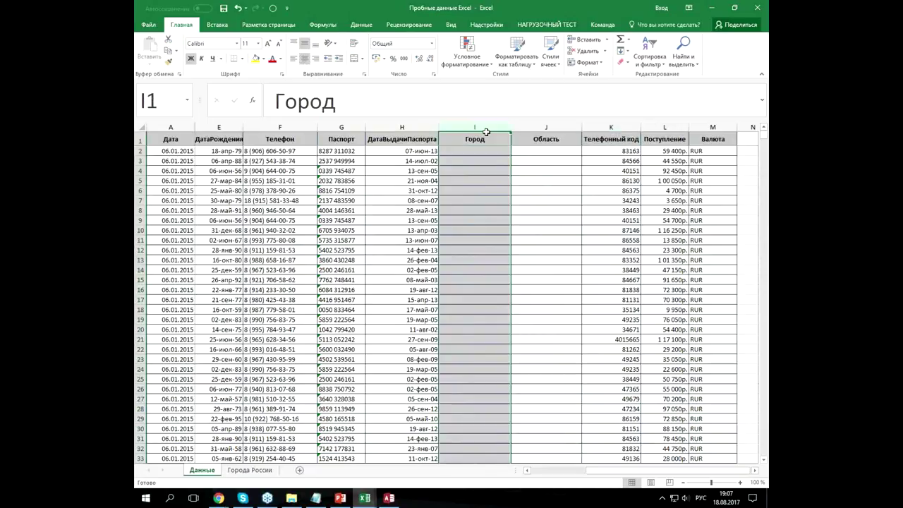
click(603, 151)
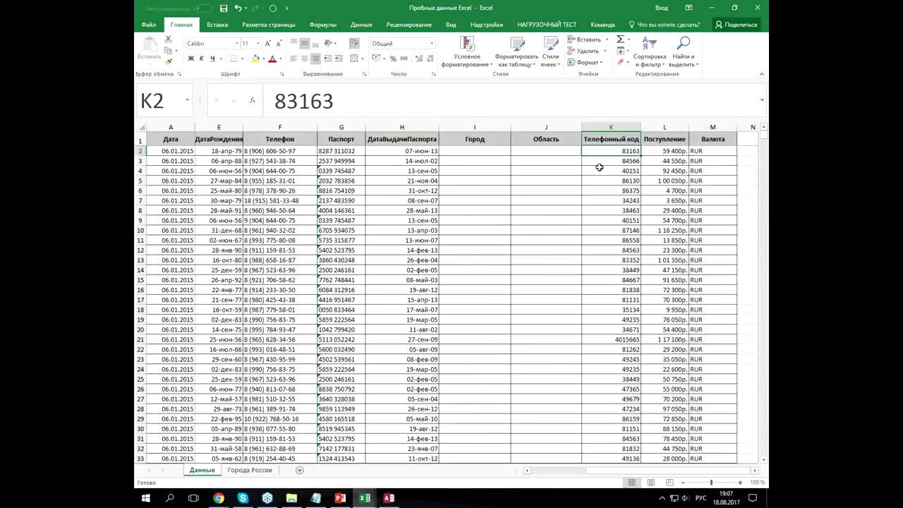
click(251, 471)
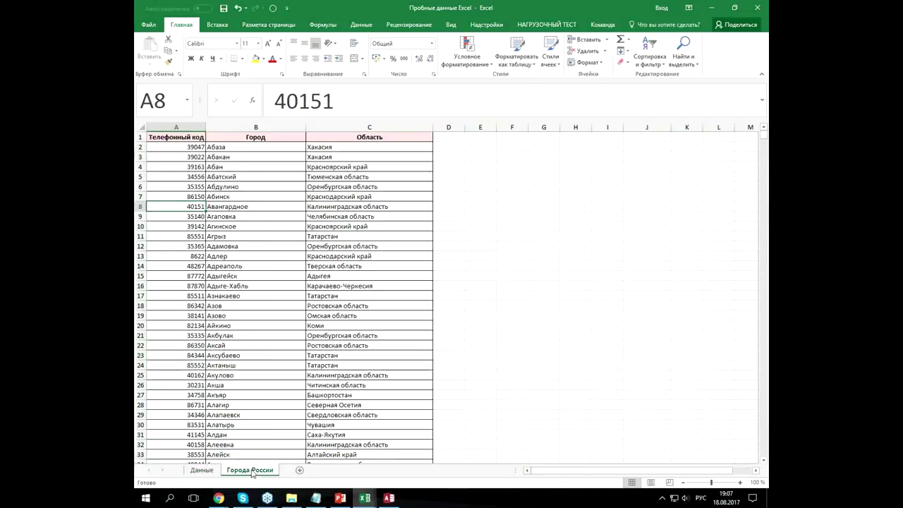
- Widen the Name Box, select the Города named range to inspect it, then return to Данные
click(264, 237)
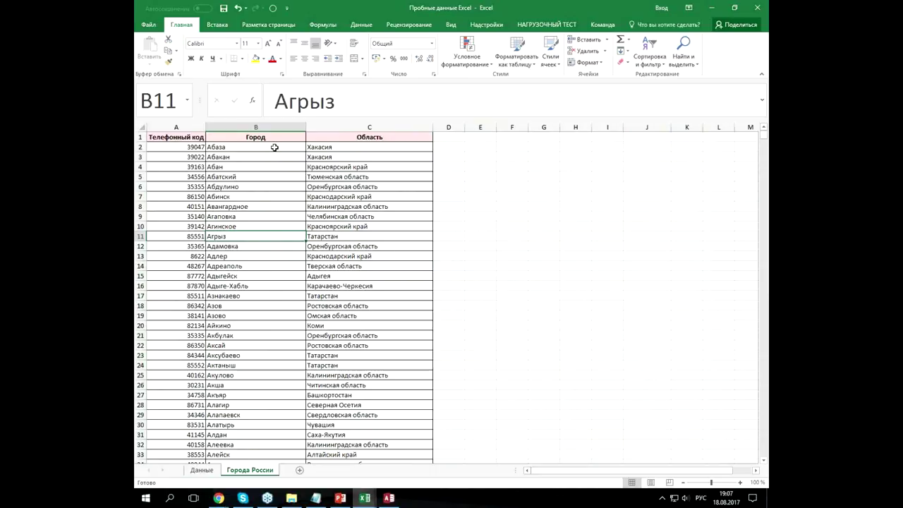
drag(200, 100, 291, 101)
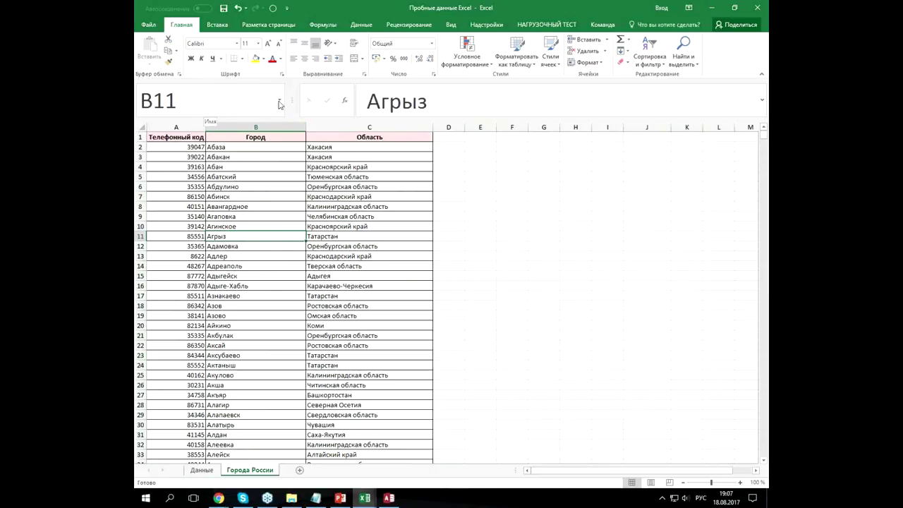
click(279, 102)
click(244, 134)
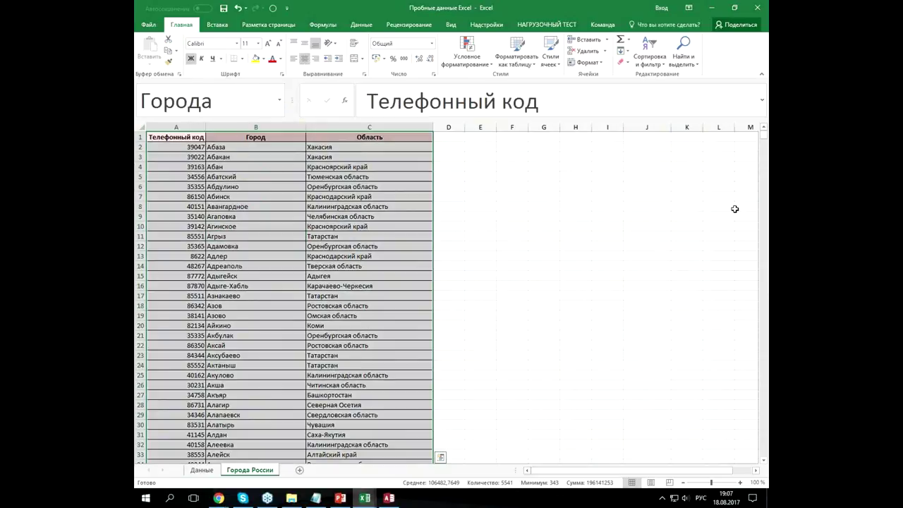
mouse_move(764, 142)
mouse_down()
mouse_move(762, 401)
mouse_move(763, 134)
mouse_up()
click(298, 216)
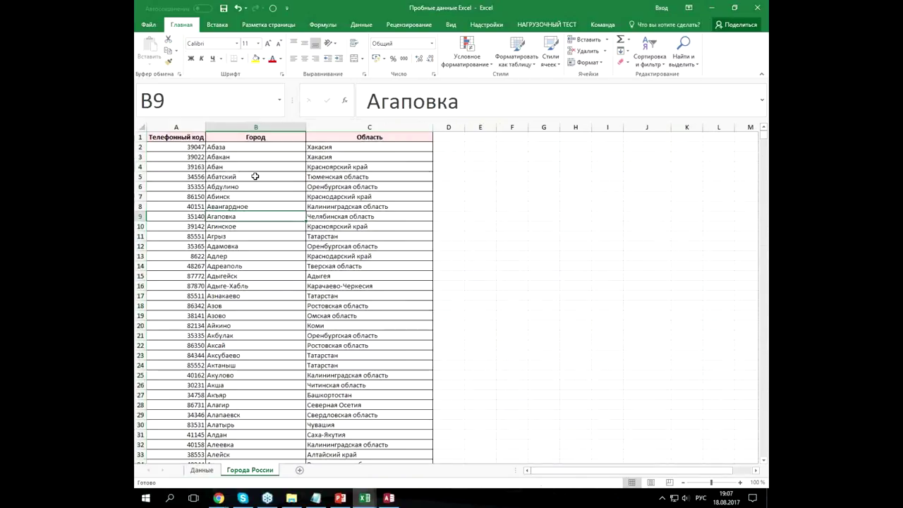
click(280, 100)
click(280, 101)
click(282, 206)
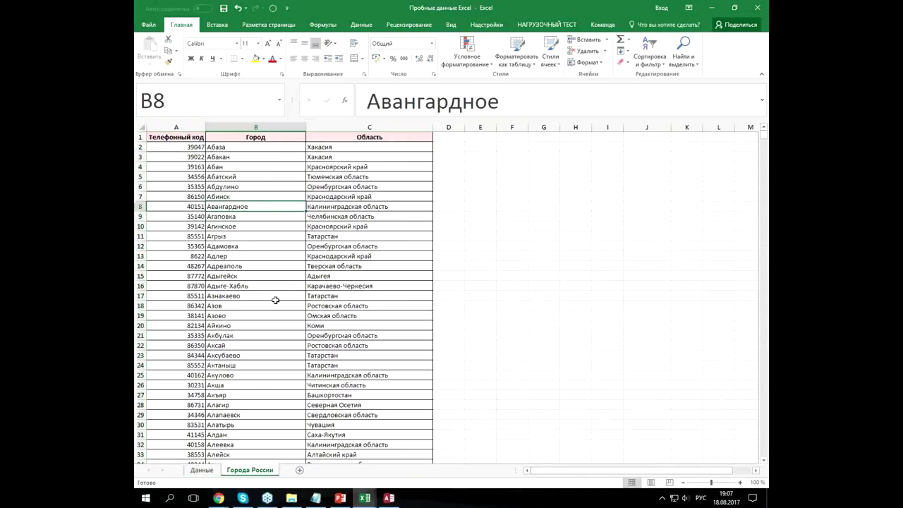
click(206, 470)
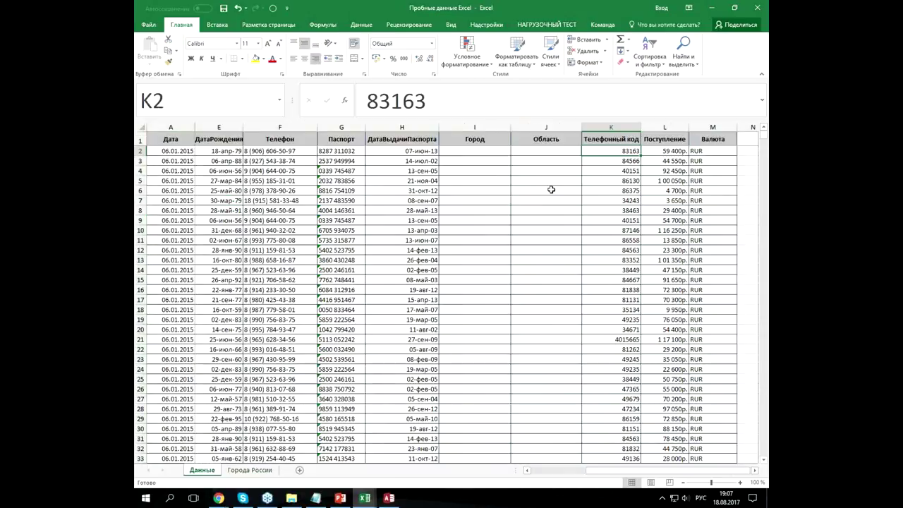
- Start =ВПР( in cell I2 and bring up its Function Arguments dialog
click(490, 152)
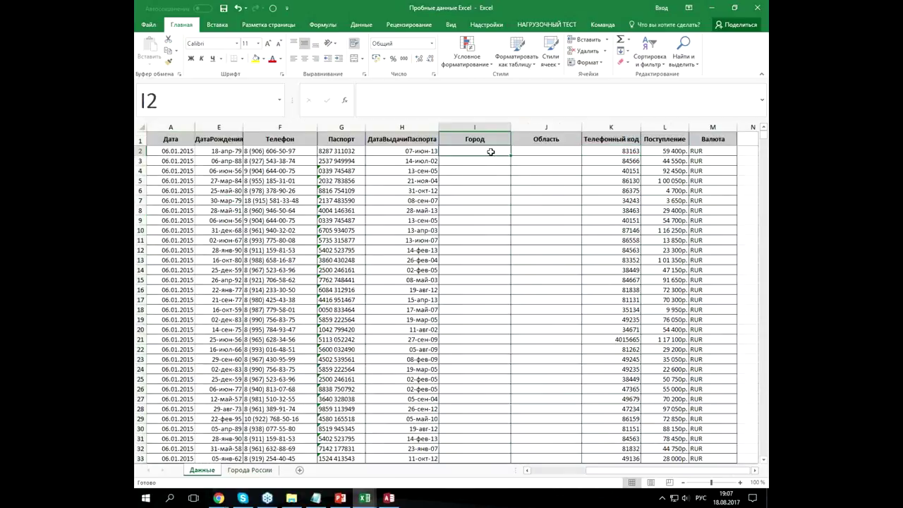
text(=)
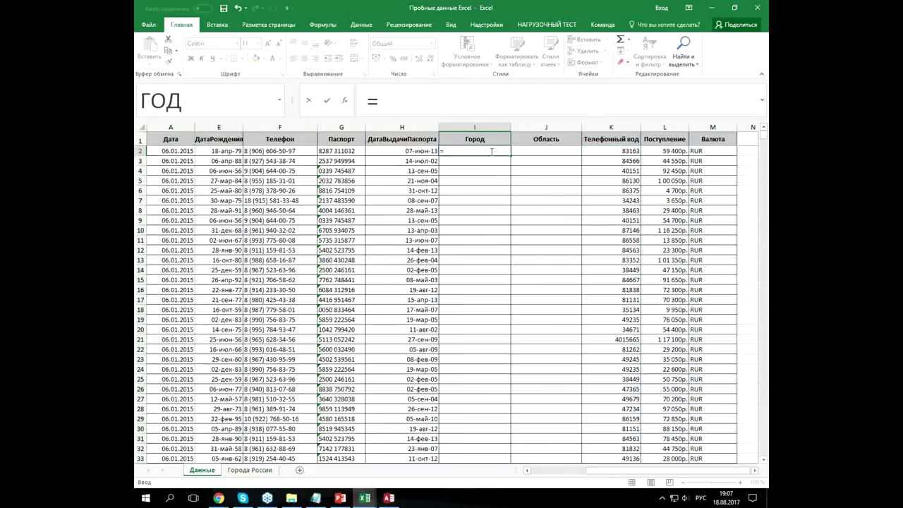
text(впр)
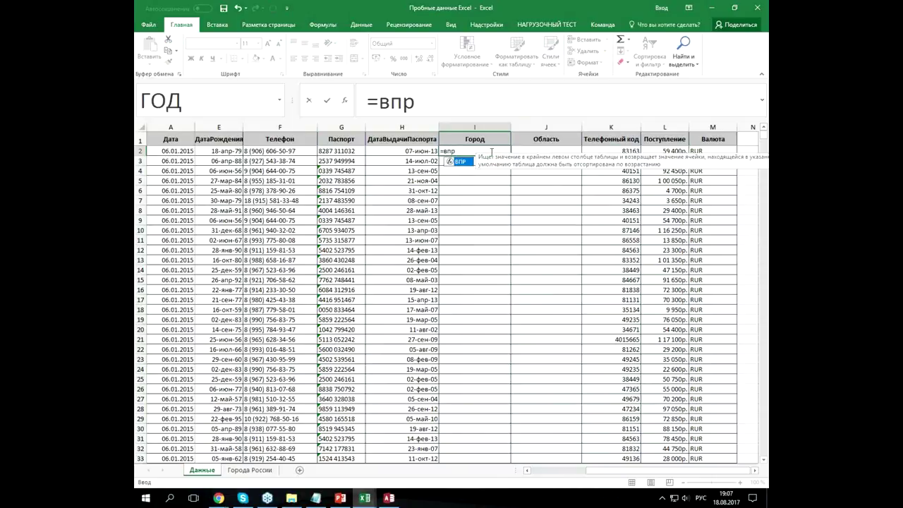
text(()
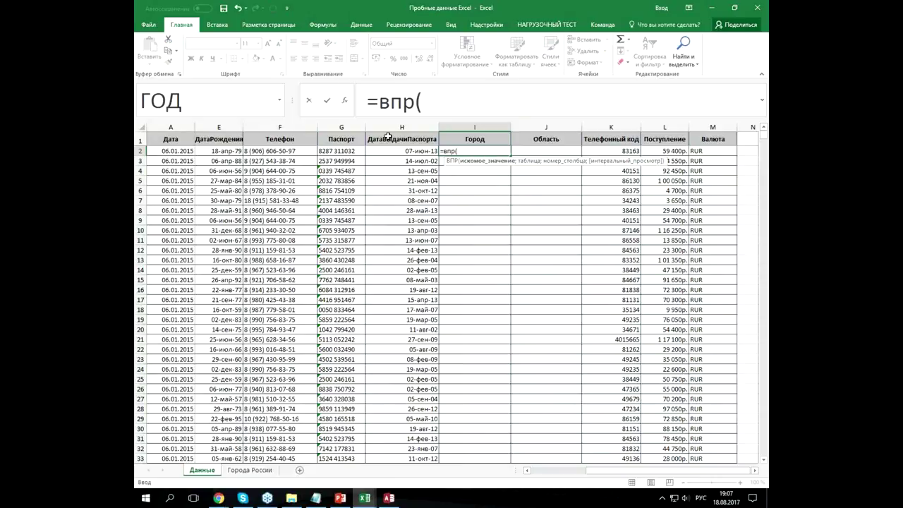
drag(283, 100, 249, 101)
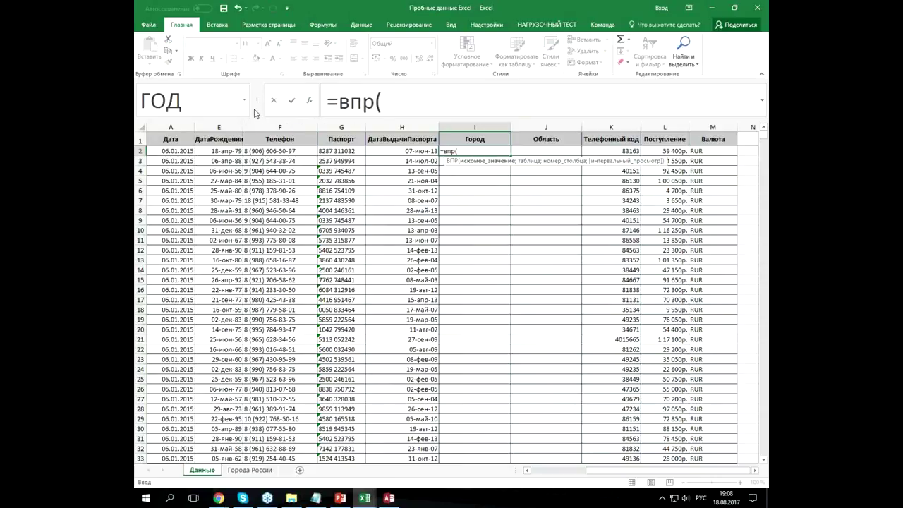
click(309, 102)
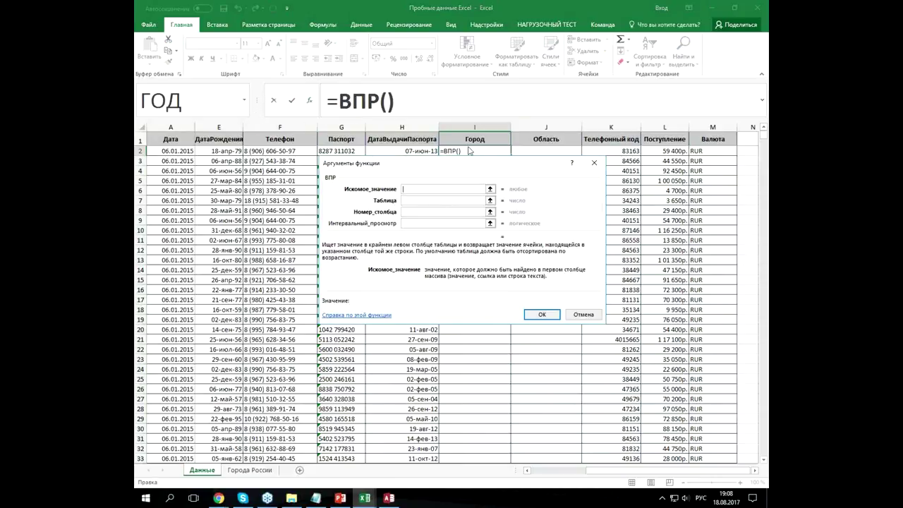
- Set the lookup value to $K2 and the table to the Города named range
drag(460, 171, 447, 228)
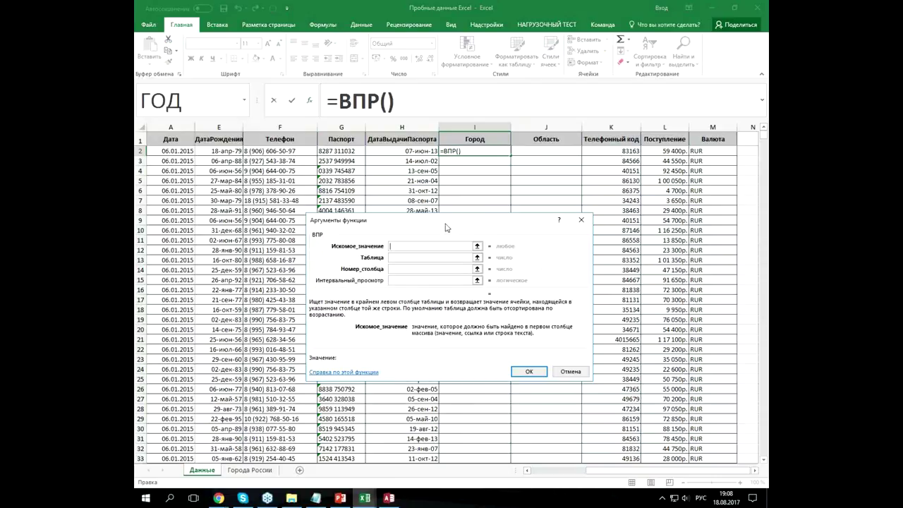
click(625, 150)
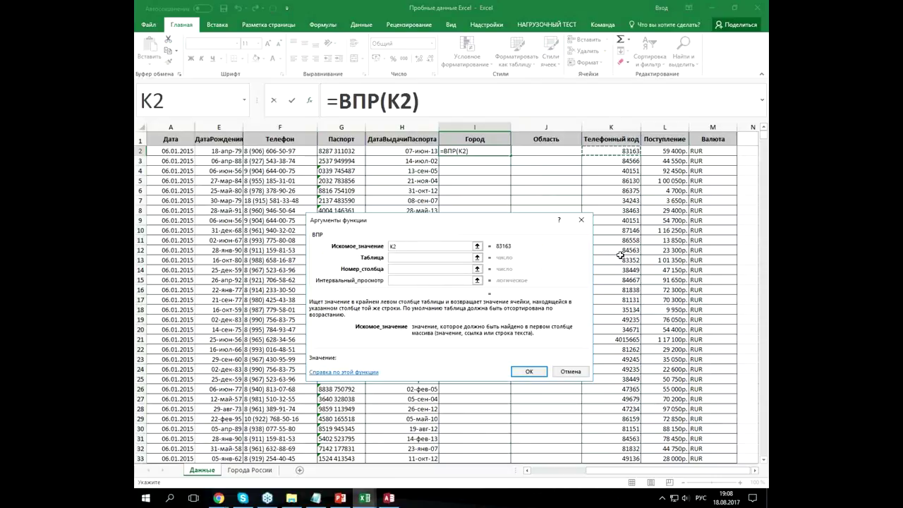
click(393, 245)
key(F4)
key(F4)
key(F4)
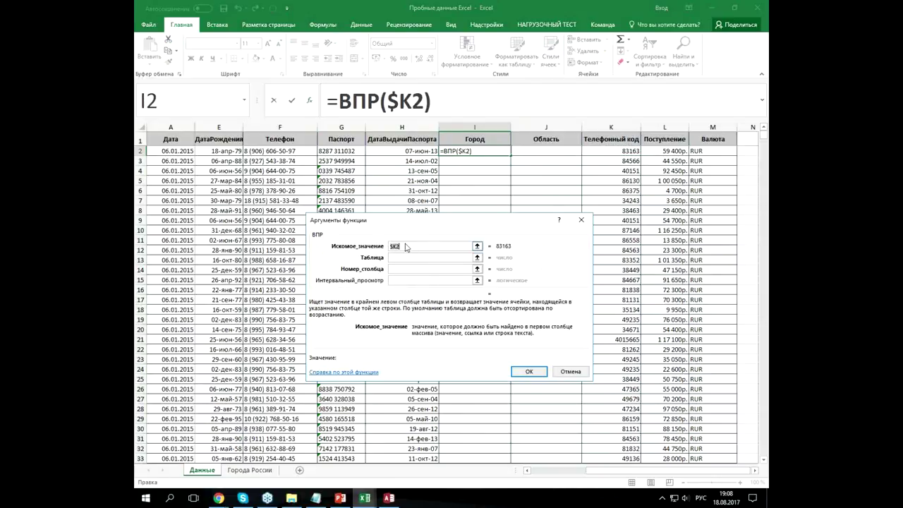
click(407, 257)
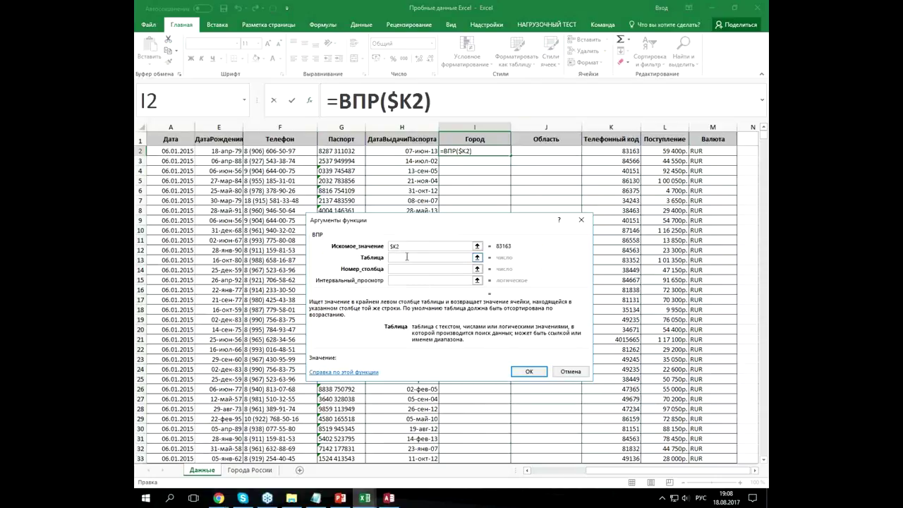
key(F3)
click(422, 222)
click(462, 280)
key(Tab)
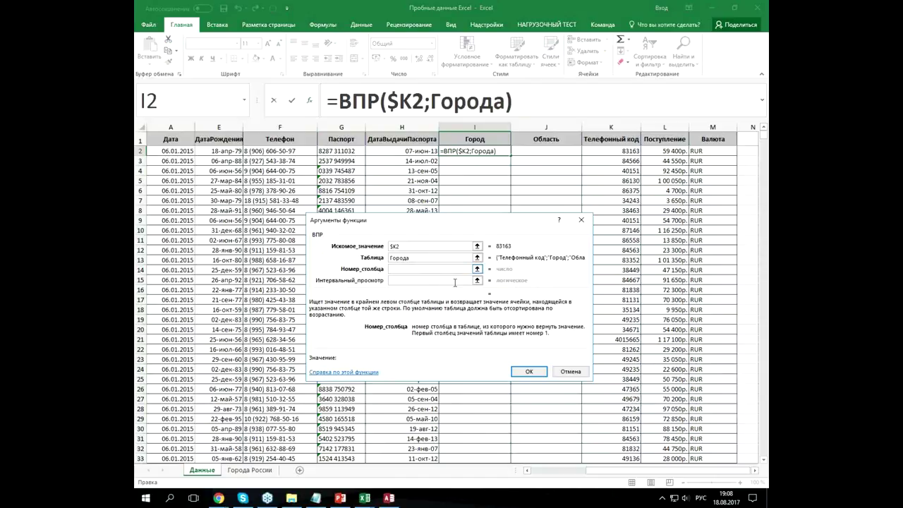
- Enter column index 2 and ЛОЖЬ for exact match, confirming so I2 shows Воскресенское
text(2)
click(408, 284)
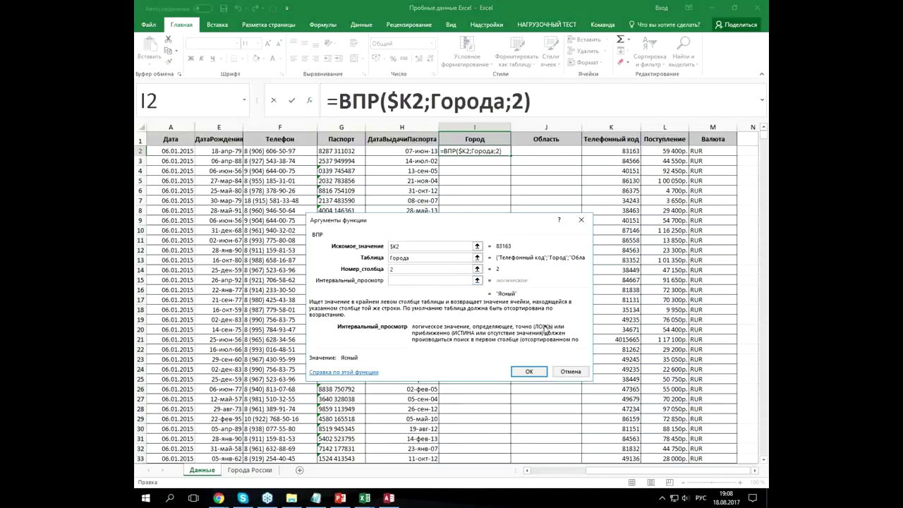
text(ЛО)
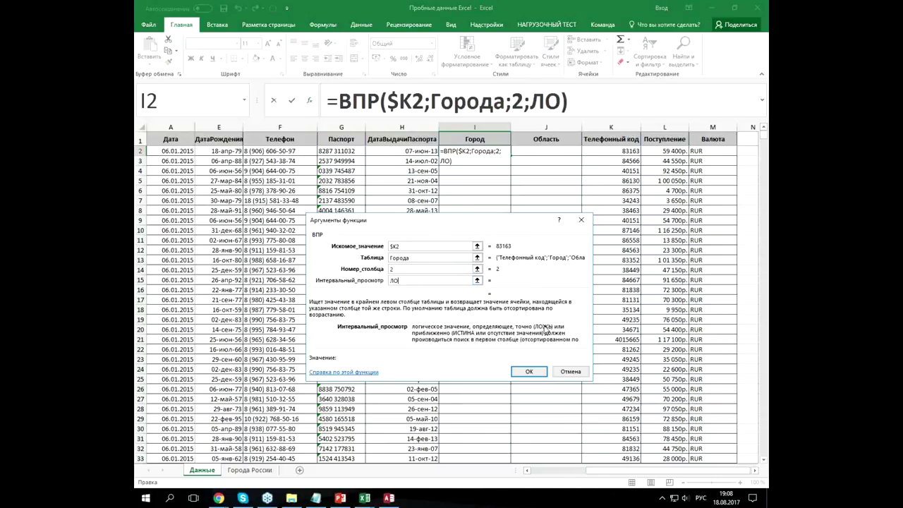
text(ЖЬ)
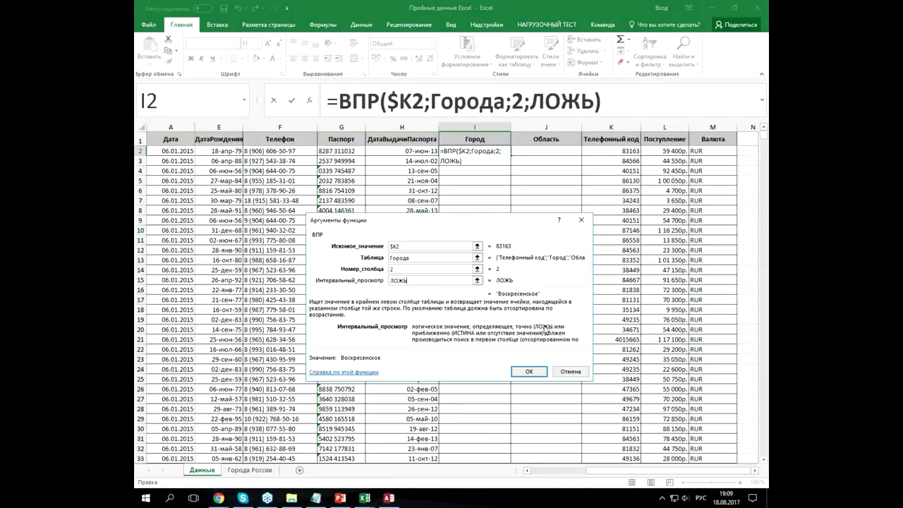
click(529, 372)
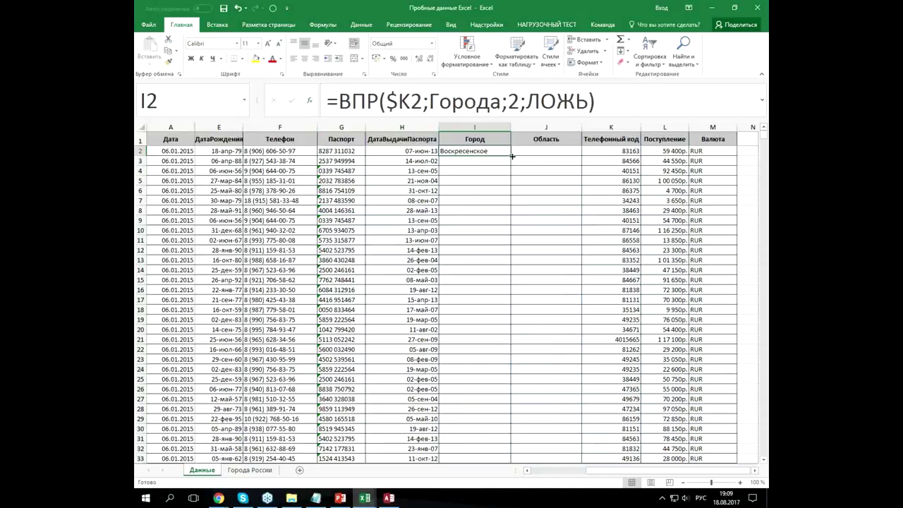
double_click(510, 158)
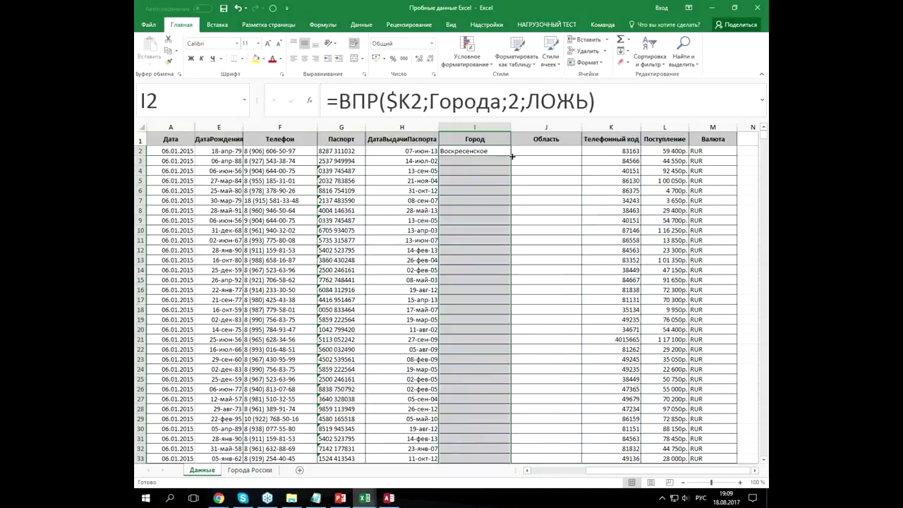
click(488, 209)
click(529, 151)
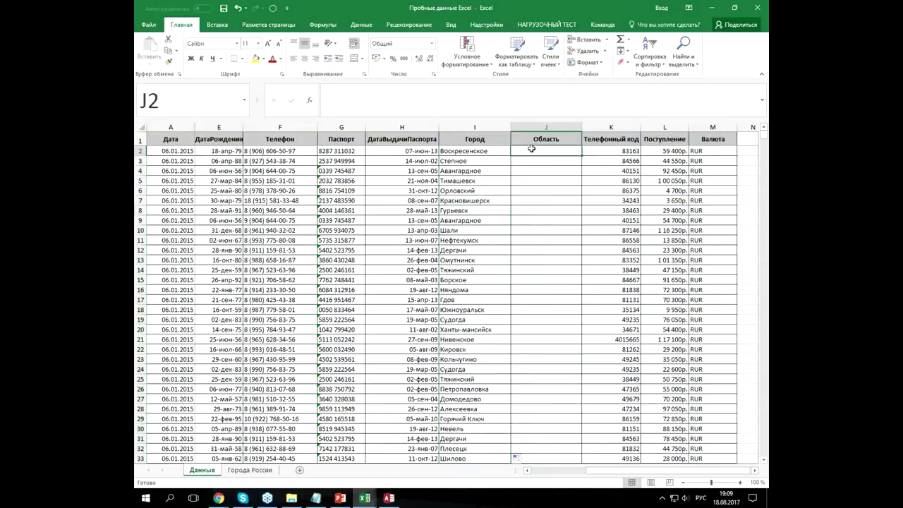
click(497, 153)
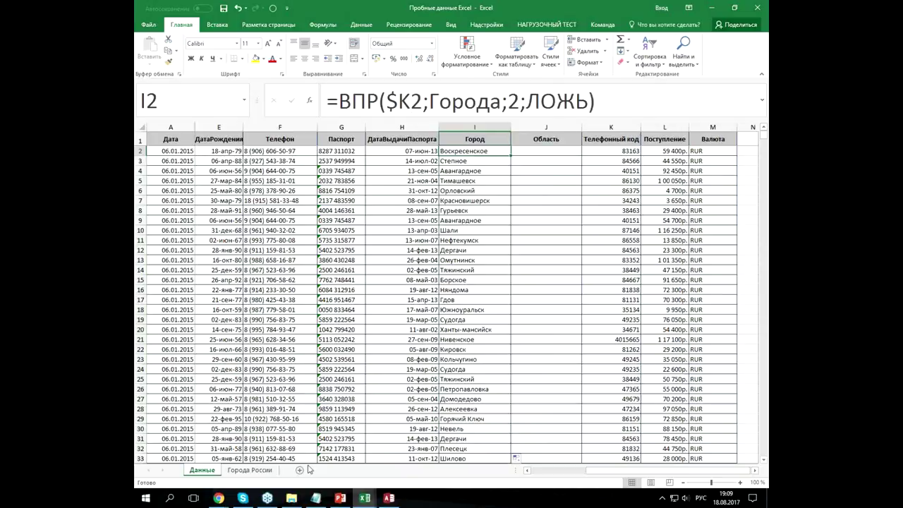
click(251, 470)
click(231, 177)
click(344, 197)
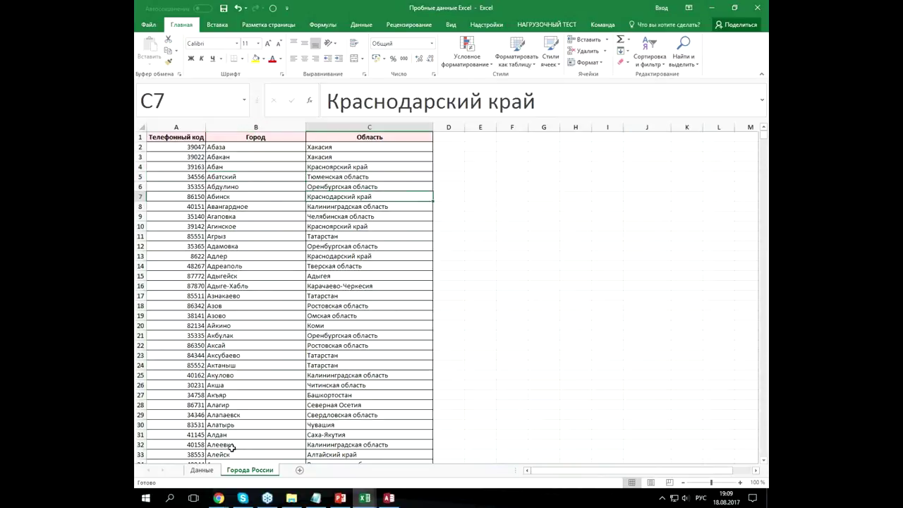
click(200, 470)
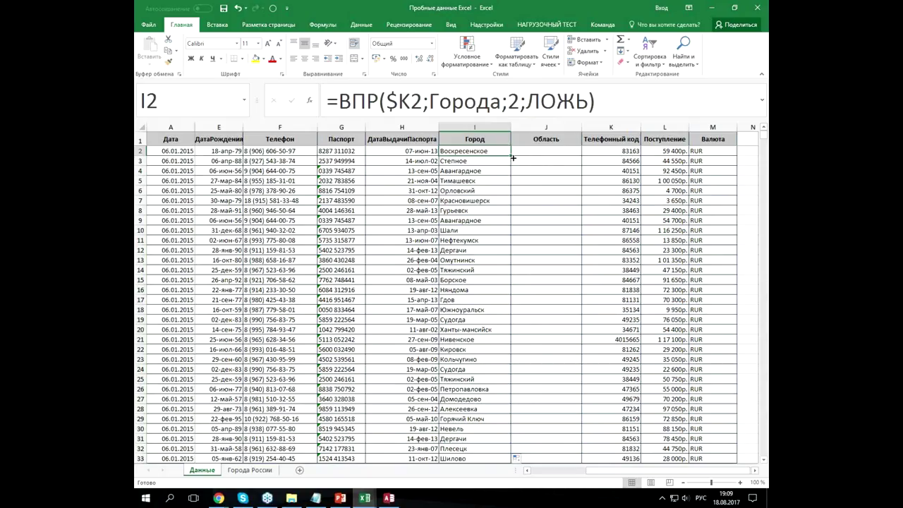
- Copy I2's formula into J2 and change its column index from 2 to 3
drag(513, 158, 548, 155)
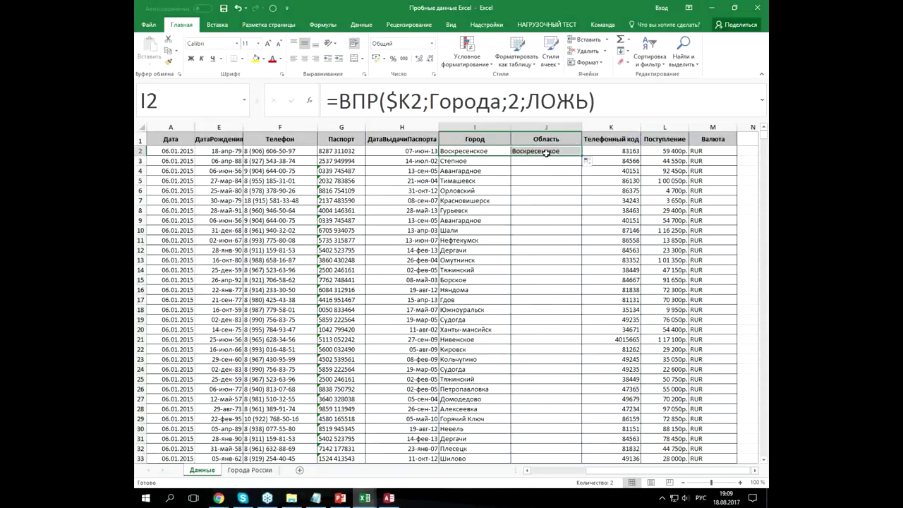
click(547, 152)
double_click(514, 102)
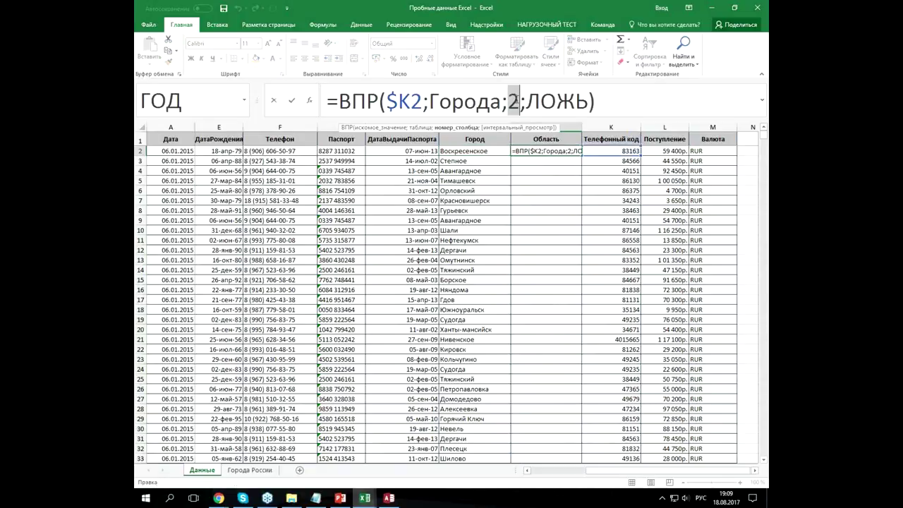
text(3)
key(Return)
- Fill the J2 region formula down the whole Область column and spot-check row 5
click(549, 152)
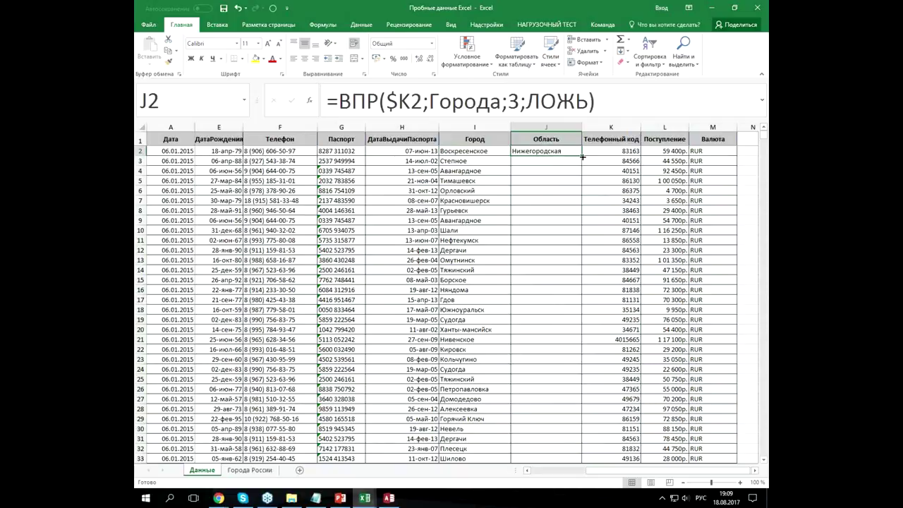
double_click(582, 156)
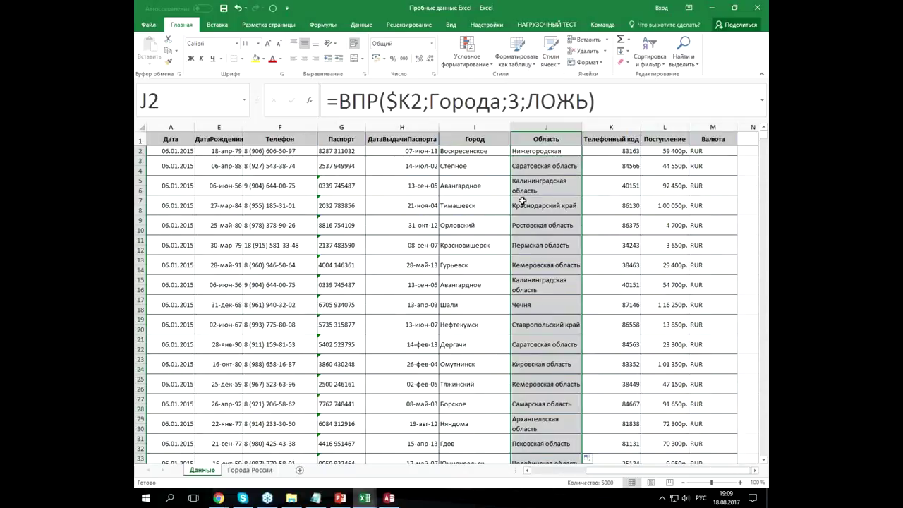
click(490, 212)
click(535, 205)
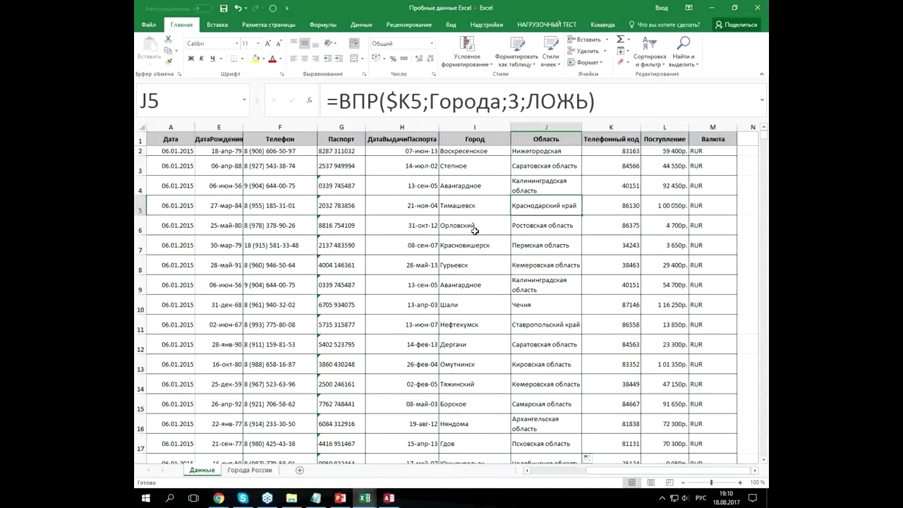
click(250, 470)
click(181, 267)
click(192, 167)
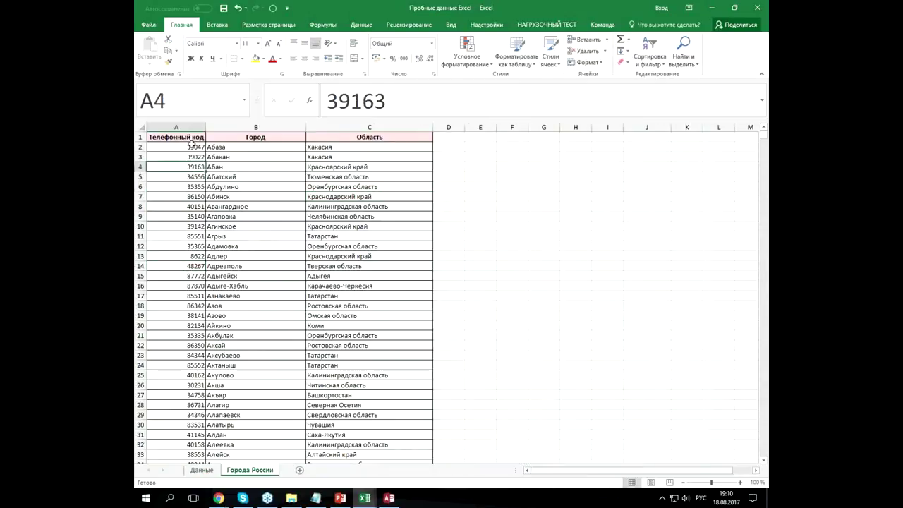
click(181, 343)
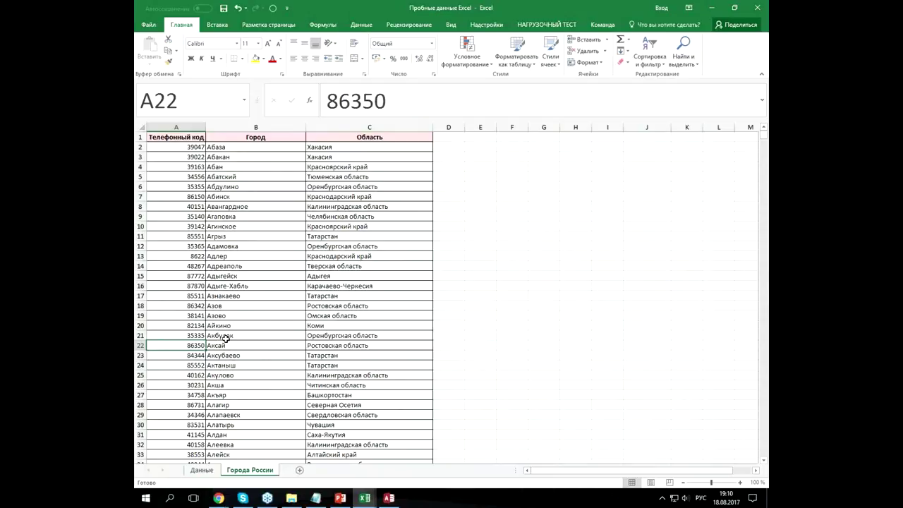
click(185, 257)
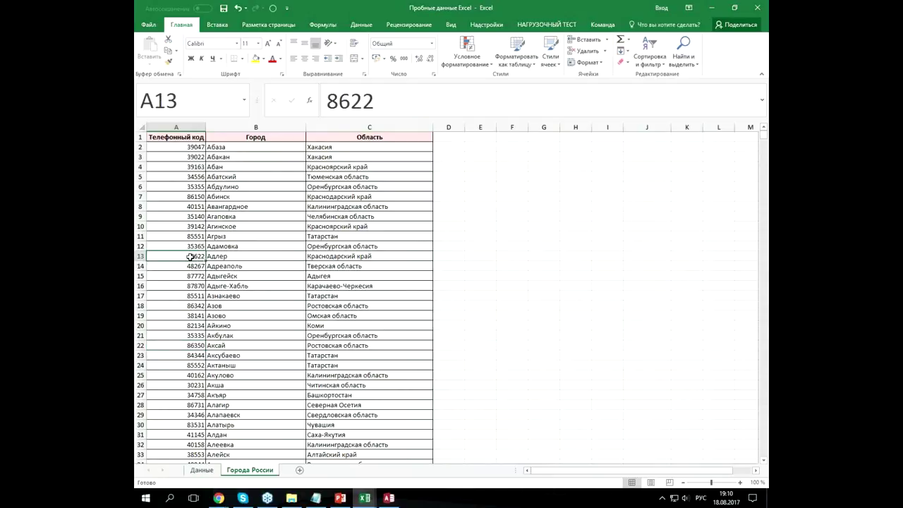
click(201, 469)
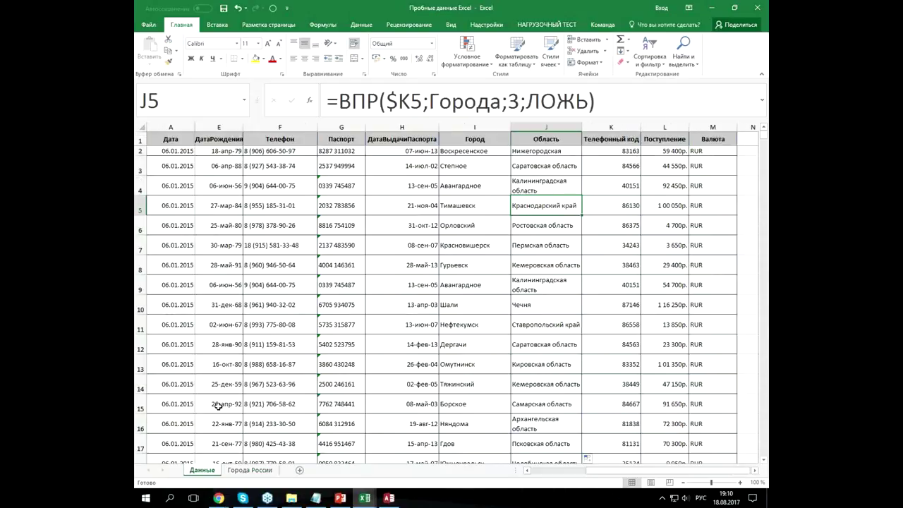
click(279, 409)
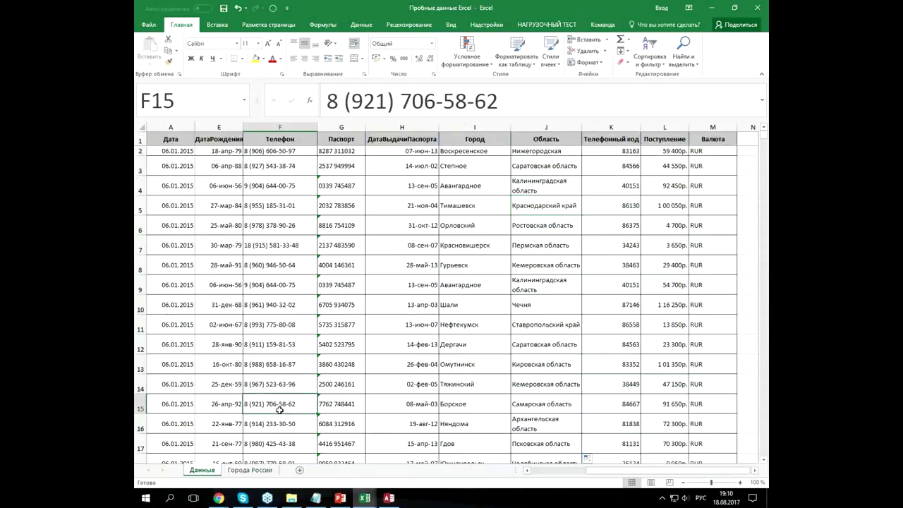
key(ctrl+Down)
key(ctrl+Up)
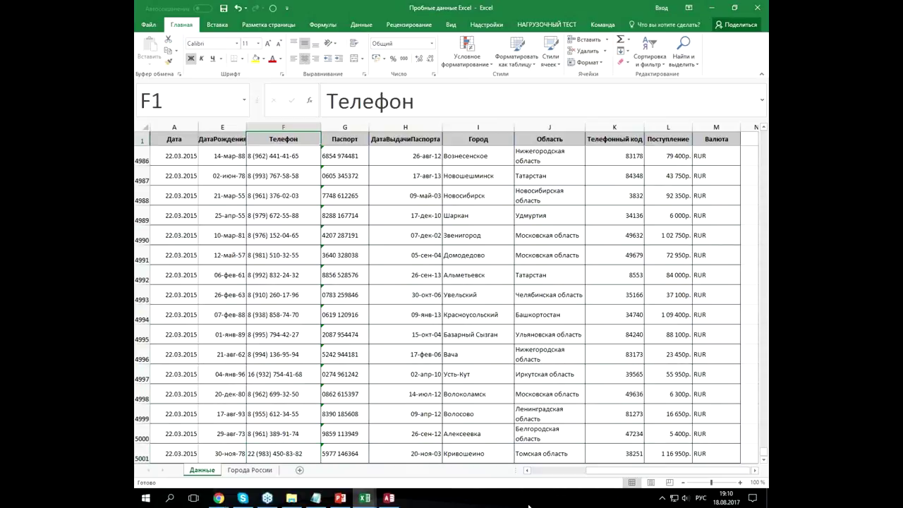
click(550, 470)
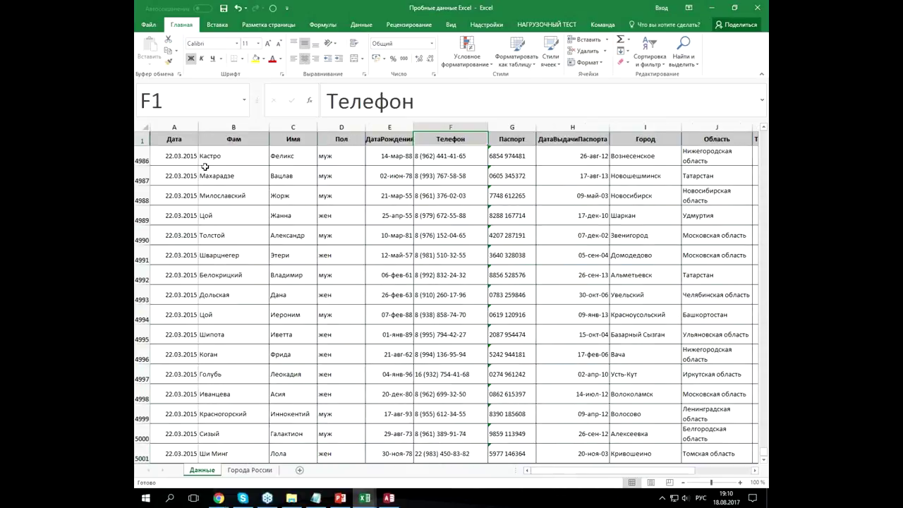
click(464, 153)
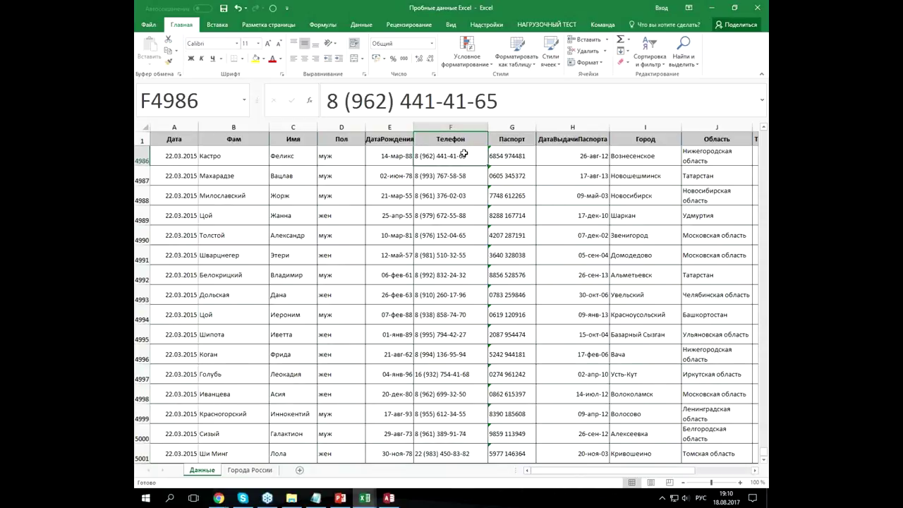
key(ctrl+Up)
key(Down)
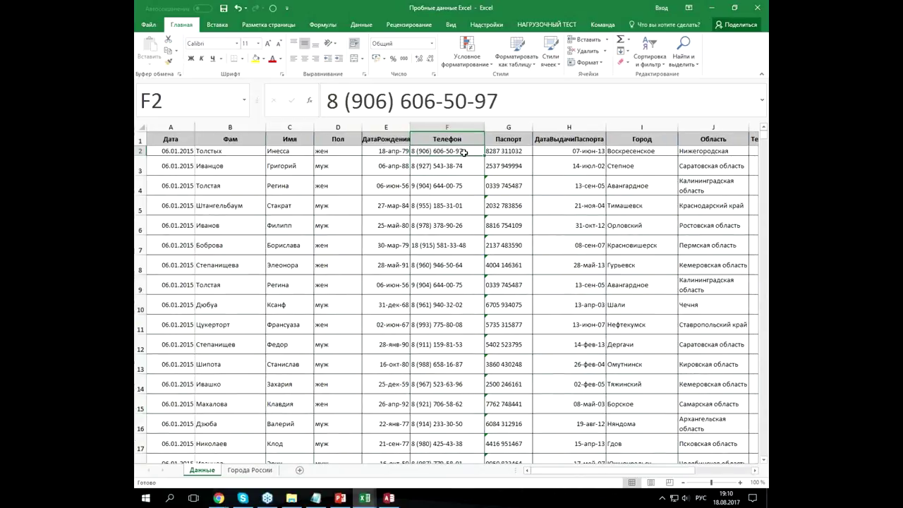
click(248, 153)
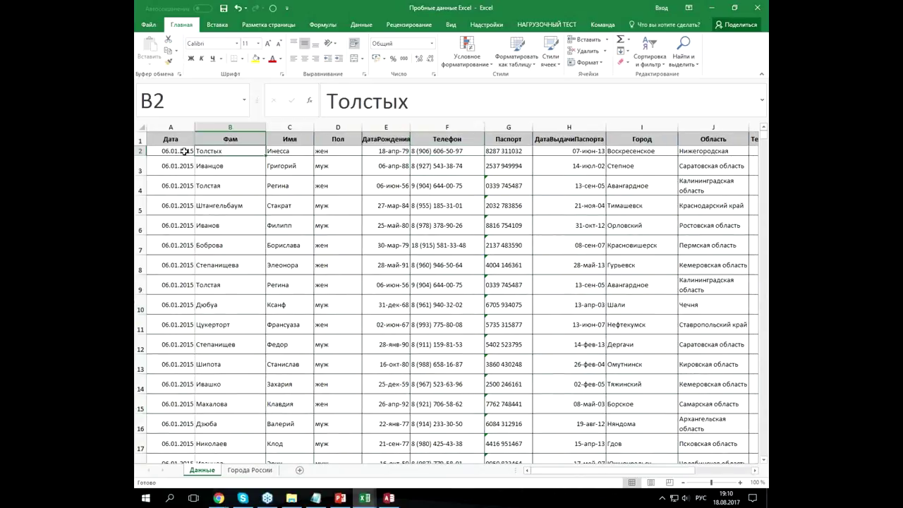
click(145, 150)
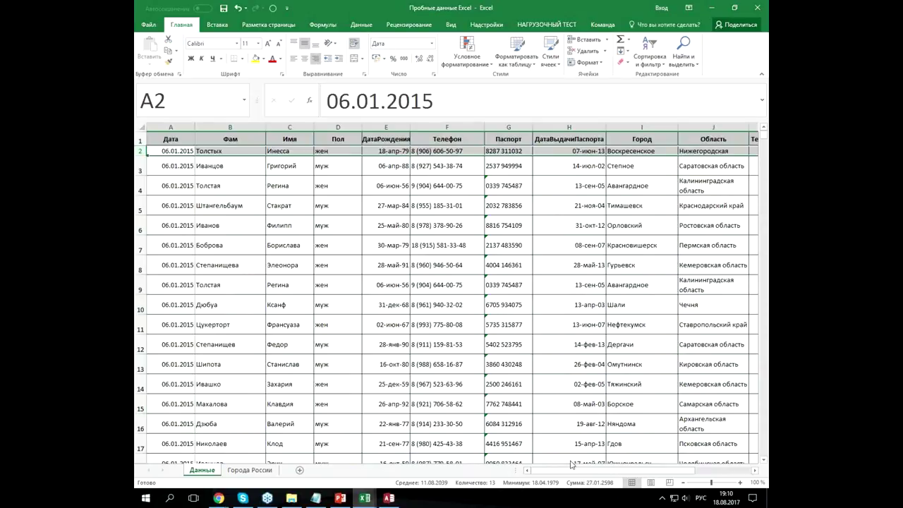
drag(569, 471, 625, 227)
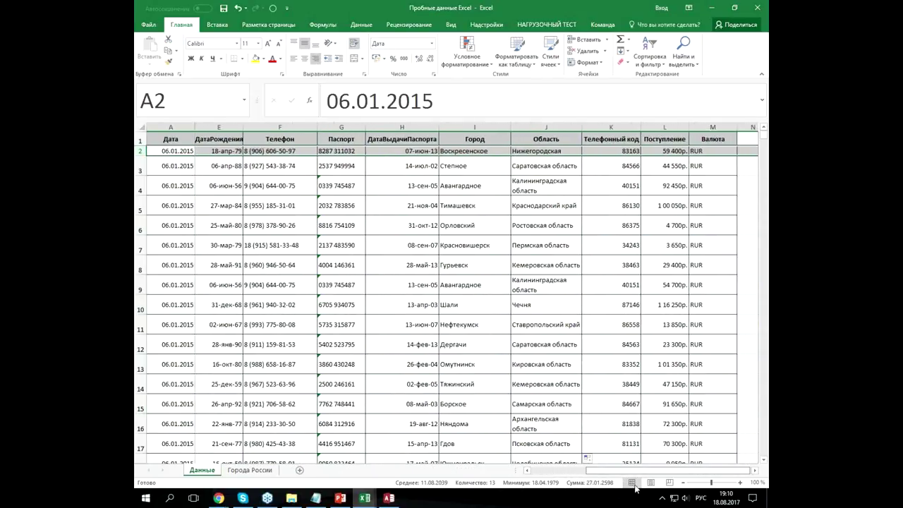
- Enter phone code 8625 in K2 to see the lookup return #Н/Д
click(615, 151)
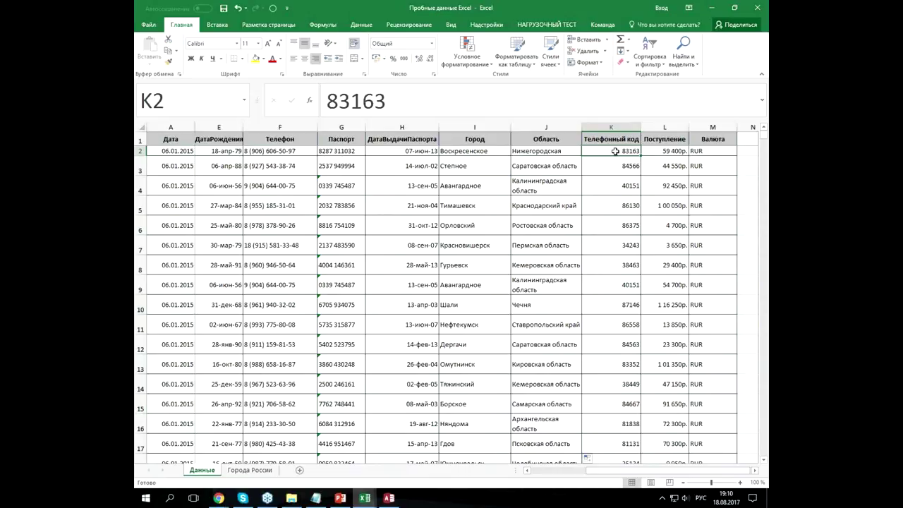
text(862)
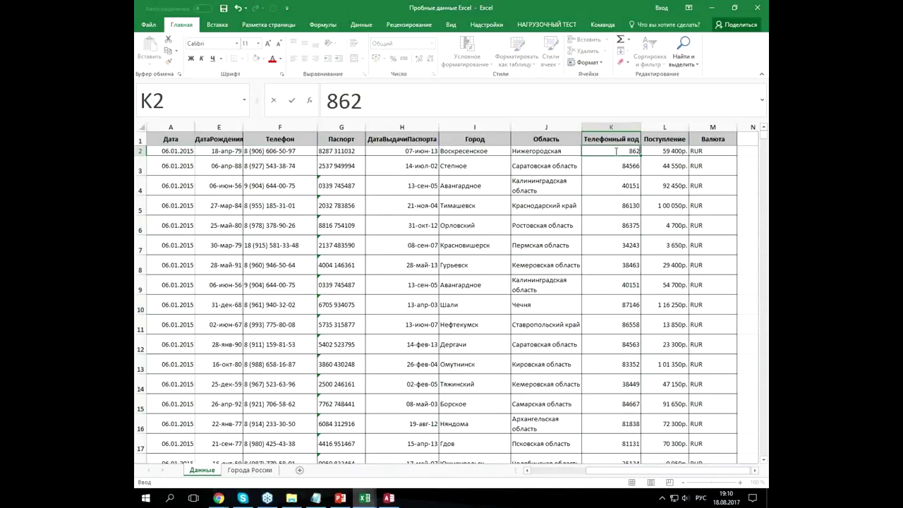
text(5)
key(Return)
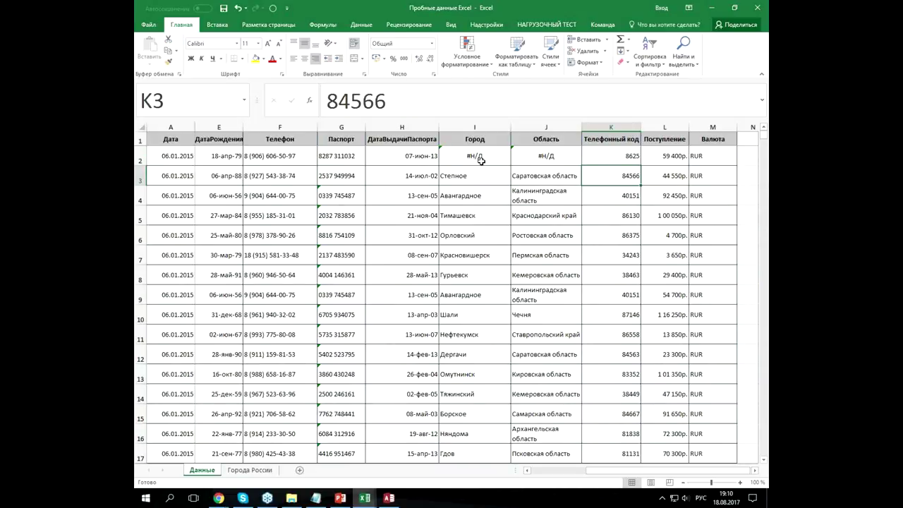
- Change K2 to 8622 and check that I2 and J2 show Адлер, Краснодарский край
click(627, 158)
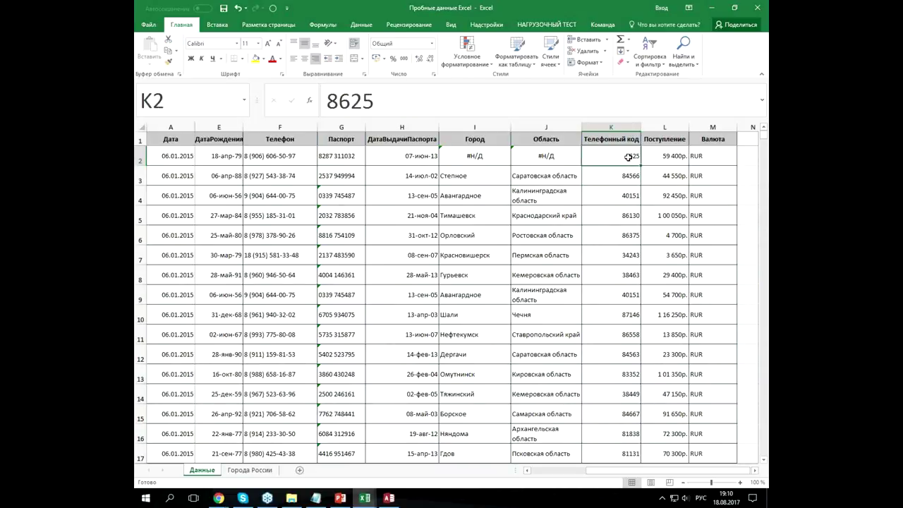
text(8622)
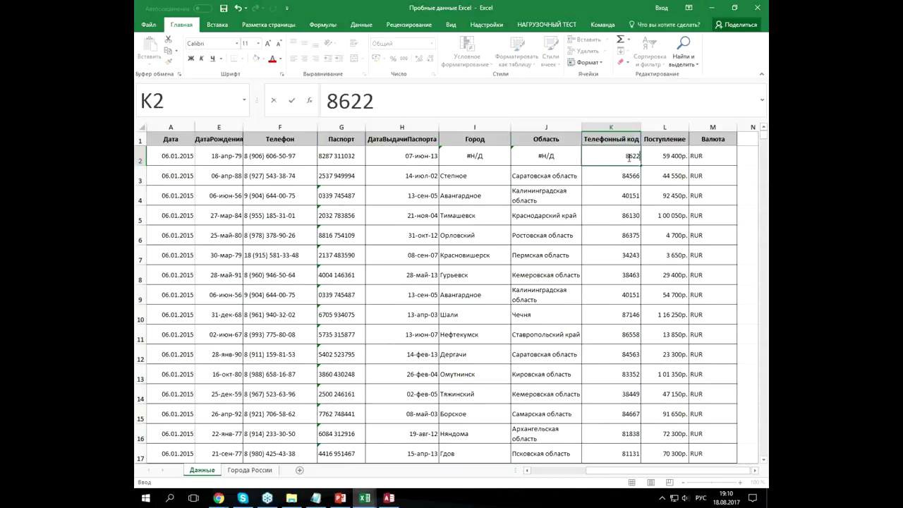
key(Return)
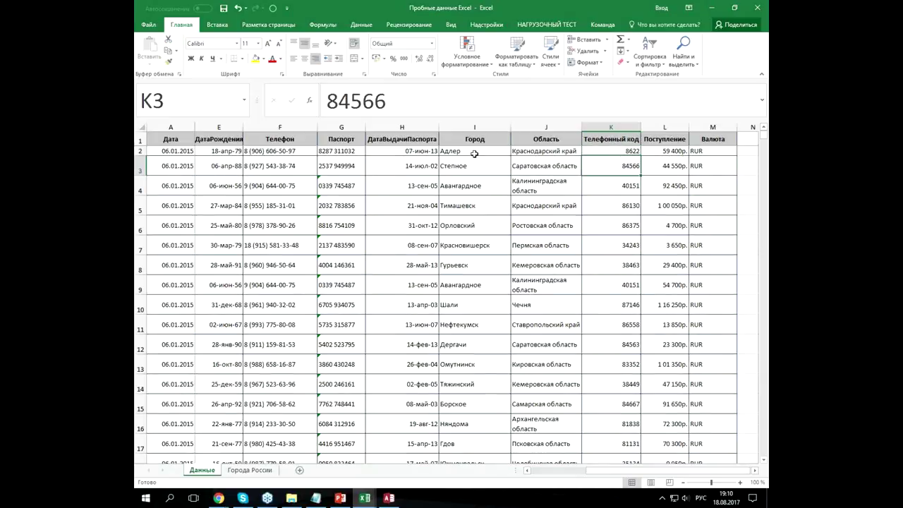
click(477, 152)
click(529, 152)
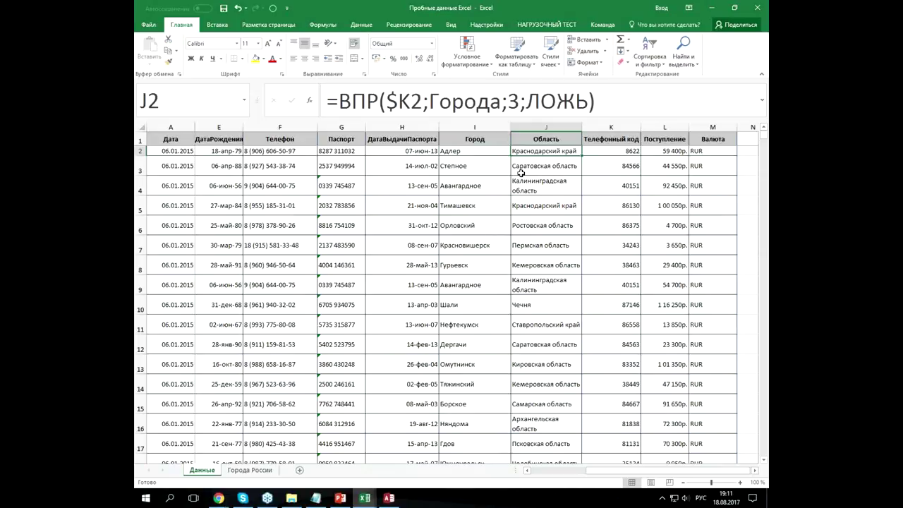
- Overwrite the I2 lookup formula with the junk text 'выаываы'
click(499, 151)
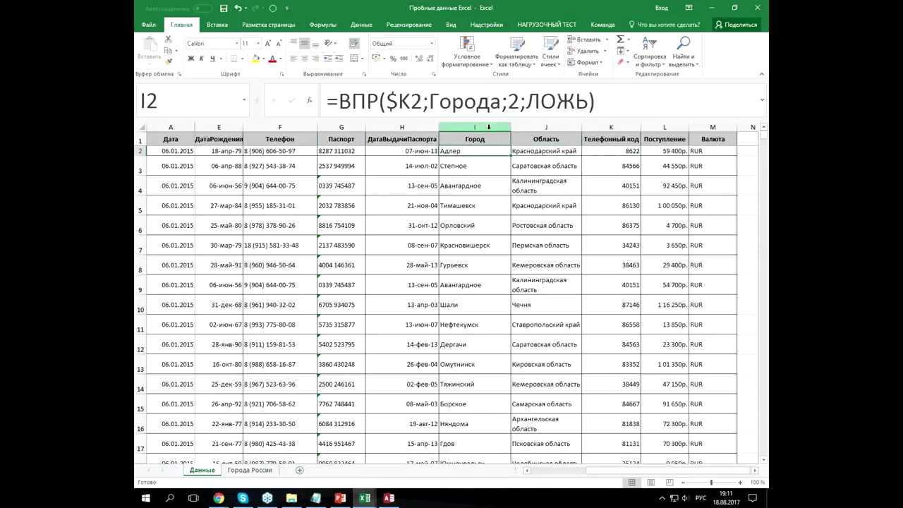
drag(488, 127, 514, 131)
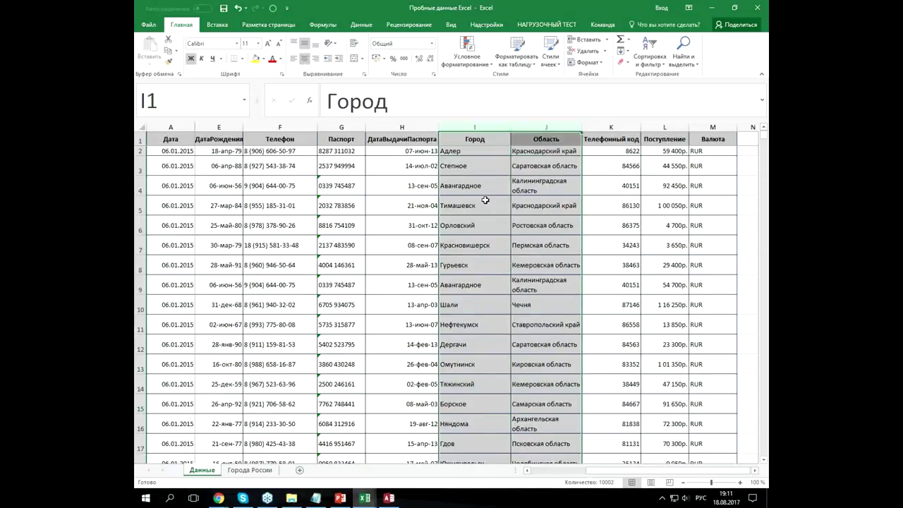
click(489, 163)
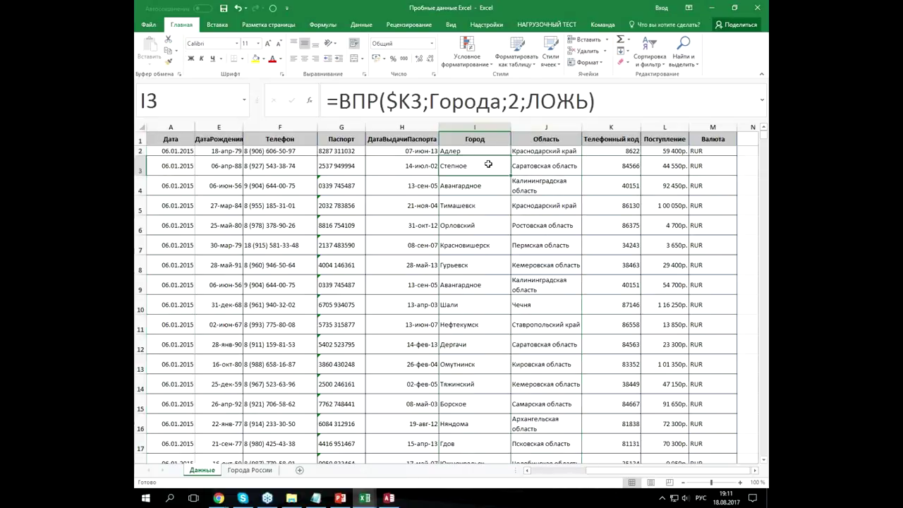
click(471, 152)
text(выаываы)
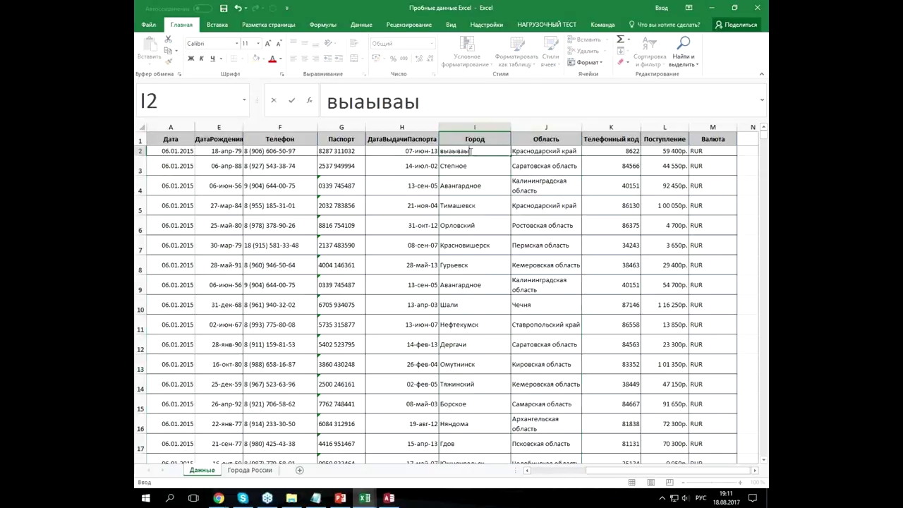
key(Return)
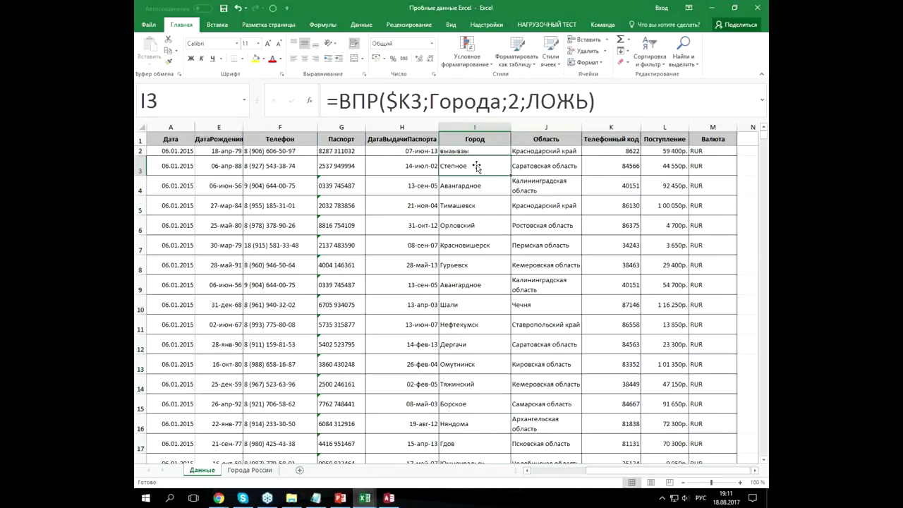
- Restore I2's ВПР formula by filling I3 up into it, showing Адлер again
click(499, 201)
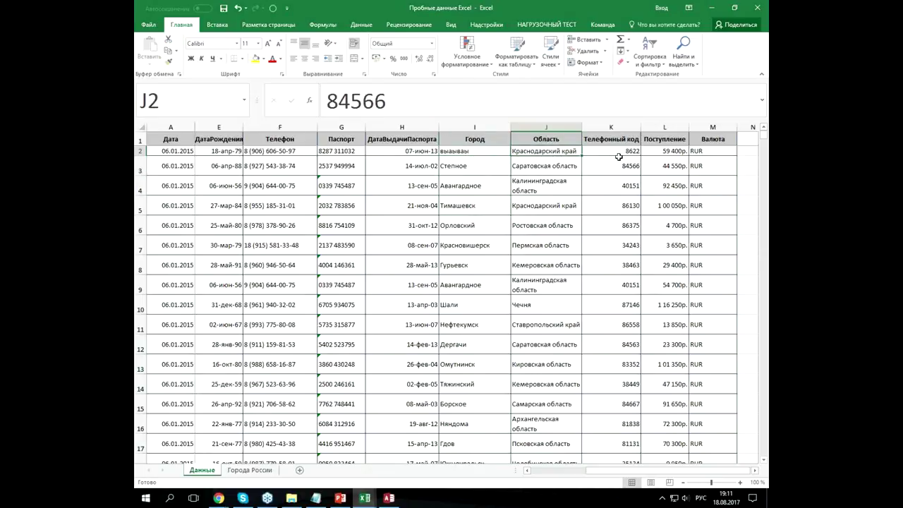
click(595, 152)
click(621, 163)
click(616, 150)
click(479, 170)
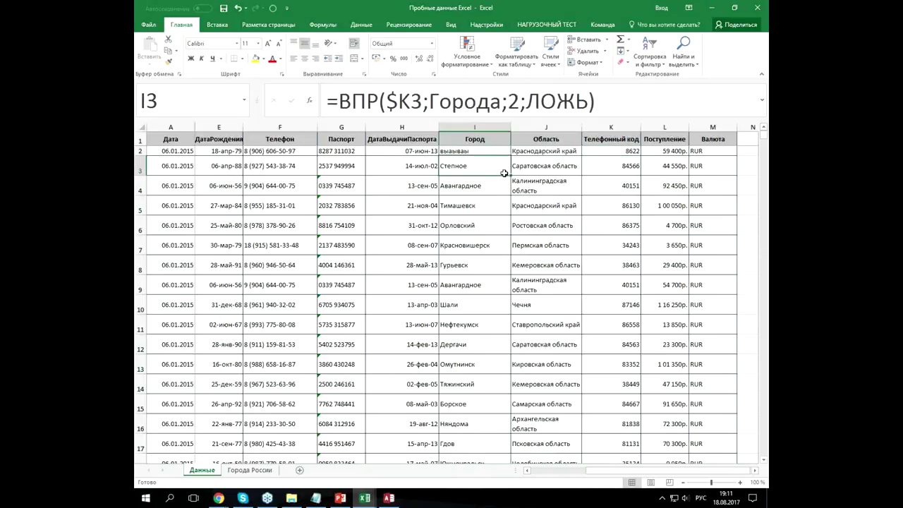
drag(510, 164, 509, 151)
click(495, 183)
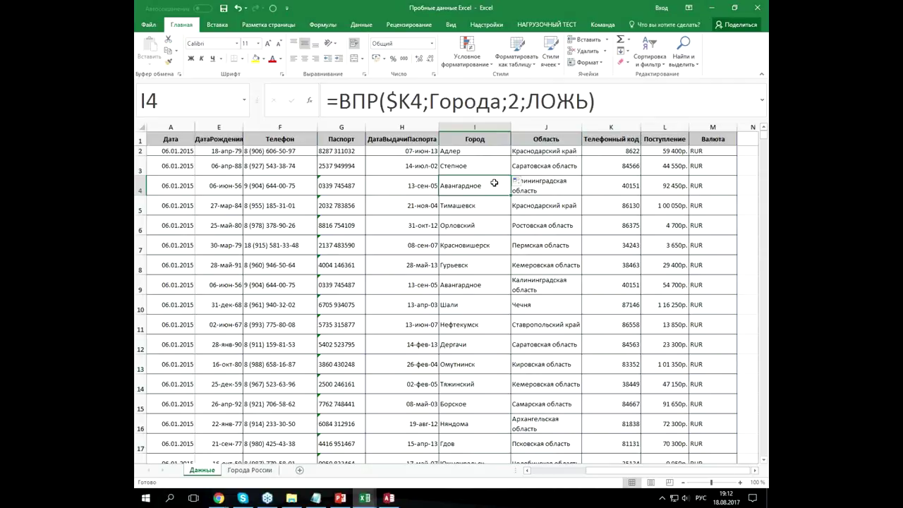
click(634, 184)
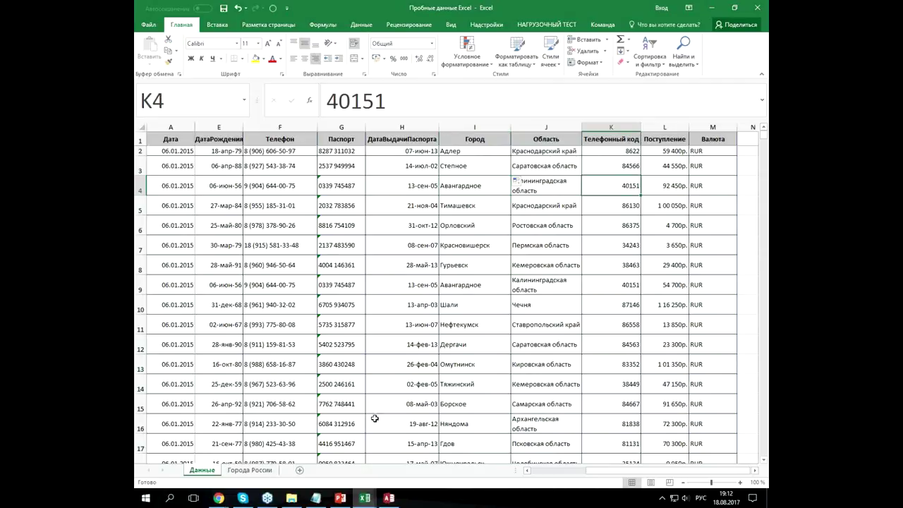
- Compare the I8 lookup against the Города России sheet, viewing Агрыз with code 85551
click(250, 470)
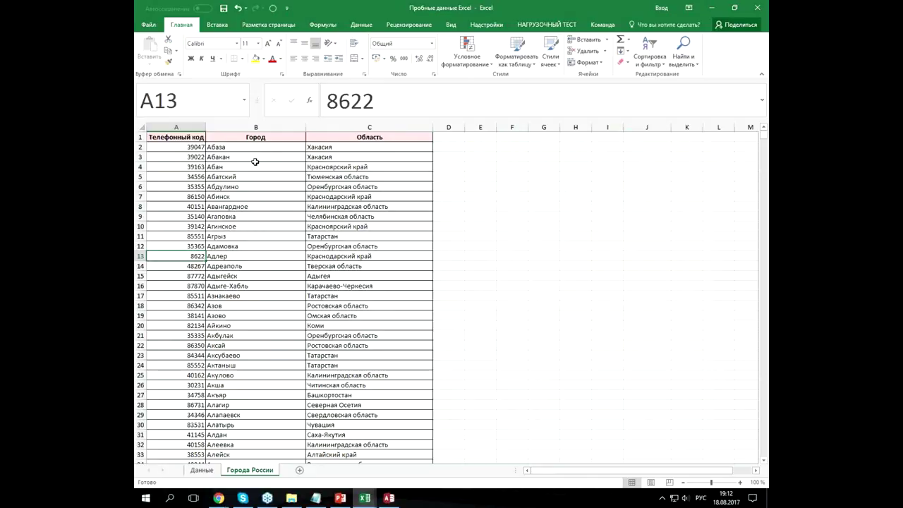
click(202, 470)
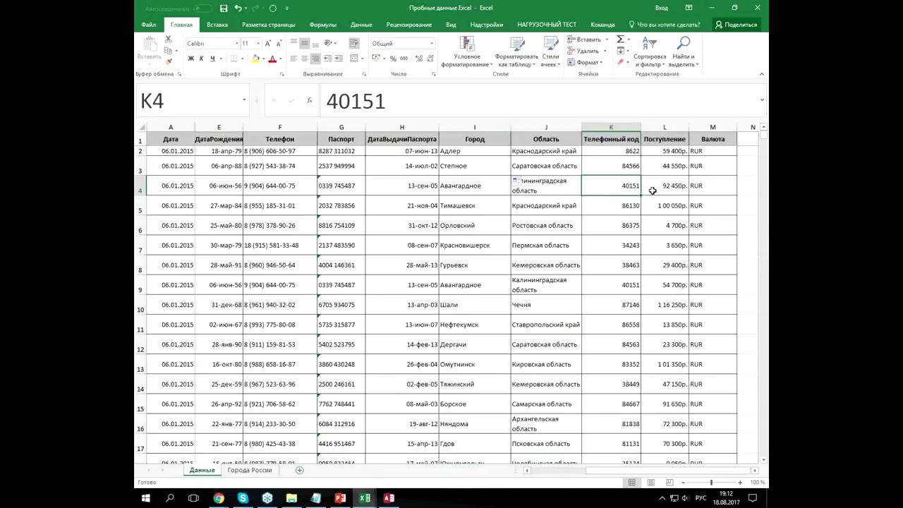
click(507, 272)
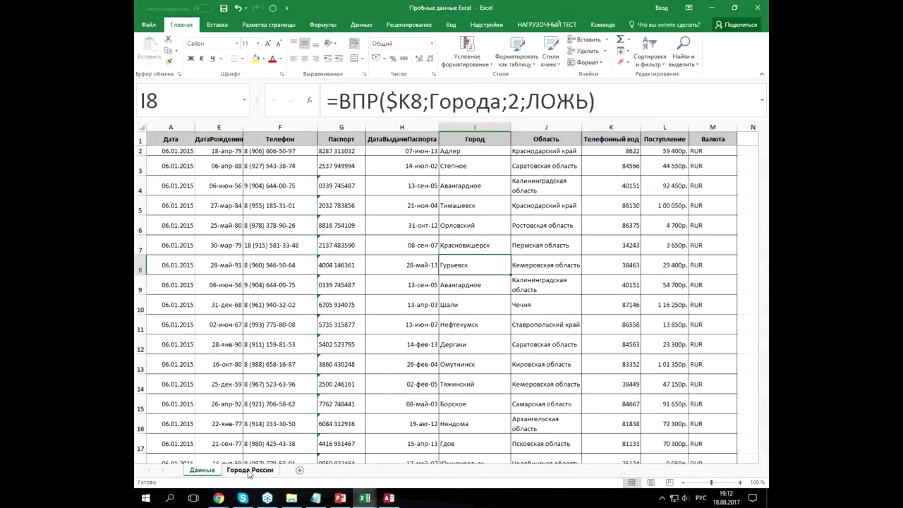
click(249, 470)
click(288, 240)
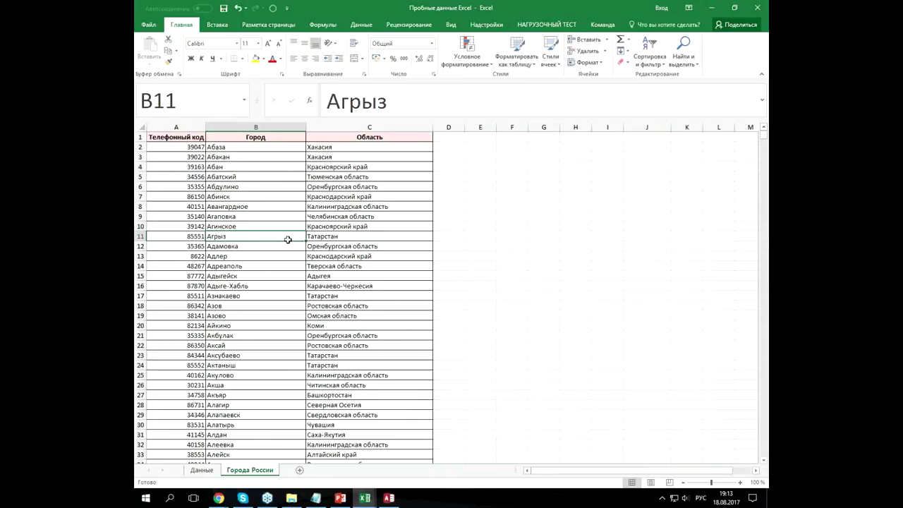
click(267, 195)
click(186, 135)
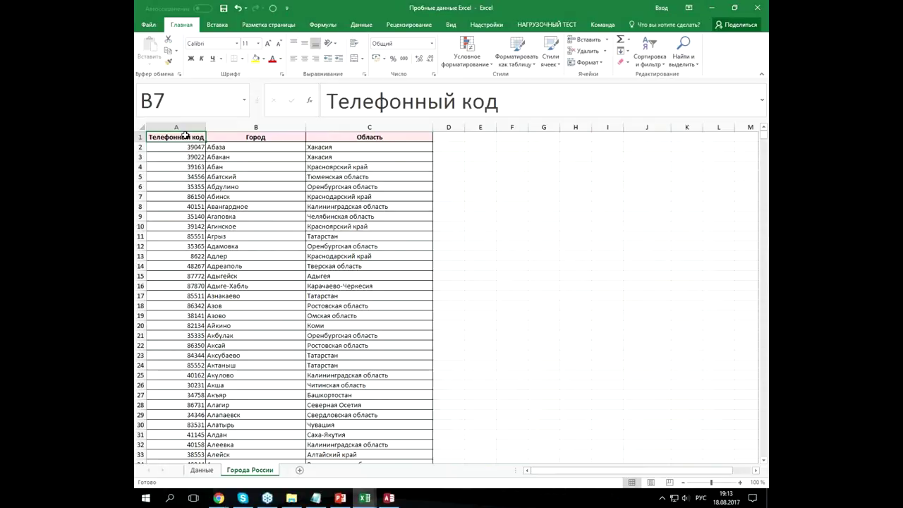
drag(186, 135, 331, 134)
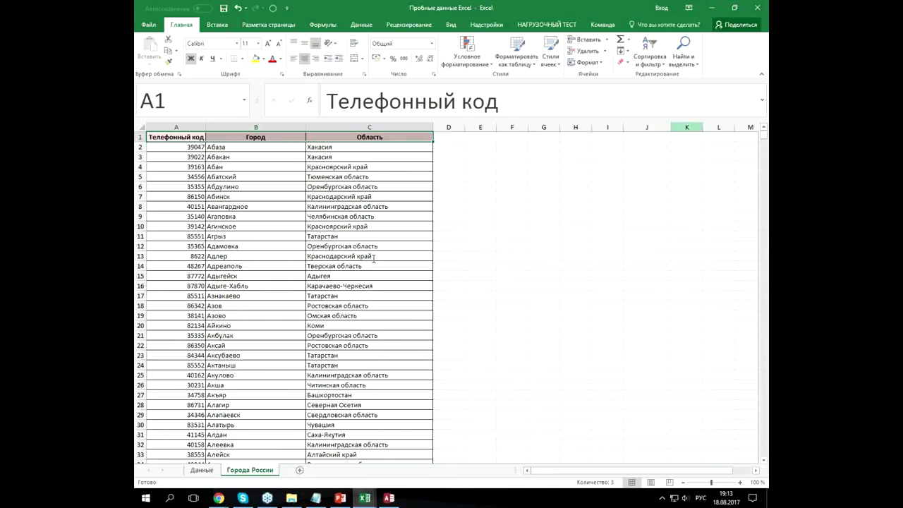
click(758, 7)
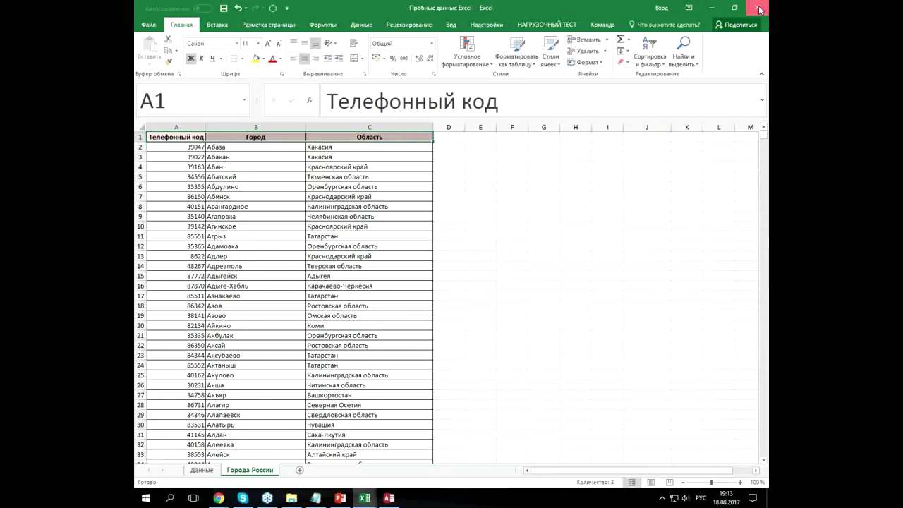
- Save the workbook, close Database1 without saving, and enable content in Пробная база данных
click(419, 260)
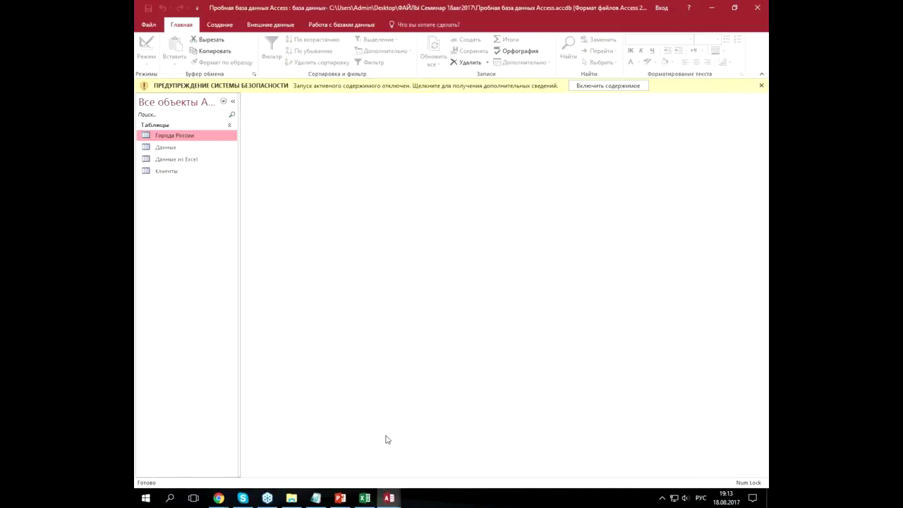
click(385, 499)
click(374, 468)
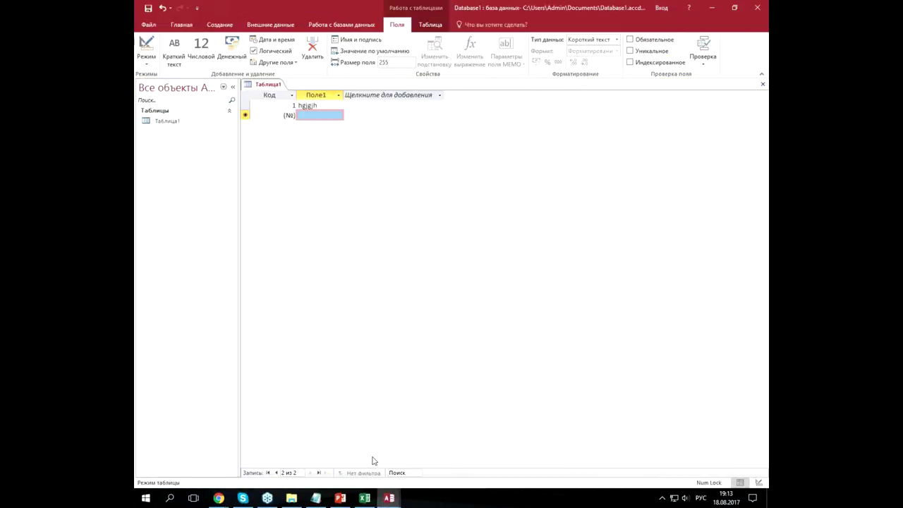
click(757, 8)
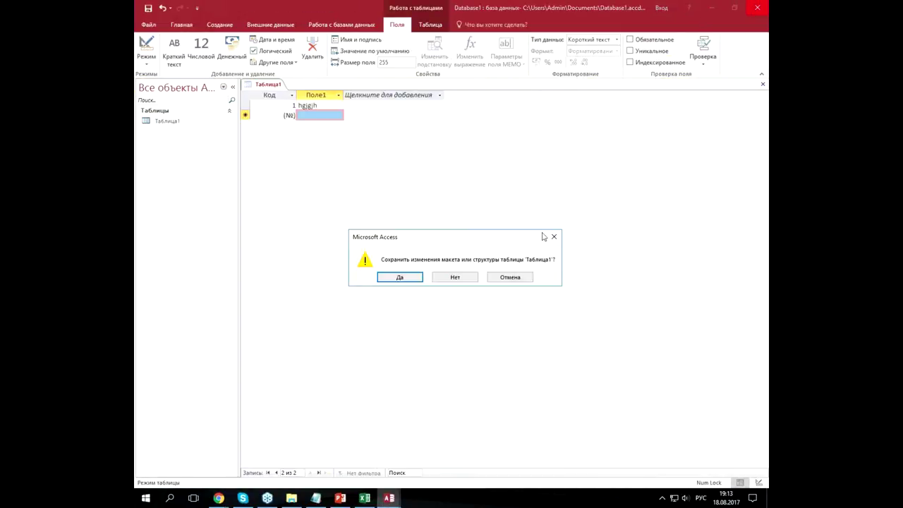
click(472, 279)
click(599, 87)
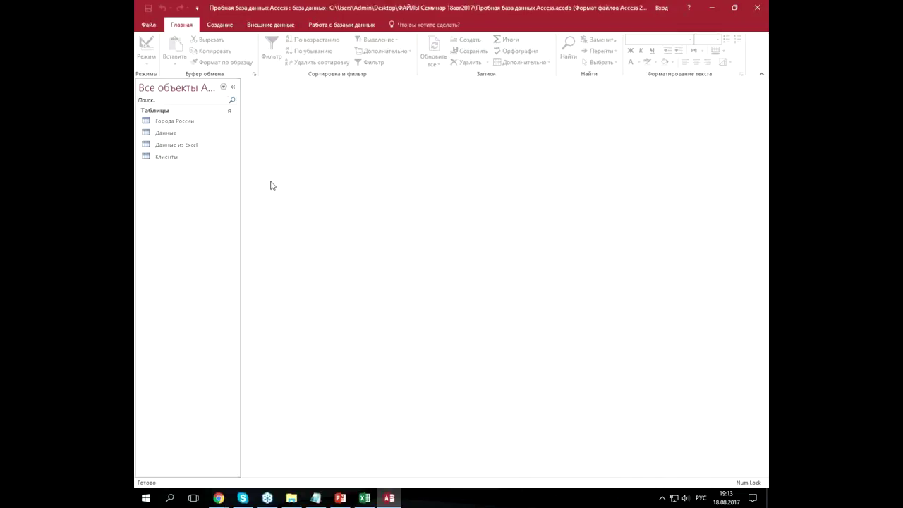
- Open the Города России table and scroll through its records
click(195, 122)
double_click(195, 122)
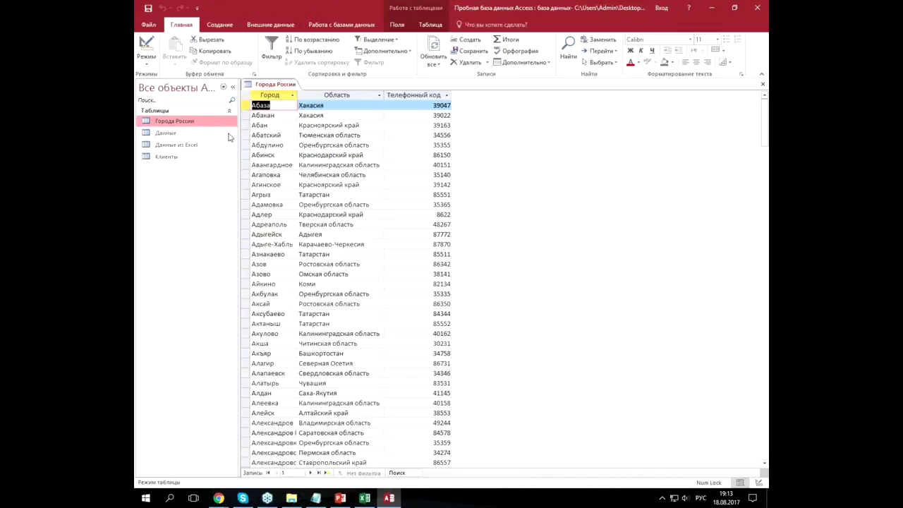
scroll(341, 154, down, 7)
scroll(343, 155, down, 7)
scroll(383, 177, down, 5)
scroll(393, 188, down, 7)
scroll(393, 187, down, 4)
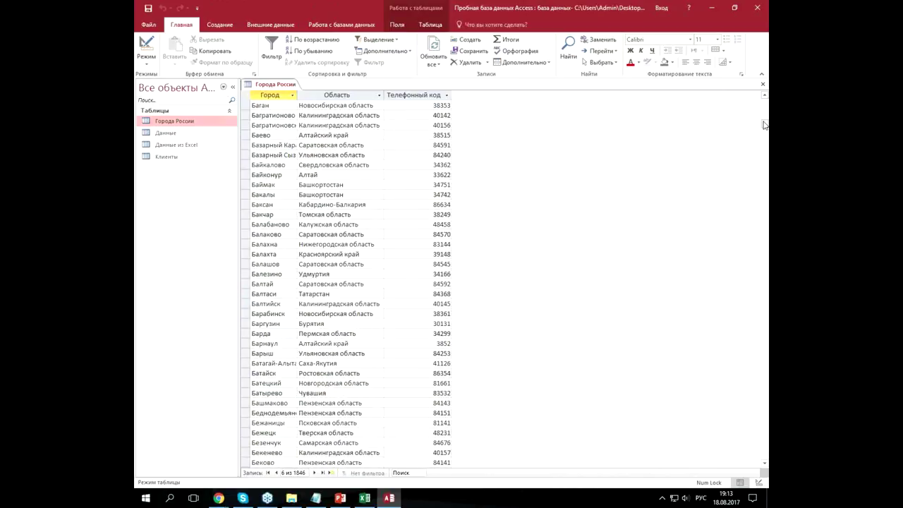
drag(764, 114, 765, 102)
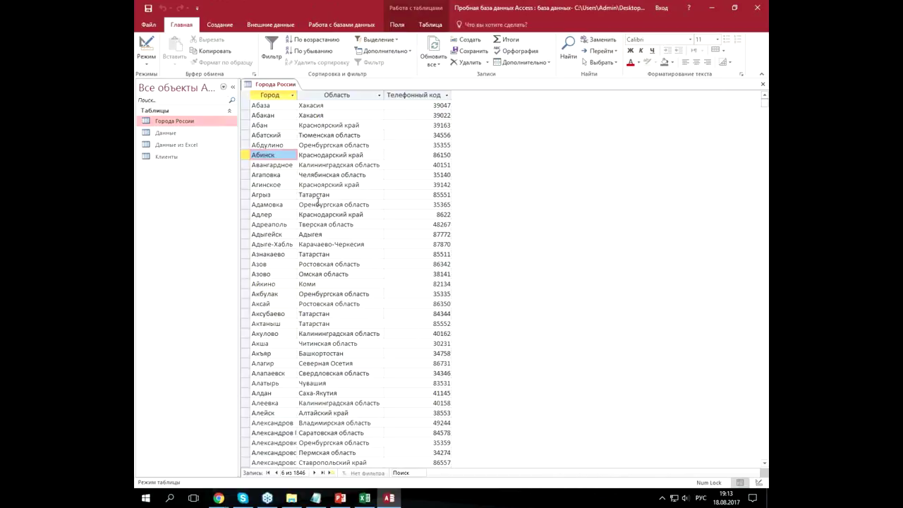
- Open Данные из Excel, collapse the navigation pane, and select the Телефонный код column
double_click(197, 146)
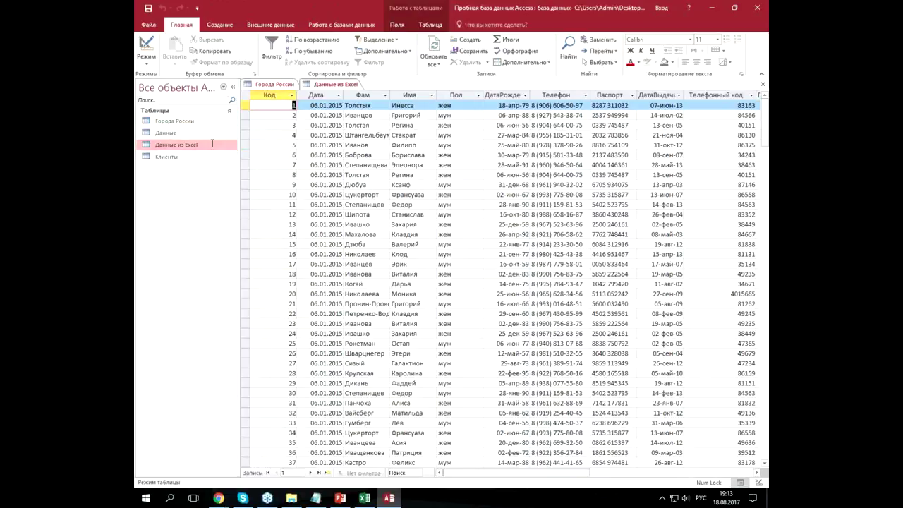
click(232, 88)
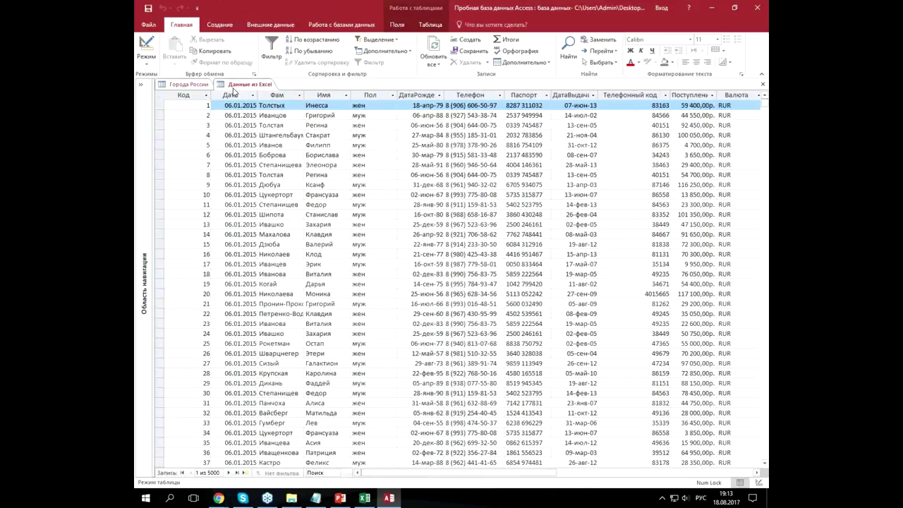
click(385, 146)
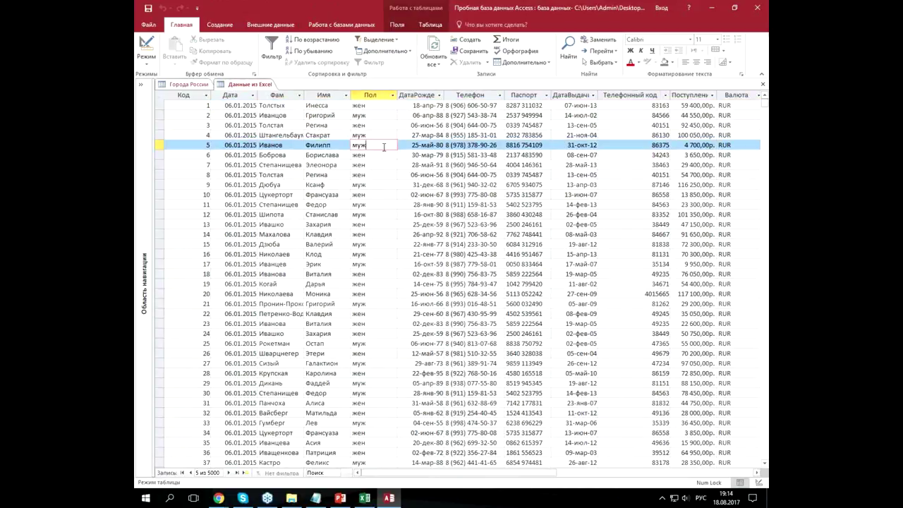
mouse_move(545, 472)
mouse_down()
mouse_move(585, 474)
mouse_move(544, 475)
mouse_up()
click(628, 95)
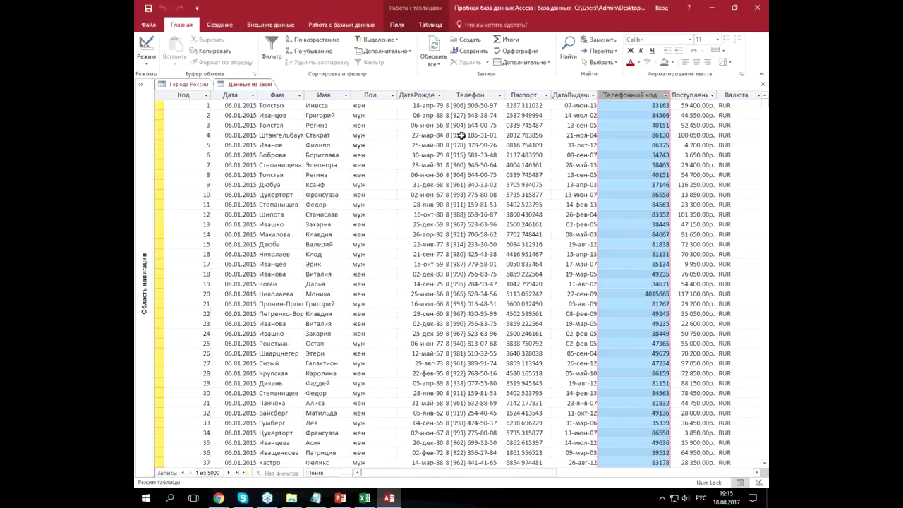
- Browse the Данные из Excel records, checking surnames such as Дюбуа, Шипота and Боброва
click(373, 175)
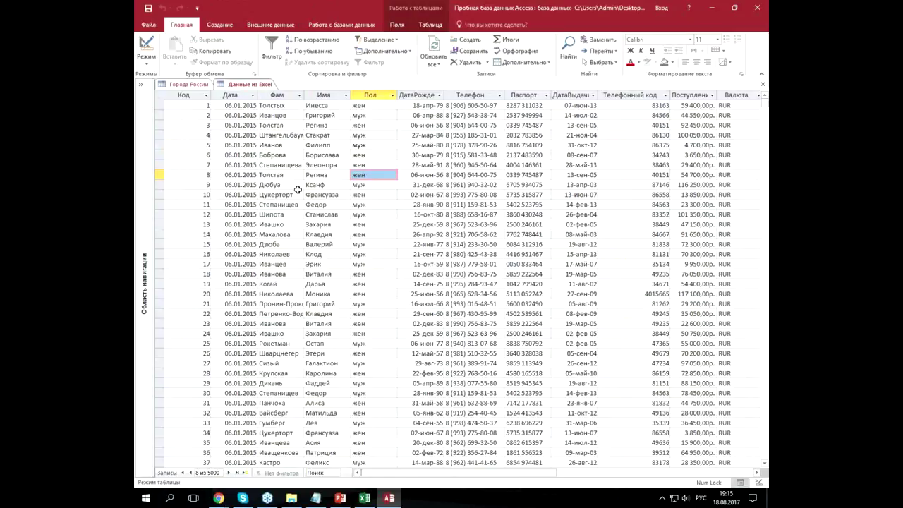
click(297, 186)
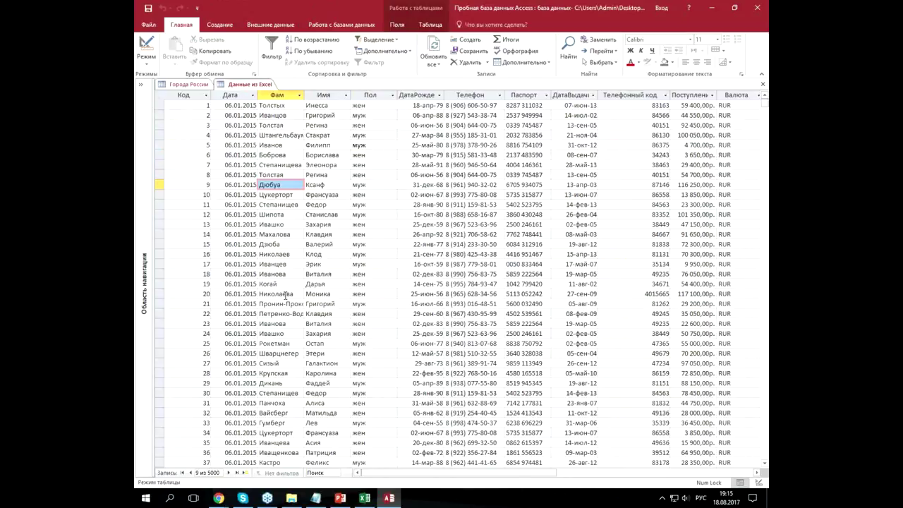
click(296, 215)
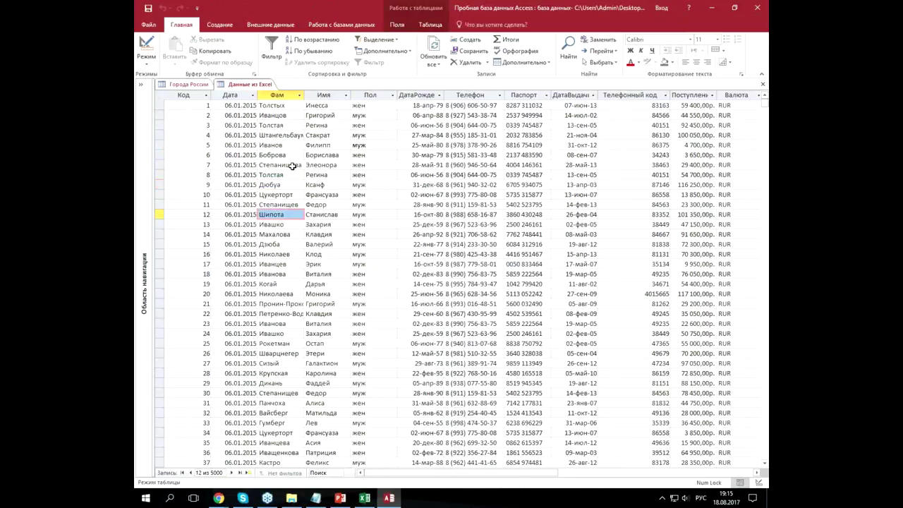
click(292, 156)
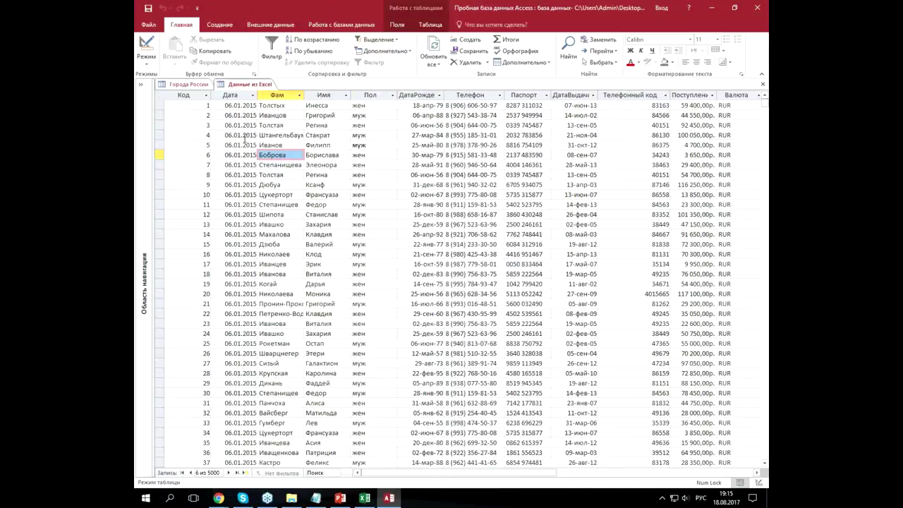
click(288, 146)
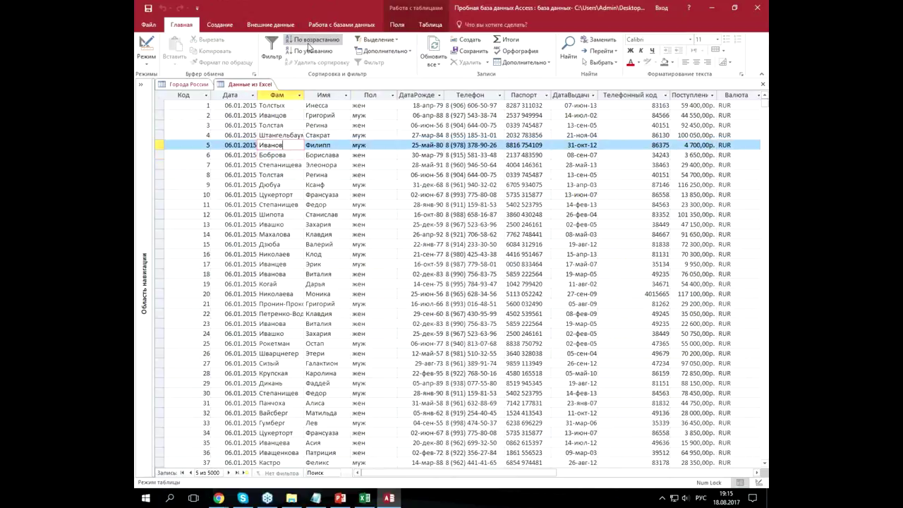
- Sort the Данные из Excel table ascending by the Фам (surname) column
click(308, 44)
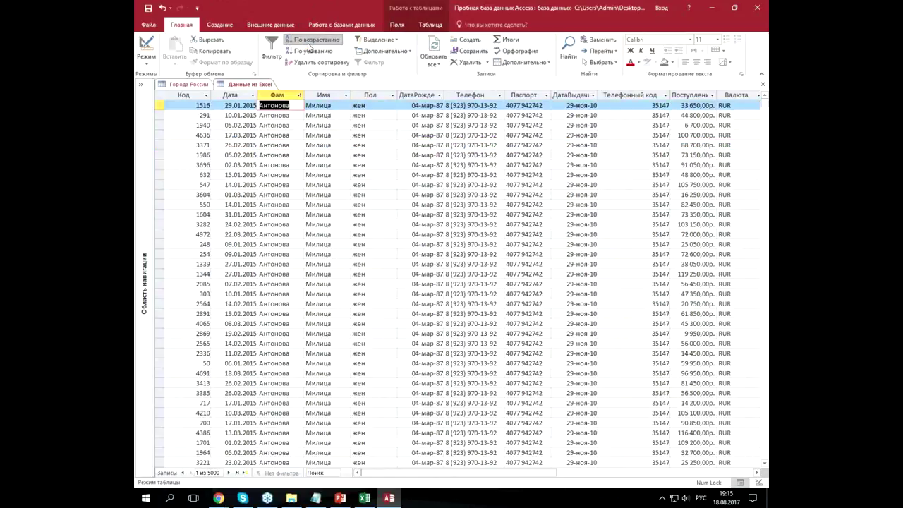
click(292, 181)
scroll(295, 187, down, 3)
scroll(296, 189, down, 6)
click(278, 294)
scroll(277, 294, up, 9)
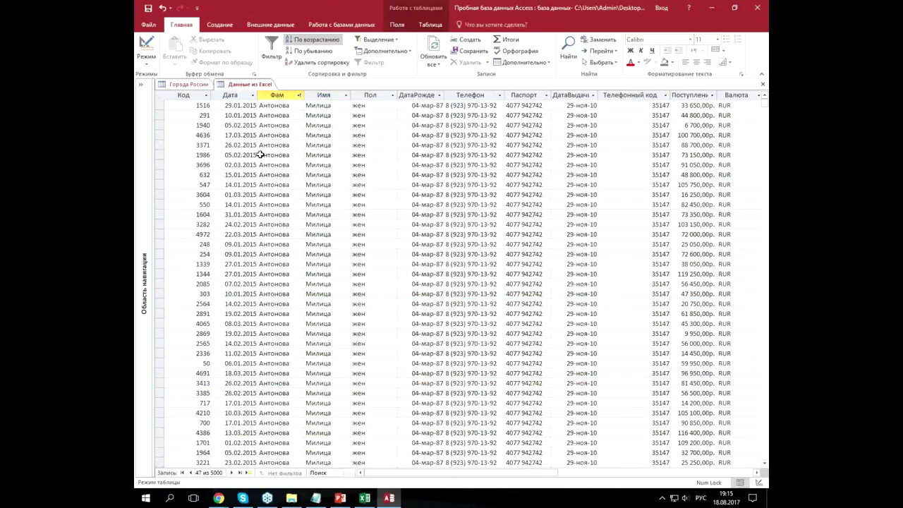
- Filter the Фам column to show only the 47 Антонова records
click(298, 95)
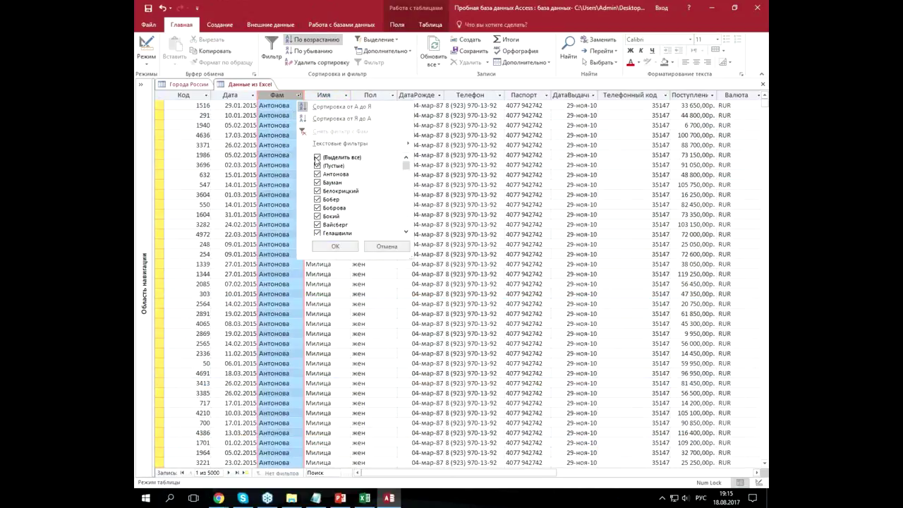
click(316, 157)
click(317, 173)
click(339, 247)
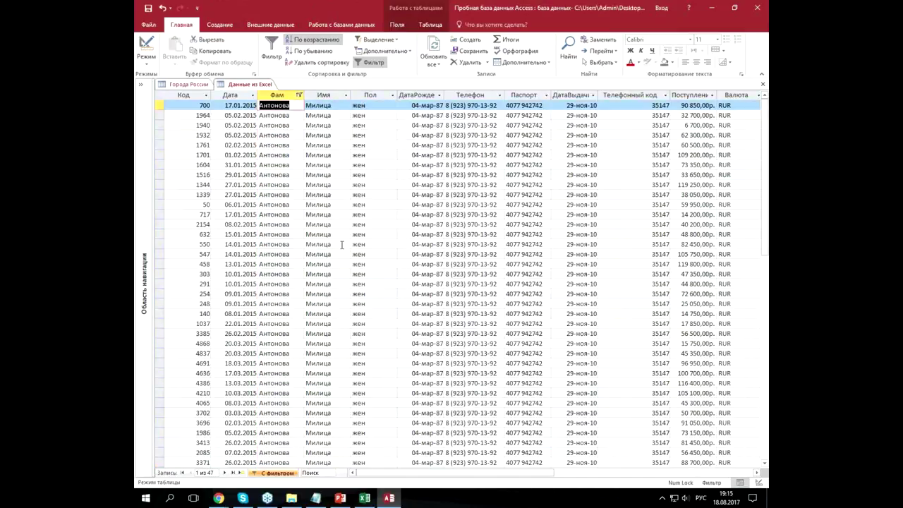
scroll(341, 244, down, 7)
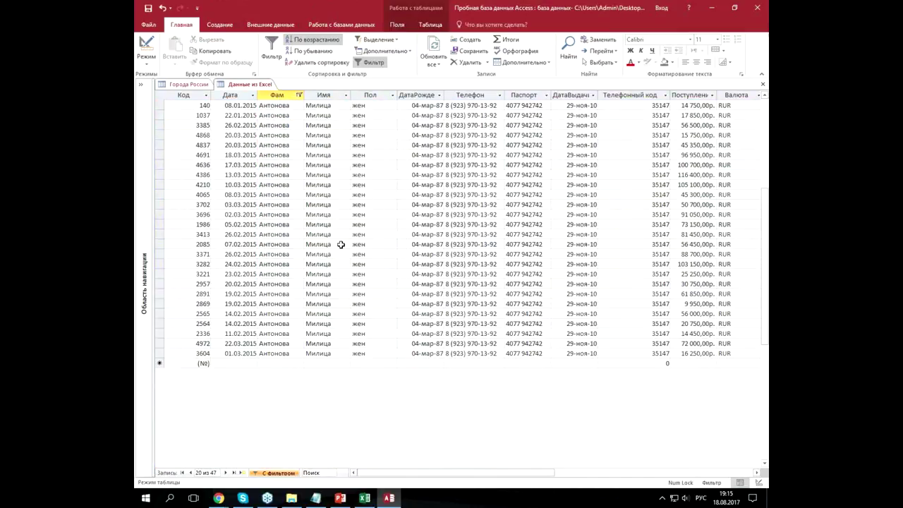
scroll(341, 244, up, 7)
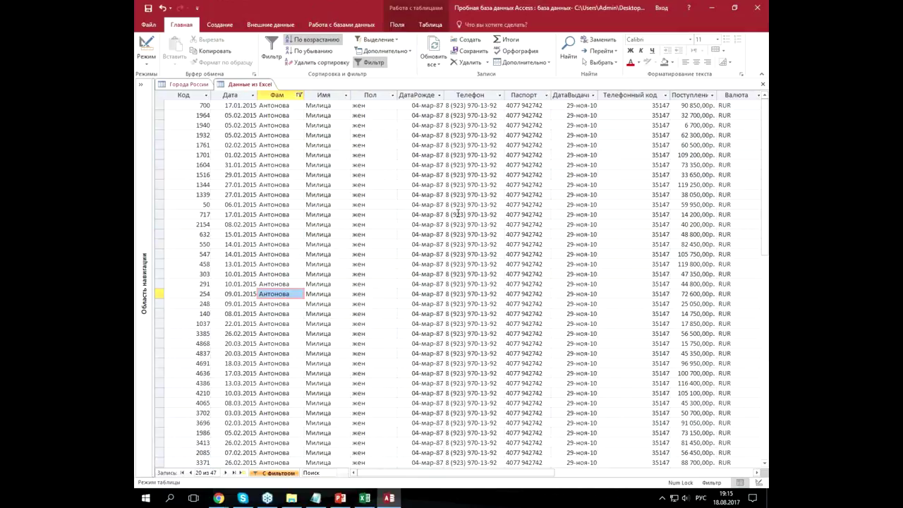
- Browse the filtered Антонова records, then close the Данные из Excel table
scroll(458, 214, down, 4)
scroll(458, 213, down, 3)
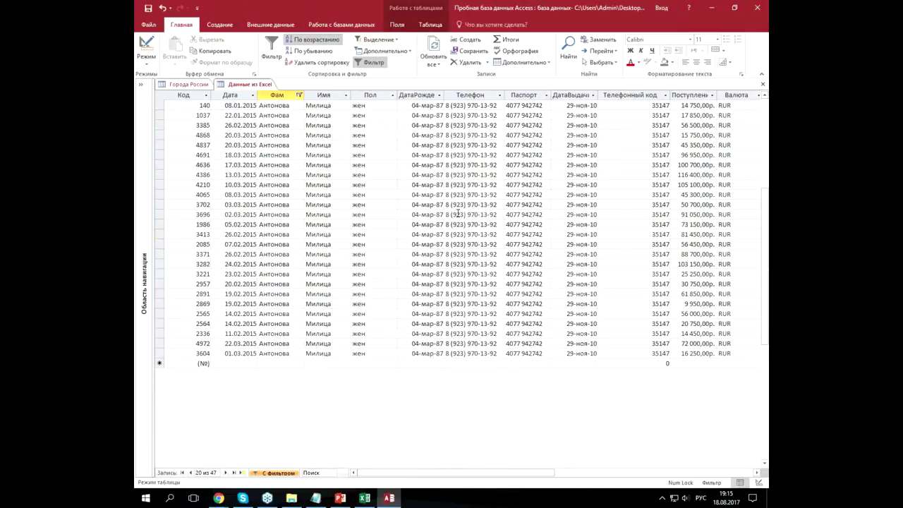
scroll(458, 213, up, 5)
scroll(458, 213, up, 2)
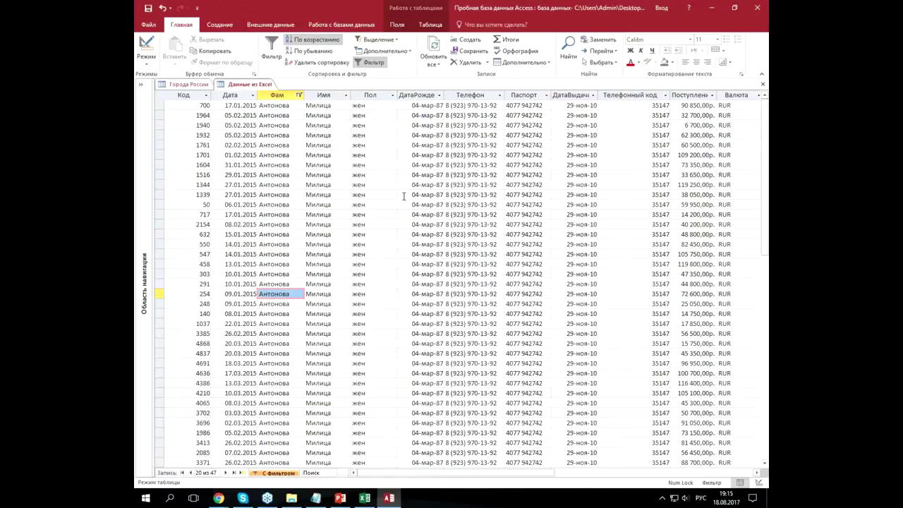
click(276, 204)
click(312, 205)
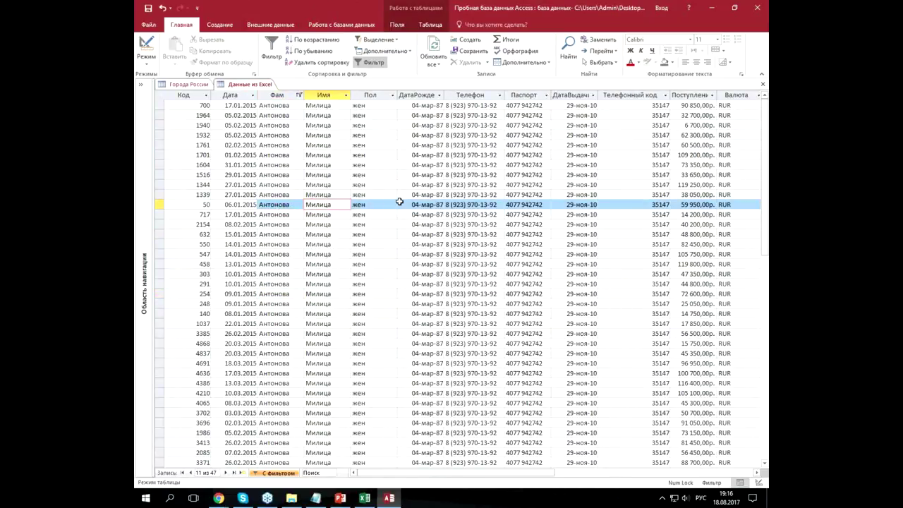
click(400, 202)
key(Tab)
key(Tab)
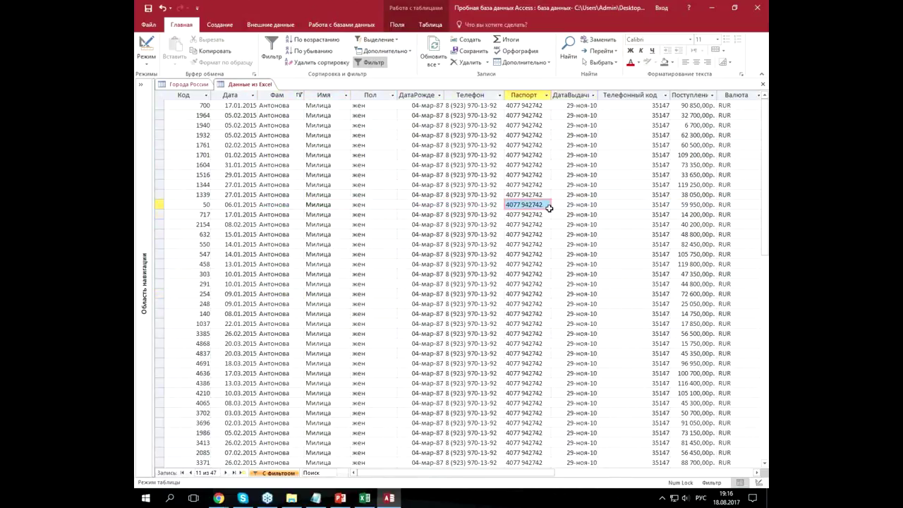
click(550, 211)
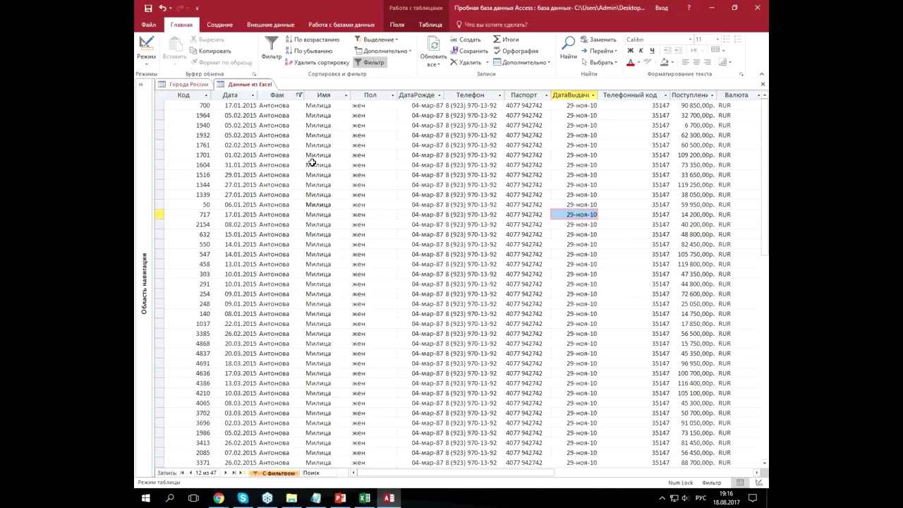
click(299, 155)
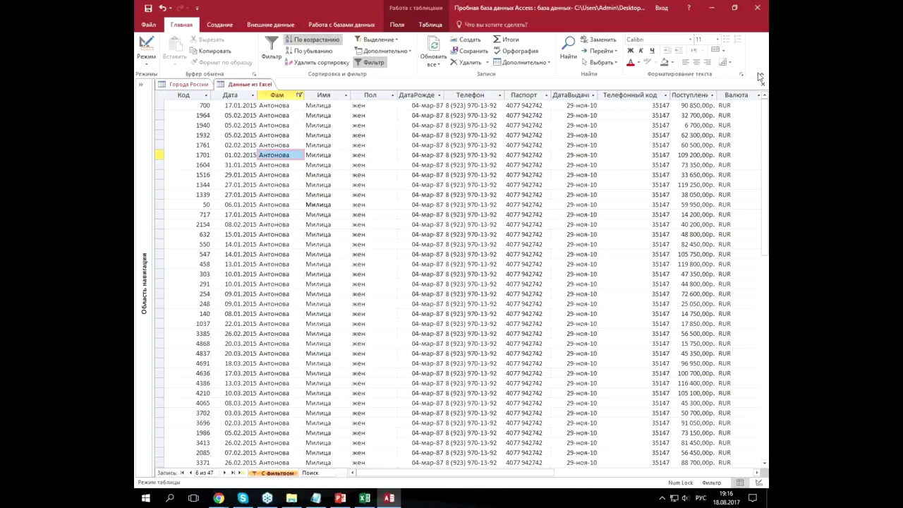
click(763, 84)
- Discard the layout changes, close Города России, and expand the navigation pane's table list
click(461, 279)
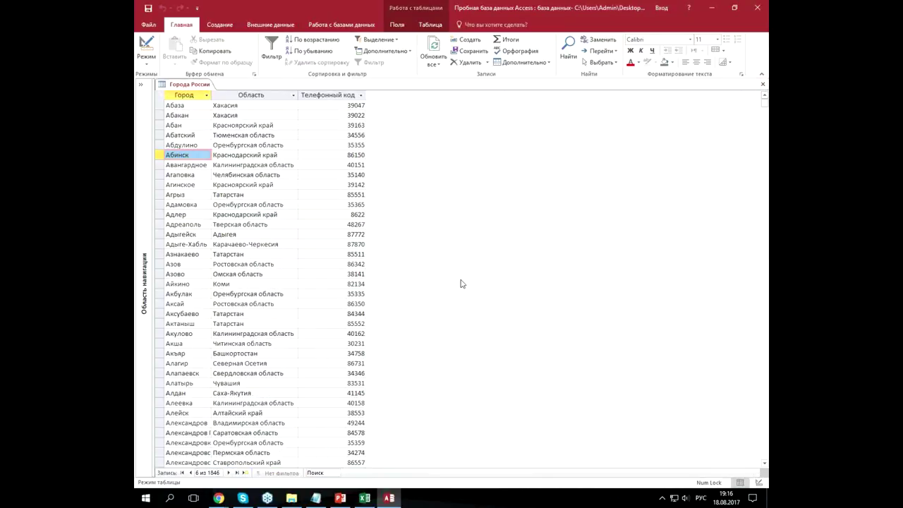
click(763, 84)
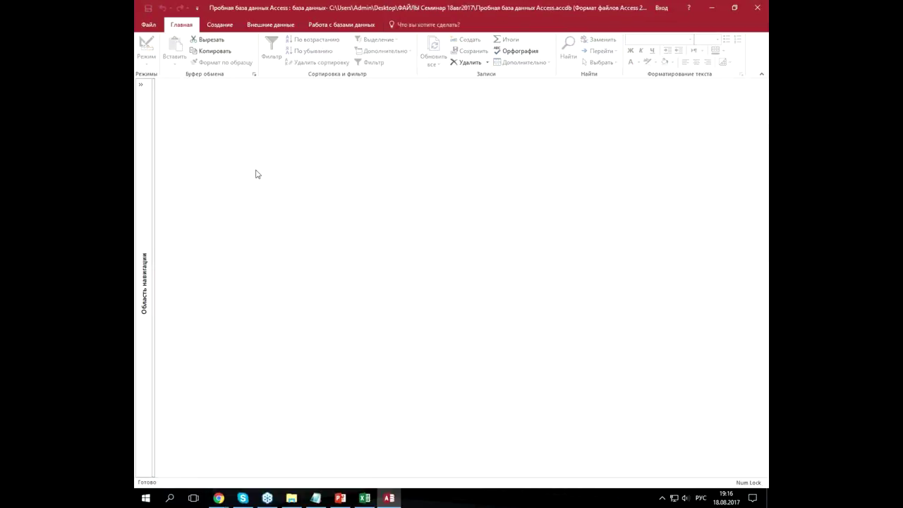
click(141, 85)
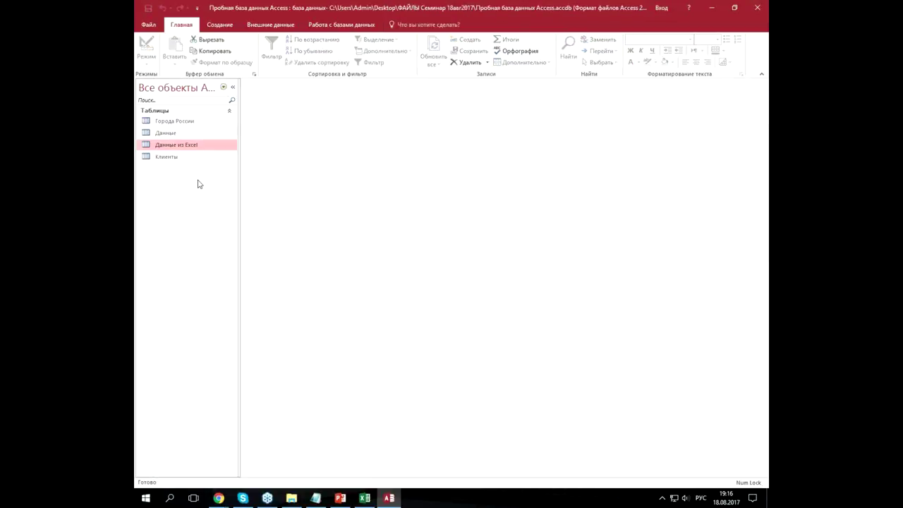
click(190, 150)
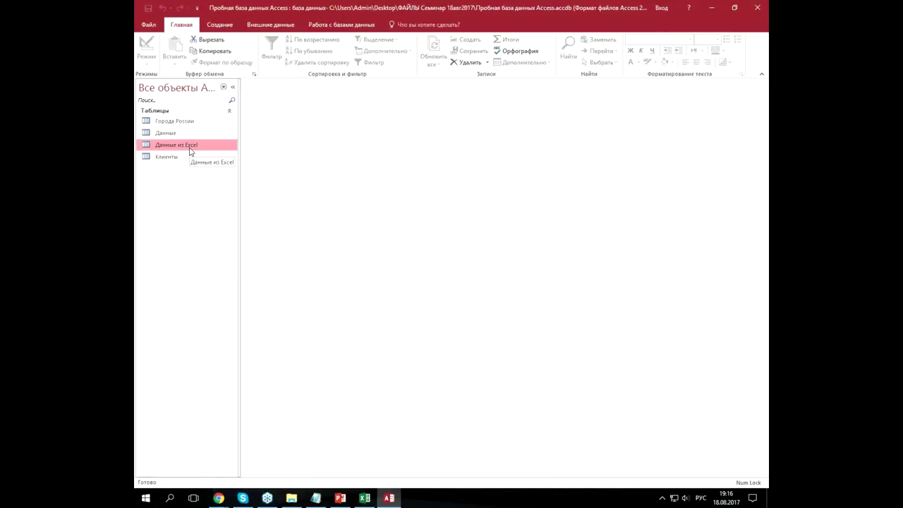
- Open Клиенты, browse to its last client record, then open the 5000-record Данные table
double_click(174, 158)
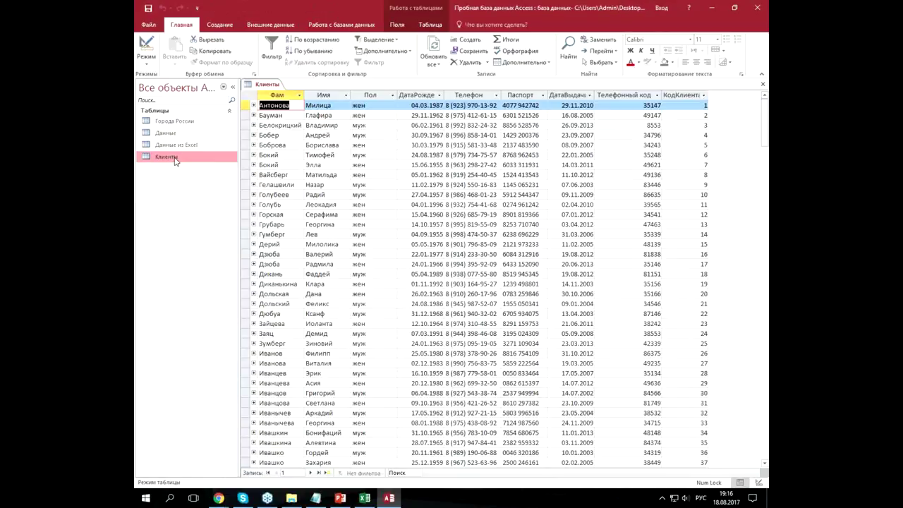
click(296, 136)
scroll(294, 145, down, 2)
scroll(292, 155, down, 3)
scroll(289, 169, down, 6)
scroll(289, 170, down, 6)
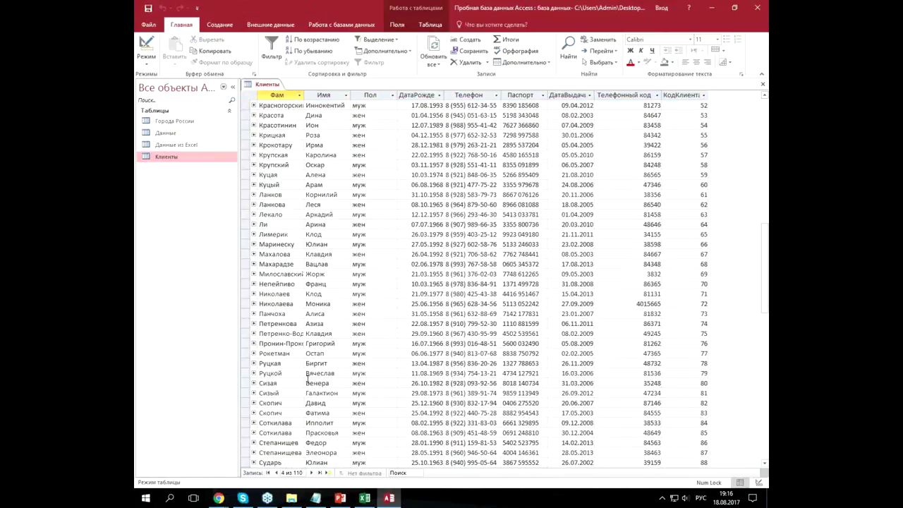
click(325, 472)
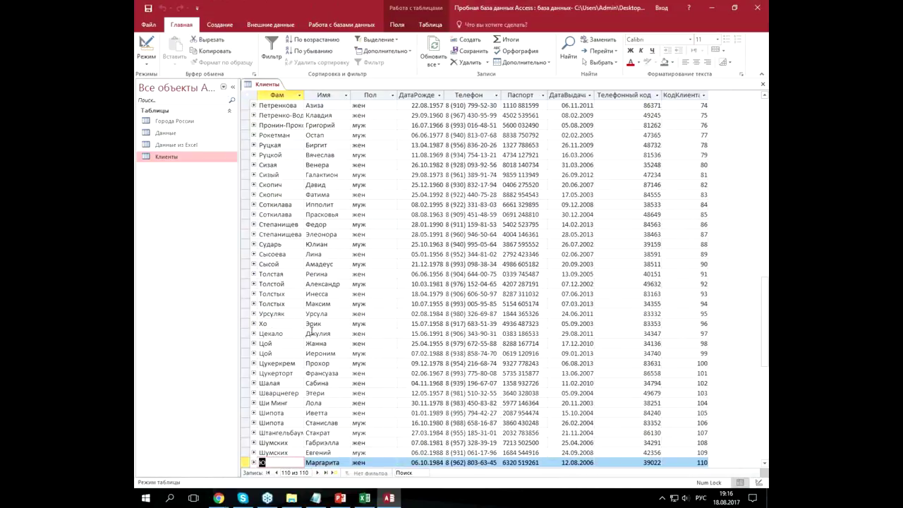
scroll(339, 371, up, 4)
scroll(338, 370, up, 8)
scroll(339, 371, up, 8)
scroll(339, 371, up, 4)
double_click(173, 134)
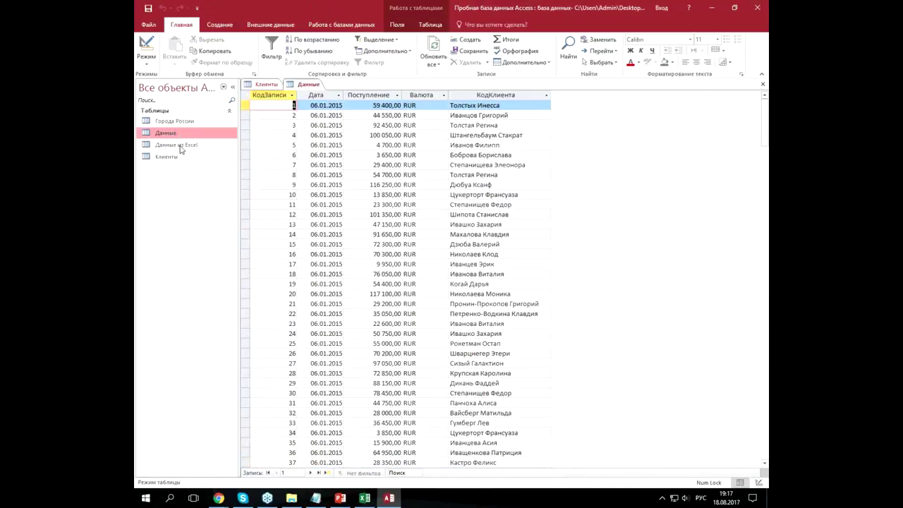
- Inspect record 5's date and RUR currency, then go to the blank row after record 5000
click(322, 472)
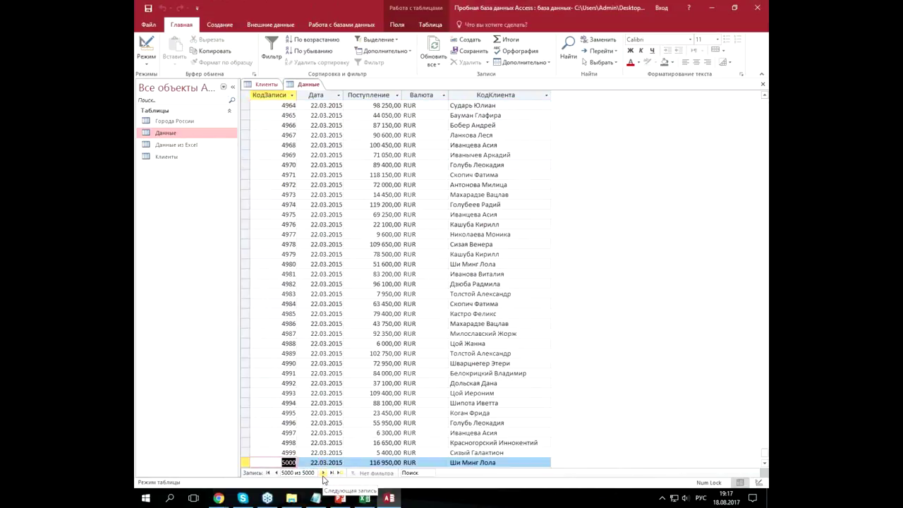
click(268, 473)
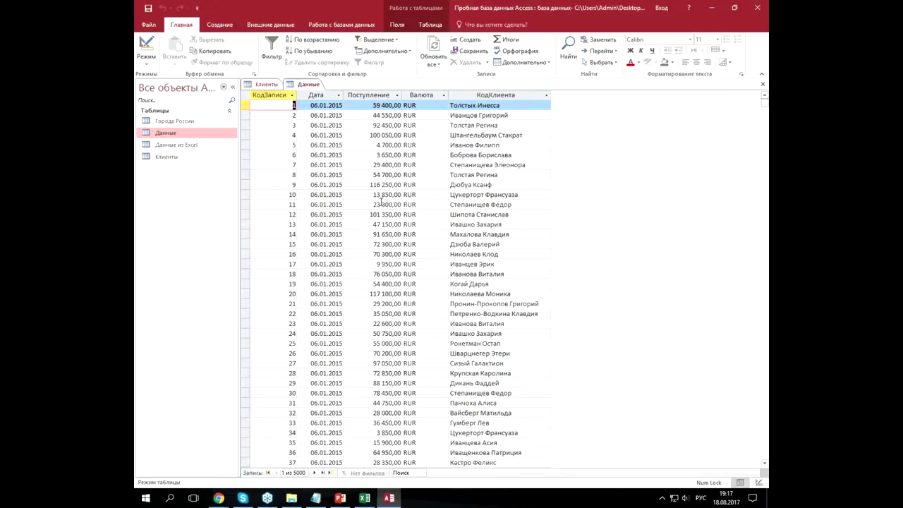
drag(311, 145, 344, 144)
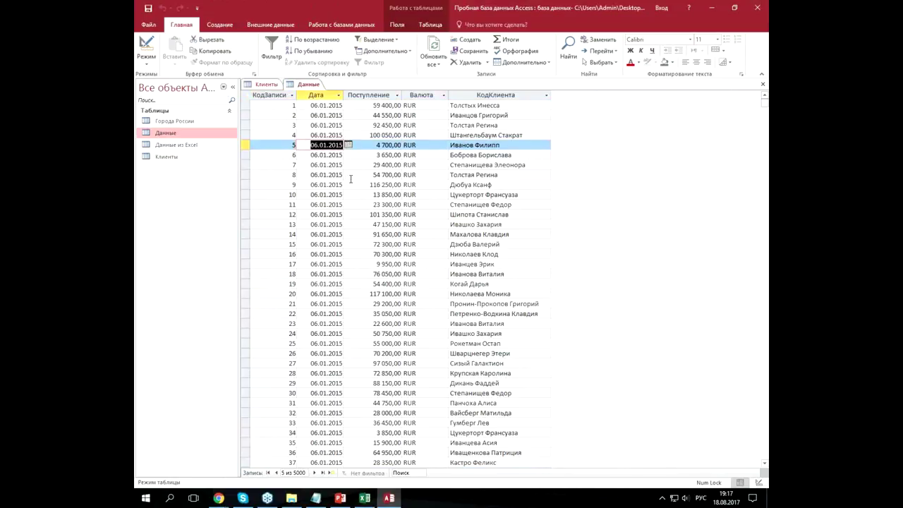
key(Tab)
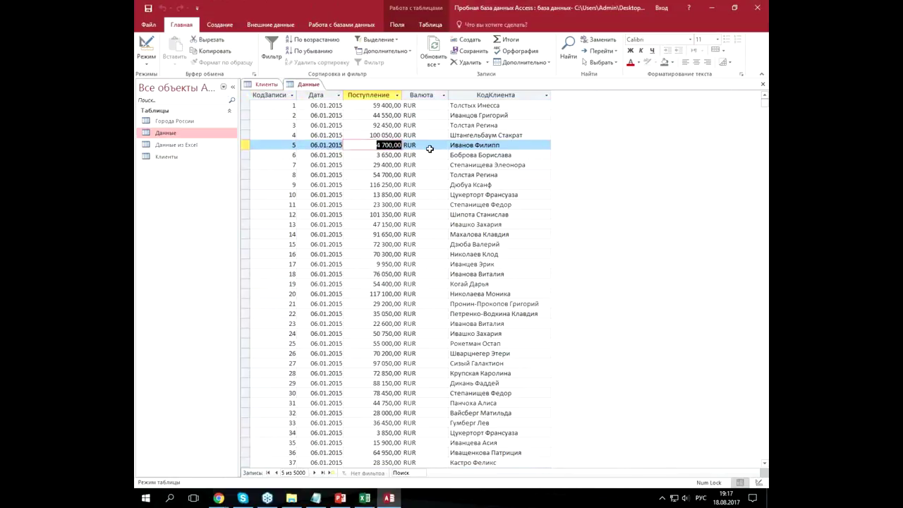
click(431, 145)
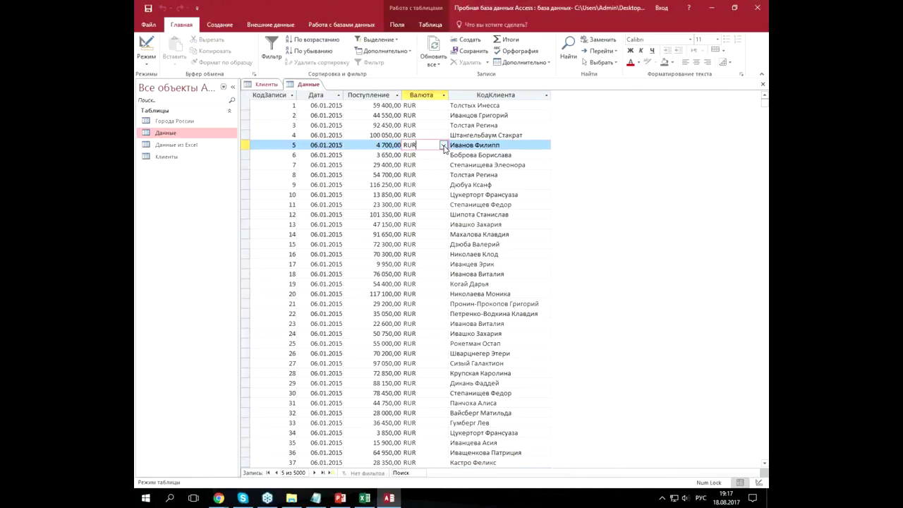
click(443, 145)
click(443, 145)
click(329, 473)
click(324, 343)
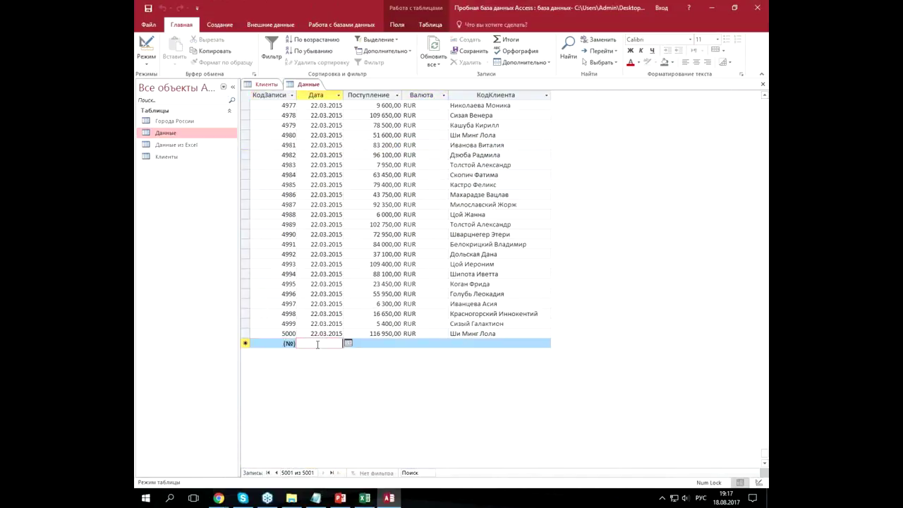
- Date the new record 17.08.2017 and start entering its Поступление amount
scroll(345, 349, down, 1)
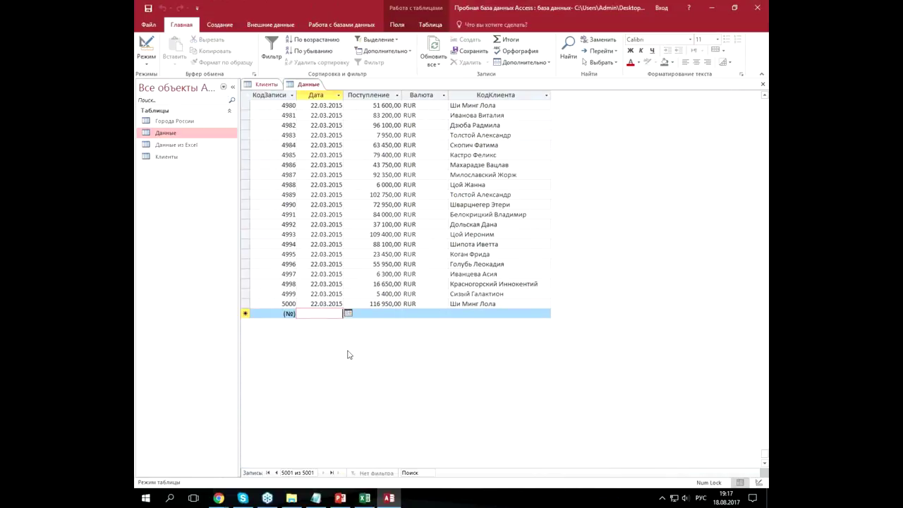
click(347, 315)
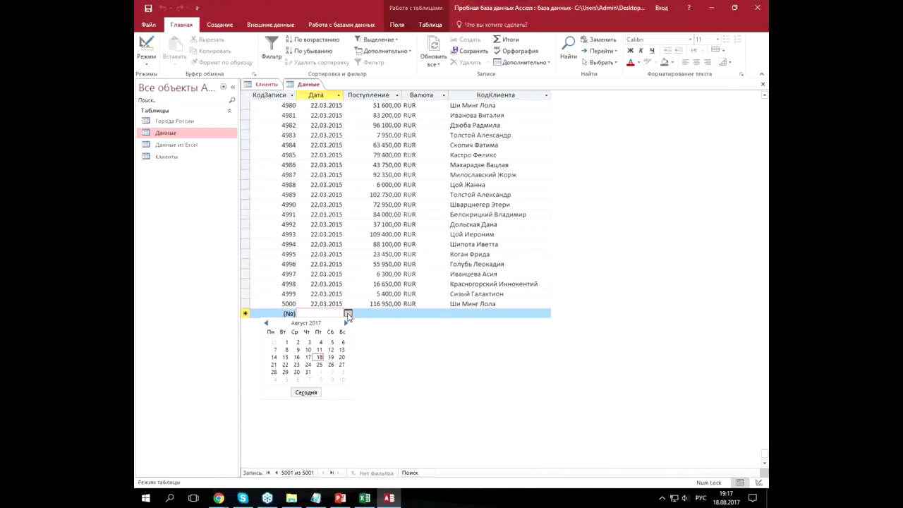
click(309, 358)
click(369, 317)
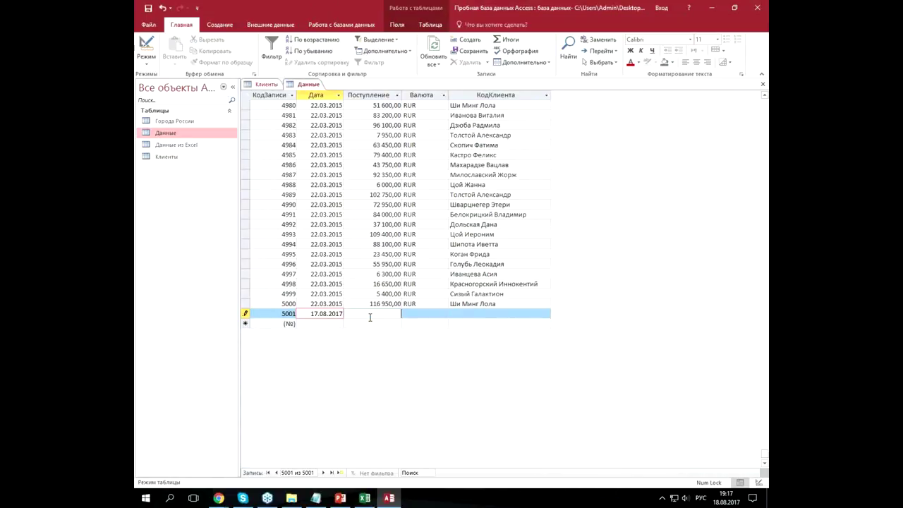
text(10000)
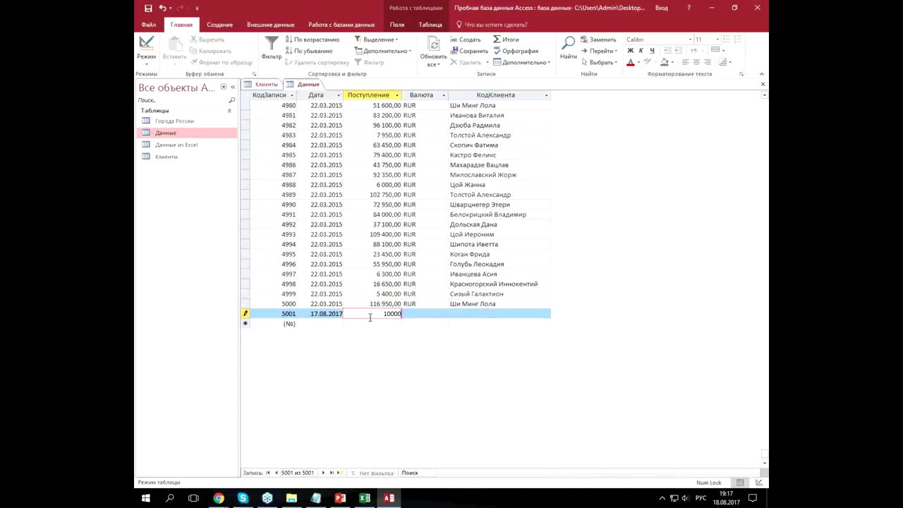
key(Tab)
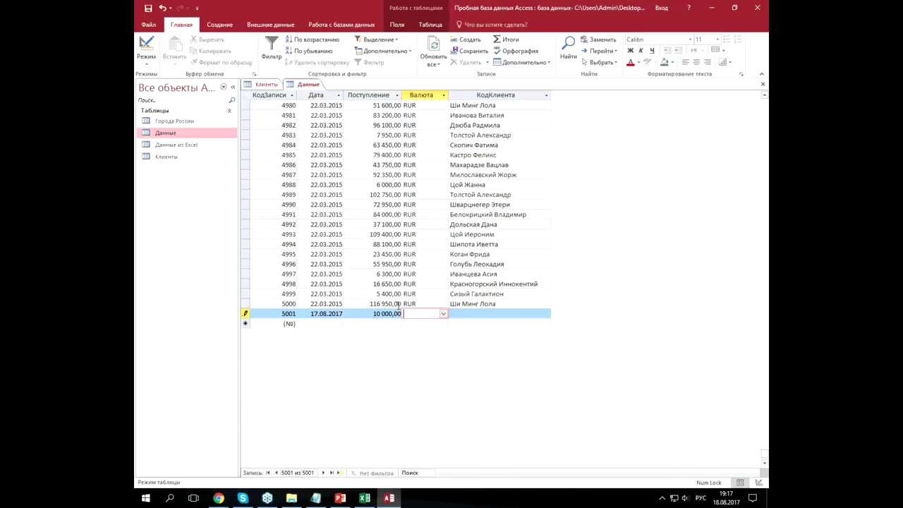
- Correct the Поступление amount to 100 000,00 after dismissing the invalid-value error
click(390, 313)
text(ш)
key(Tab)
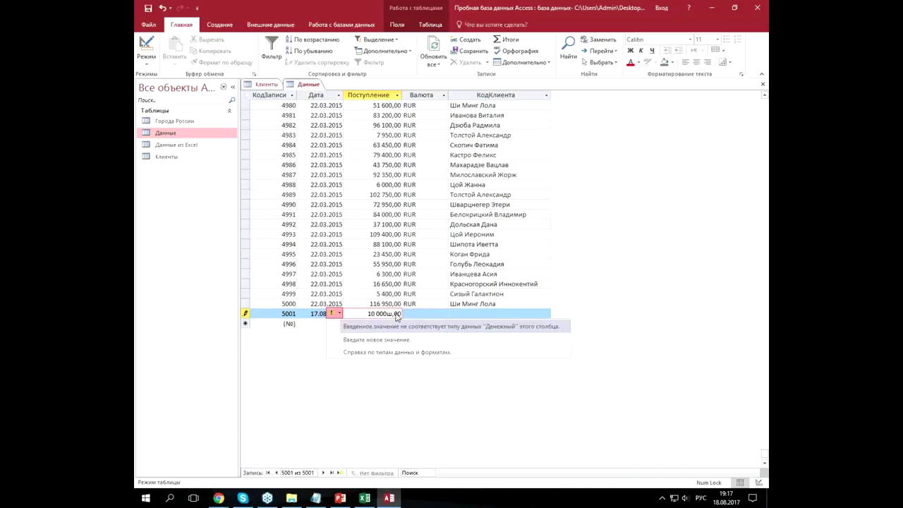
key(Up)
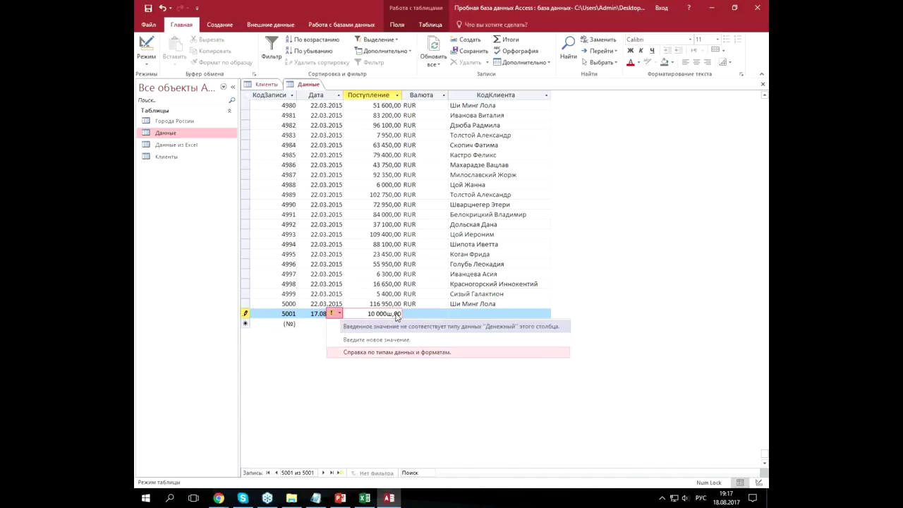
key(Up)
key(Return)
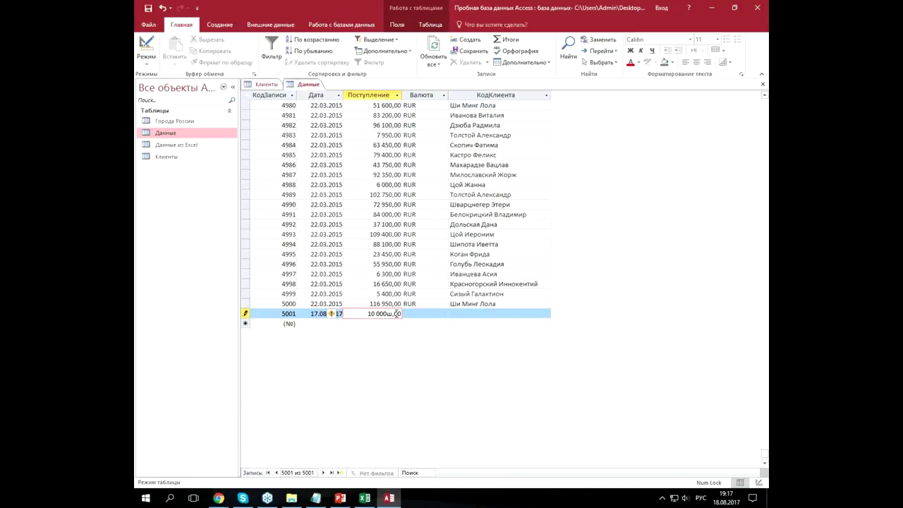
key(BackSpace)
text(0)
key(Tab)
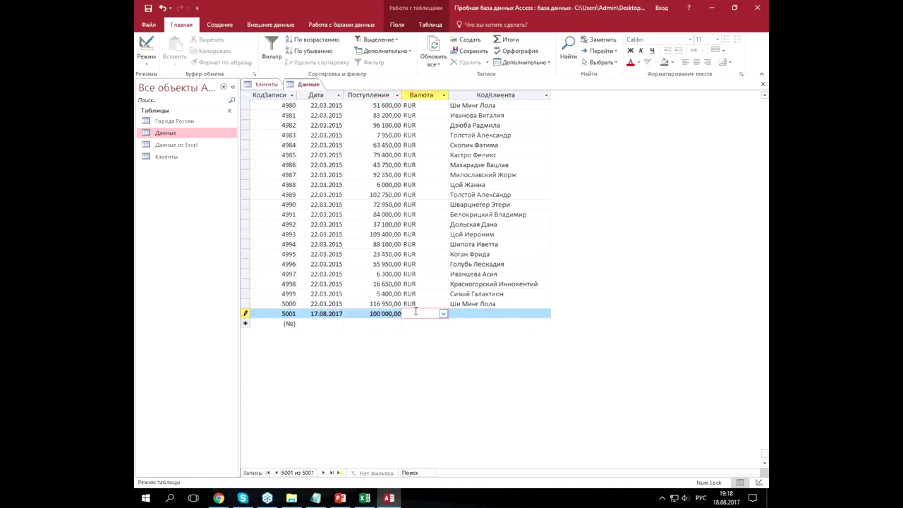
- Set the currency to RUR, dismissing the warning from the mistyped entry
click(443, 313)
text(зщш)
key(Return)
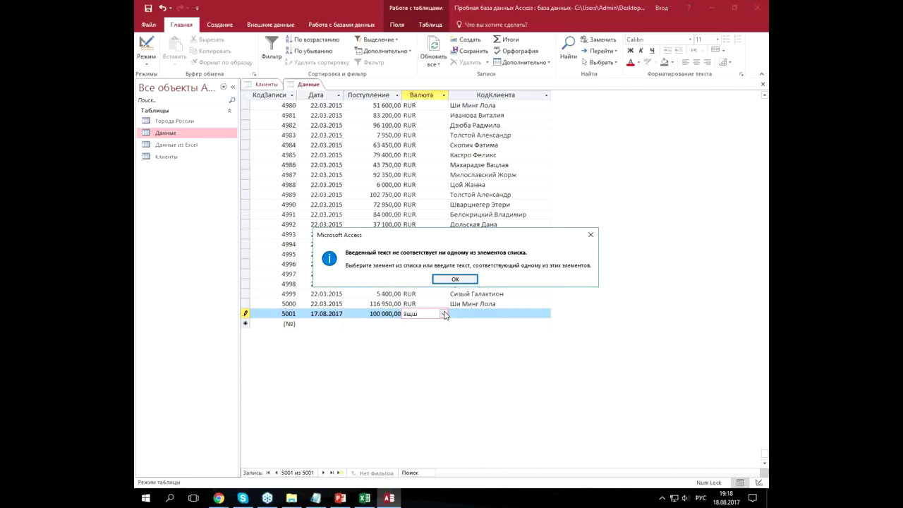
click(468, 281)
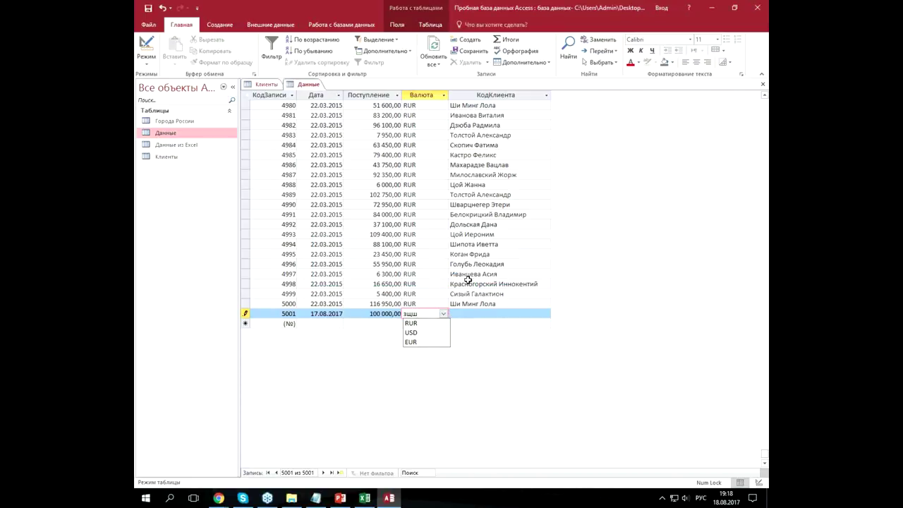
click(426, 326)
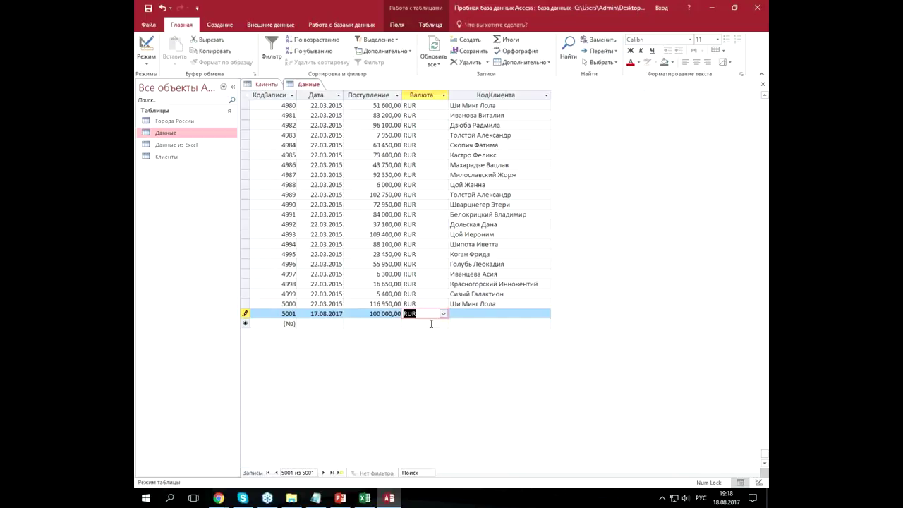
click(459, 314)
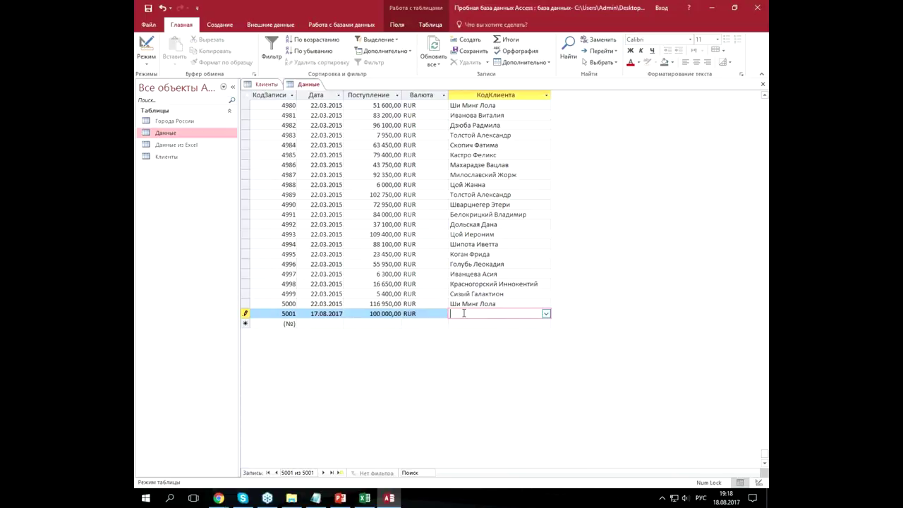
click(542, 314)
mouse_move(558, 331)
mouse_down()
mouse_move(558, 429)
mouse_move(556, 329)
mouse_up()
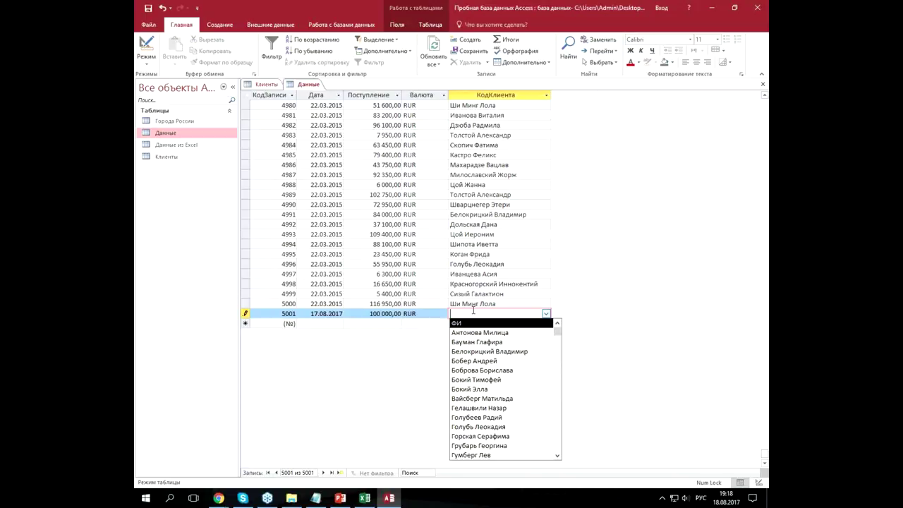
text(и)
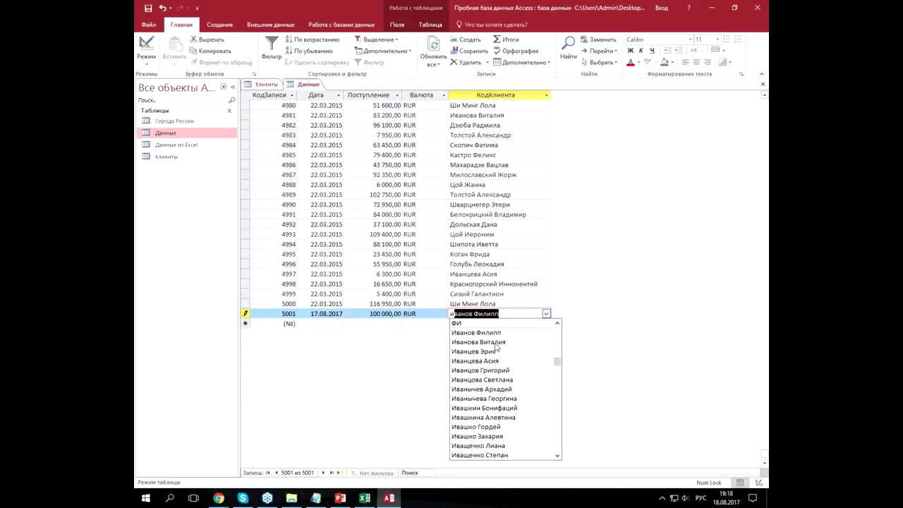
key(Escape)
key(Up)
key(Up)
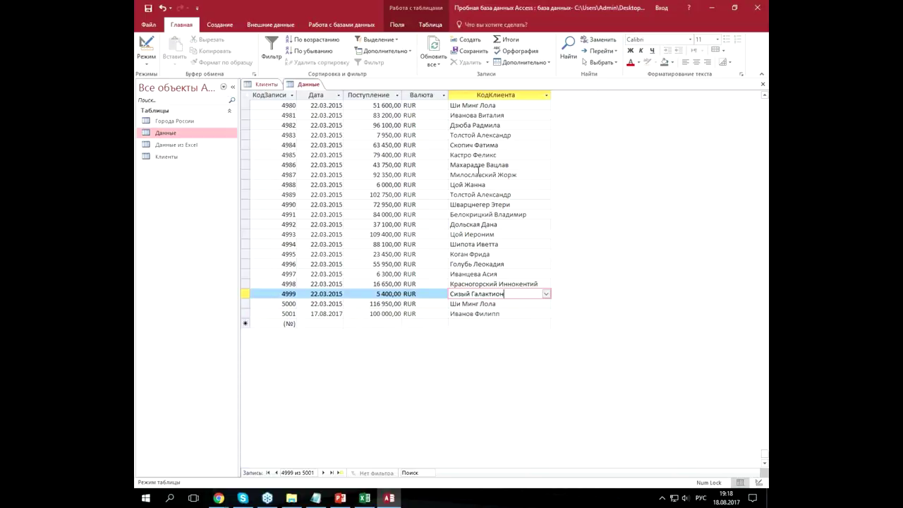
click(501, 95)
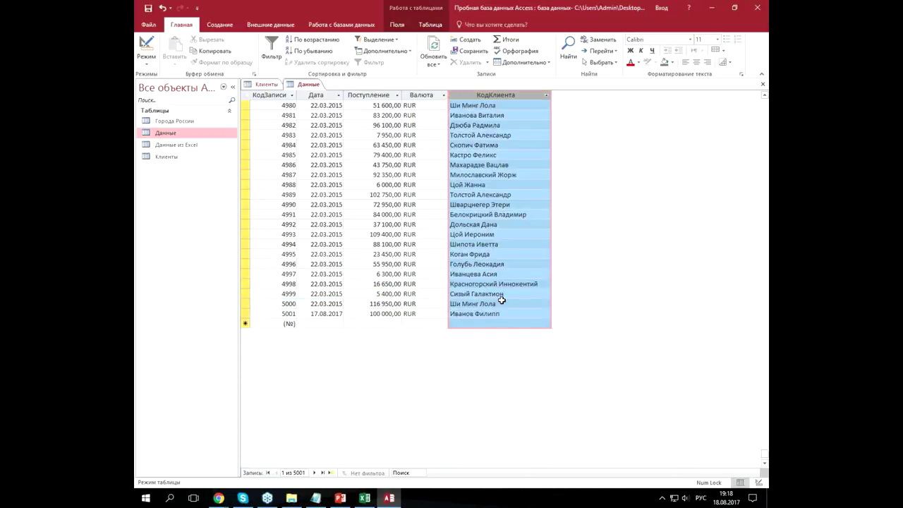
double_click(175, 159)
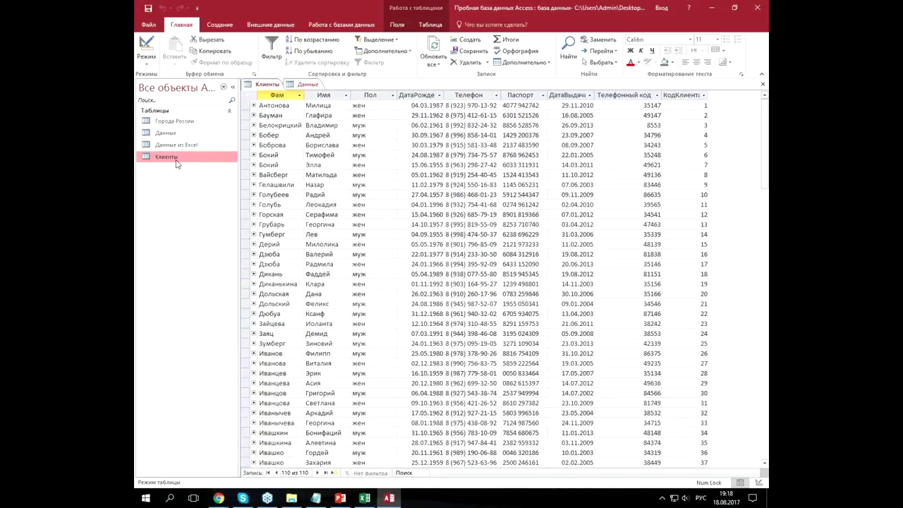
click(685, 95)
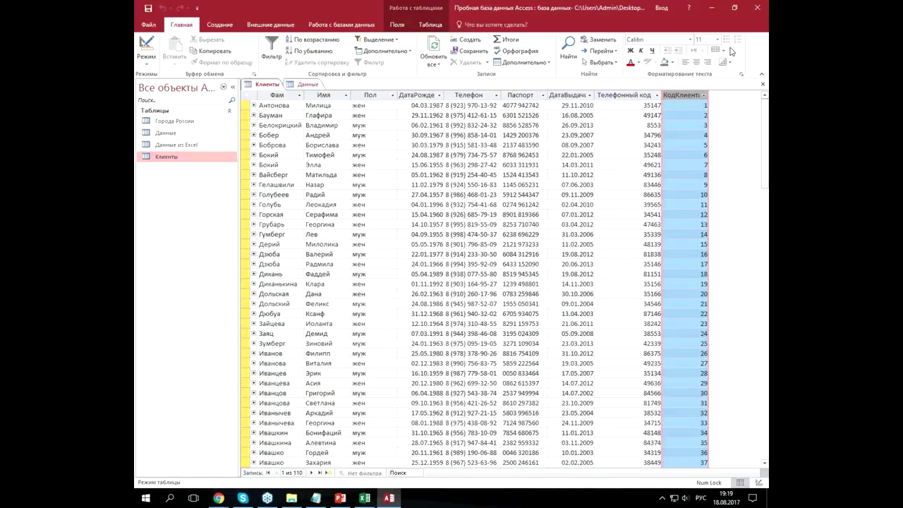
click(762, 84)
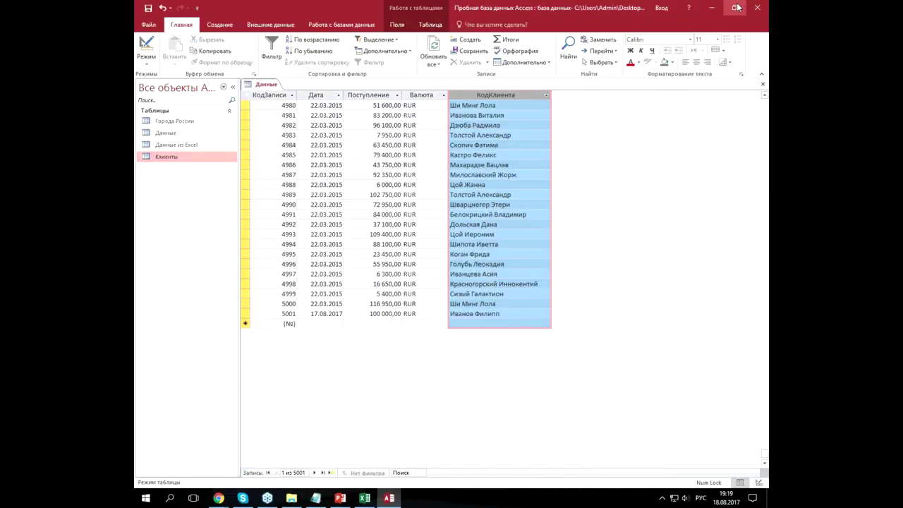
- Un-maximize Access to reveal the Excel workbook behind, then deselect the КодКлиента column
click(736, 8)
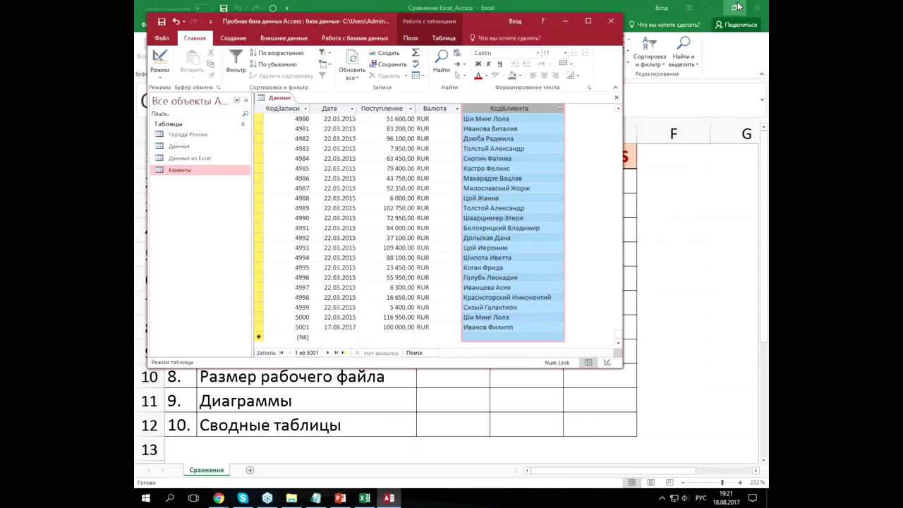
click(516, 187)
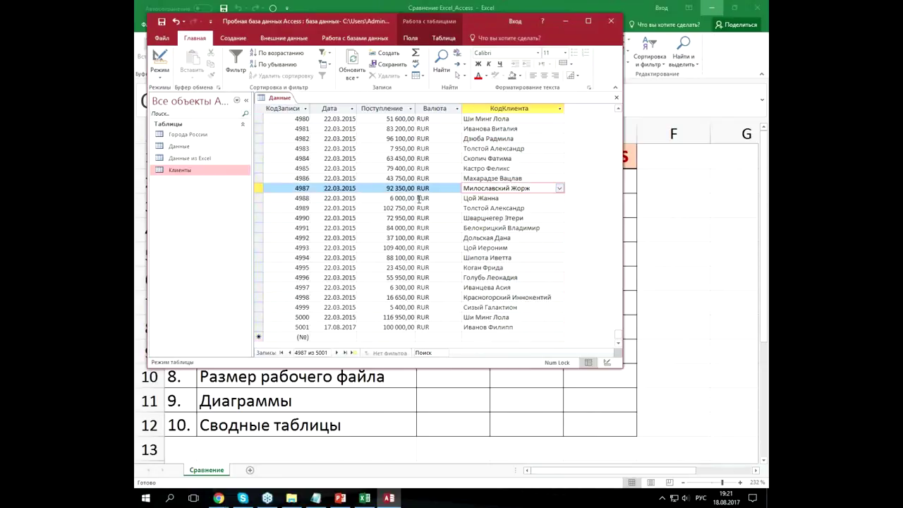
- Close the Данные table, enlarge the Access window, and switch over to the Excel workbook
click(616, 100)
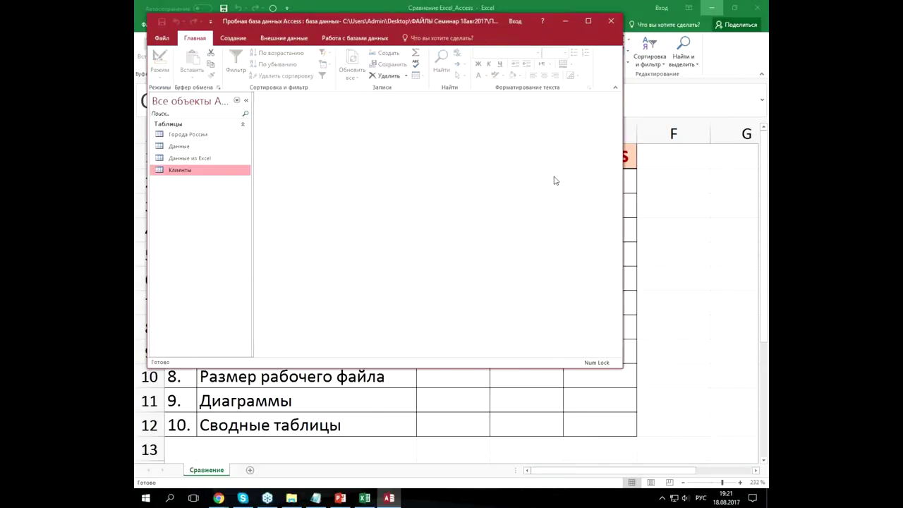
drag(619, 369, 711, 422)
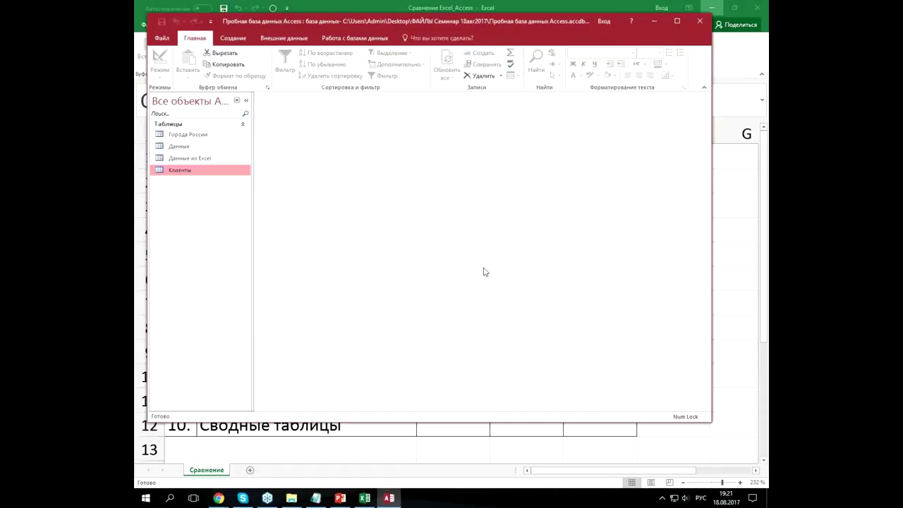
key(super+e)
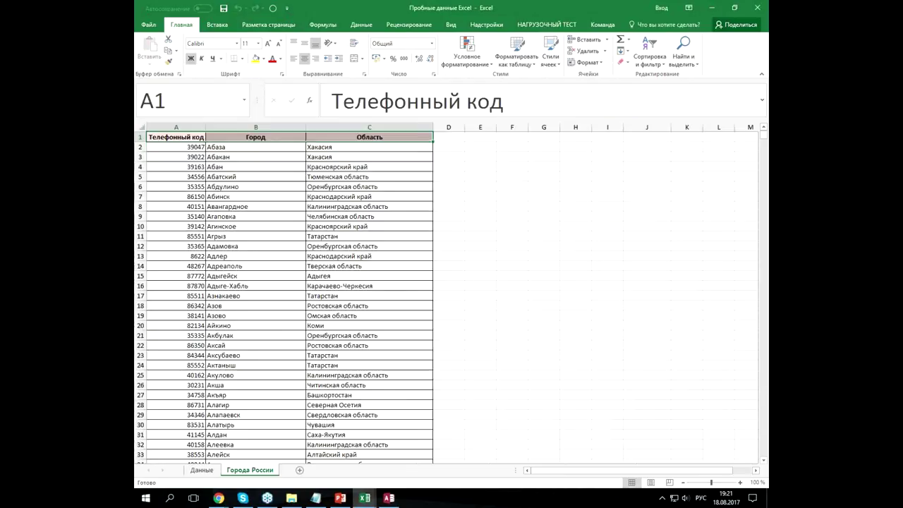
- Inspect the city and region lookup formulas and phone codes on the Данные sheet
click(203, 470)
click(379, 310)
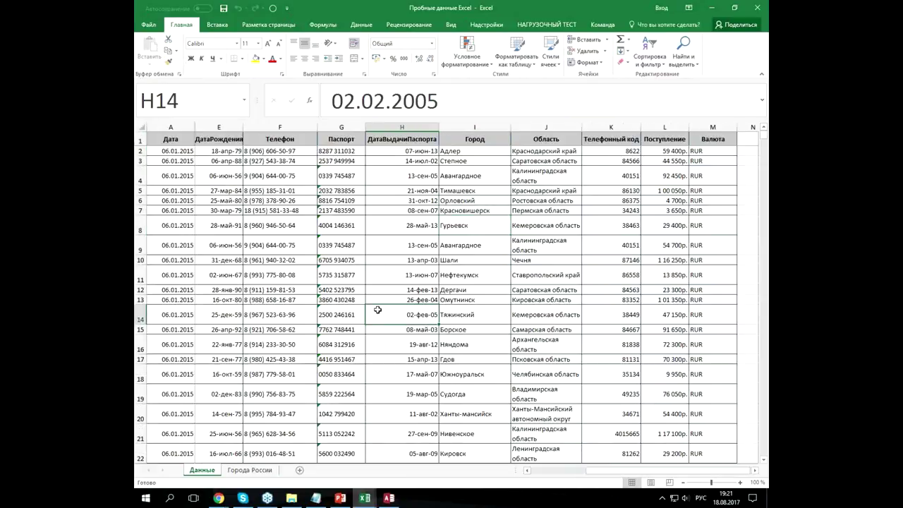
click(503, 173)
click(605, 175)
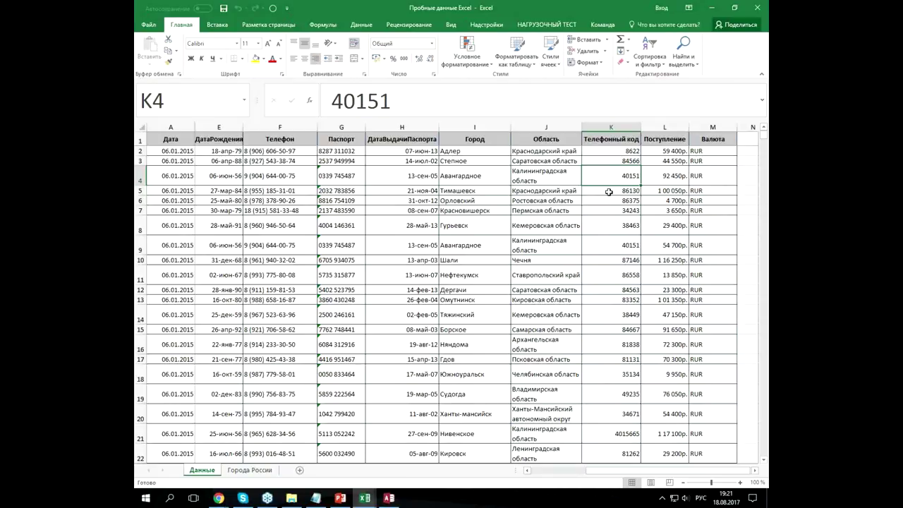
click(480, 151)
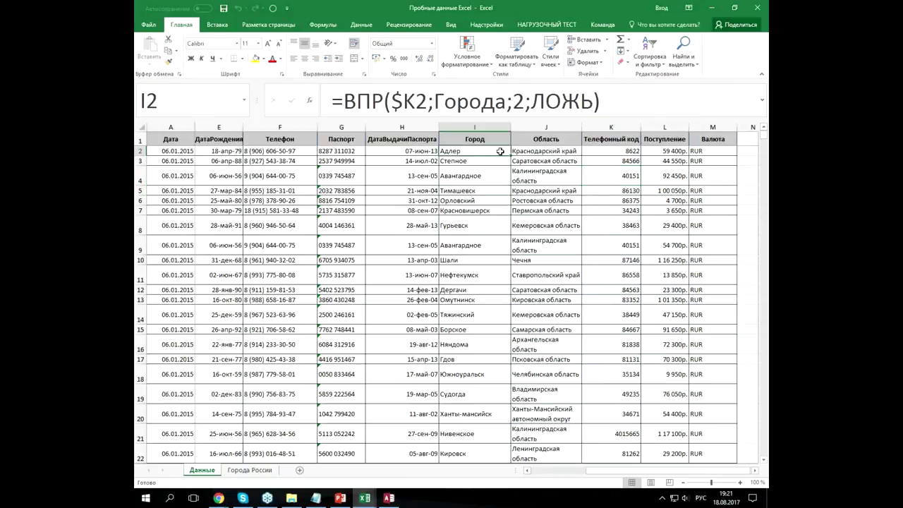
click(519, 152)
- Close the Пробные данные workbook from its Города России sheet and bring Access forward
click(251, 470)
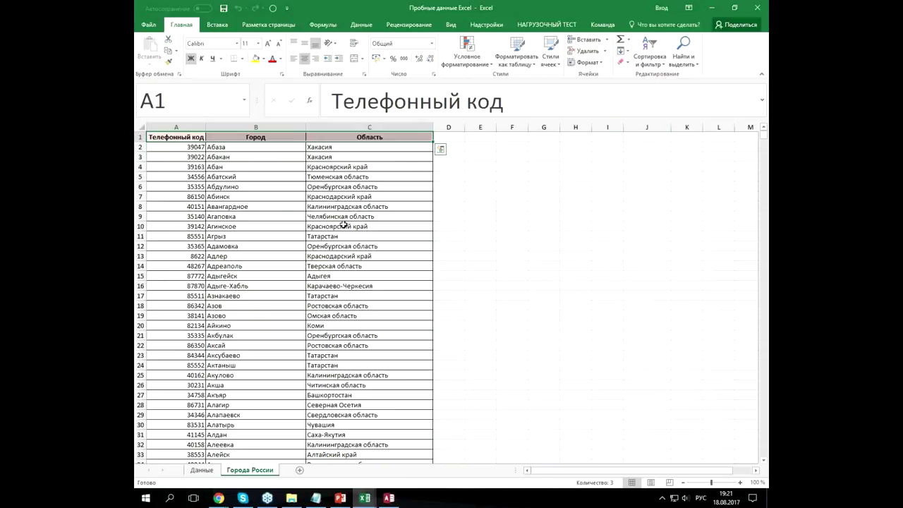
click(755, 7)
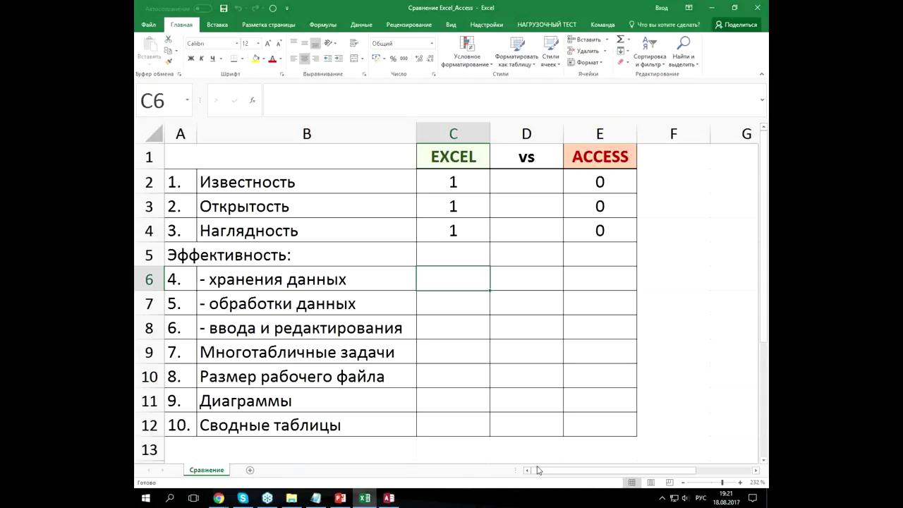
click(388, 498)
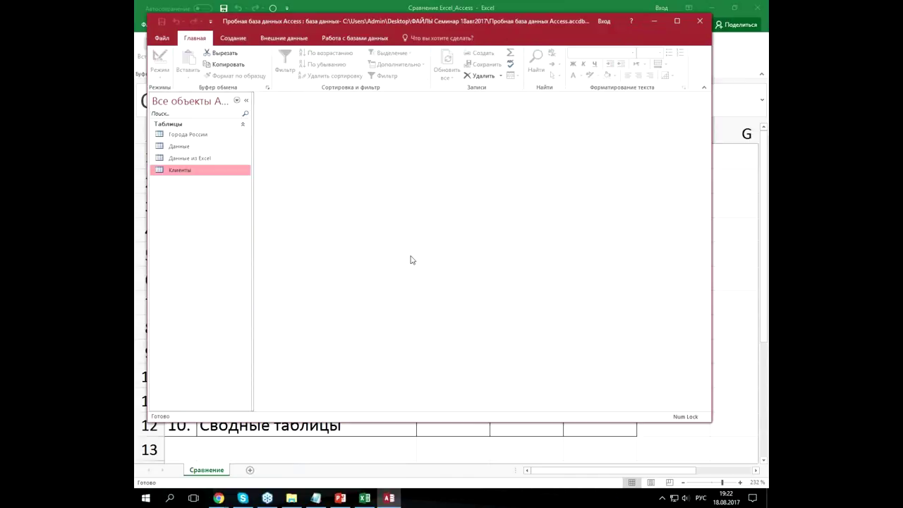
- Open Города России and widen its Город column to fit the city names
double_click(212, 135)
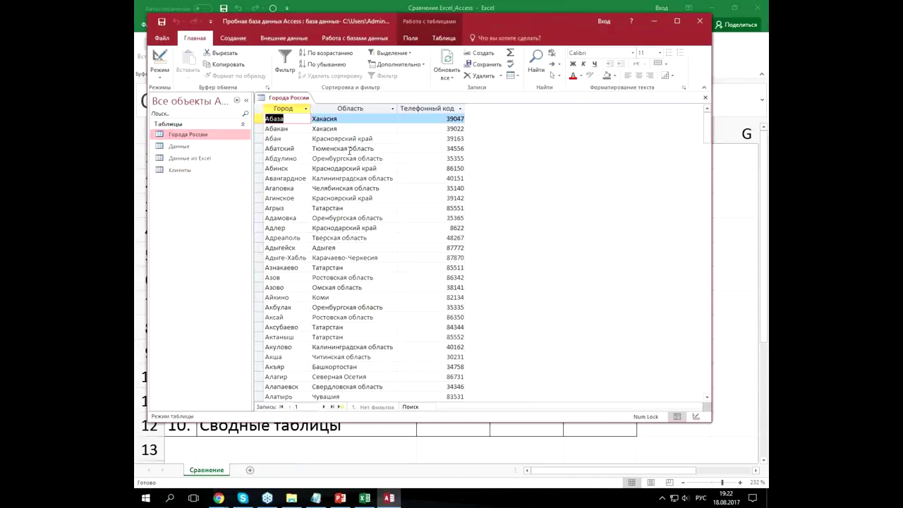
click(343, 237)
click(434, 128)
scroll(423, 134, down, 2)
scroll(429, 146, down, 7)
scroll(429, 146, down, 5)
double_click(310, 108)
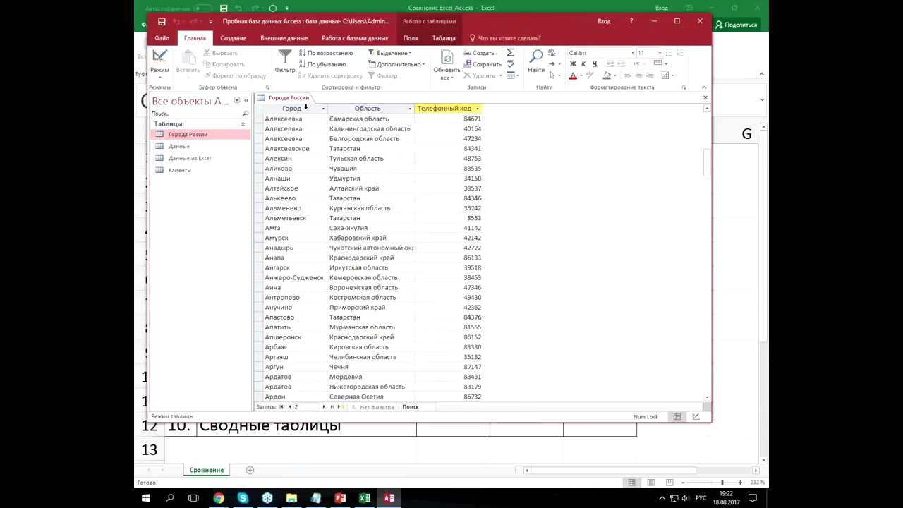
click(306, 168)
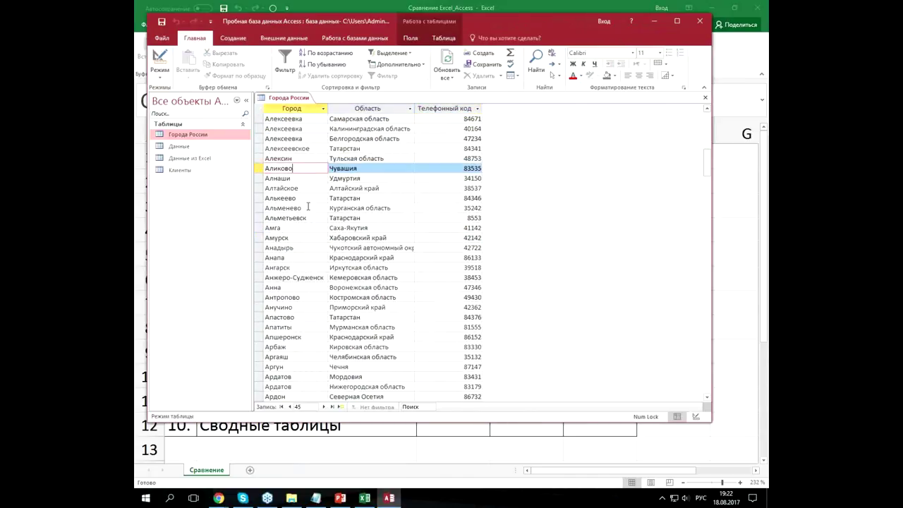
- Open the Данные table, check record 5's client code, and close it
click(193, 150)
double_click(193, 150)
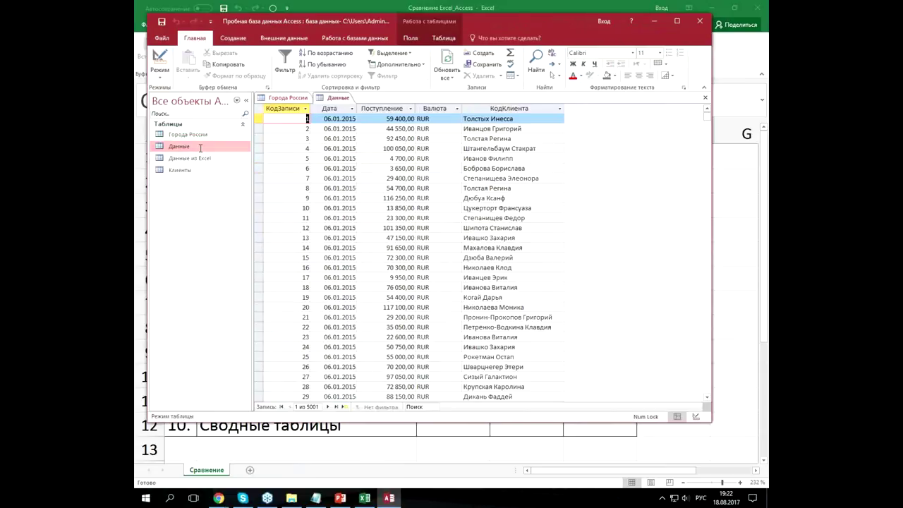
click(522, 159)
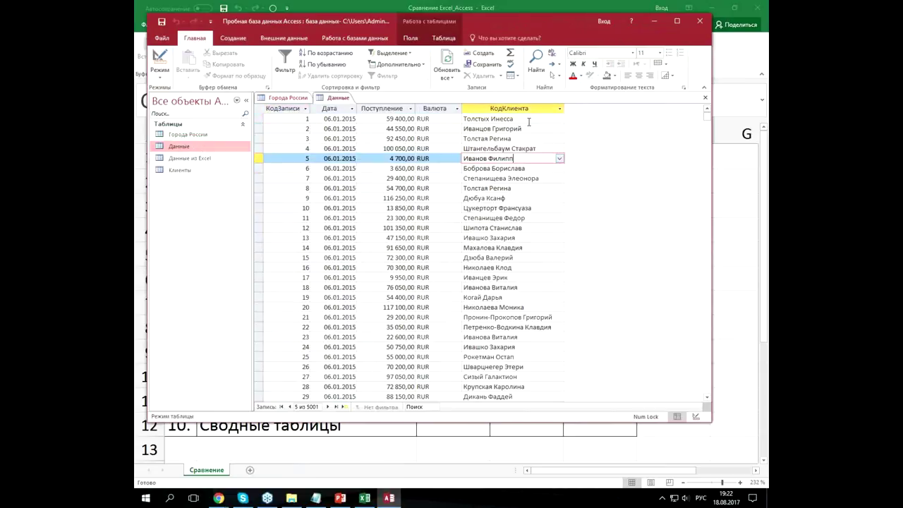
click(705, 97)
- Open Клиенты and compare its Телефонный код values against the Города России table
click(191, 172)
double_click(190, 170)
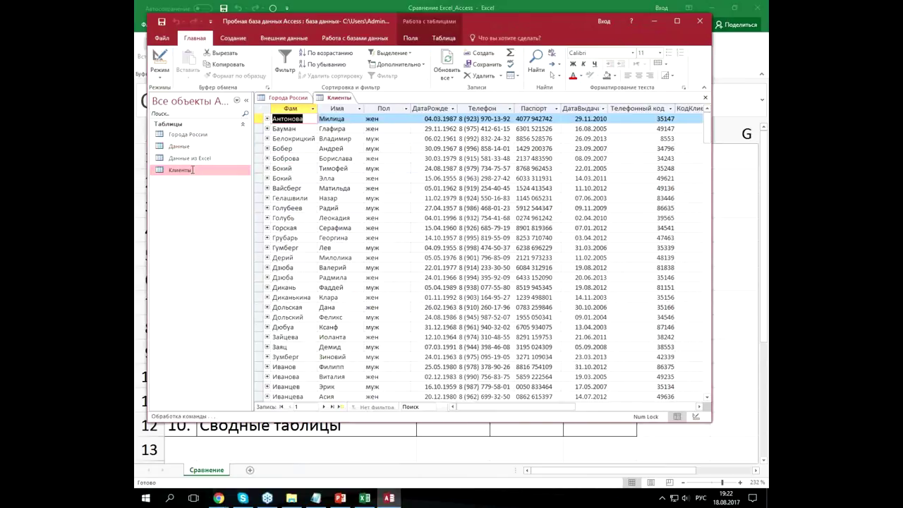
click(628, 159)
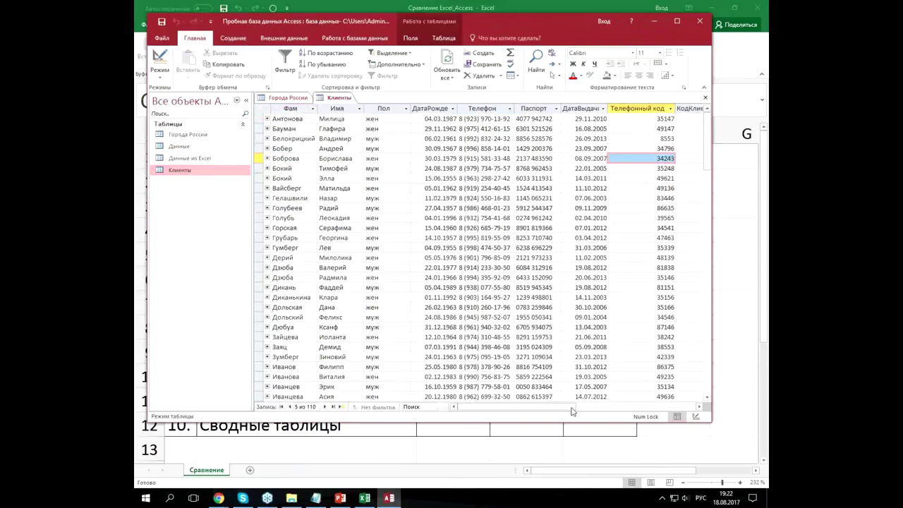
drag(584, 409, 612, 409)
click(567, 190)
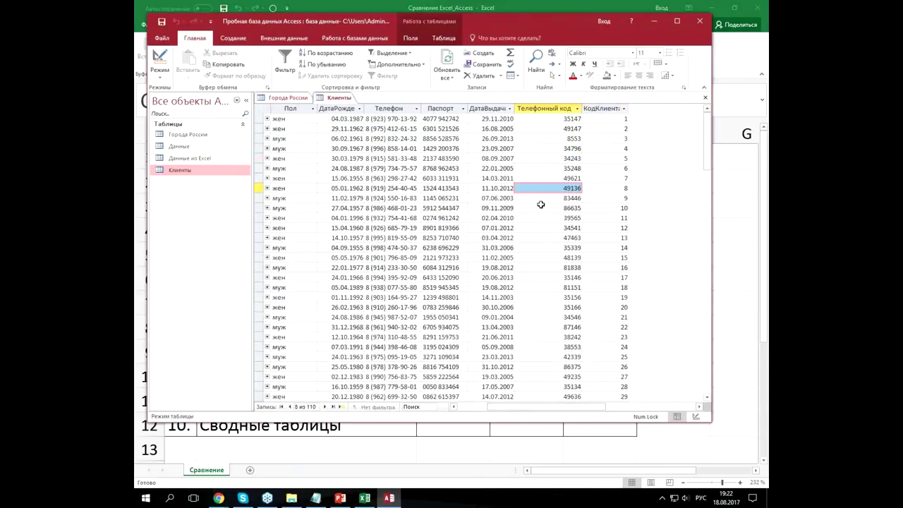
click(301, 98)
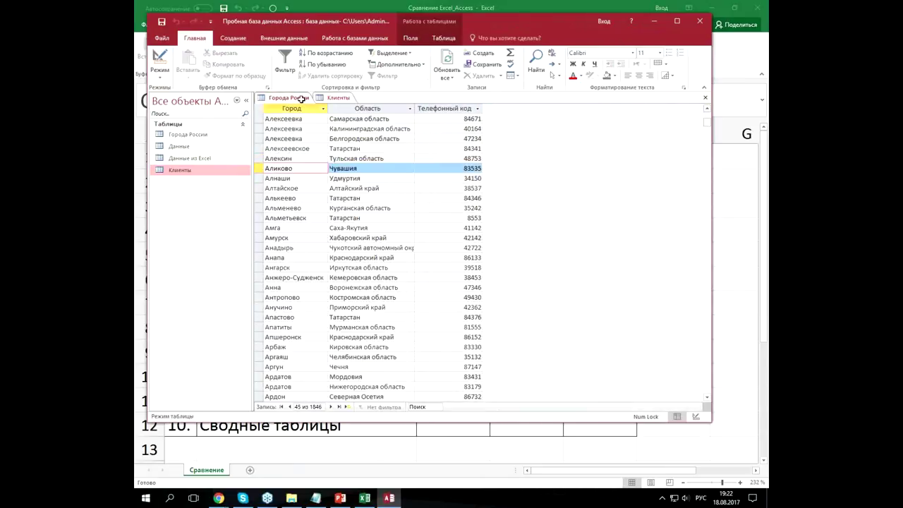
click(344, 100)
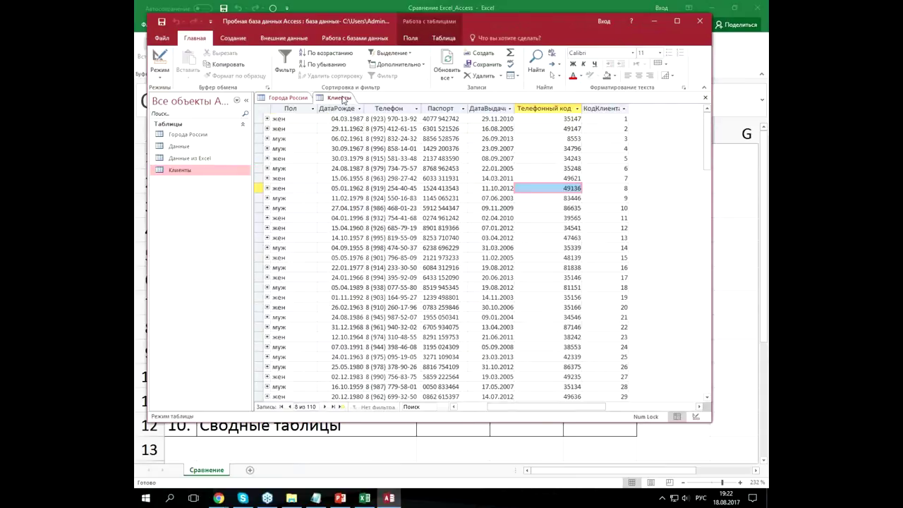
key(Down)
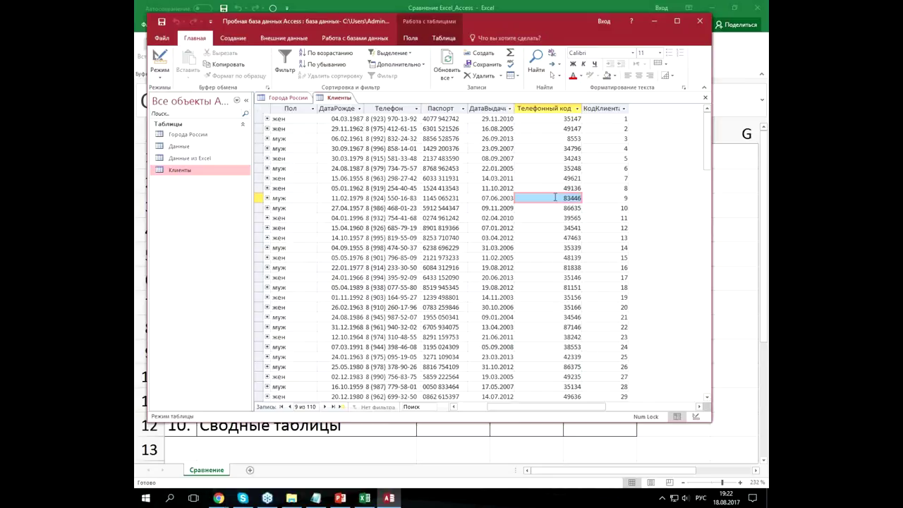
- Close Клиенты and Города России, saving the table layout
click(705, 101)
click(705, 101)
click(407, 281)
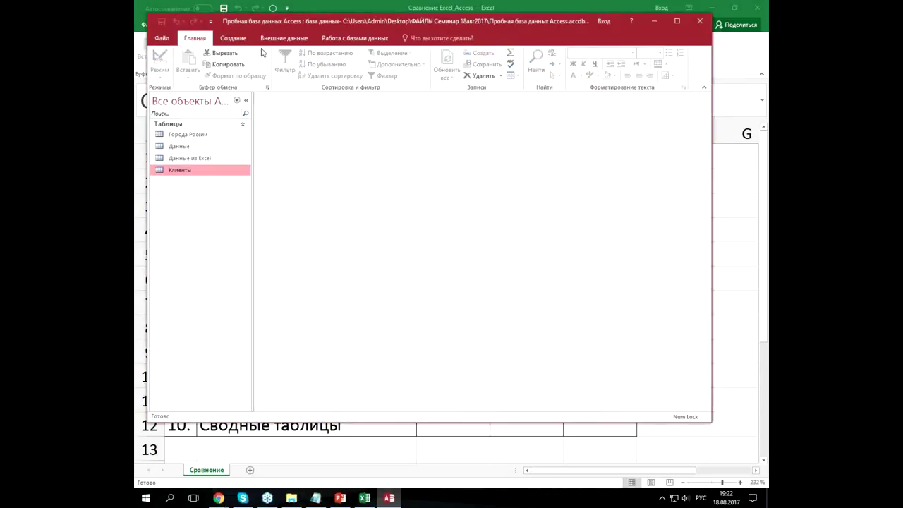
- Start a Конструктор запросов query and add the Клиенты and Города России tables
click(234, 38)
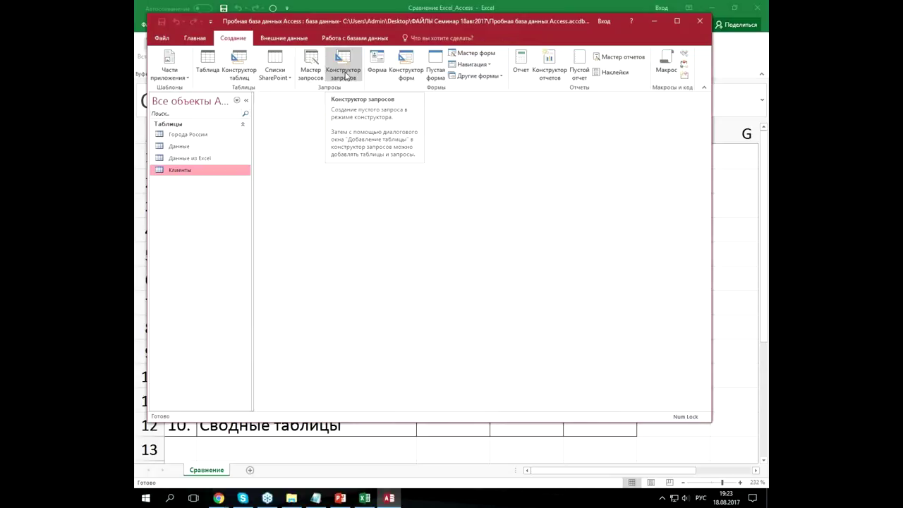
click(346, 75)
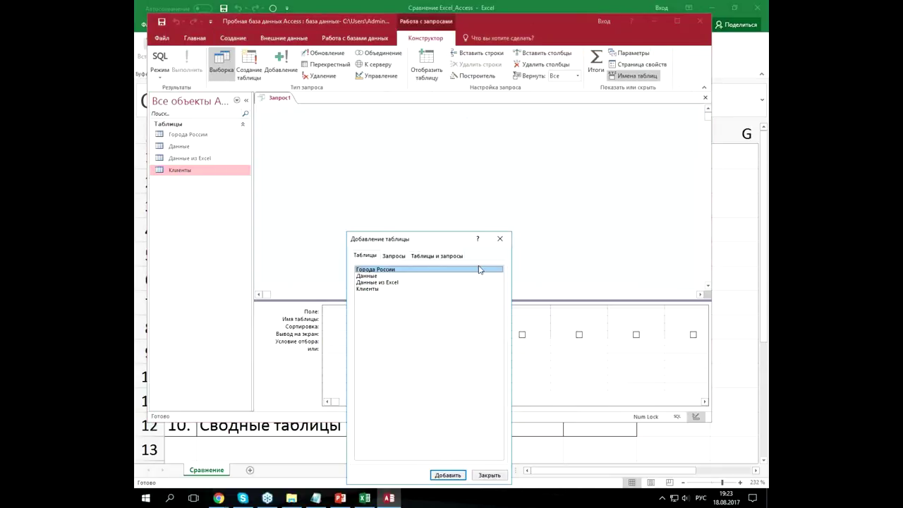
drag(440, 240, 530, 179)
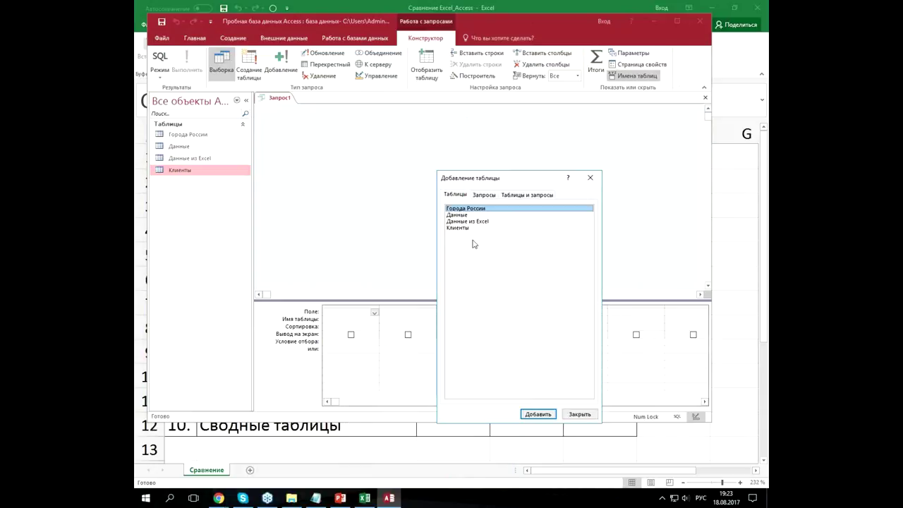
double_click(464, 229)
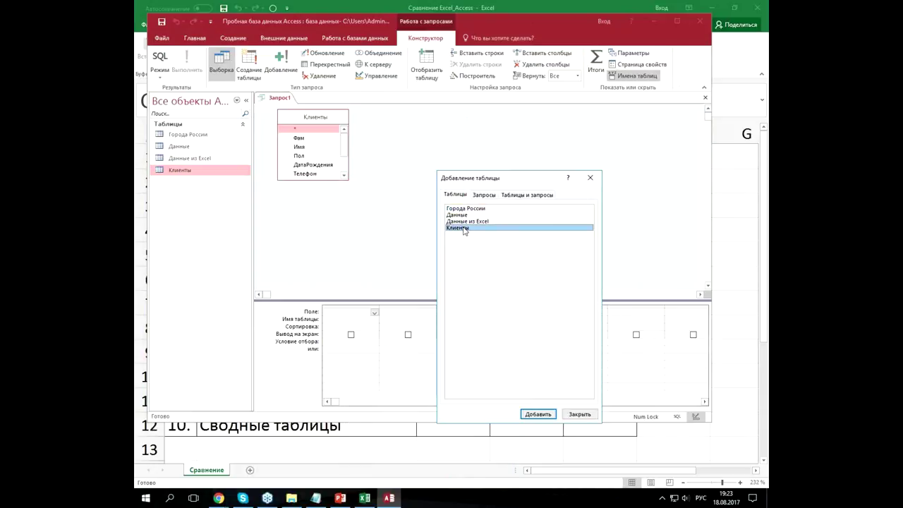
double_click(478, 210)
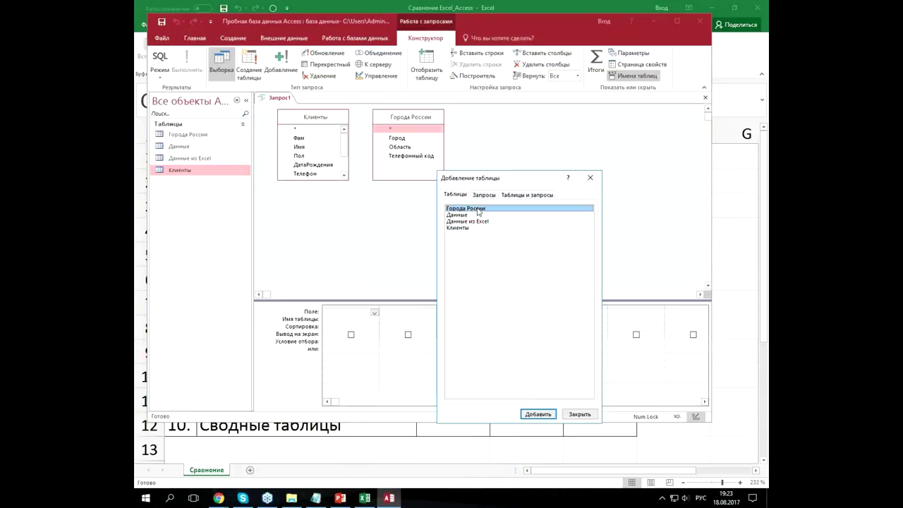
click(590, 178)
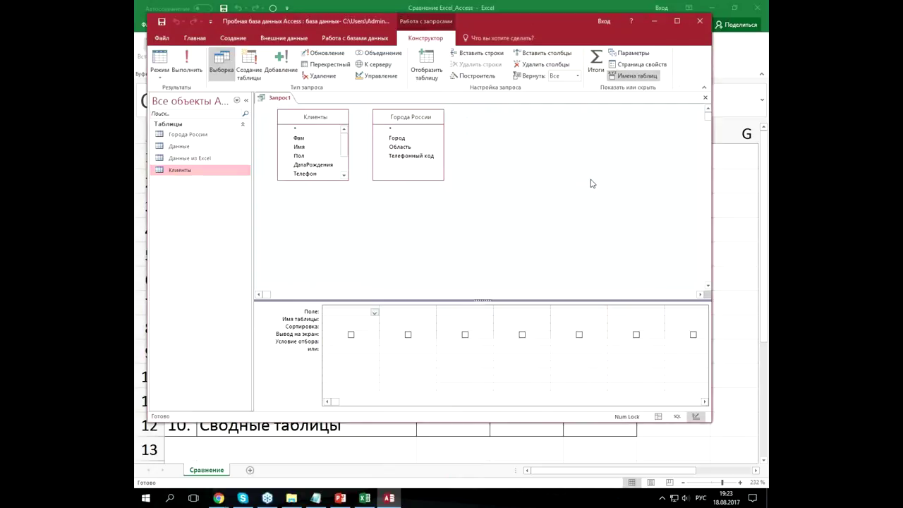
- Move Города России to the right and enlarge Клиенты to show all its fields
drag(430, 117, 477, 122)
drag(348, 180, 367, 227)
click(428, 240)
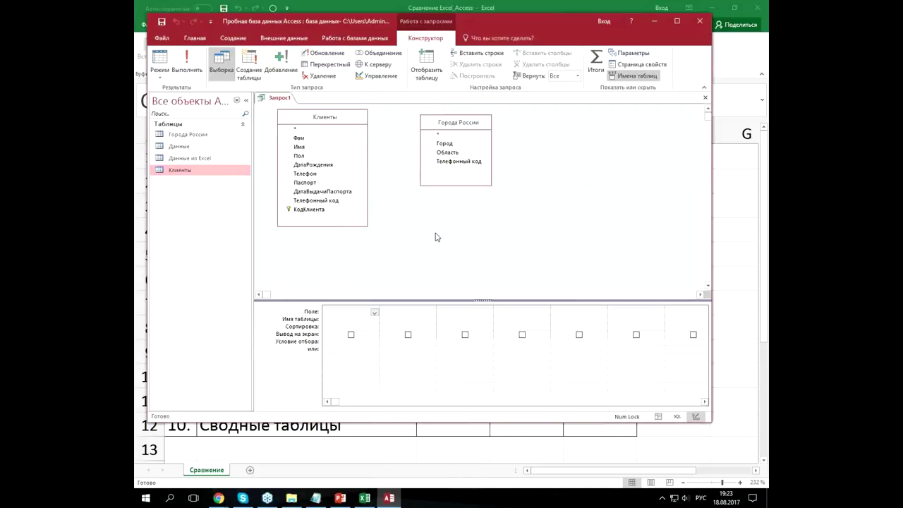
- Join Города России to Клиенты on Телефонный код, then close Запрос1 without saving
click(478, 132)
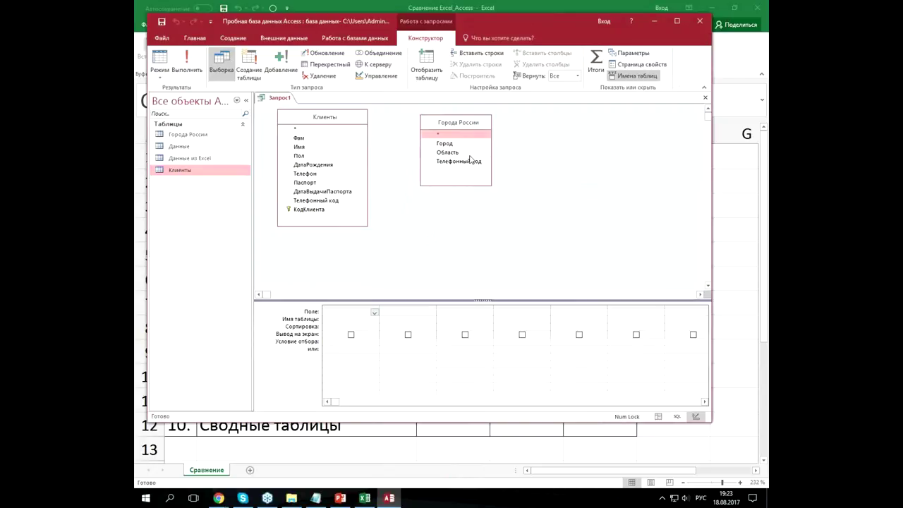
click(470, 162)
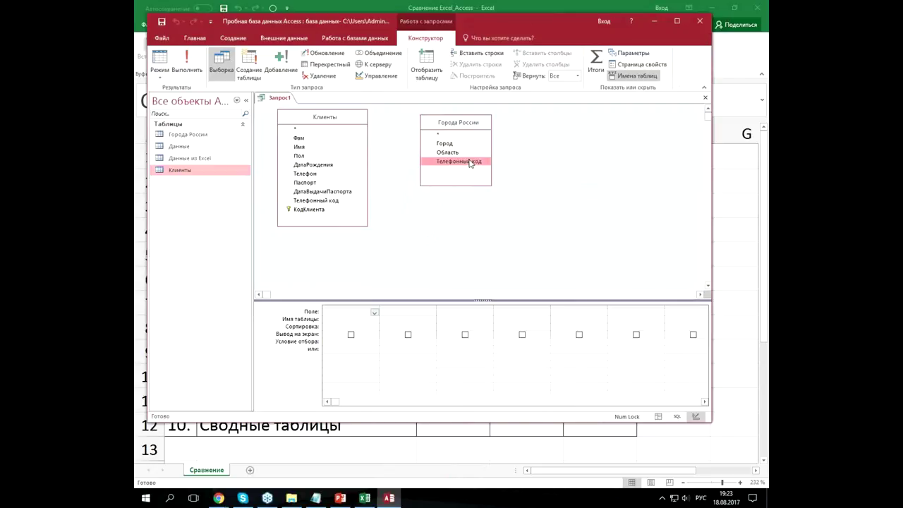
click(517, 162)
drag(455, 162, 335, 204)
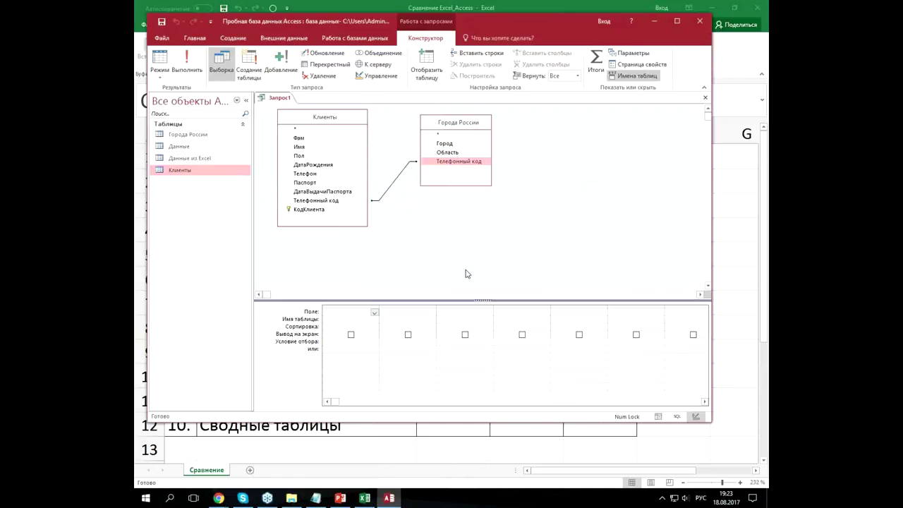
click(391, 187)
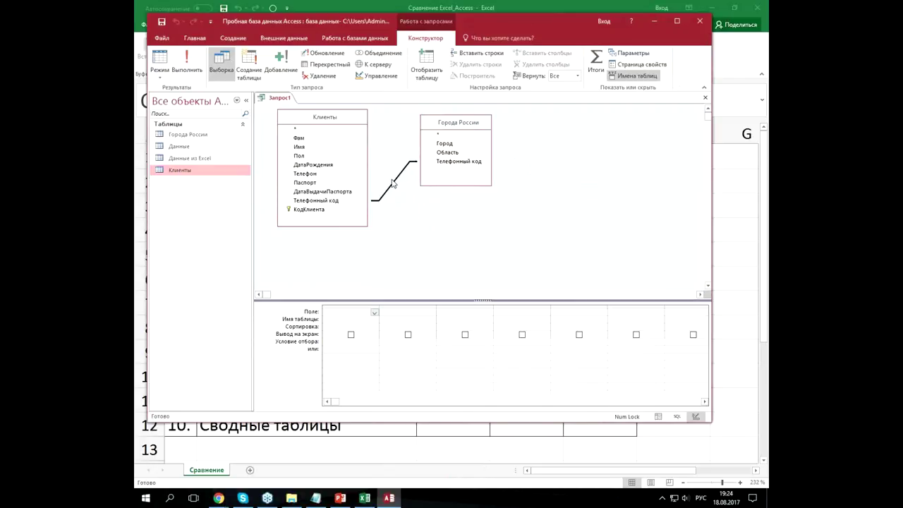
click(705, 97)
click(474, 280)
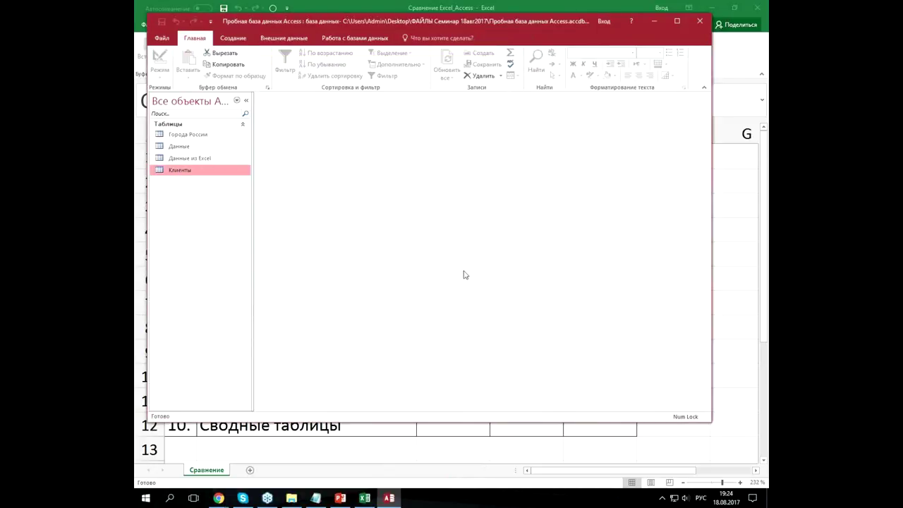
- Open Города России from the navigation pane to view its 1846 city records
double_click(188, 134)
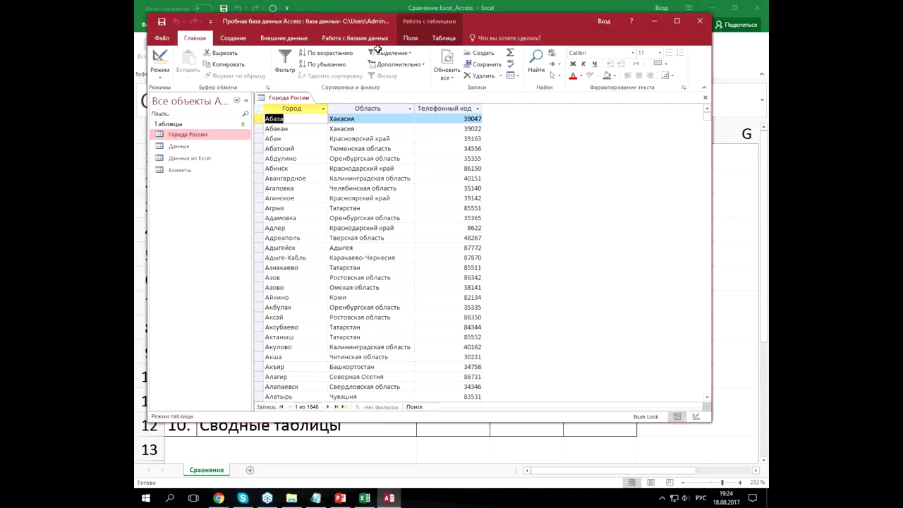
- Close the Города России table and launch the Мастер запросов from Создание
click(452, 198)
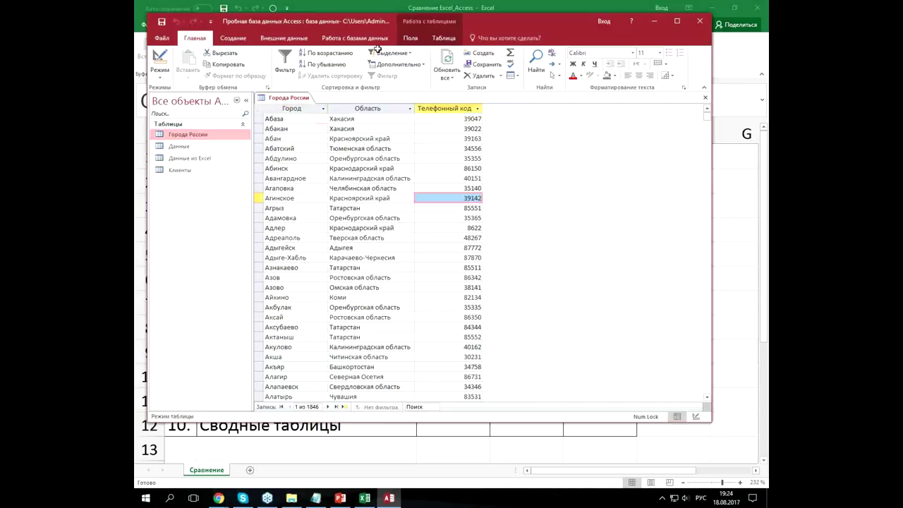
click(705, 98)
click(244, 40)
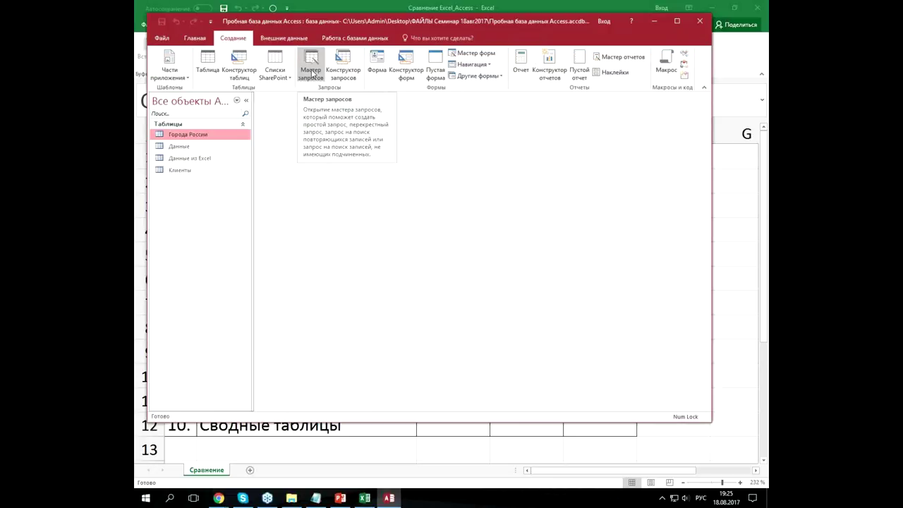
click(311, 73)
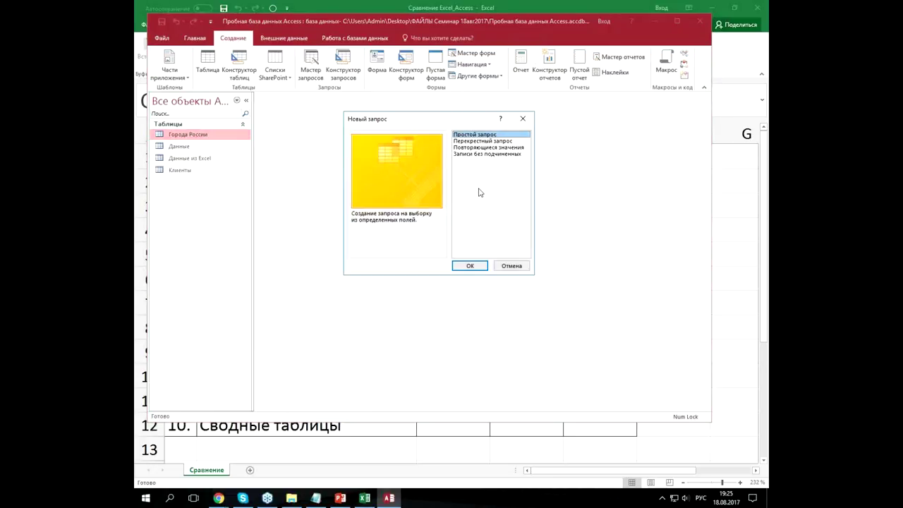
- Set up a Find Duplicates query on Клиенты that checks Фам and shows all other fields
click(475, 147)
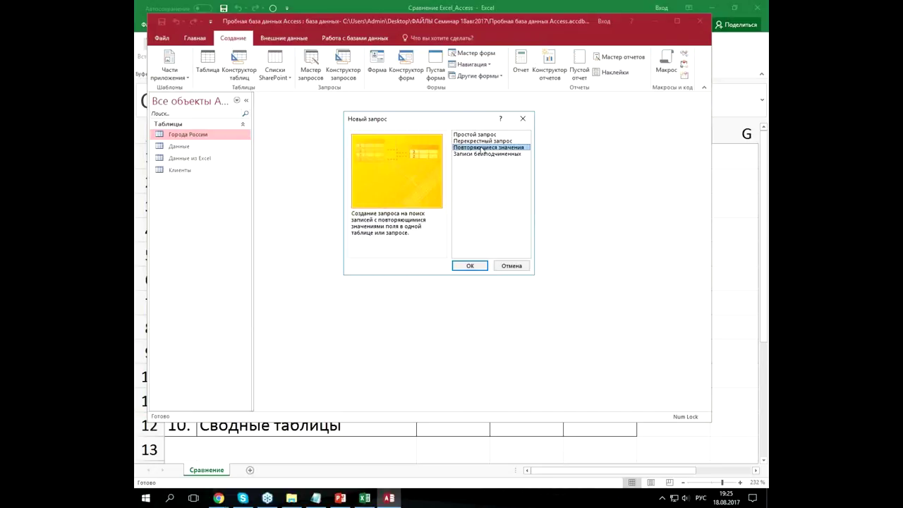
click(477, 267)
click(428, 171)
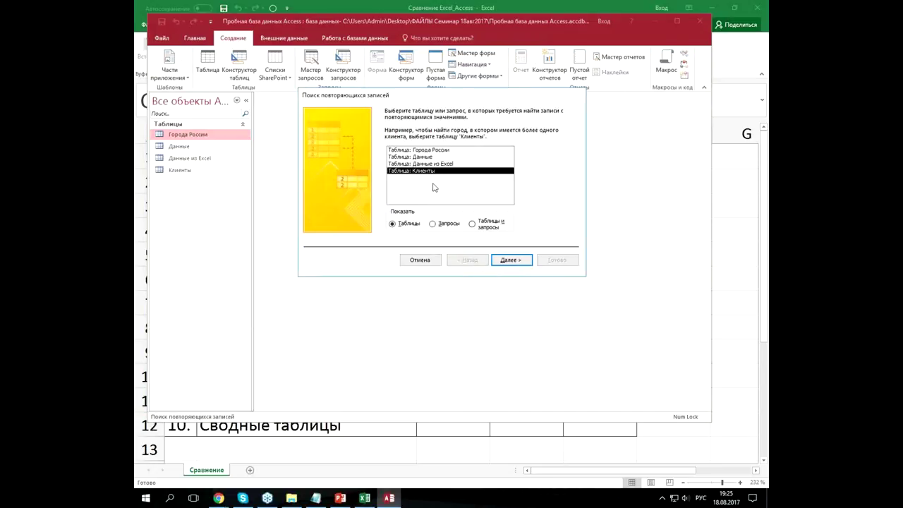
click(507, 259)
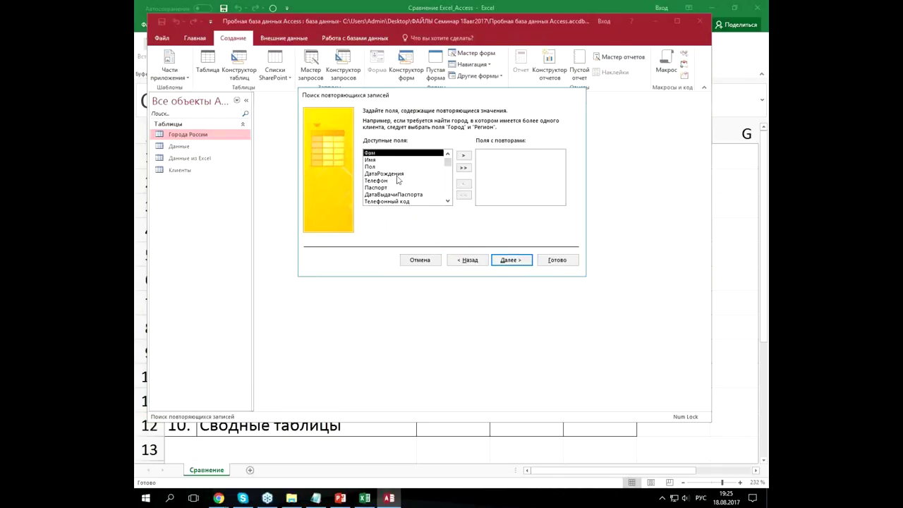
click(462, 155)
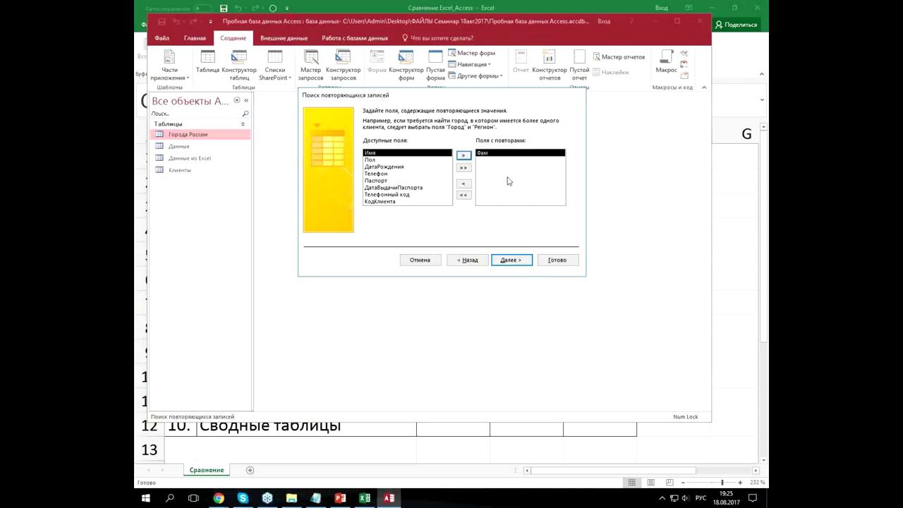
click(510, 259)
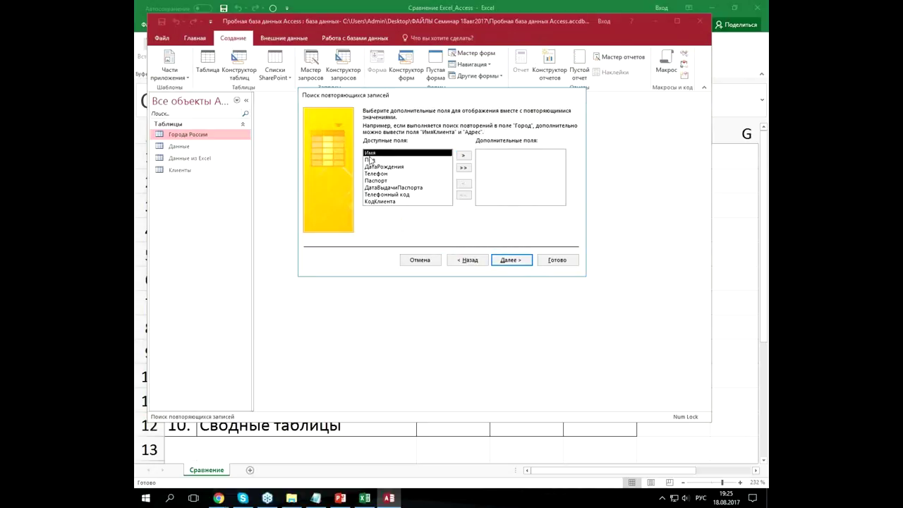
click(462, 156)
click(463, 156)
click(463, 156)
click(463, 156)
click(464, 168)
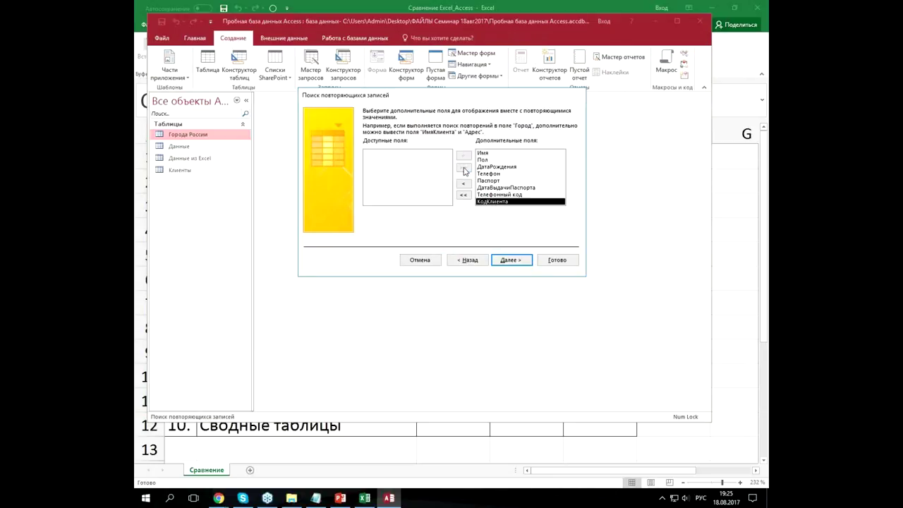
click(515, 259)
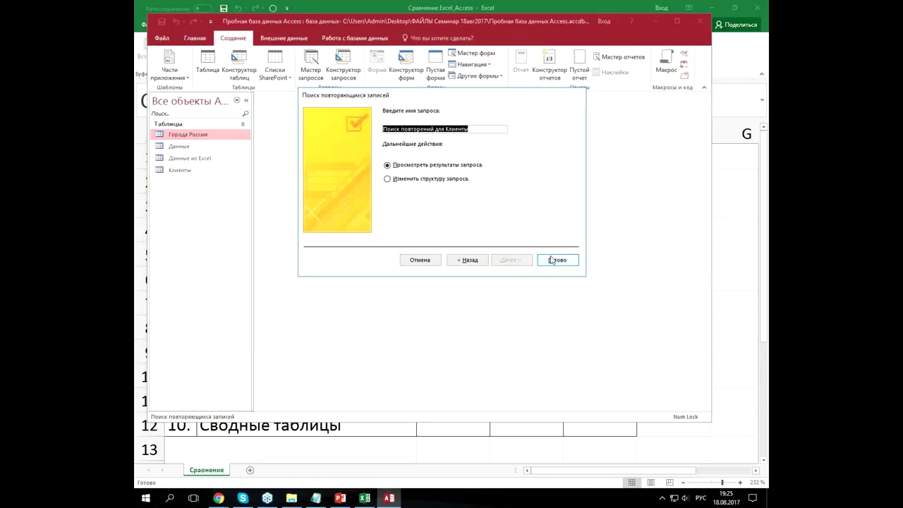
- Name the query 'Поиск повторений для Фамилий Клиентов' and finish the wizard
click(469, 129)
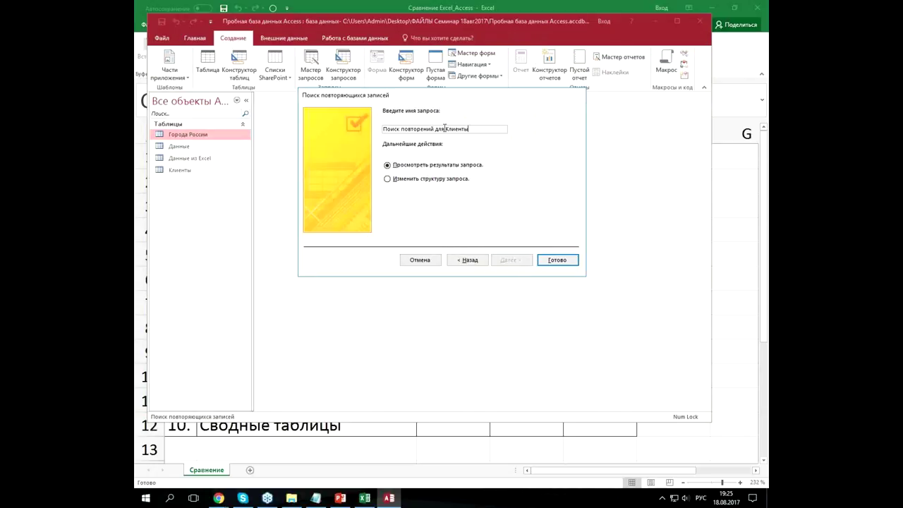
text(Ф)
text(амили)
text(й)
key(BackSpace)
text(ов)
click(571, 263)
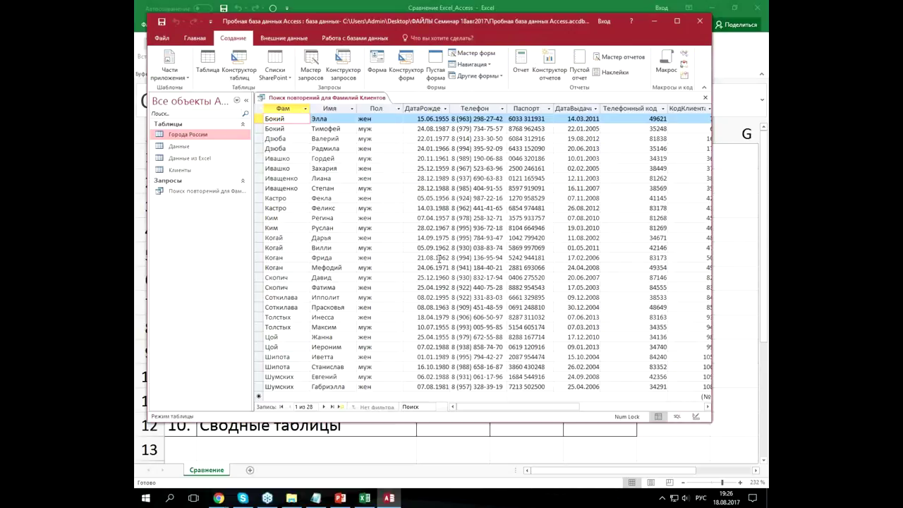
- Review the duplicate Дзюба, Скопич and Кастро records, then close the results
drag(259, 139, 259, 208)
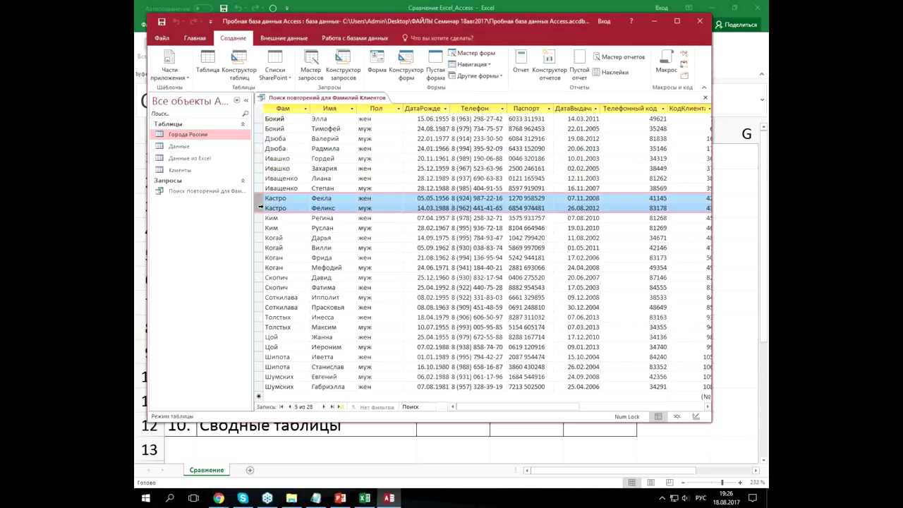
click(349, 288)
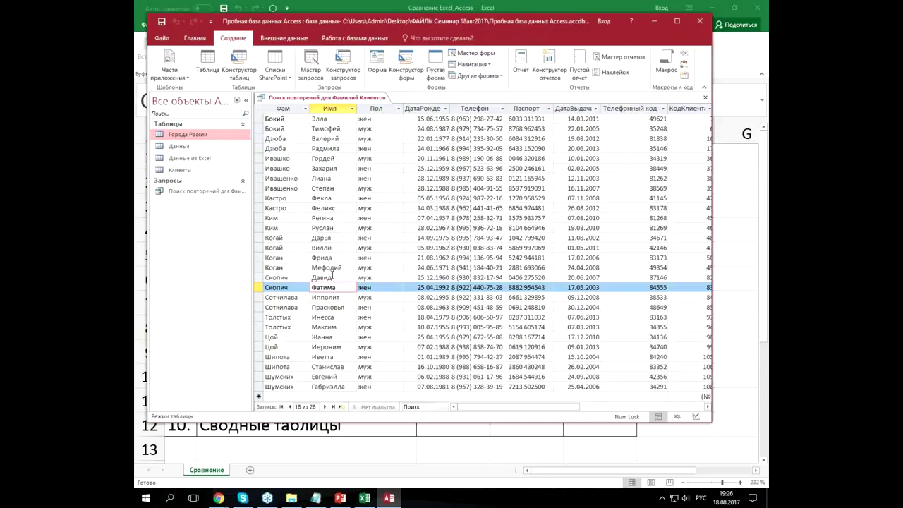
mouse_move(558, 408)
mouse_down()
mouse_move(576, 418)
mouse_move(529, 427)
mouse_up()
click(484, 277)
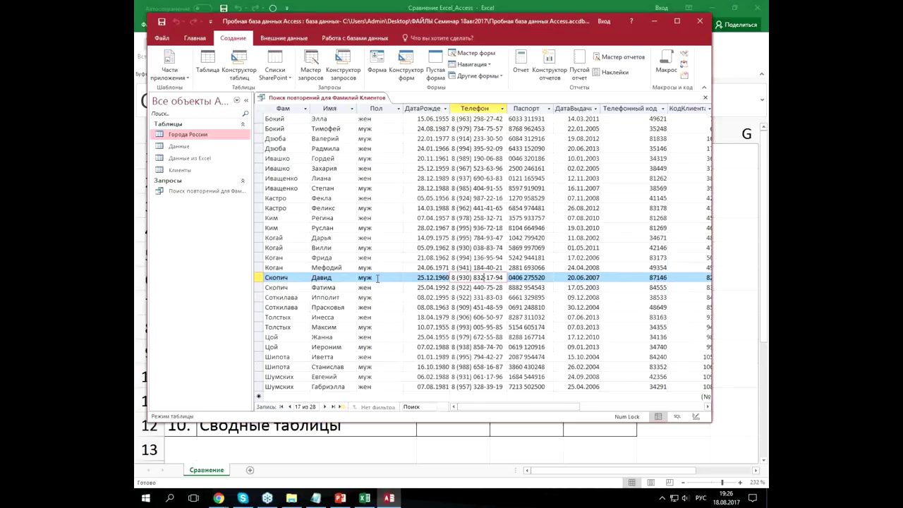
click(366, 198)
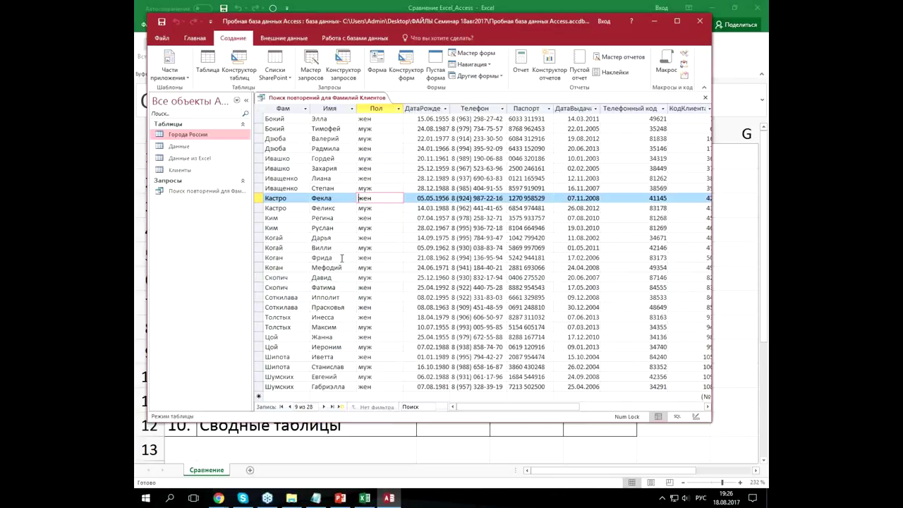
click(704, 97)
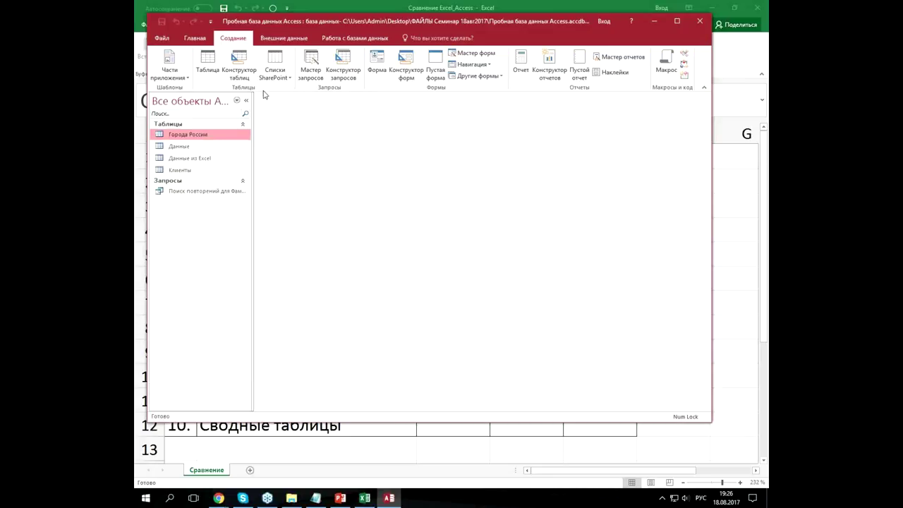
- Set up a Find Duplicates query on Города России checking Город, Область and Телефонный код
click(311, 74)
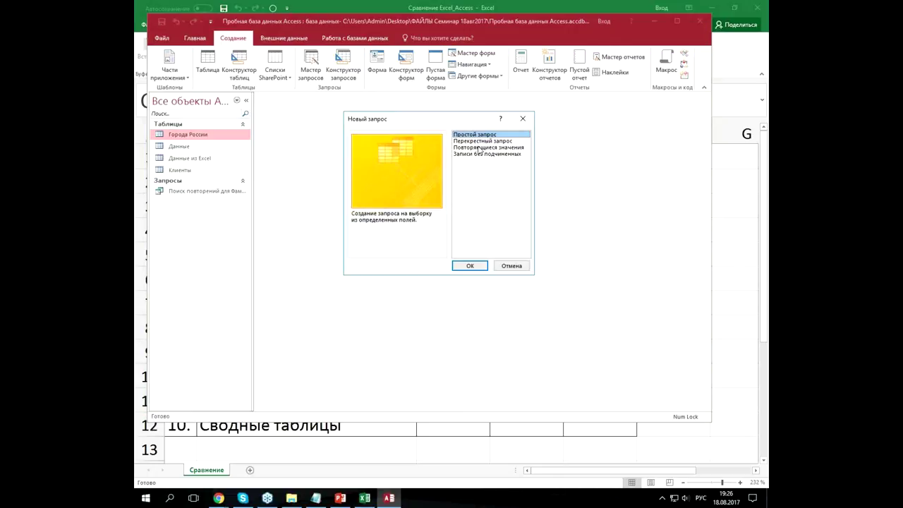
click(480, 148)
click(483, 267)
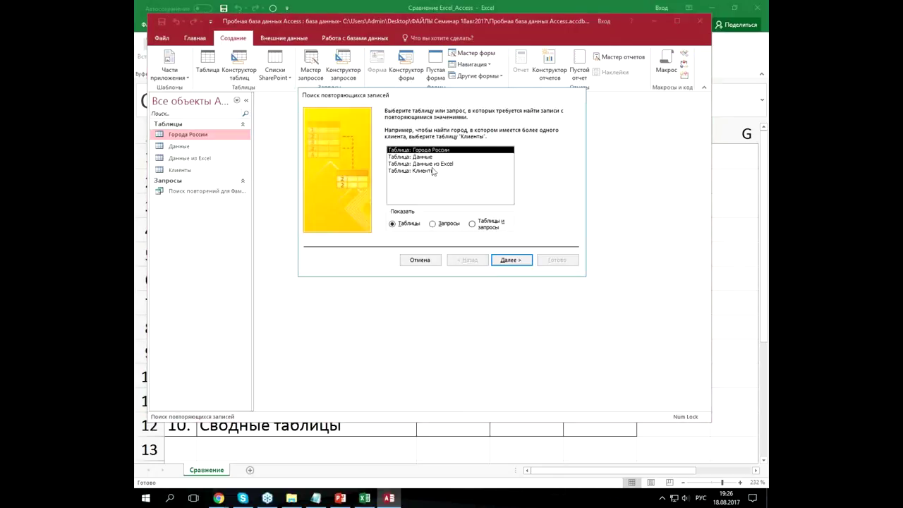
click(507, 261)
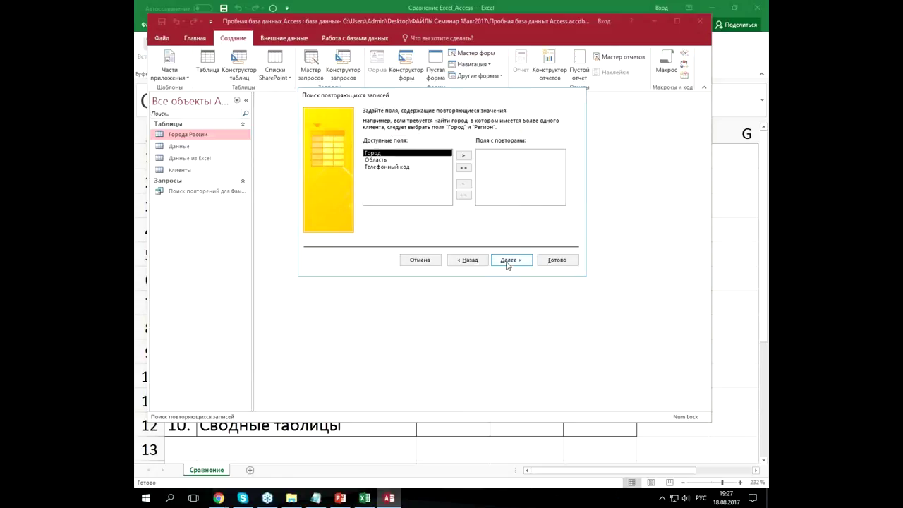
click(464, 168)
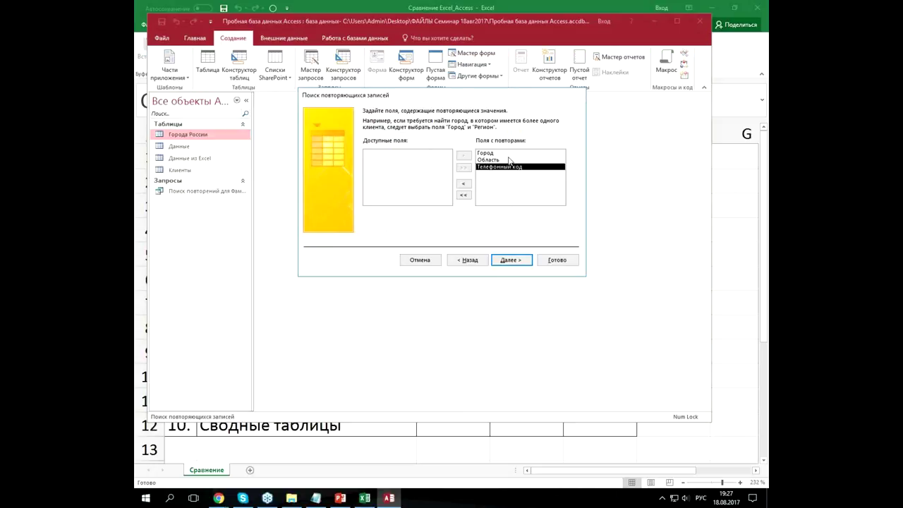
click(517, 260)
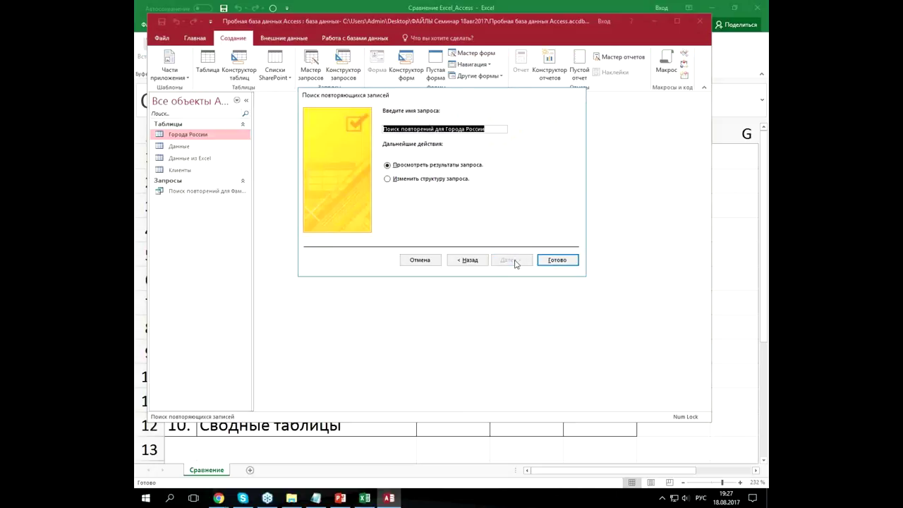
- Finish the wizard, close the empty results, and reopen the Города России table
click(557, 260)
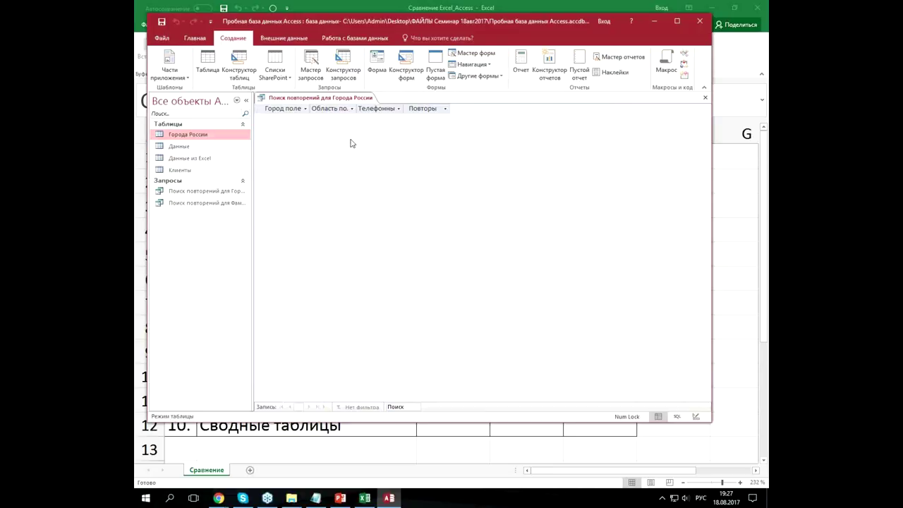
click(705, 97)
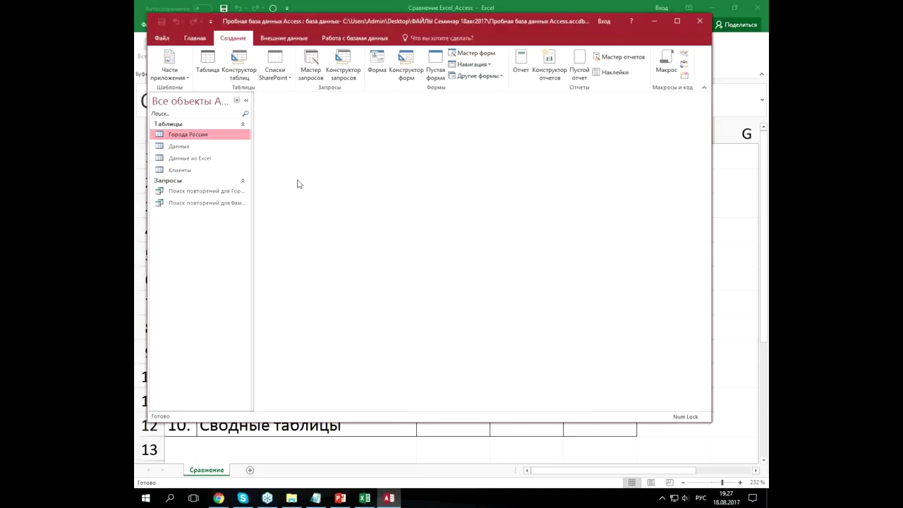
double_click(164, 135)
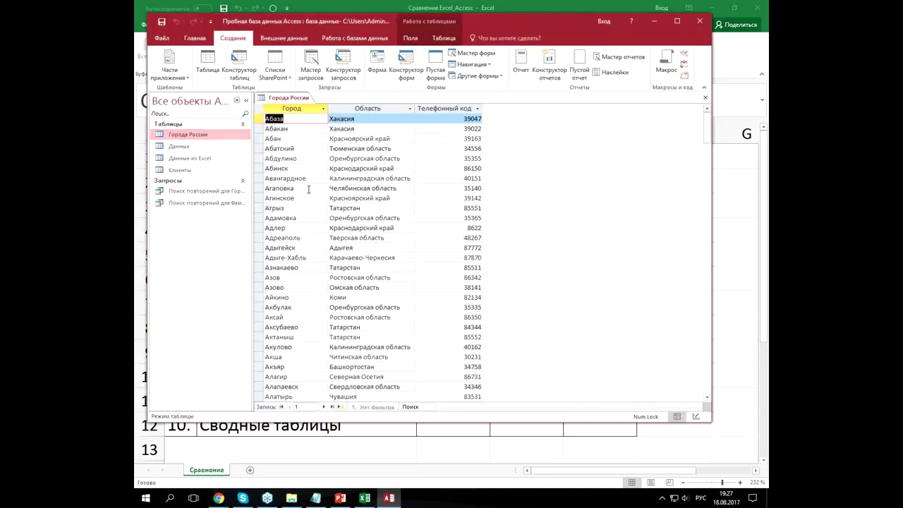
- Append a copy of the Адлер record at the end of Города России
click(293, 258)
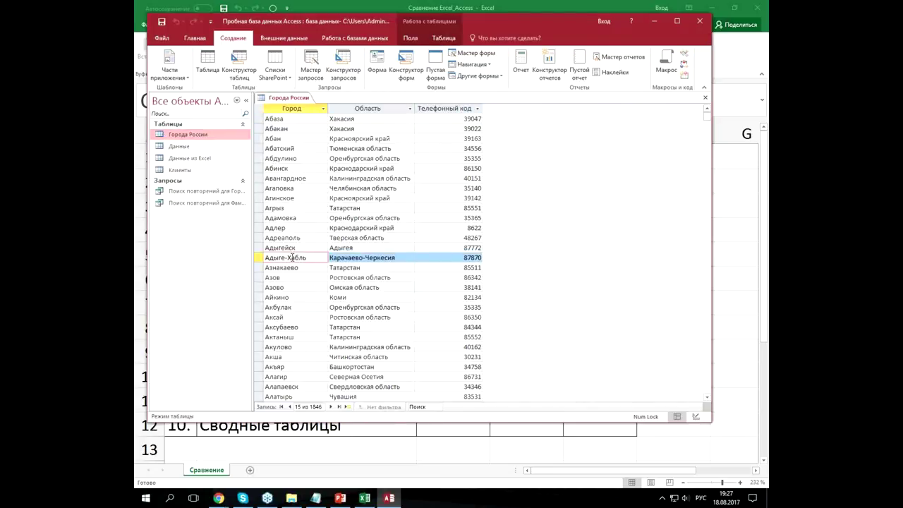
click(262, 228)
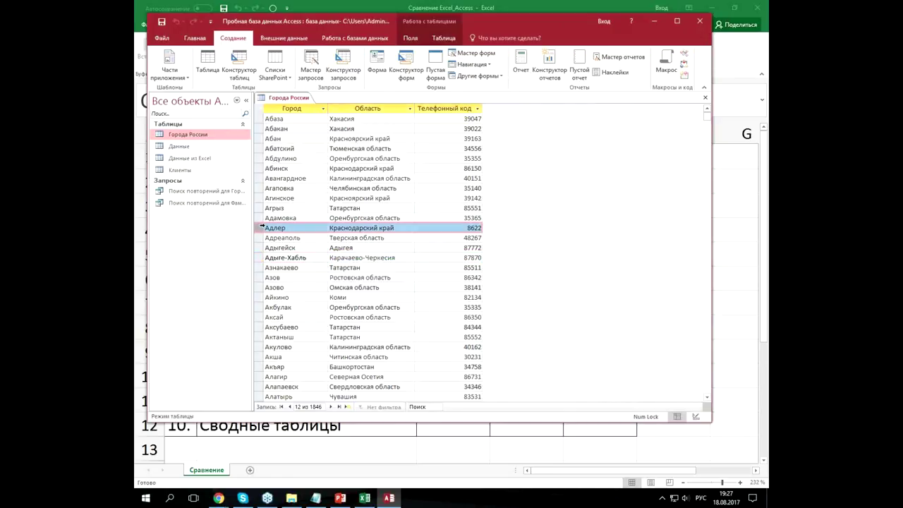
click(343, 408)
scroll(322, 375, down, 3)
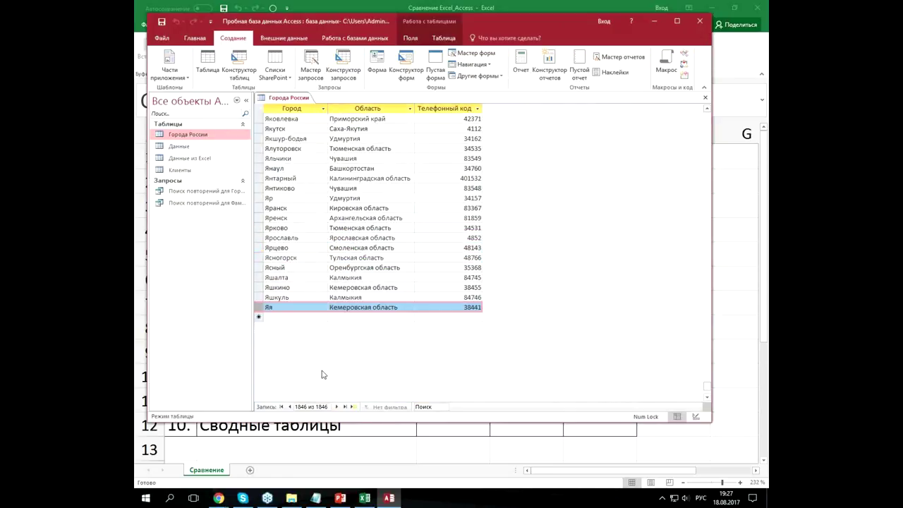
click(259, 318)
text(Адлер	Краснодарский край	8622)
click(309, 285)
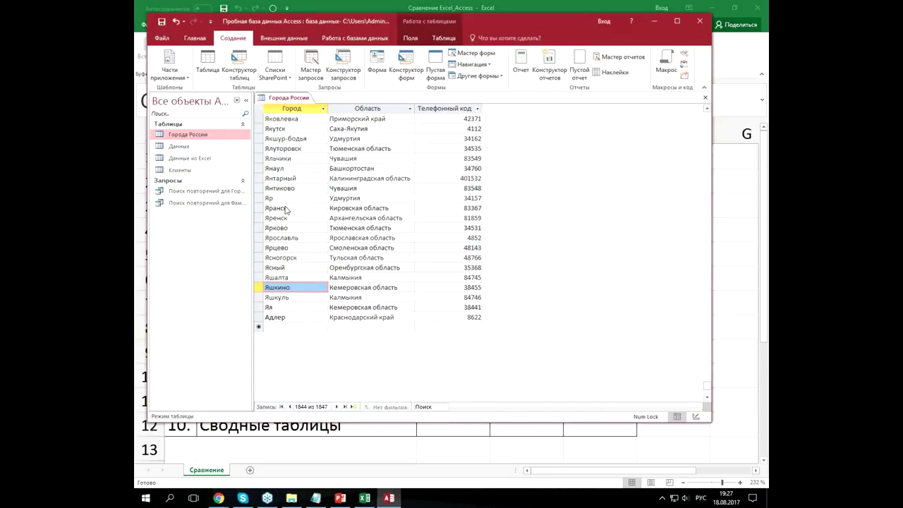
- Run the Города России duplicates query to check Адлер's Повторы count, then close it
click(203, 194)
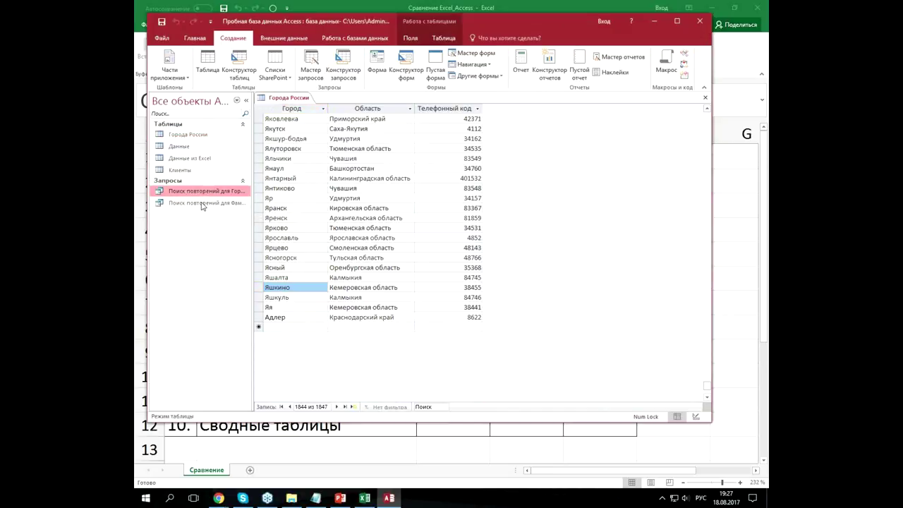
double_click(204, 195)
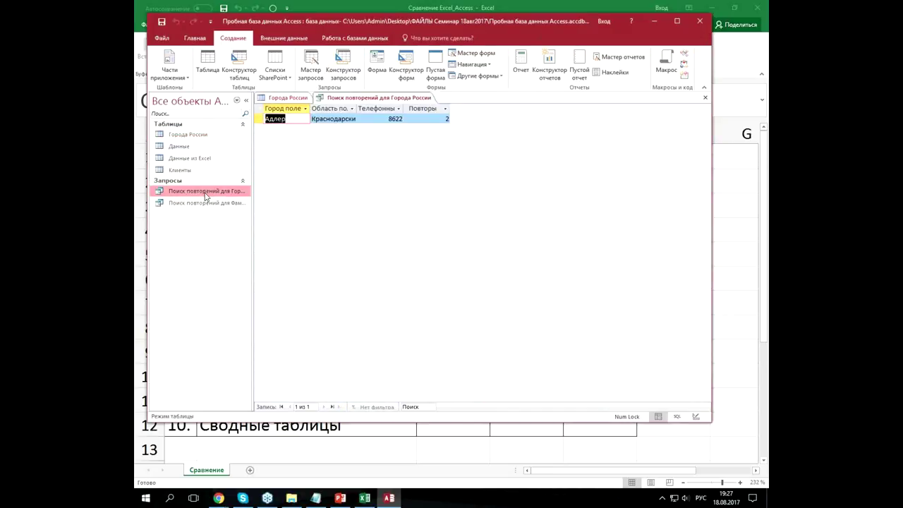
click(435, 120)
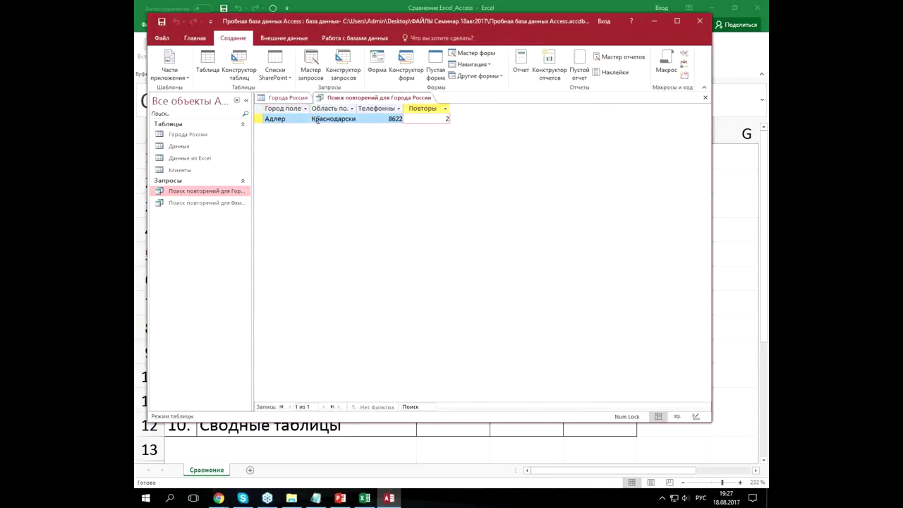
click(705, 98)
- Delete the extra Адлер record at the end of the table, confirming with Да
click(259, 317)
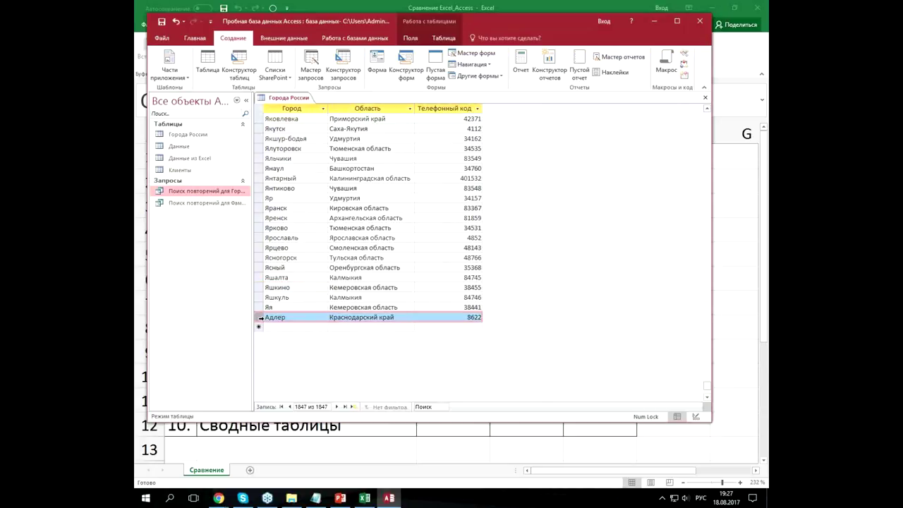
key(Delete)
click(429, 288)
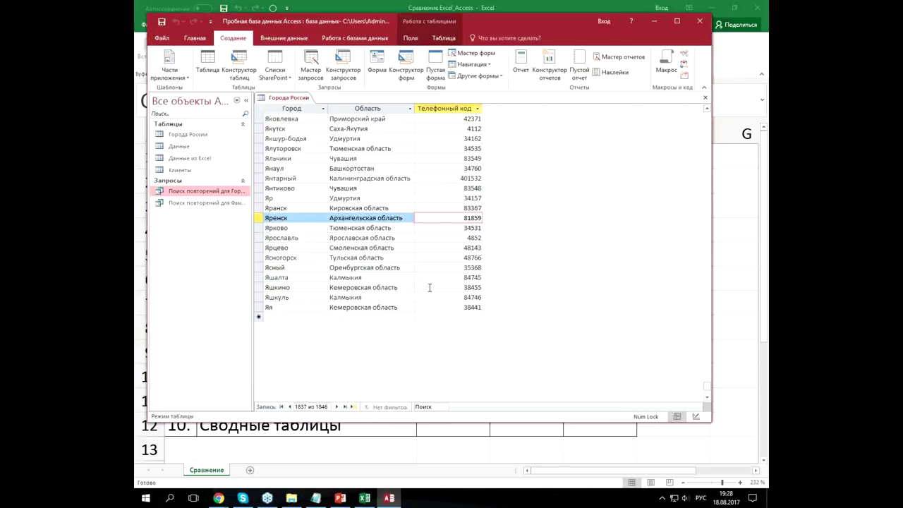
click(696, 416)
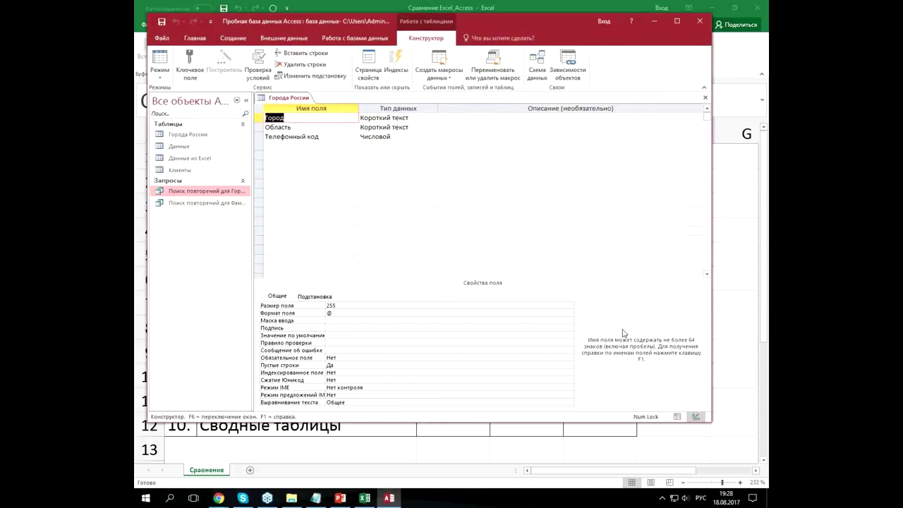
- Try making Телефонный код the primary key and saving; dismiss the empty-value errors
click(297, 139)
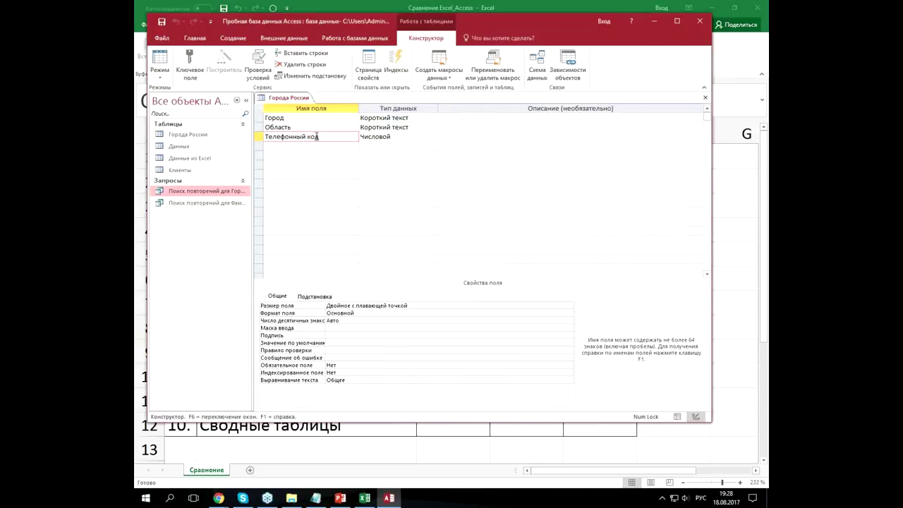
click(260, 137)
click(190, 65)
click(297, 128)
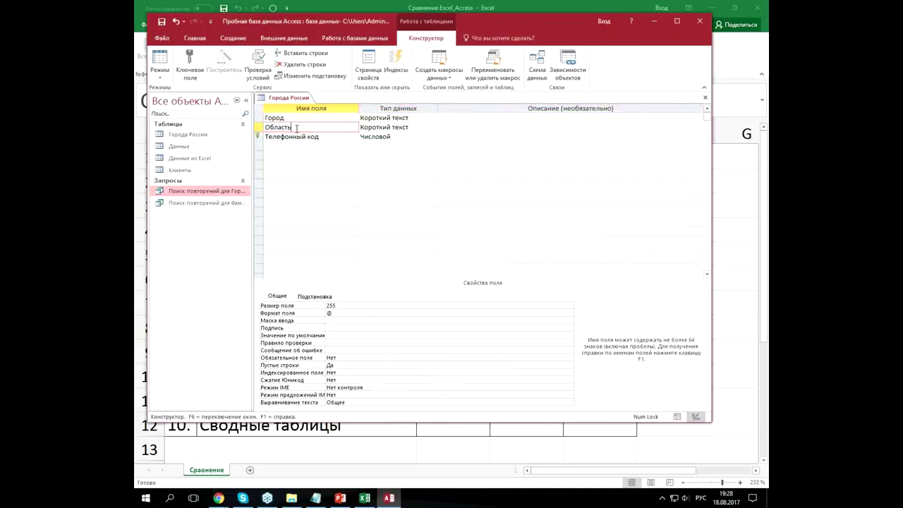
click(273, 136)
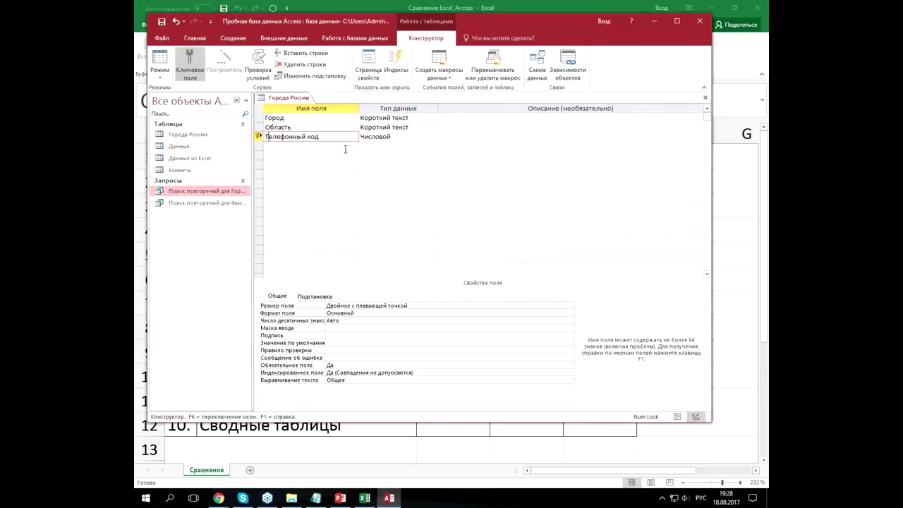
click(345, 146)
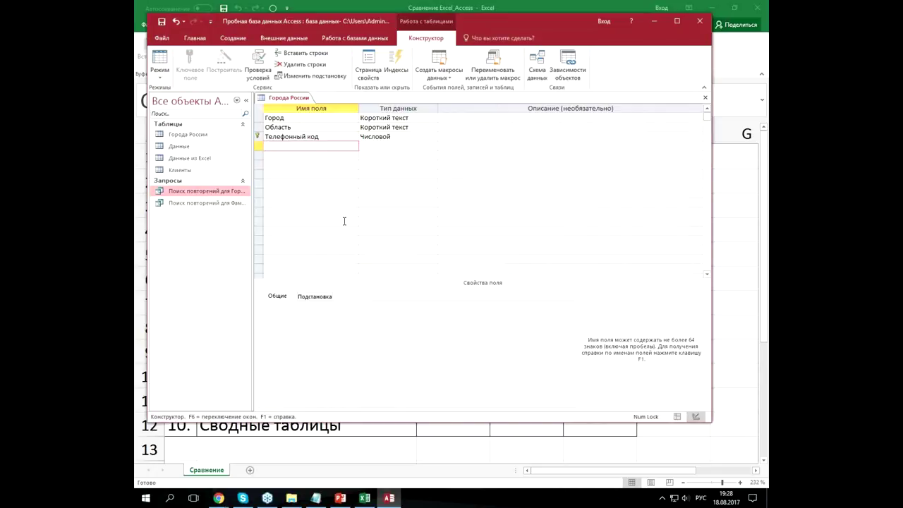
click(162, 22)
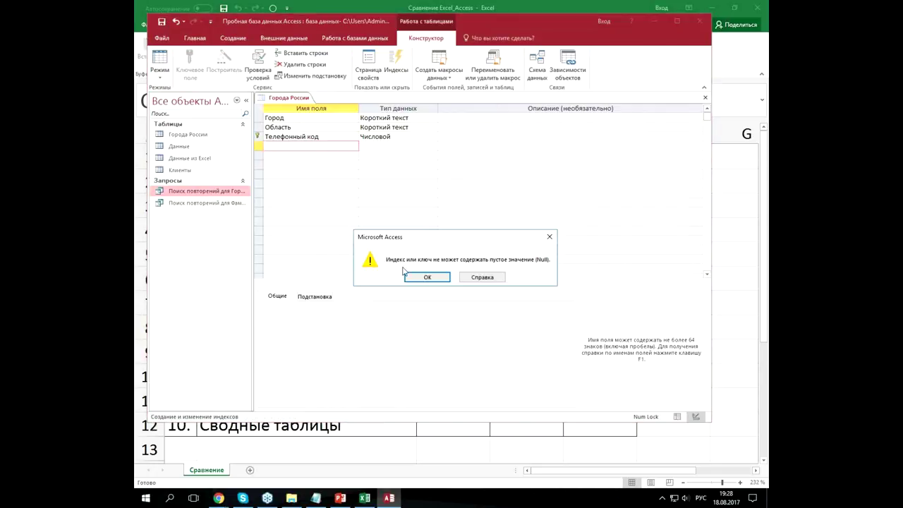
click(427, 277)
click(455, 286)
- Remove the key from Телефонный код and save the table when returning to datasheet view
click(332, 139)
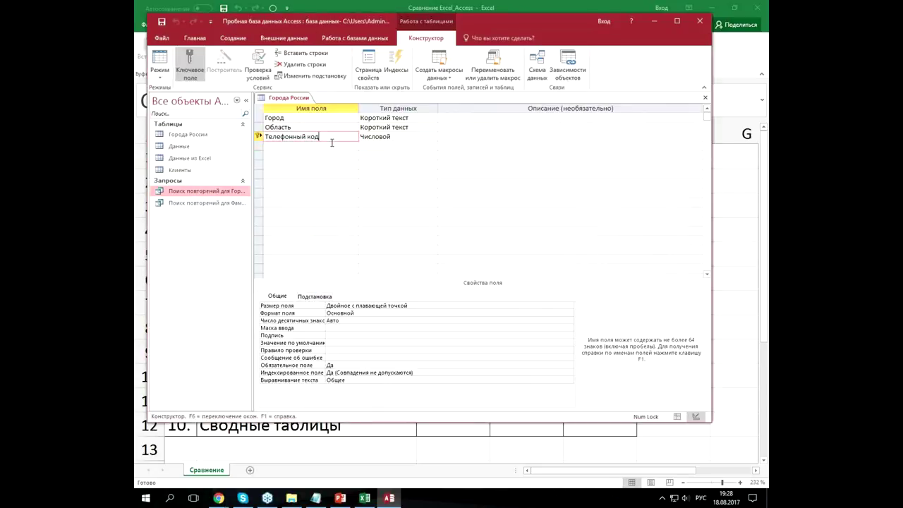
click(189, 65)
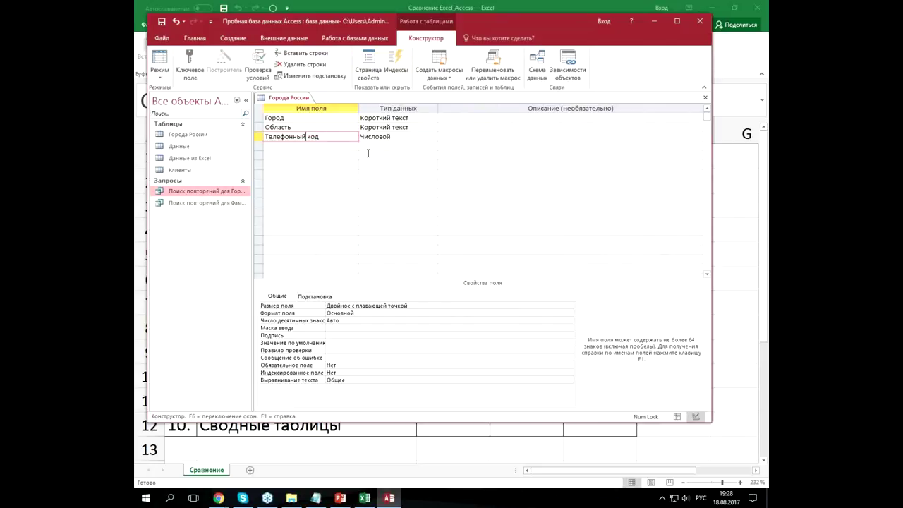
click(159, 60)
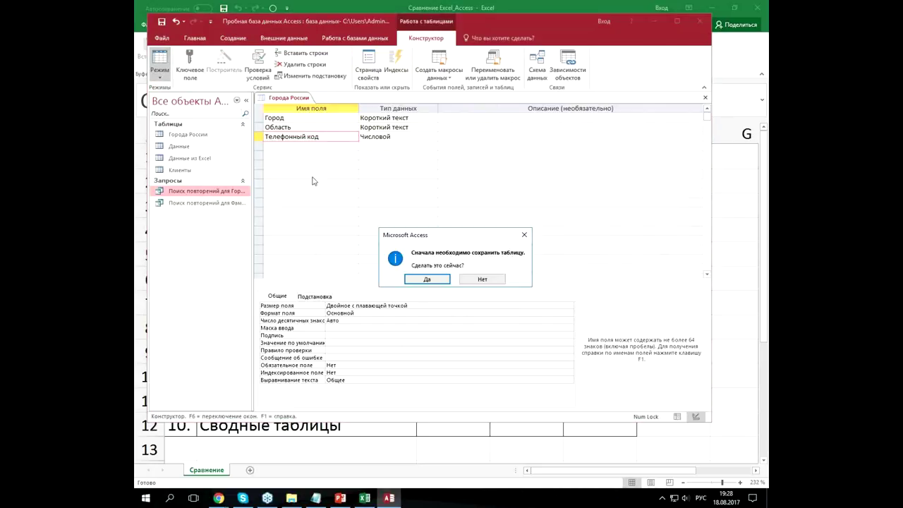
click(428, 279)
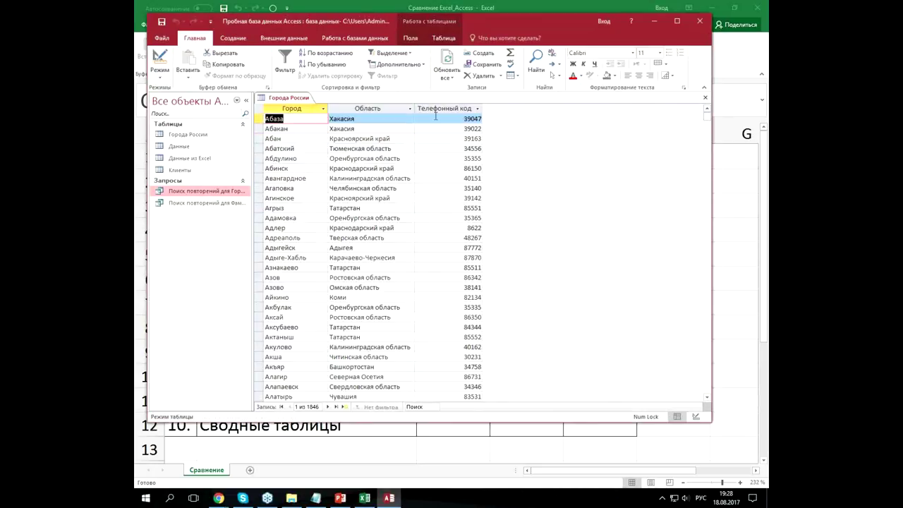
- Sort Телефонный код ascending to bring the four empty phone codes to the top
click(478, 108)
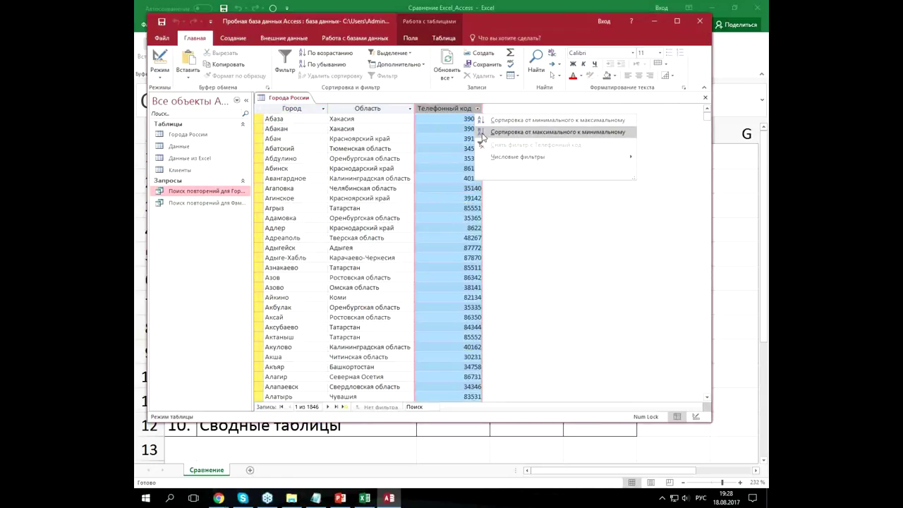
click(494, 122)
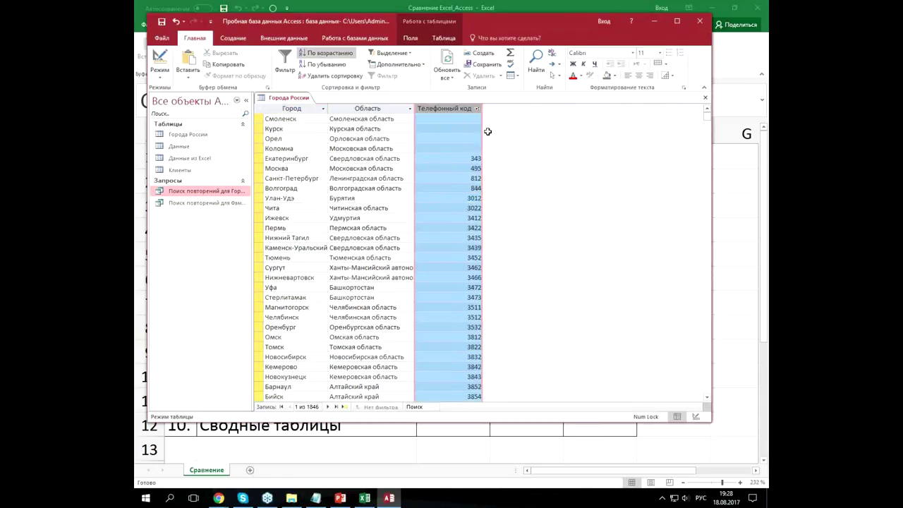
click(452, 148)
drag(262, 119, 262, 150)
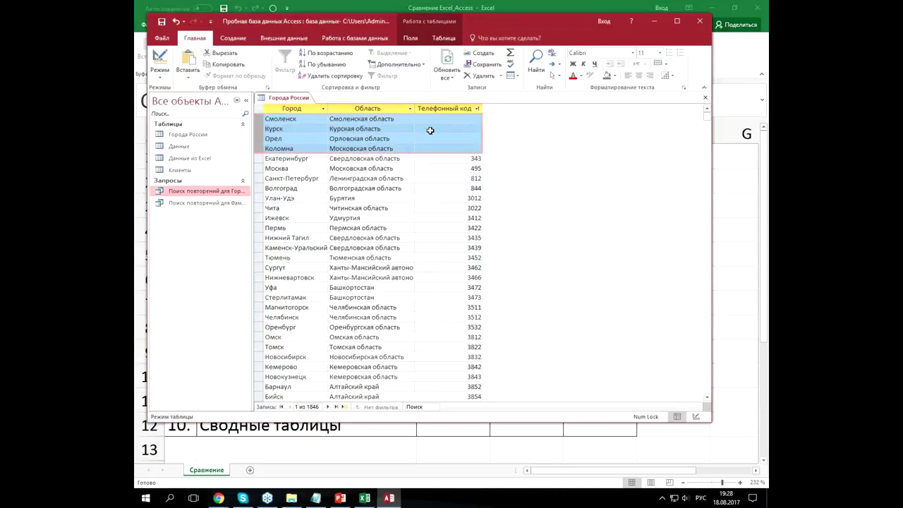
click(452, 128)
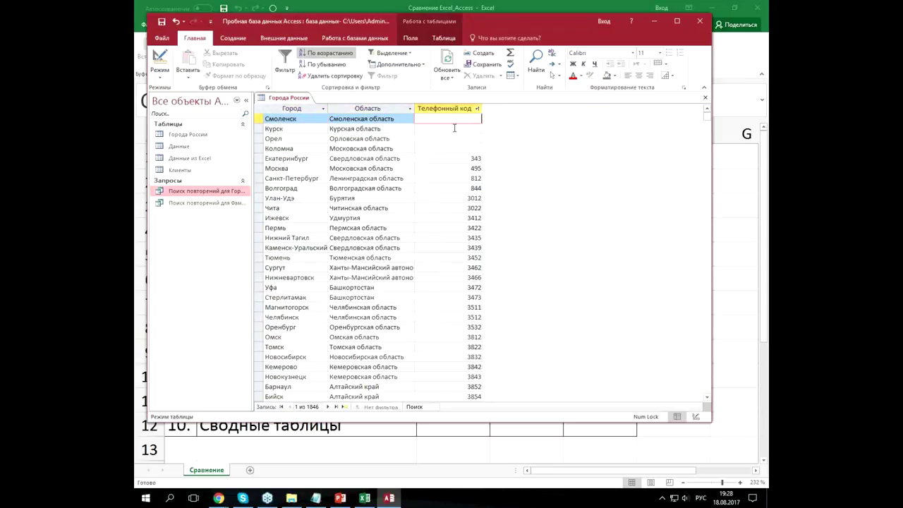
click(453, 138)
click(451, 148)
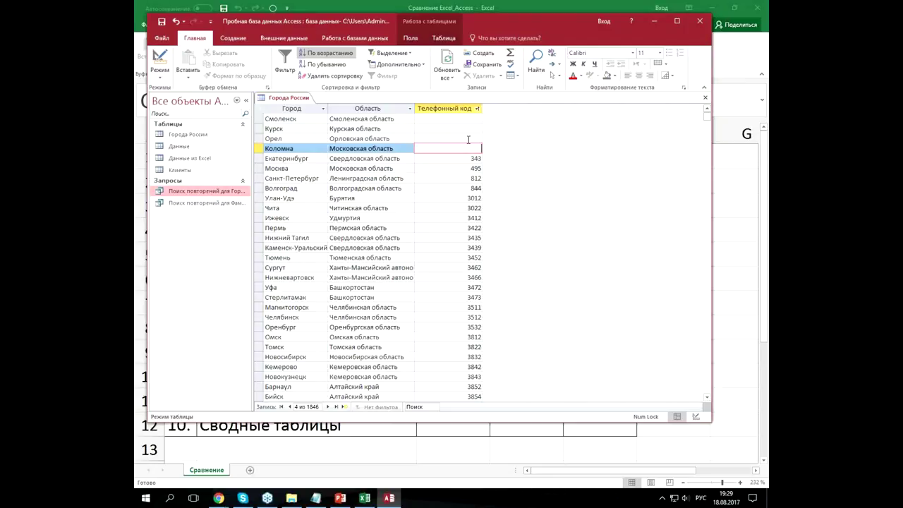
- Fill the empty codes of Смоленск, Курск, Орел and Коломна with 11, 22, 33 and 44
click(471, 119)
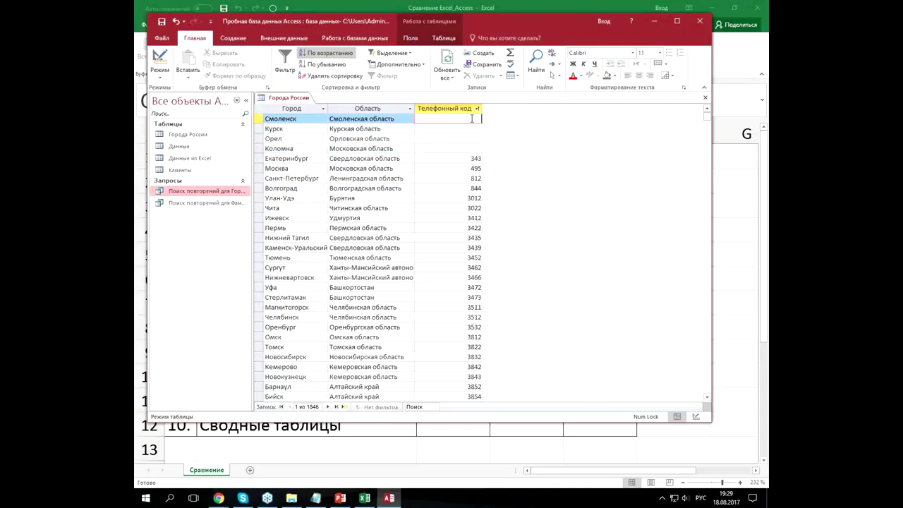
text(1)
click(470, 128)
text(22)
click(474, 139)
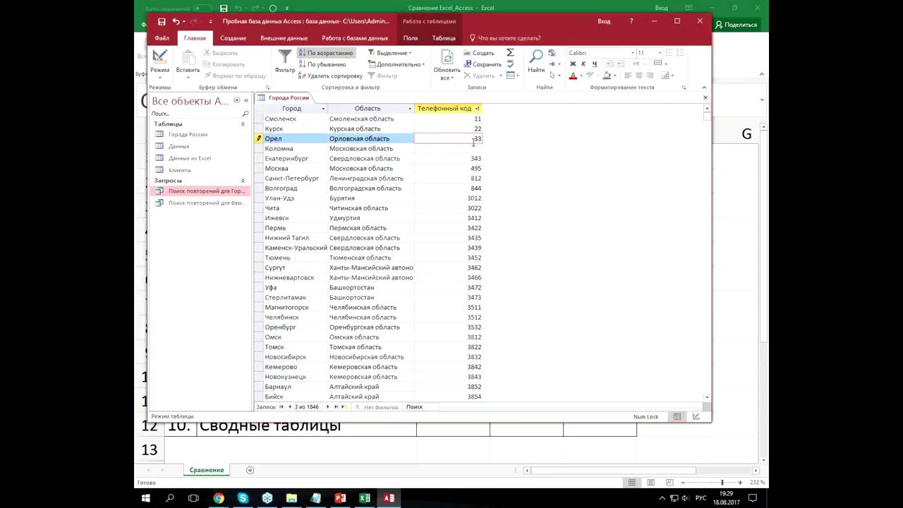
key(Down)
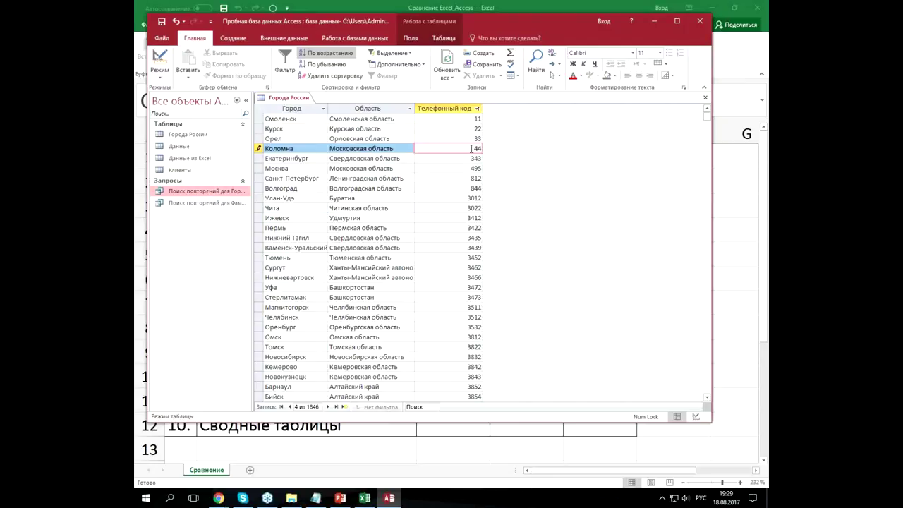
key(Up)
key(Up)
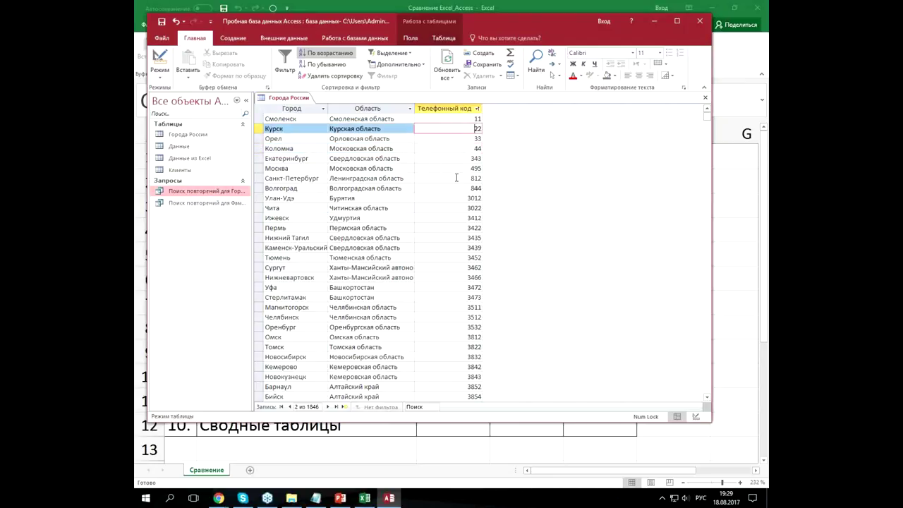
click(456, 178)
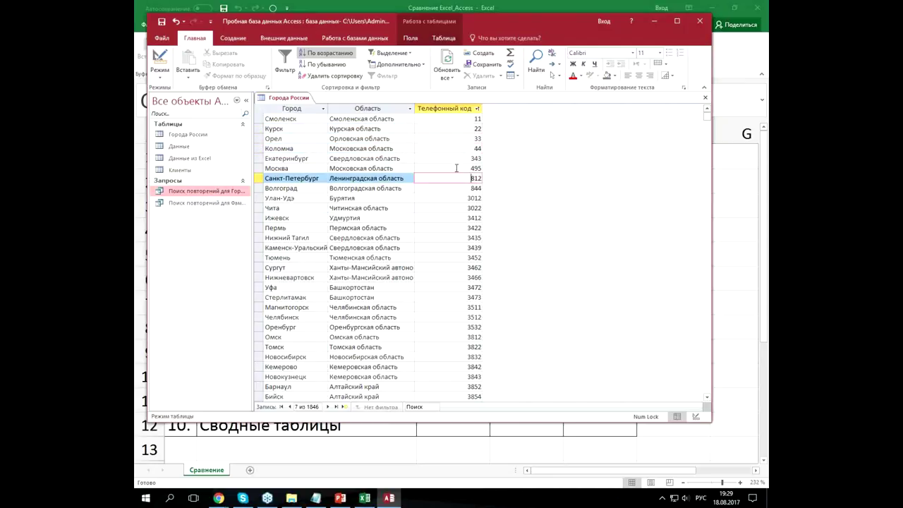
click(696, 416)
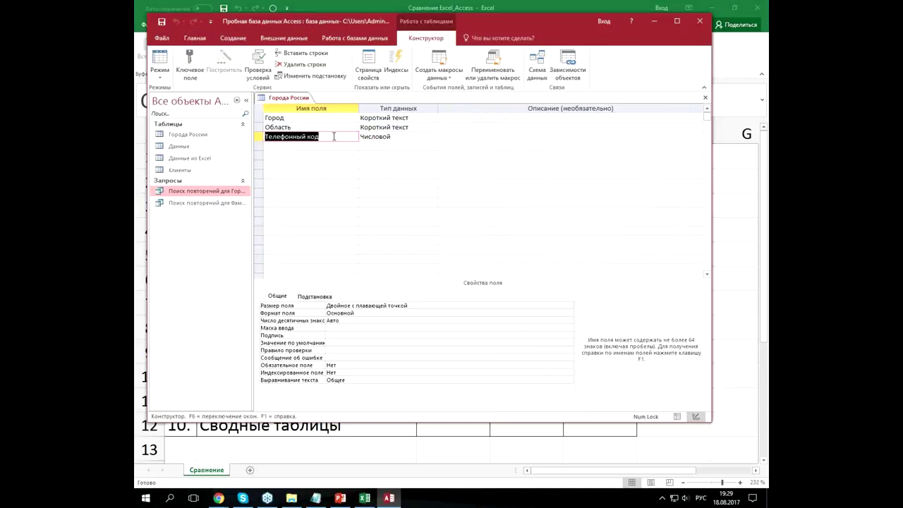
- Attempt keying Телефонный код again, dismiss the duplicate-values errors, and save back to datasheet view
click(190, 67)
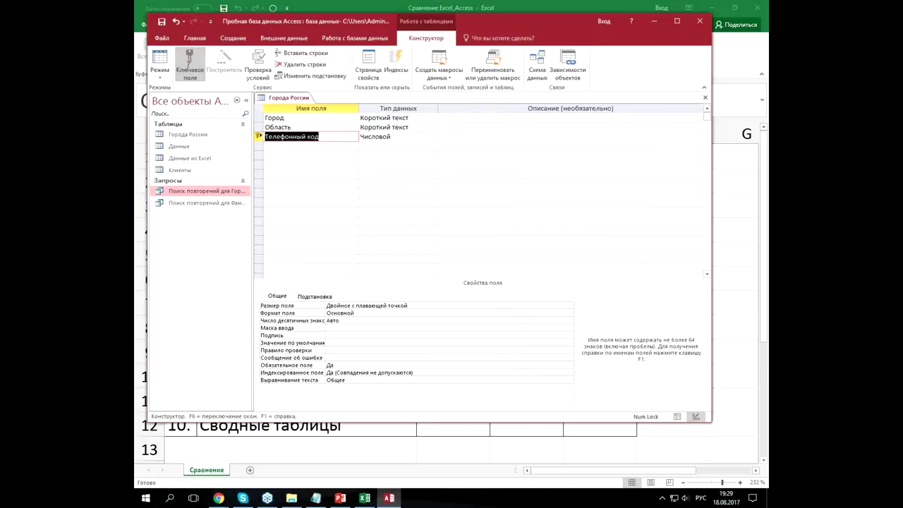
click(300, 127)
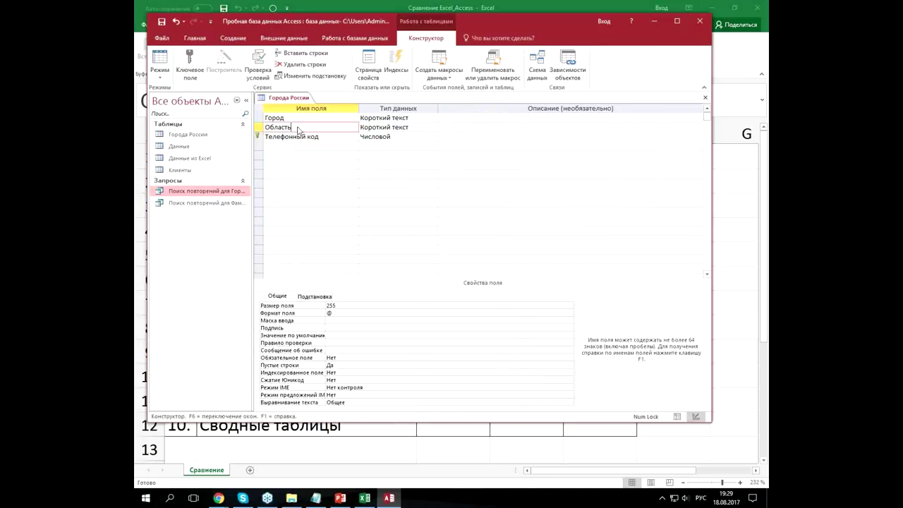
click(161, 23)
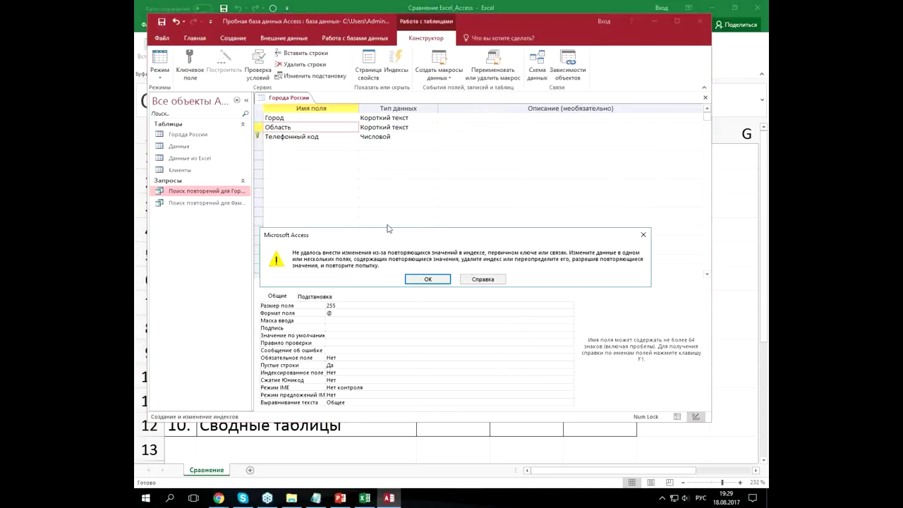
click(427, 279)
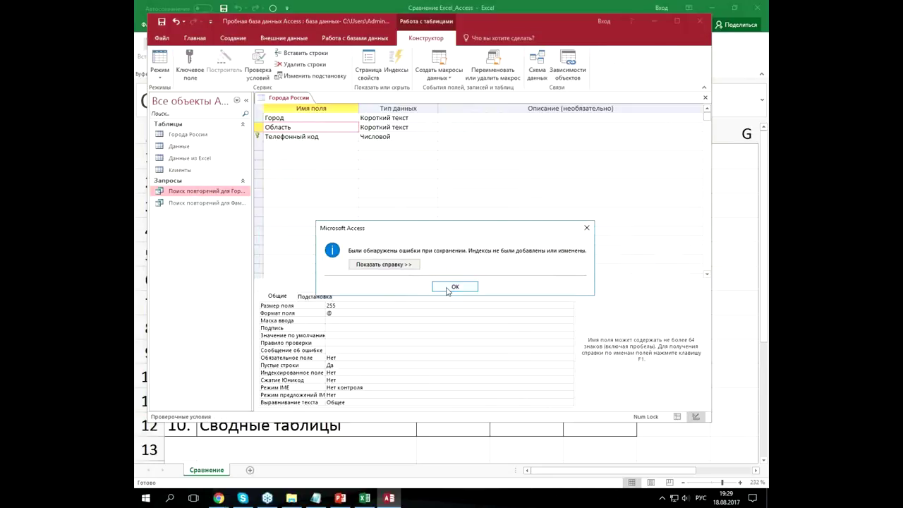
click(453, 289)
click(304, 136)
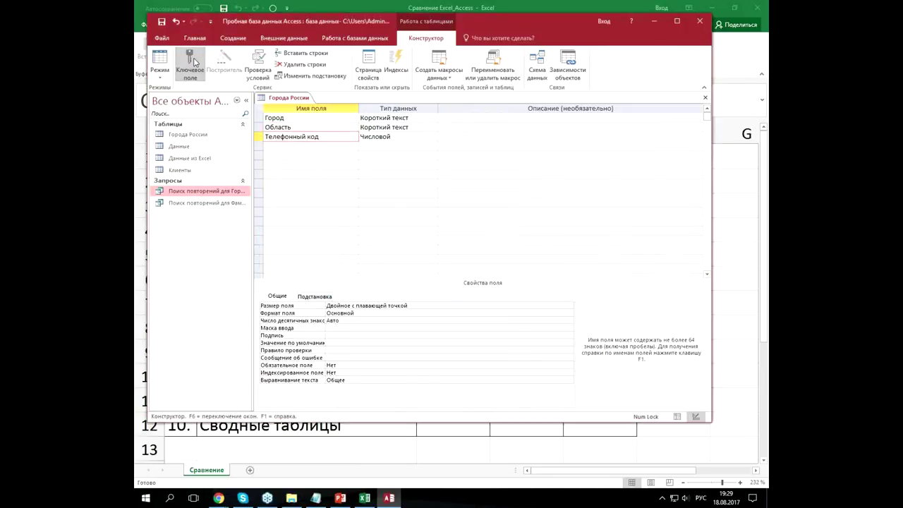
click(168, 66)
click(427, 279)
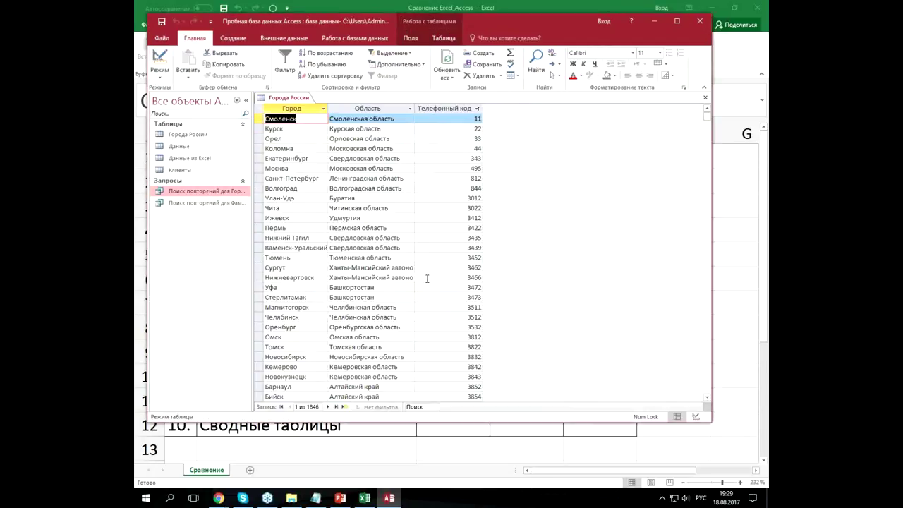
- Open the existing Поиск повторений для Города России query to review it, then close it
click(369, 187)
double_click(226, 192)
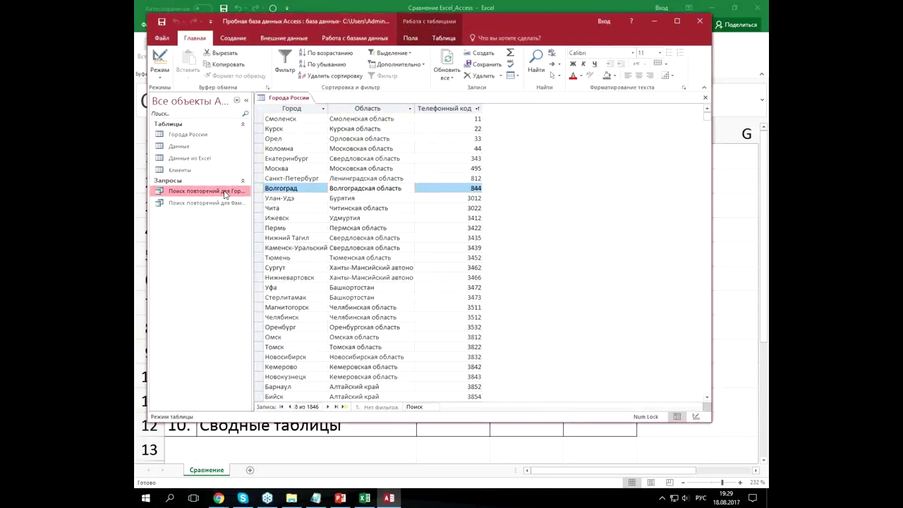
click(705, 98)
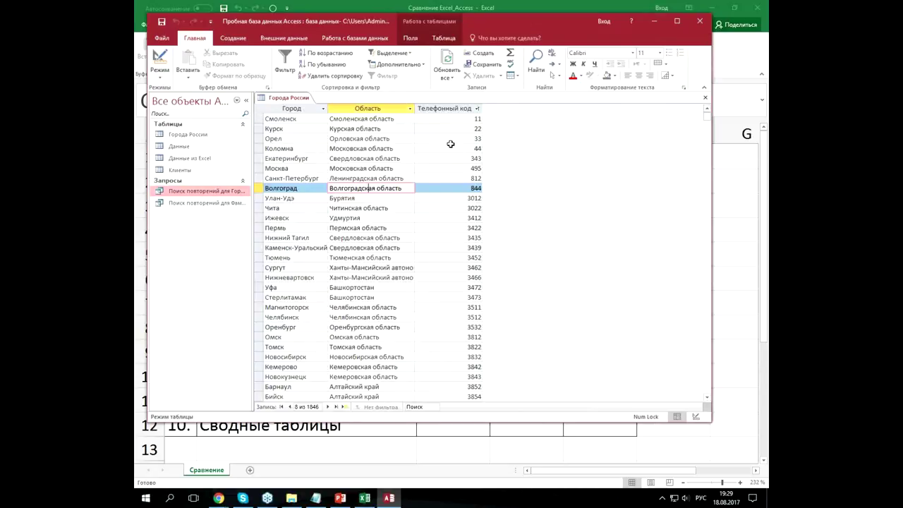
- Start a Find Duplicates query wizard on Города России, checking the Телефонный код field
click(239, 39)
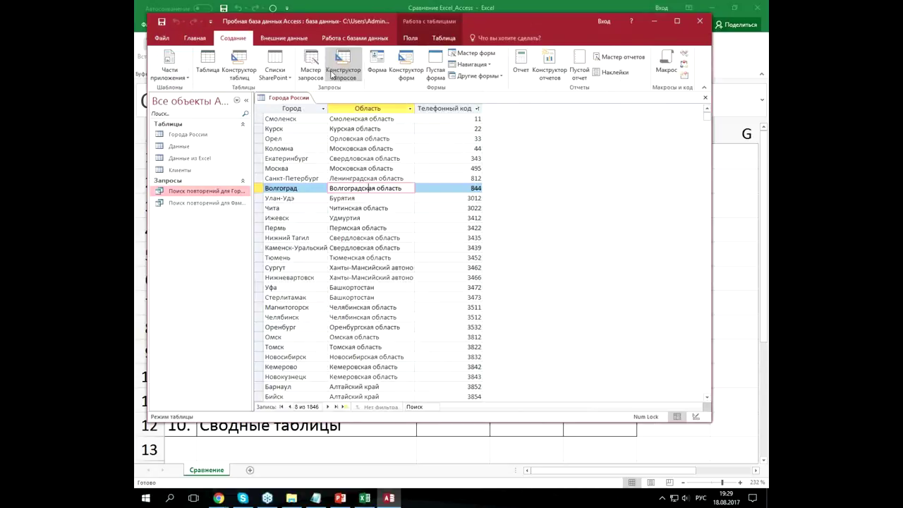
click(311, 65)
click(462, 148)
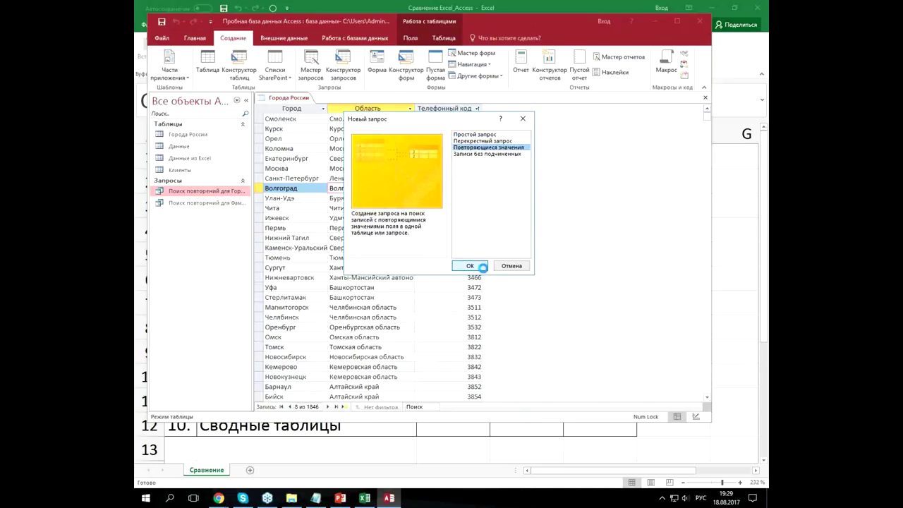
click(480, 267)
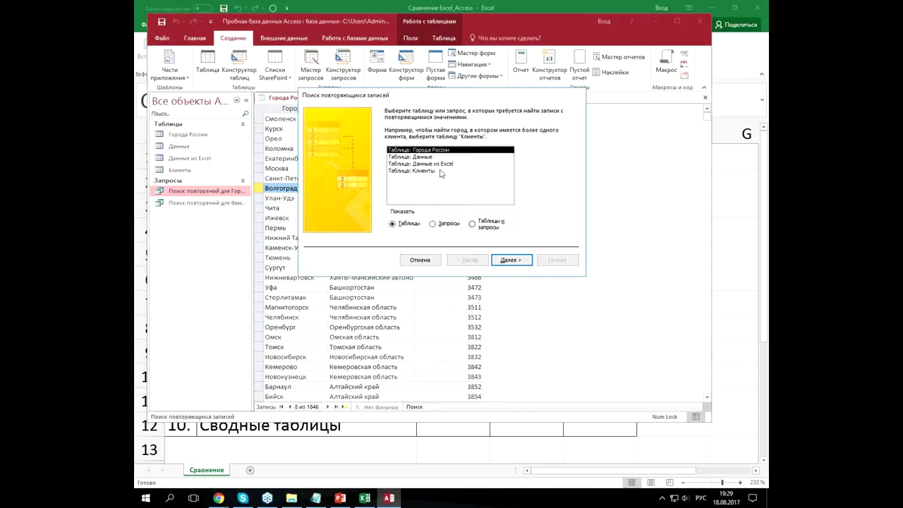
click(511, 260)
click(396, 167)
click(466, 156)
- Add Город and Область as extra fields, append ' 2' to the query name, and finish
click(511, 260)
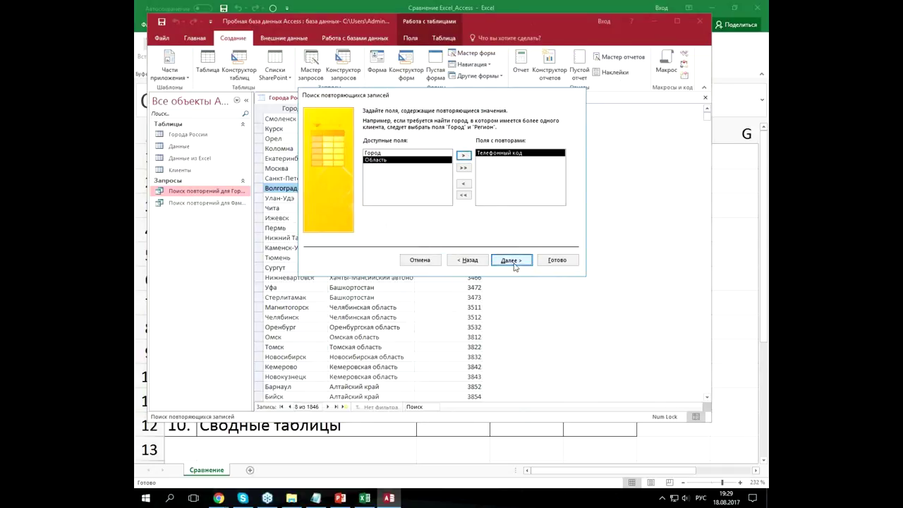
click(463, 168)
click(512, 260)
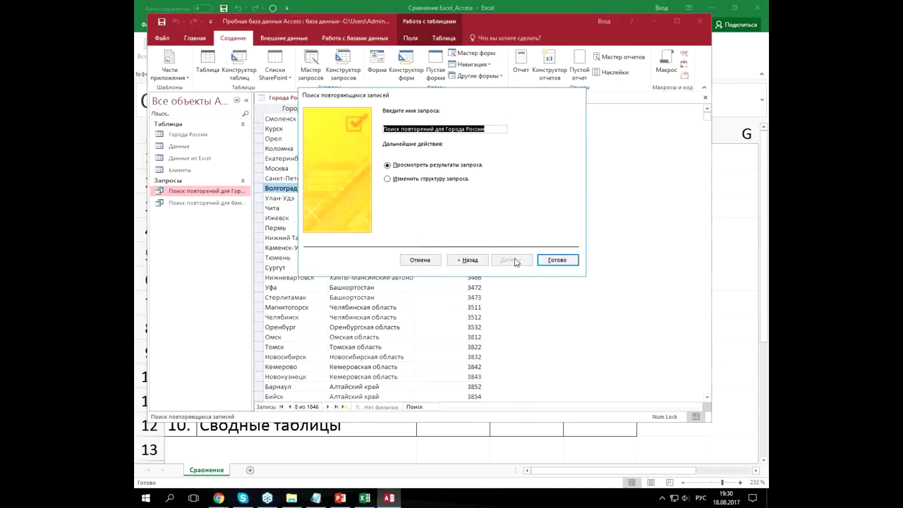
click(497, 137)
text(2)
click(553, 261)
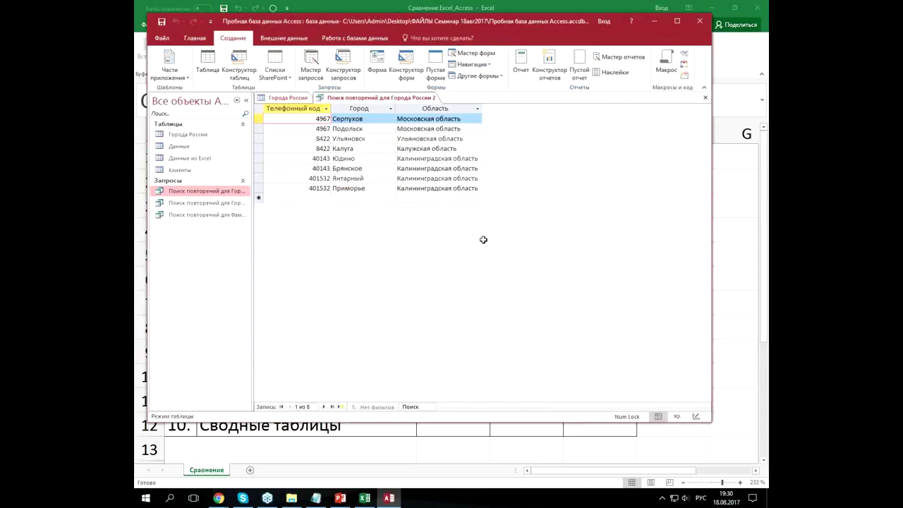
- Auto-fit the Город column, then move into the Ульяновск row's phone code cell
double_click(396, 111)
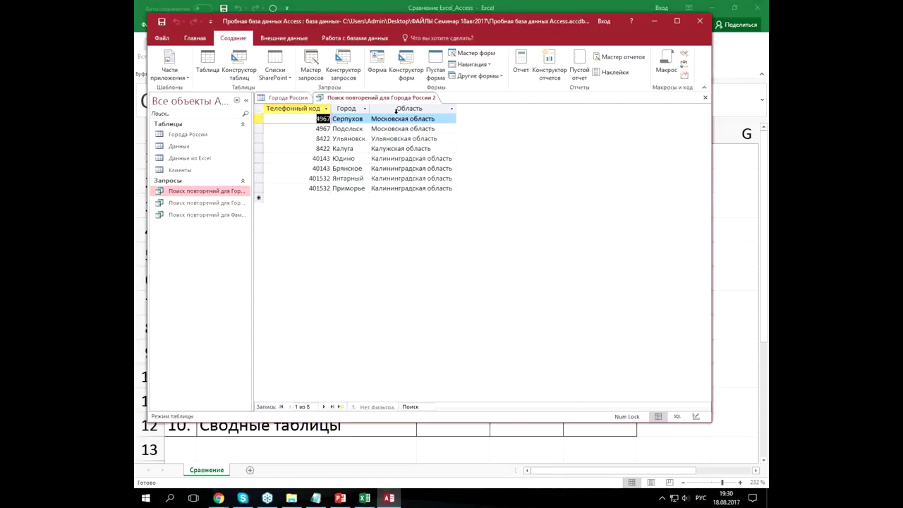
click(359, 157)
click(310, 149)
click(303, 118)
click(301, 128)
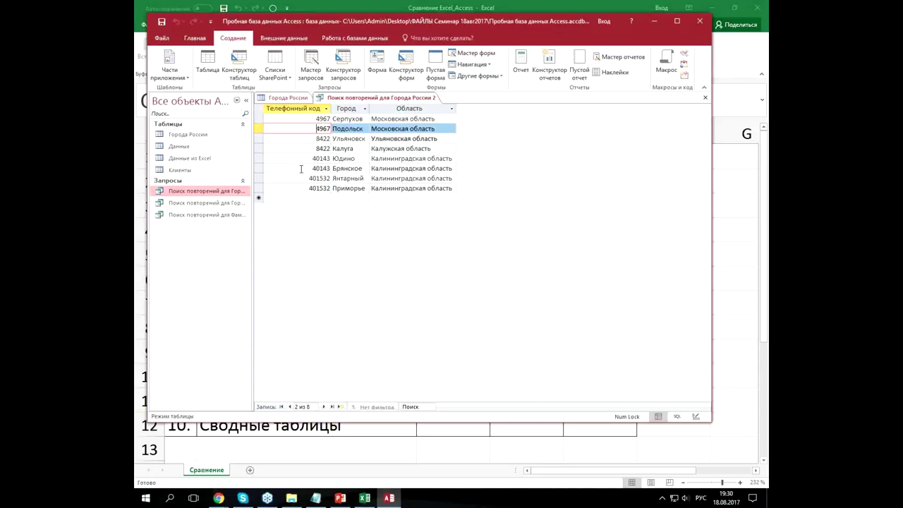
click(348, 148)
click(351, 138)
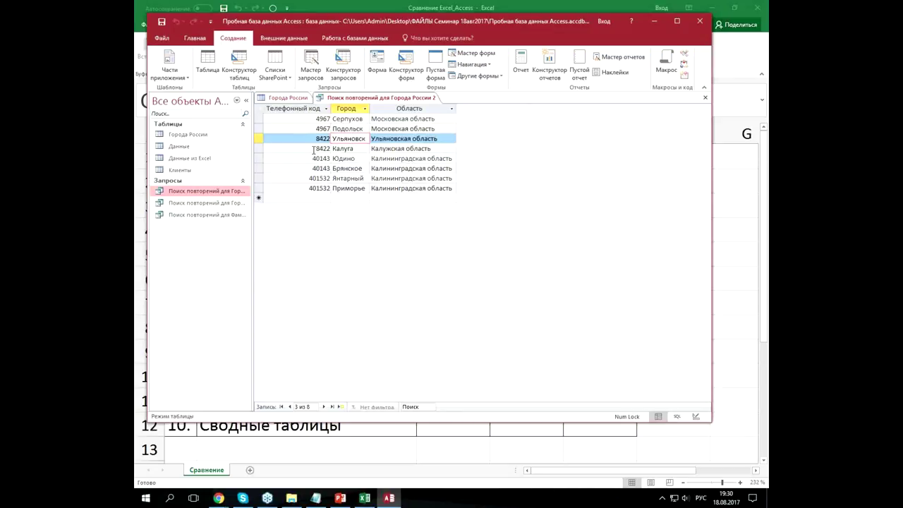
key(shift+Tab)
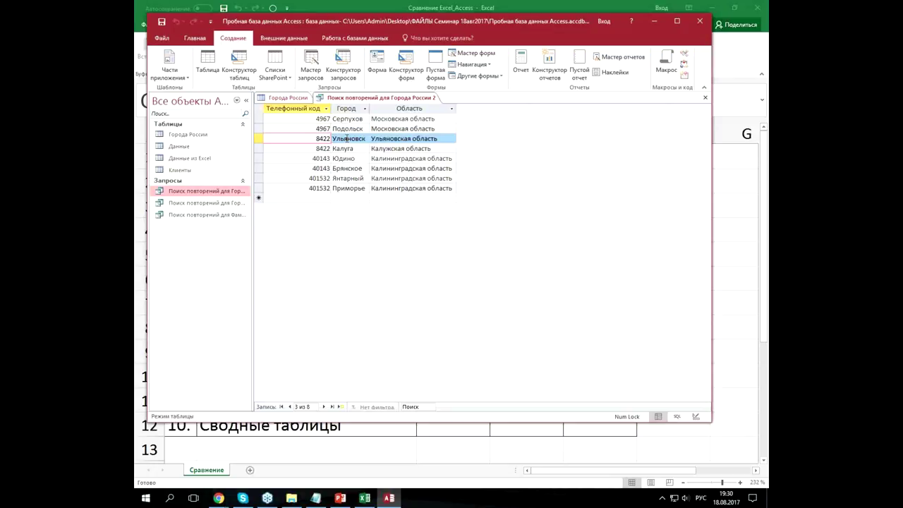
- Change Ульяновск and Калуга codes to 8422001/8422002, and Юдино and Брянское to 401430001/401430002
text(001)
key(Down)
text(002)
click(325, 168)
click(330, 158)
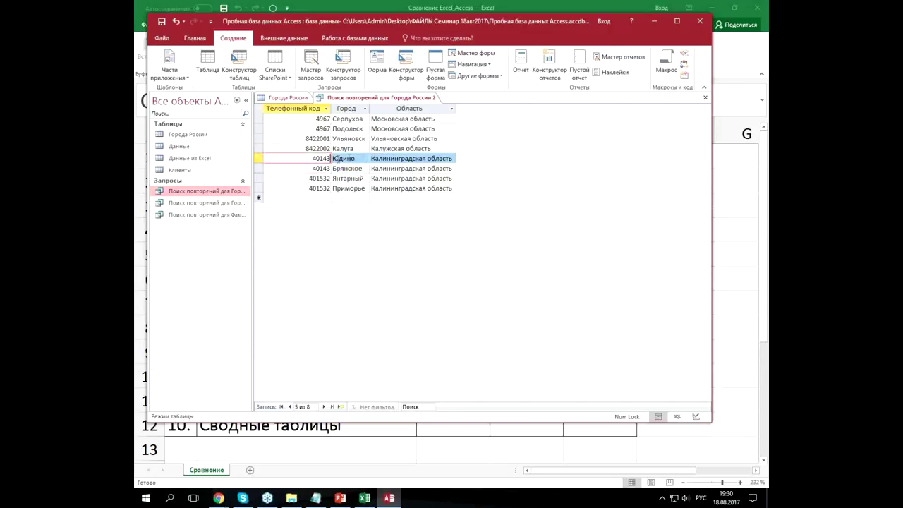
text(0001)
click(329, 168)
text(0002)
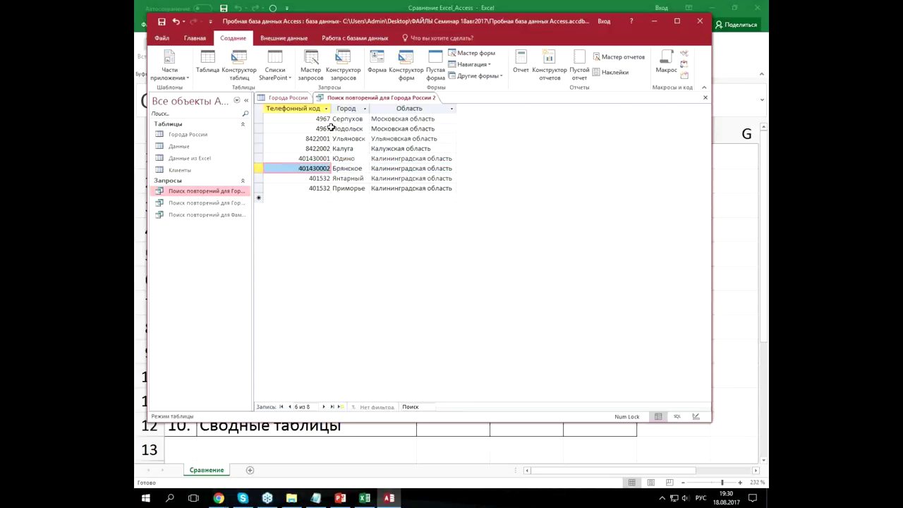
click(331, 129)
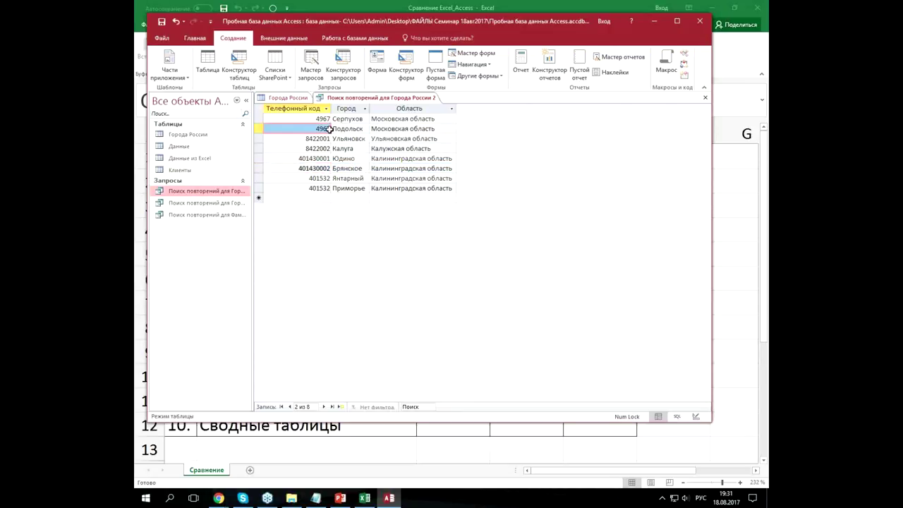
- Change Подольск to 4967002 and Серпухов to 4967001, then close the duplicates query
click(329, 128)
key(shift+Right)
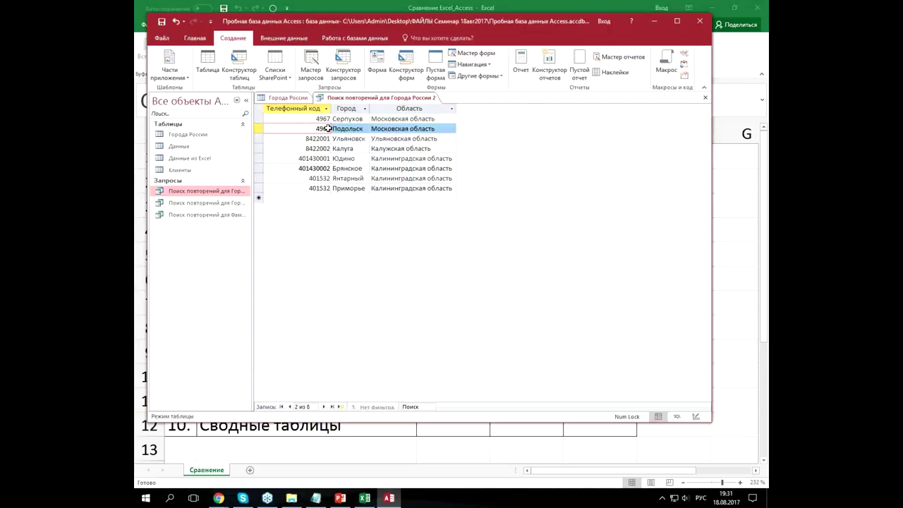
text(00)
text(2)
click(332, 119)
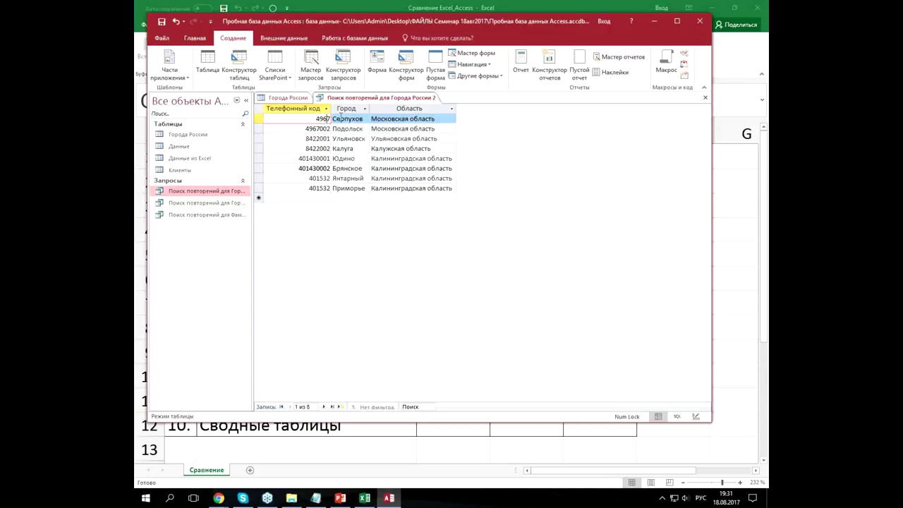
text(001)
click(322, 148)
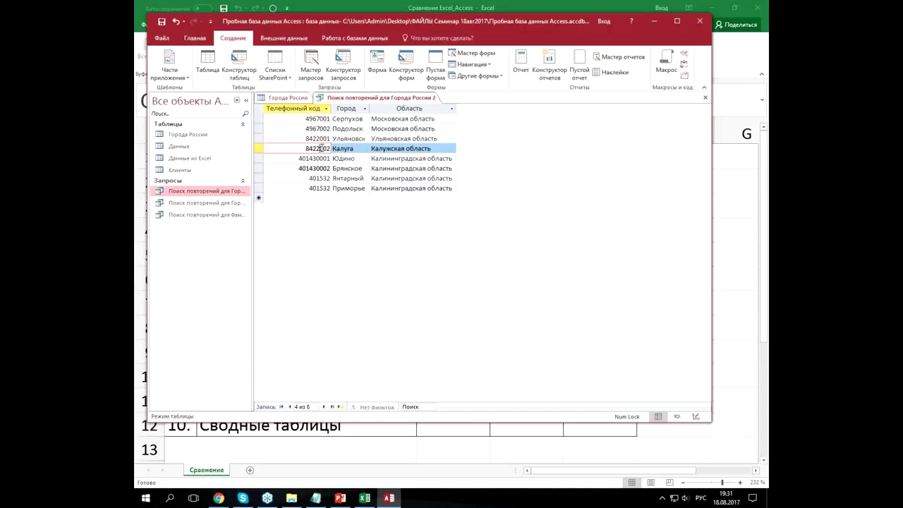
click(311, 119)
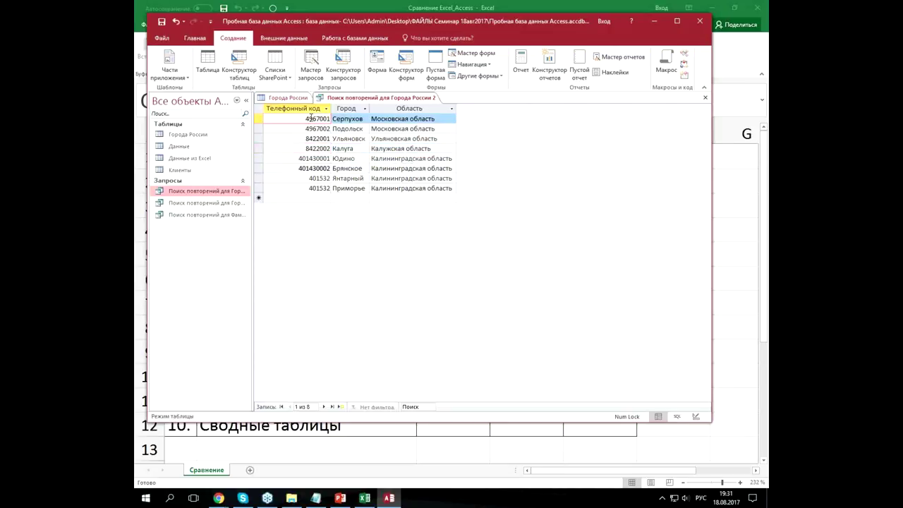
click(306, 148)
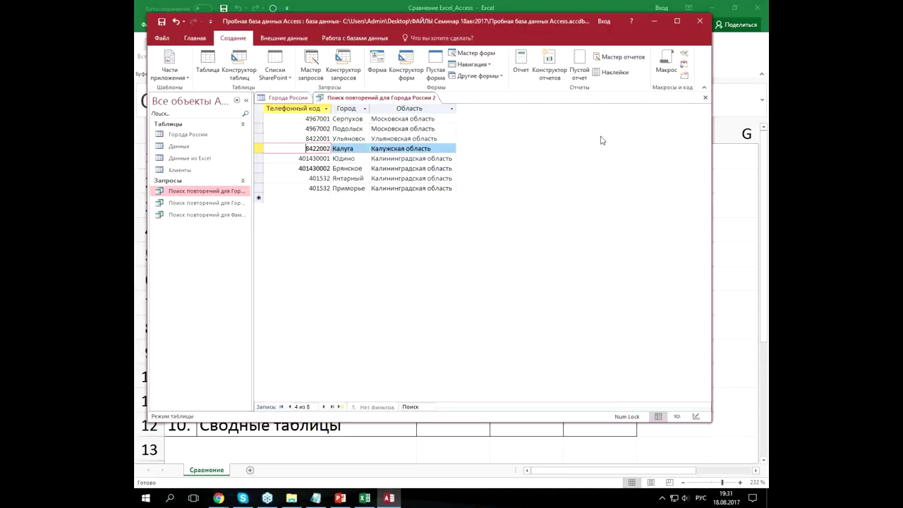
click(704, 97)
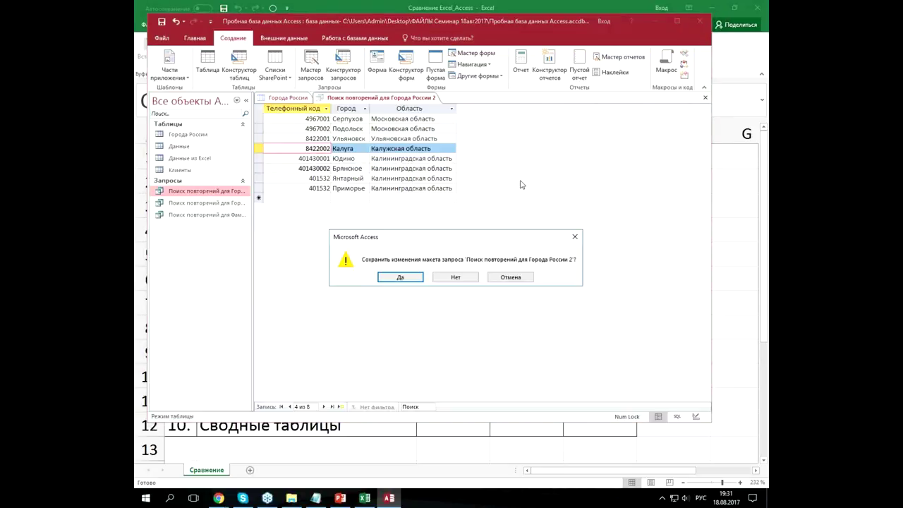
- Save the query layout and try making Телефонный код the primary key, which fails on duplicates
click(402, 277)
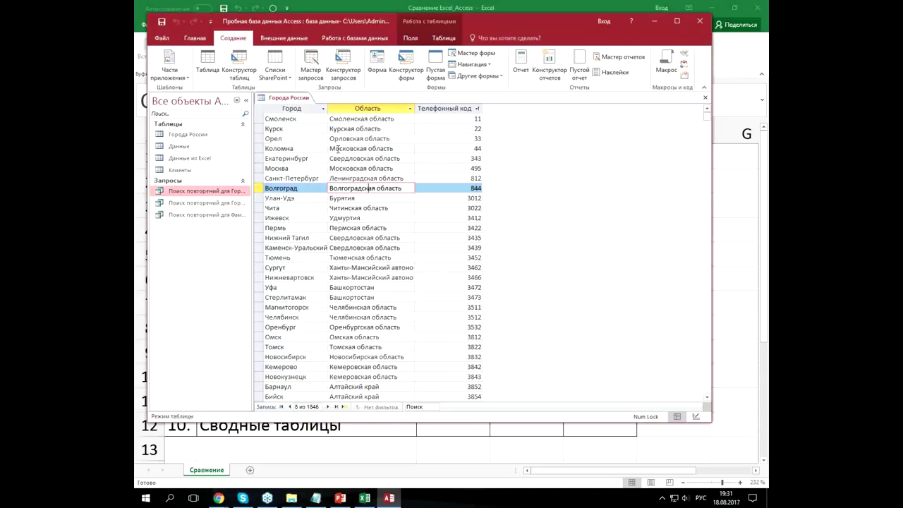
click(399, 158)
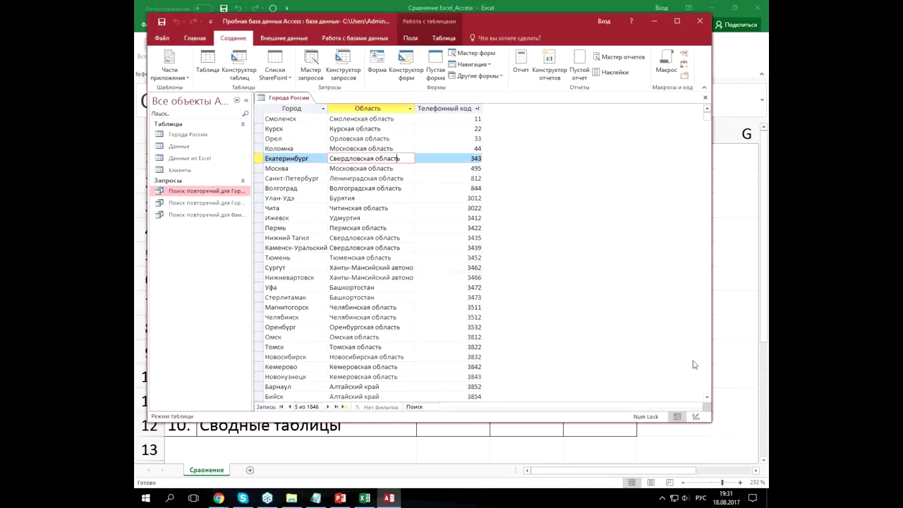
click(696, 417)
click(189, 63)
key(ctrl+s)
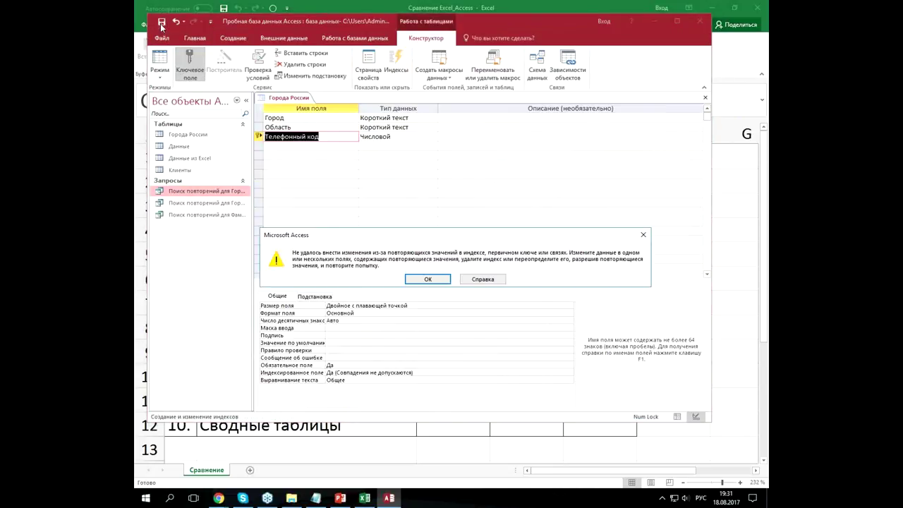
click(446, 281)
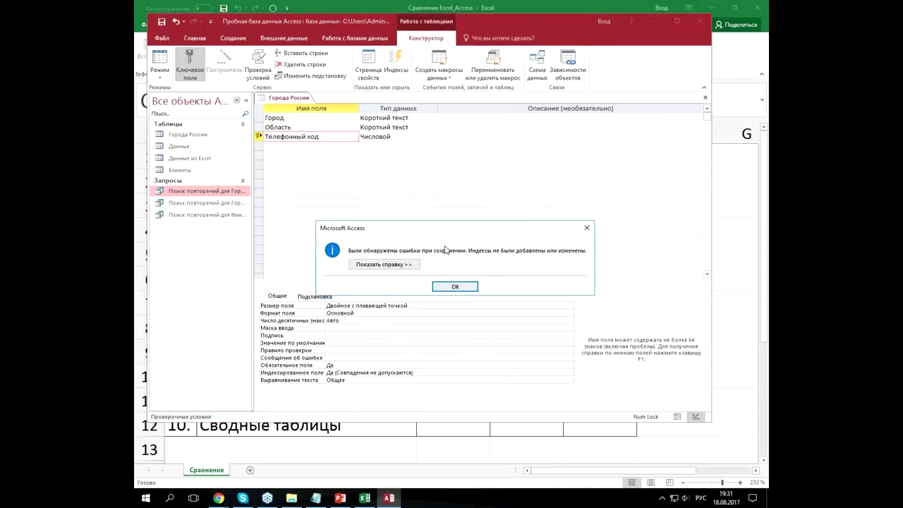
click(457, 288)
- Remove the primary key from Телефонный код, then close and save the Города России design
click(280, 137)
click(197, 64)
click(704, 97)
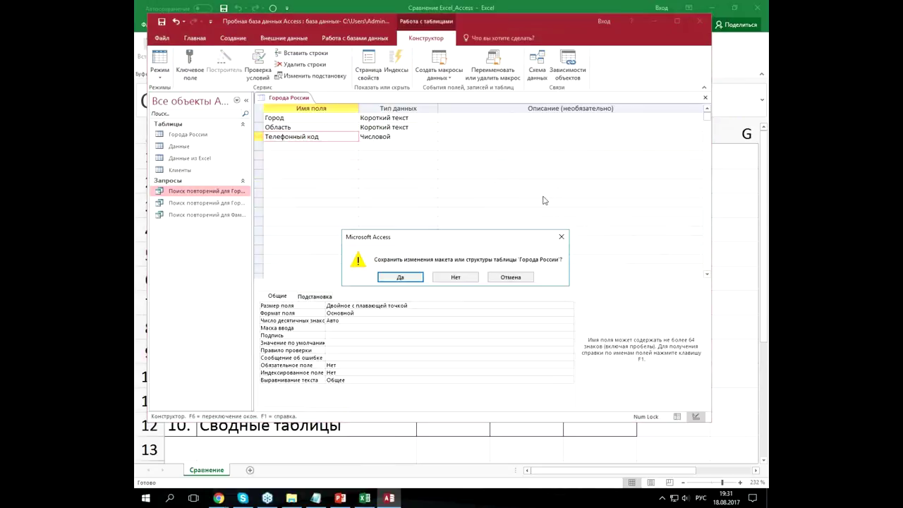
click(402, 279)
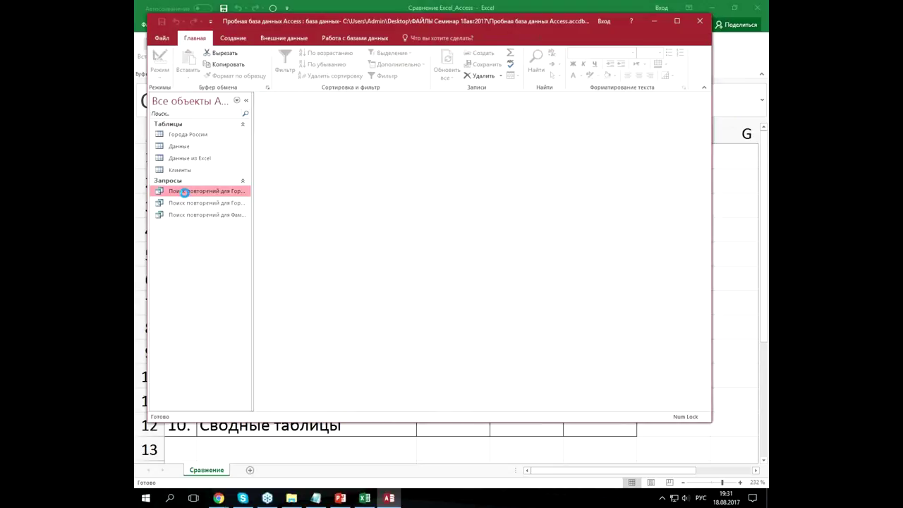
- Open both duplicates queries and change Янтарный and Приморье codes to 401532001 and 401532002
double_click(184, 192)
double_click(199, 204)
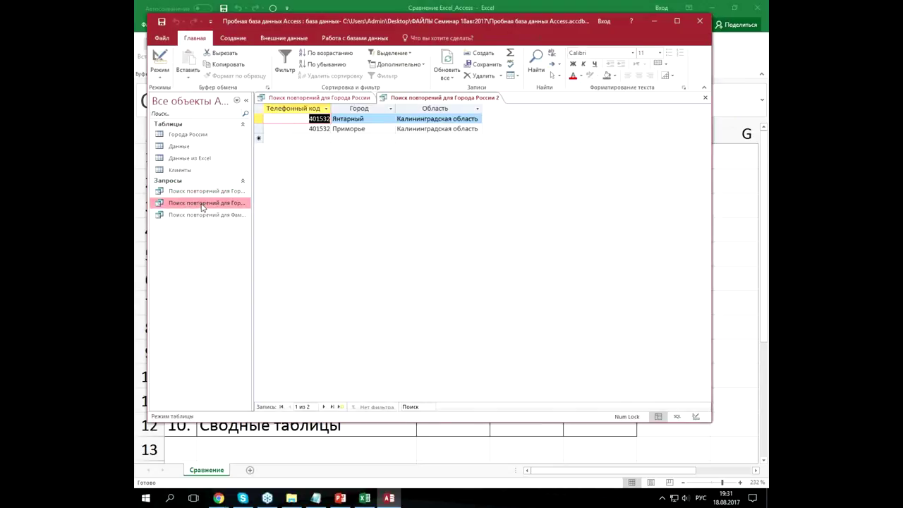
drag(330, 109, 369, 109)
click(367, 118)
text(001)
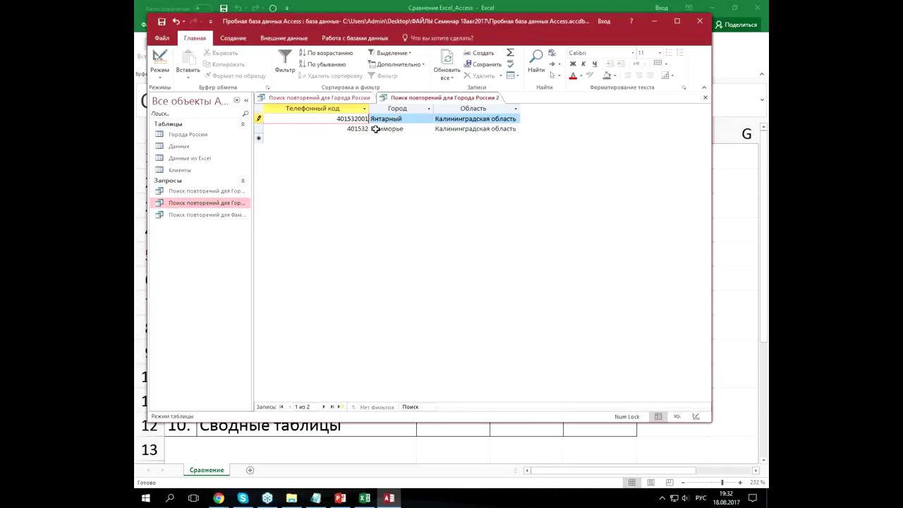
click(368, 130)
text(0)
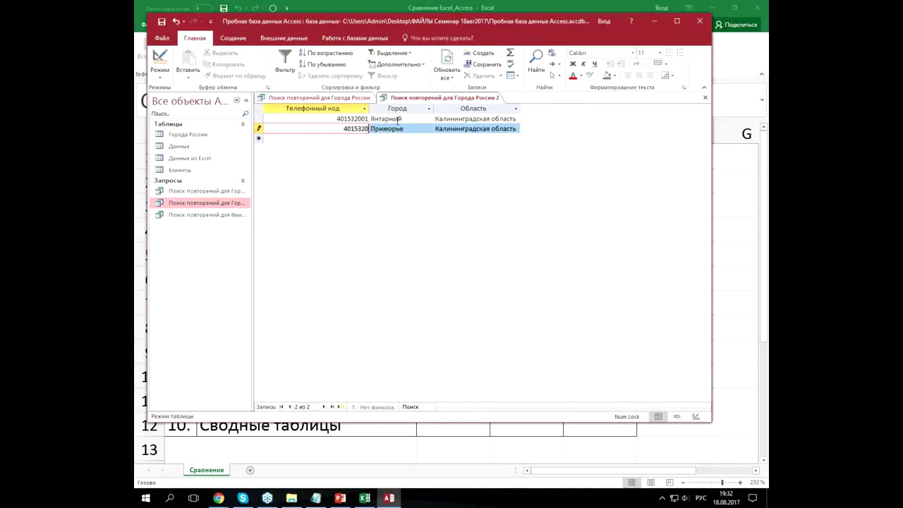
text(02)
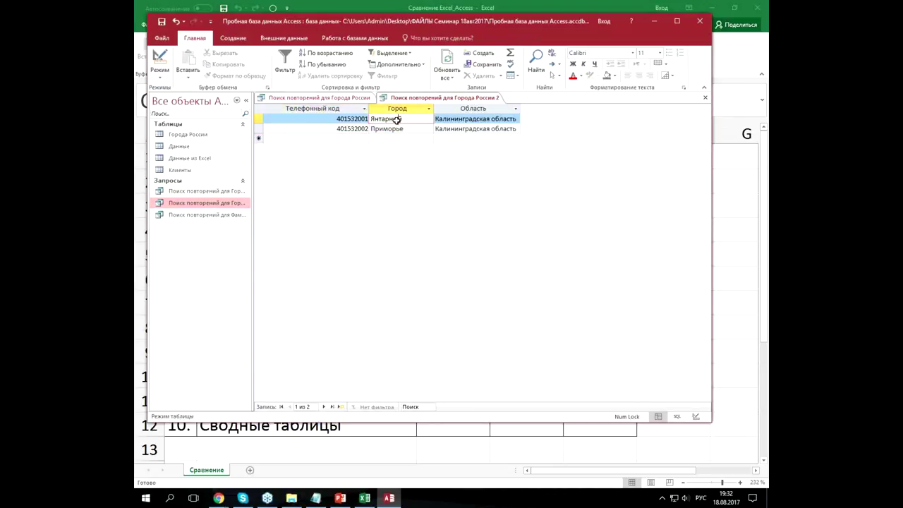
- Close both duplicate-search queries, saving the layout changes
click(705, 98)
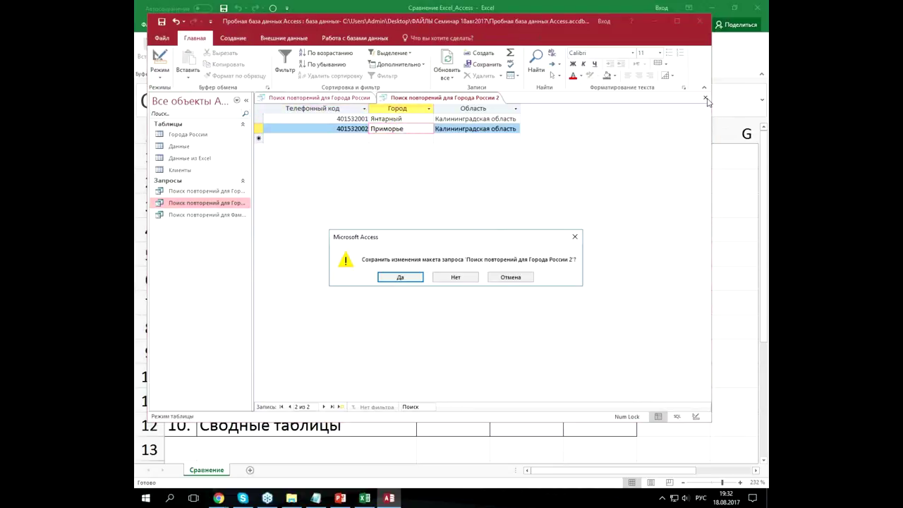
click(415, 278)
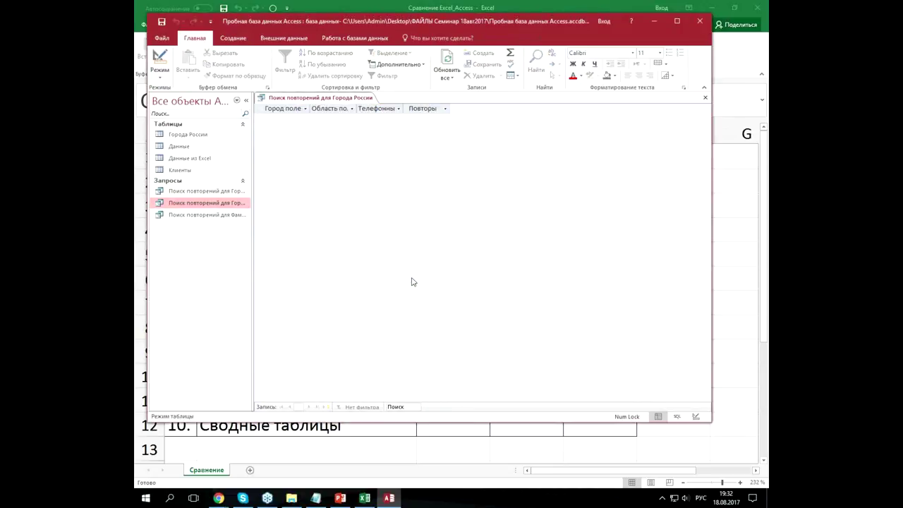
click(705, 98)
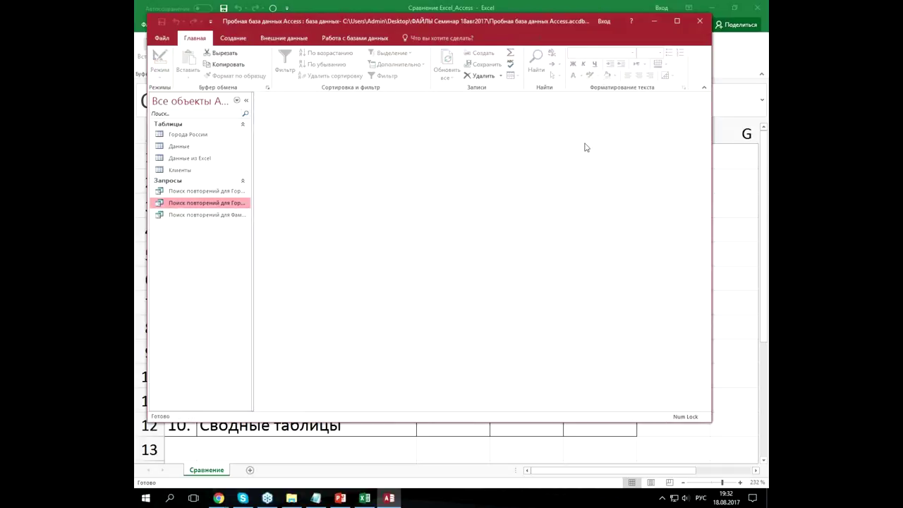
- In Города России's design view, set Телефонный код as the key field, save, and return to datasheet view
right_click(189, 138)
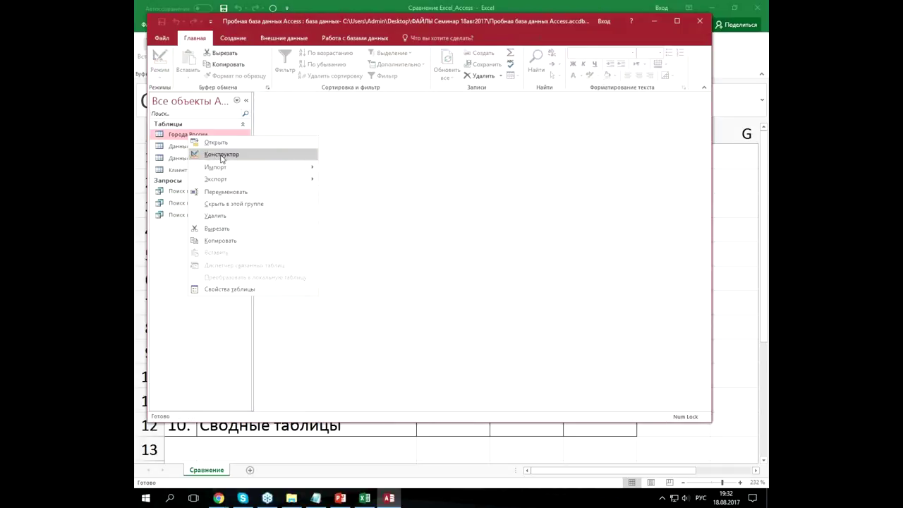
click(220, 154)
click(303, 137)
click(189, 64)
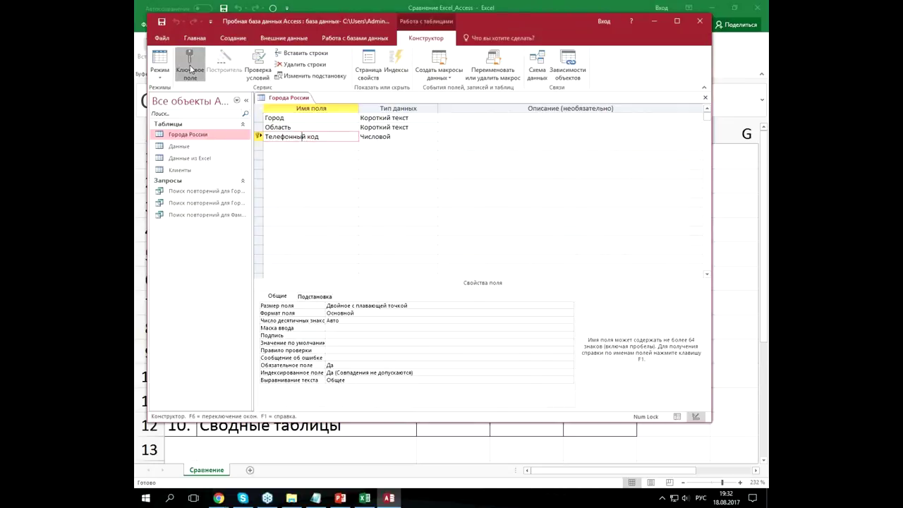
click(283, 147)
click(284, 139)
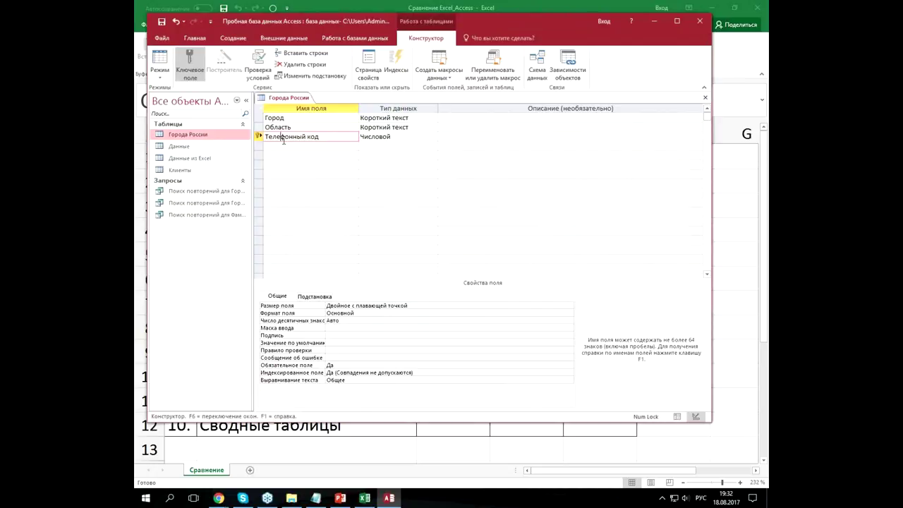
click(162, 23)
click(292, 146)
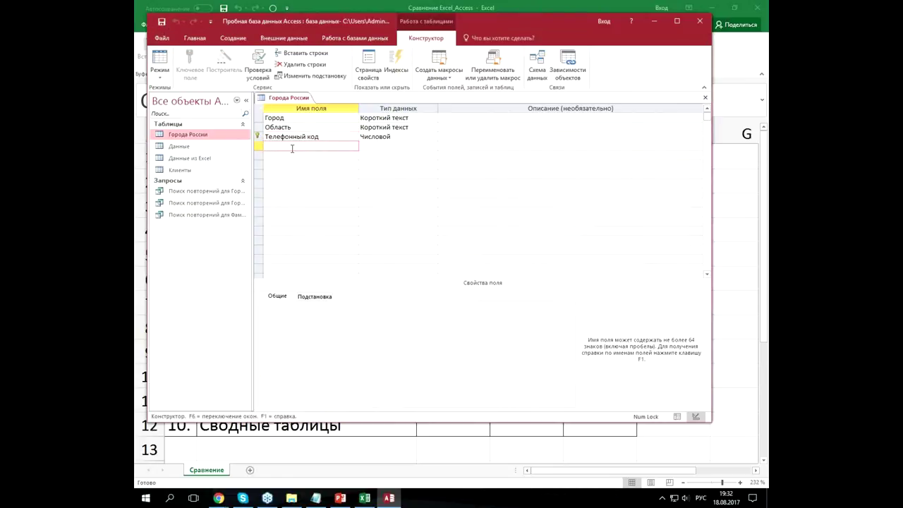
click(159, 62)
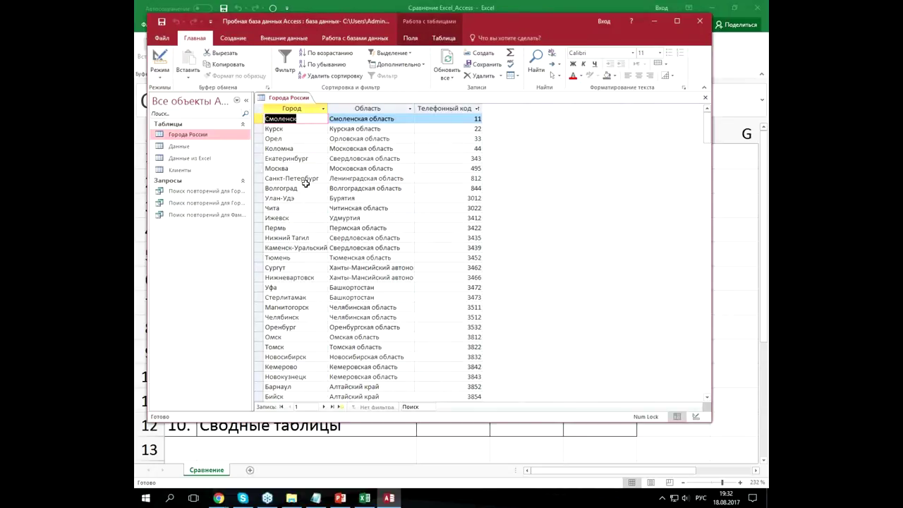
- Sort Города России by Город ascending
click(305, 186)
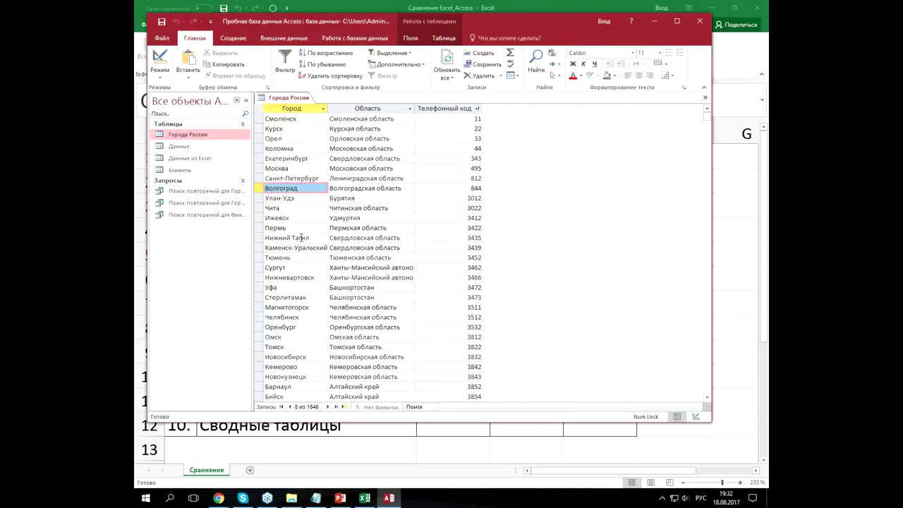
click(300, 228)
click(305, 53)
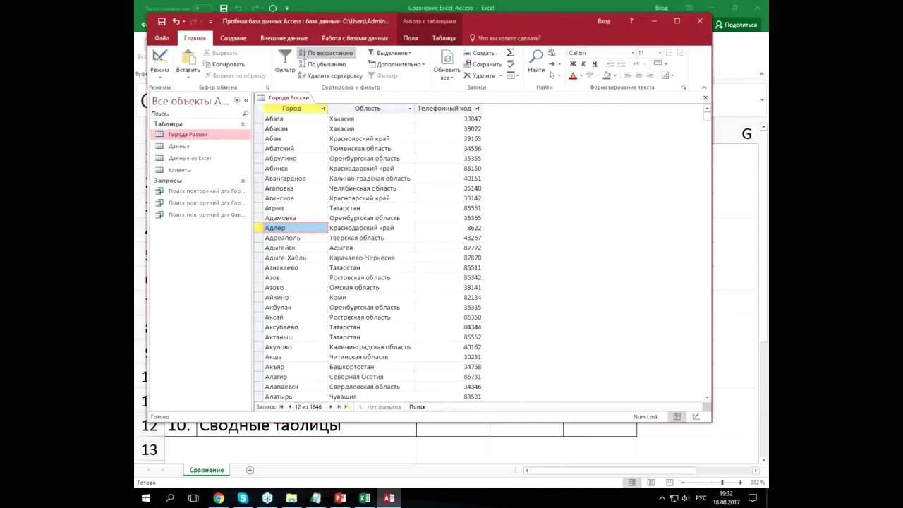
- Copy Адлер's phone code 8622 into a new record's Телефонный код cell
click(259, 228)
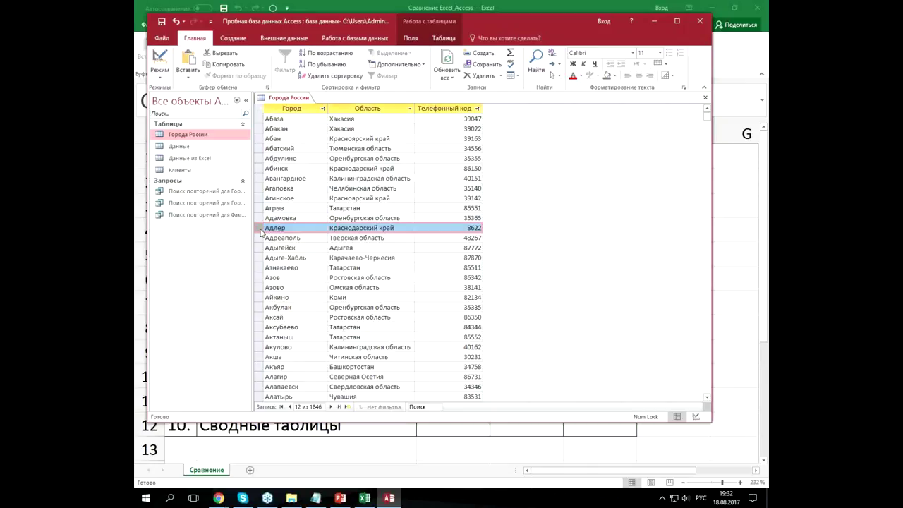
drag(464, 228, 485, 233)
key(ctrl+c)
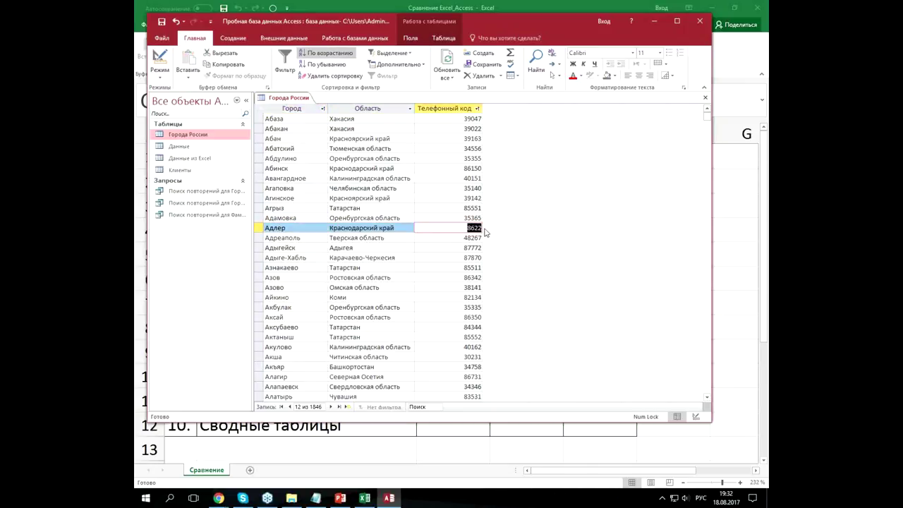
key(ctrl+plus)
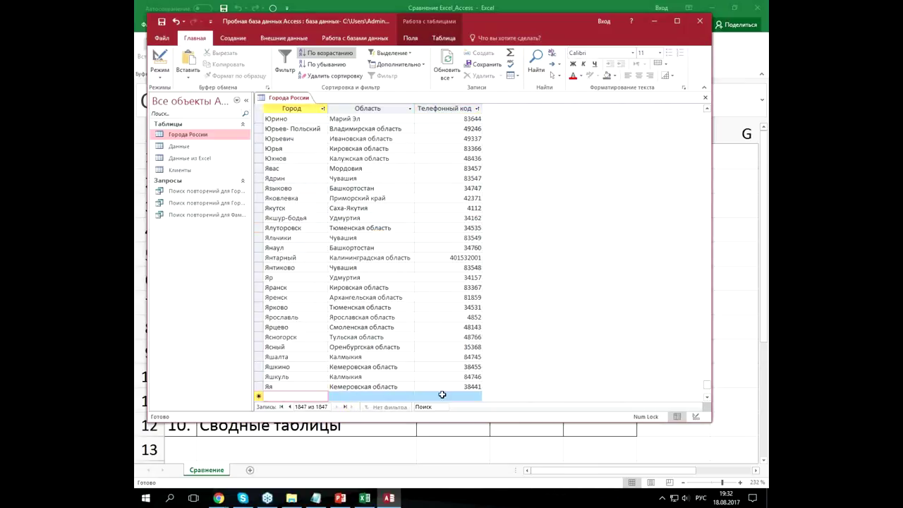
scroll(442, 395, down, 3)
click(440, 311)
key(ctrl+v)
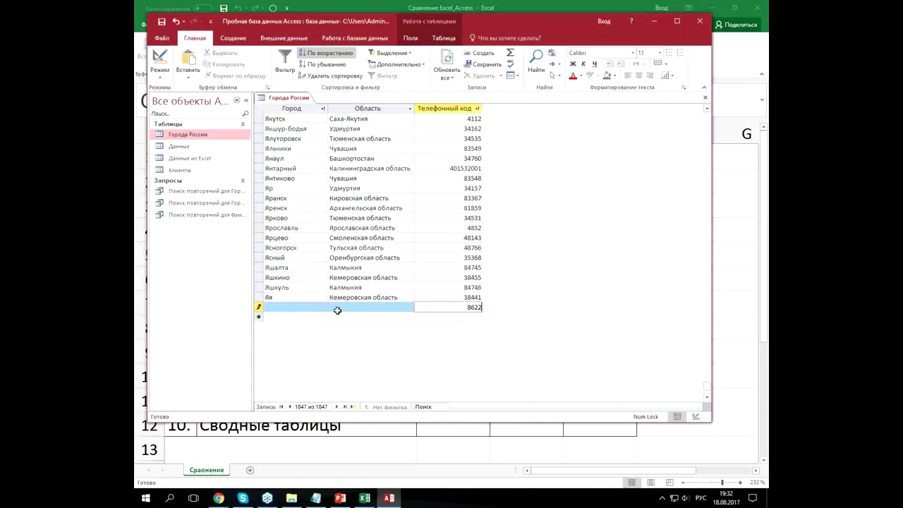
- Enter city 'цукцук' and region '2342342', accept the duplicate-value error, and cancel the record
click(300, 307)
text(цукцук)
click(359, 309)
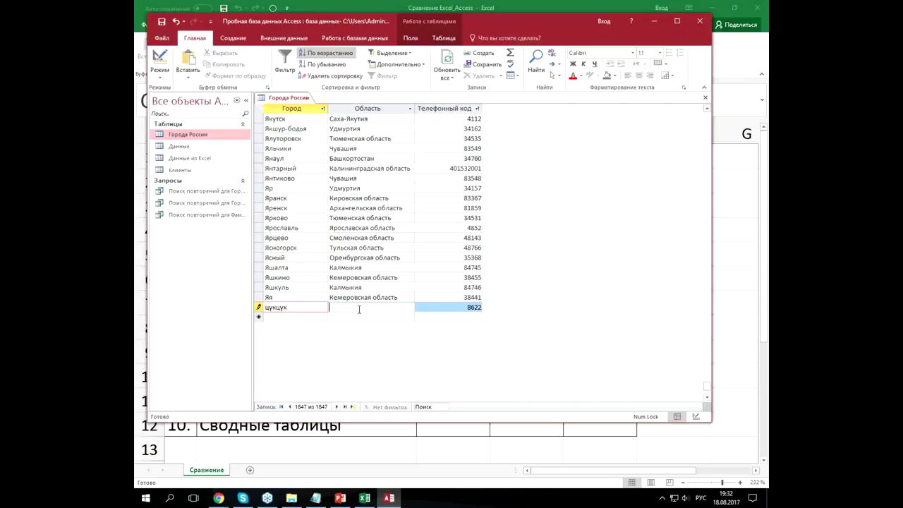
text(2342342)
click(364, 294)
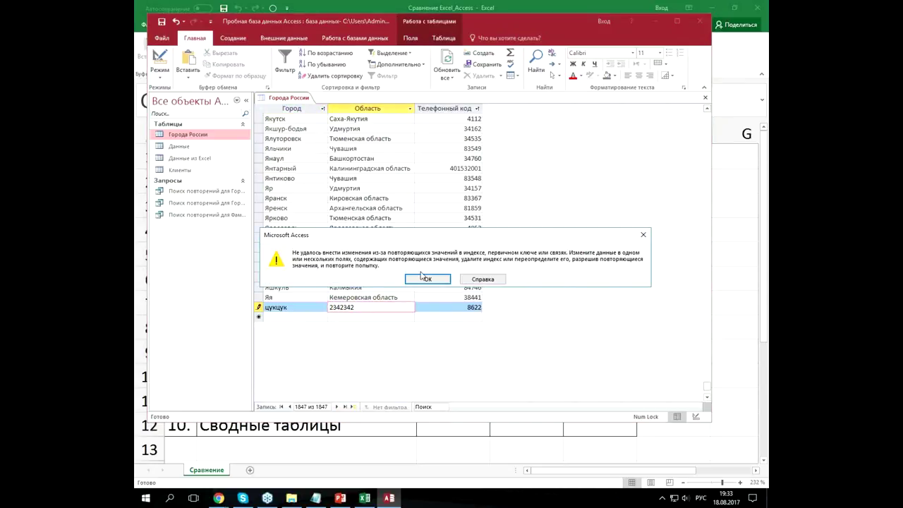
click(442, 281)
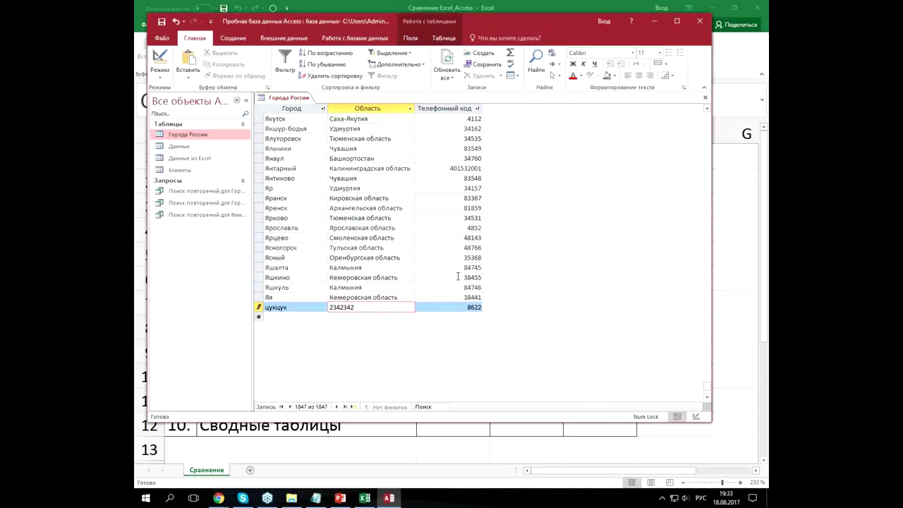
key(Escape)
key(Escape)
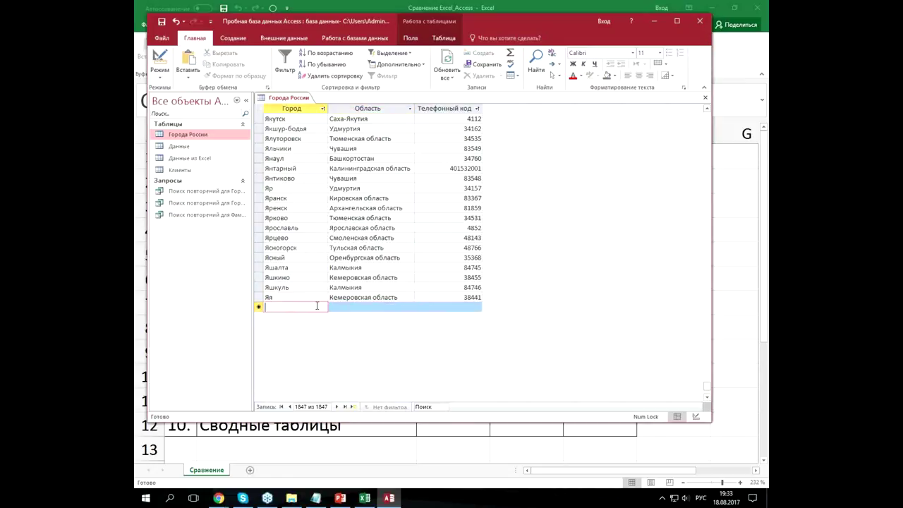
- Switch Города России back to design view
click(293, 188)
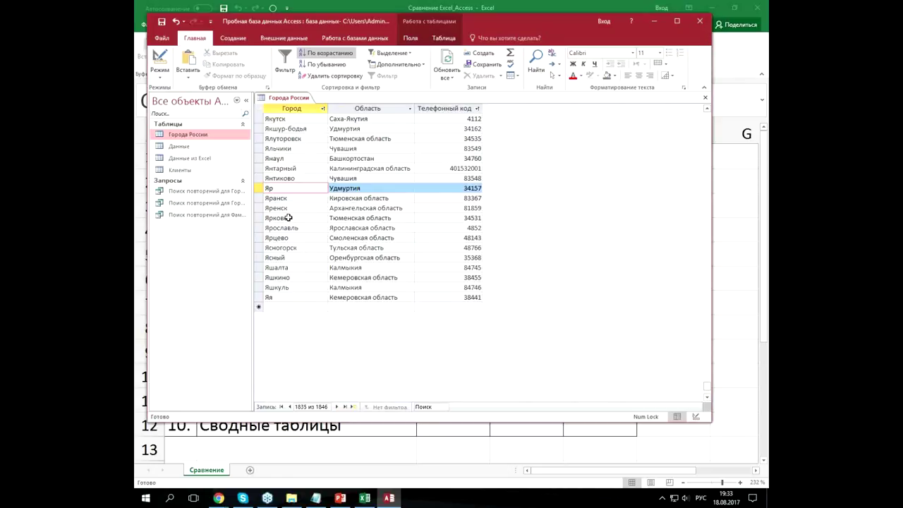
key(Tab)
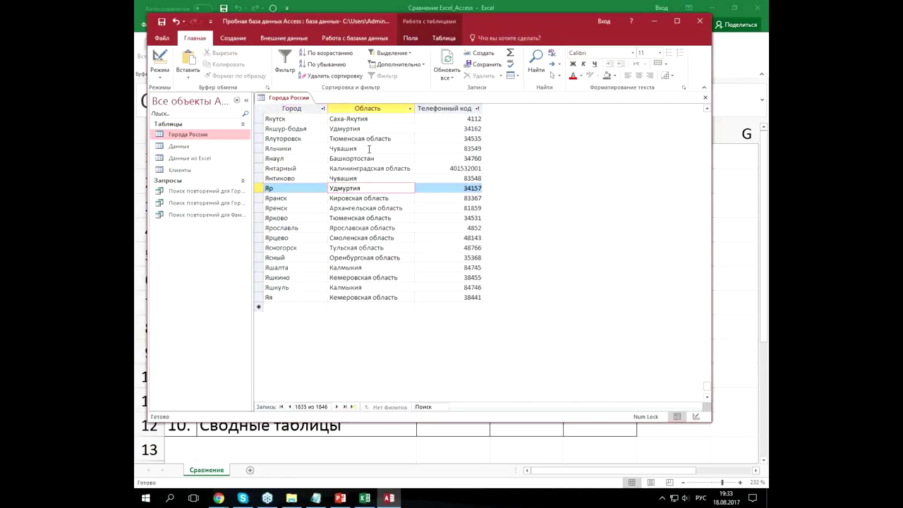
click(160, 58)
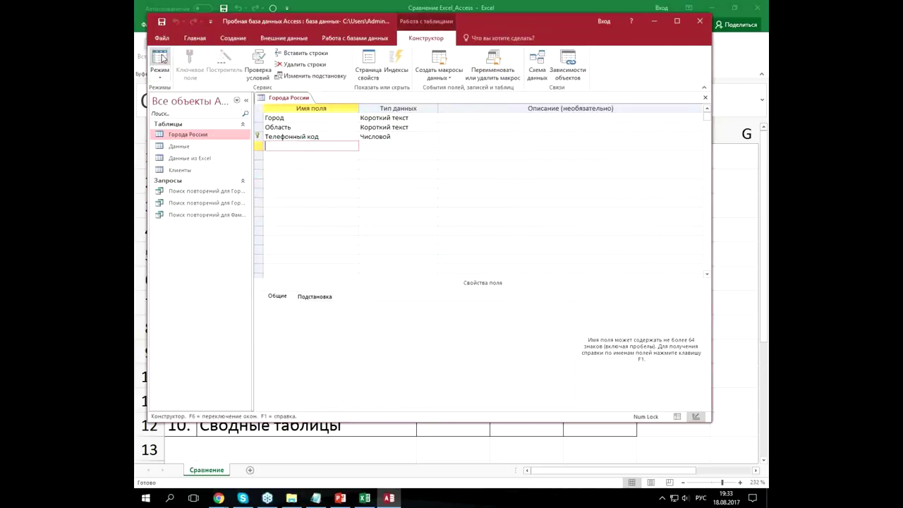
- Try indexing Город as Да (Совпадения не допускаются) and save, dismissing the duplicate-index errors
click(303, 117)
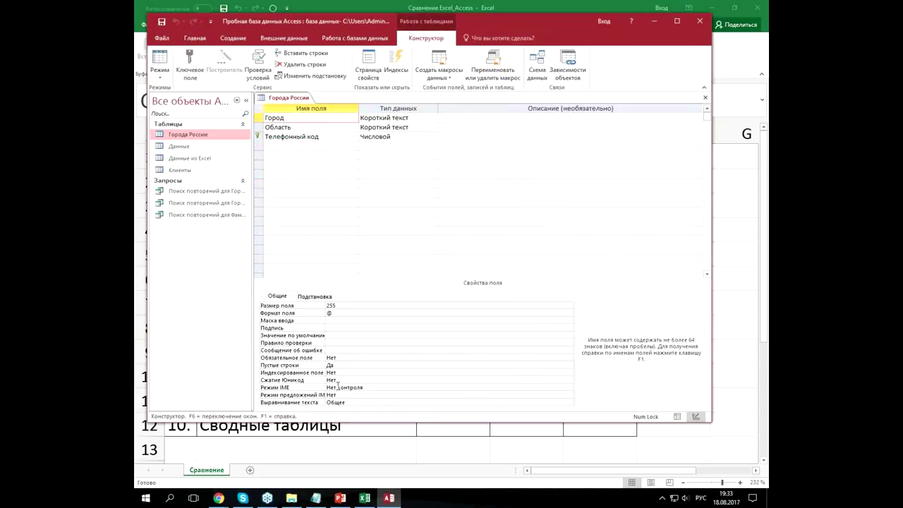
drag(330, 383, 357, 383)
click(382, 371)
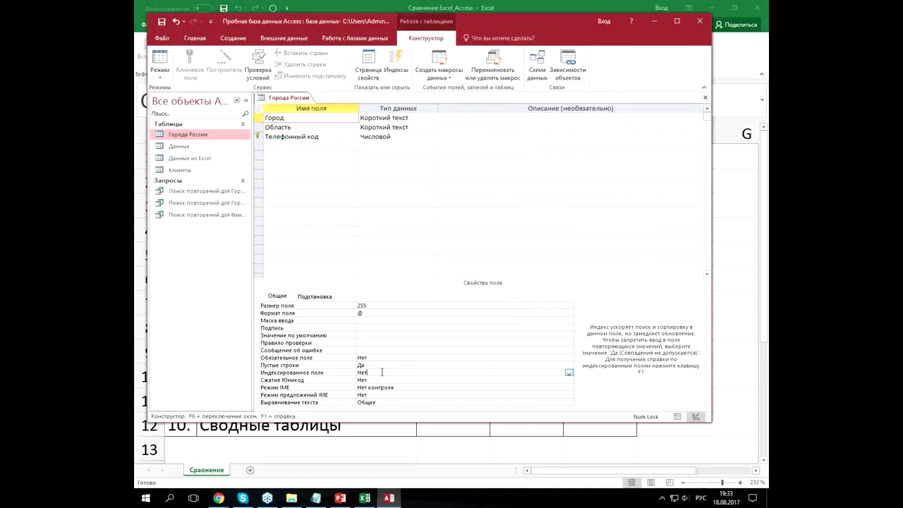
click(569, 372)
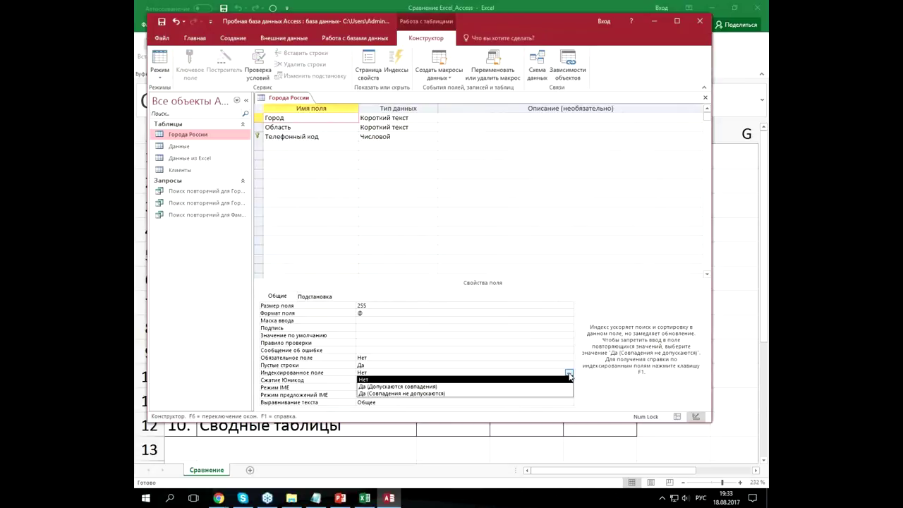
click(494, 394)
click(455, 371)
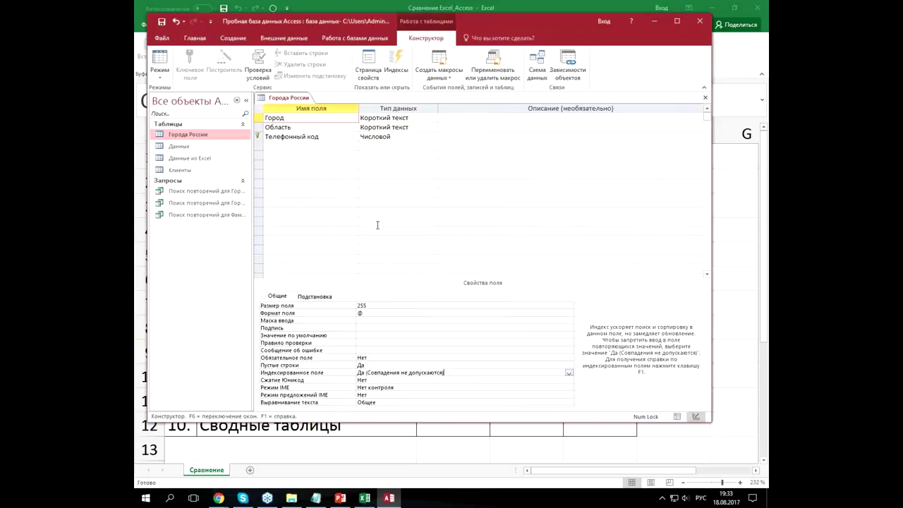
click(161, 23)
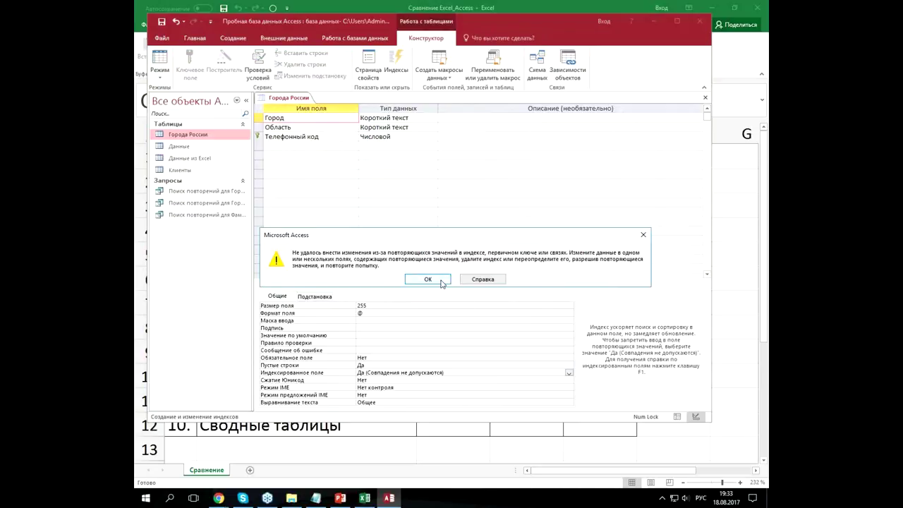
click(444, 280)
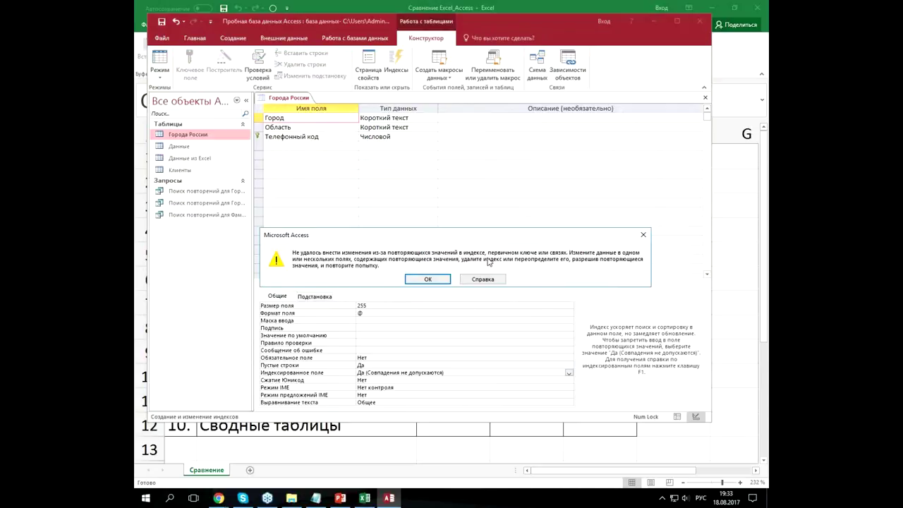
key(Return)
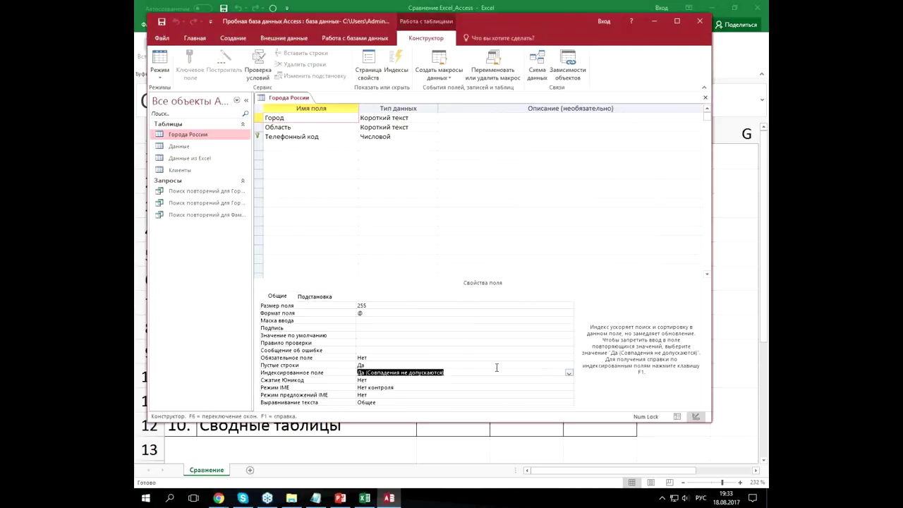
- Set Город's Индексированное поле back to Нет and close the table
click(569, 372)
click(563, 379)
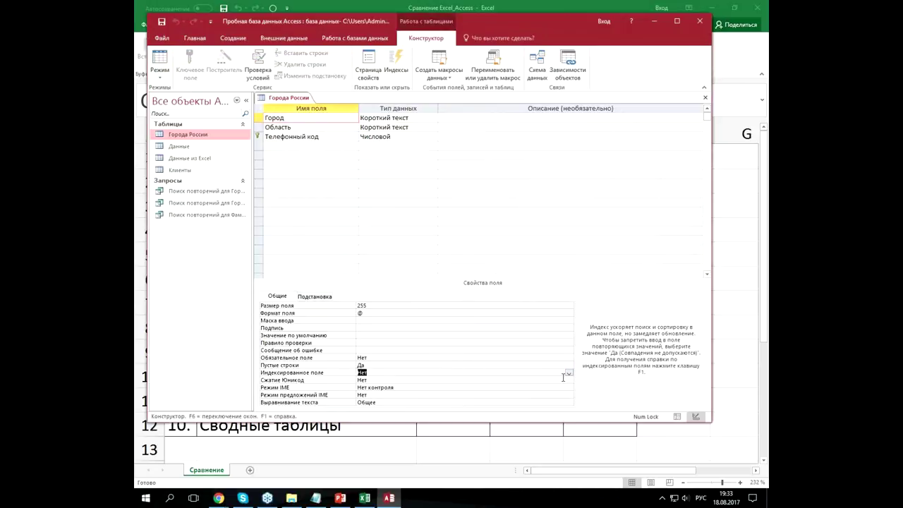
click(512, 352)
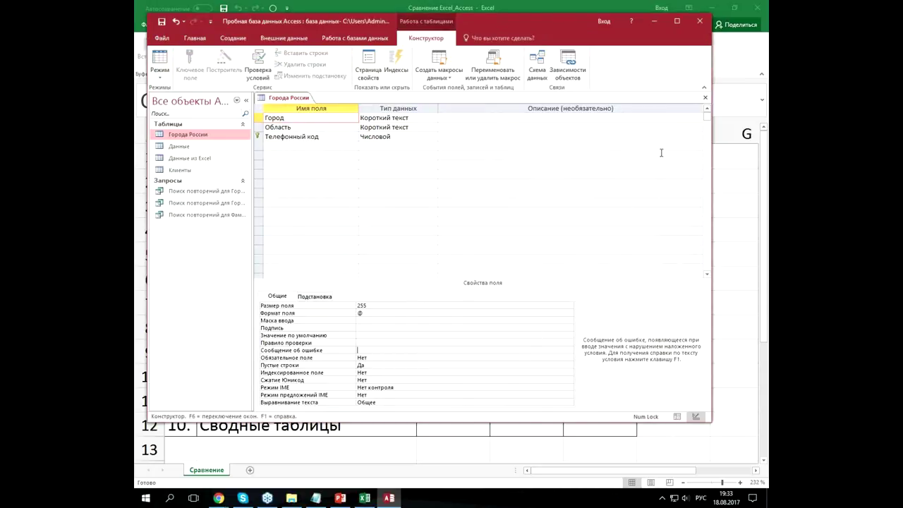
click(706, 98)
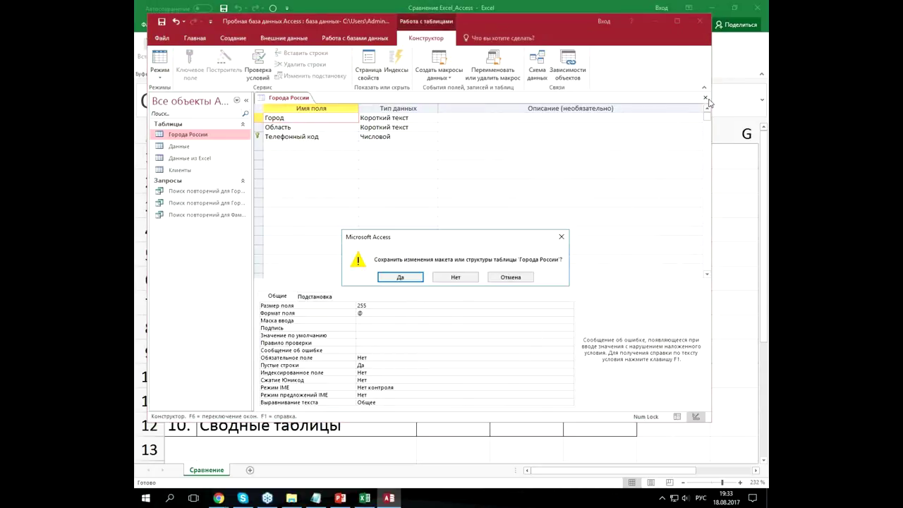
- Save the Города России table, check the Excel comparison sheet, and return to Access
click(400, 277)
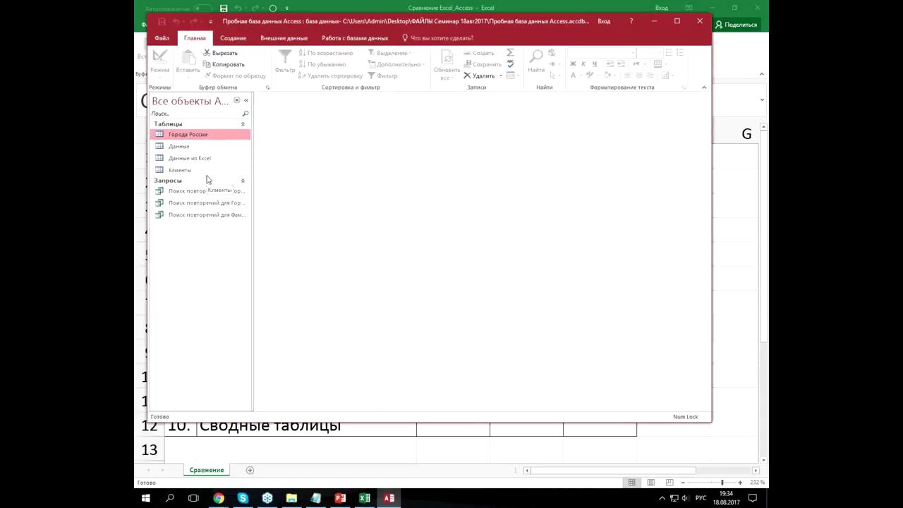
click(488, 444)
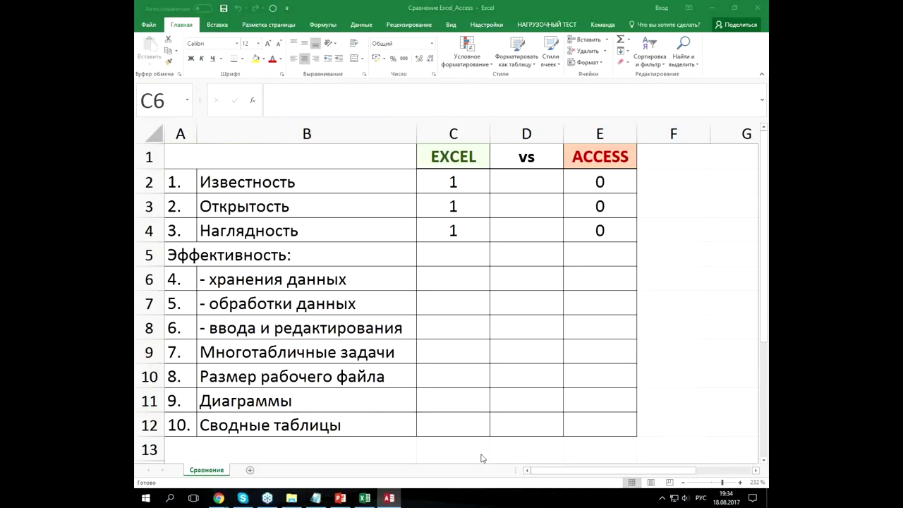
click(374, 501)
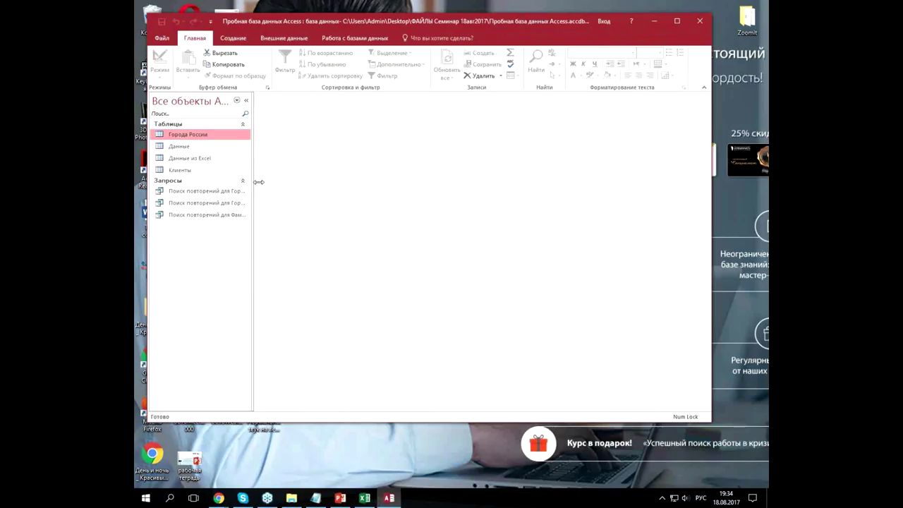
click(234, 39)
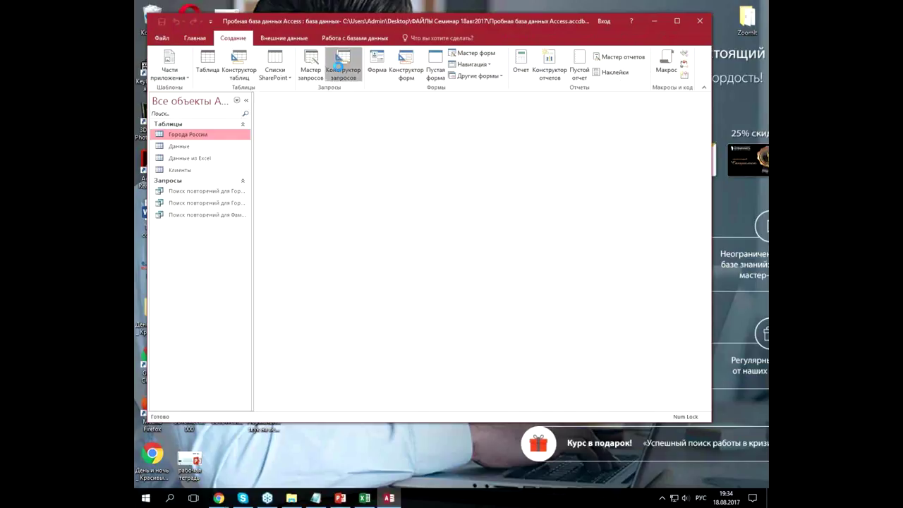
- Create a design-view query with Клиенты and Города России joined on Телефонный код
click(340, 70)
double_click(376, 288)
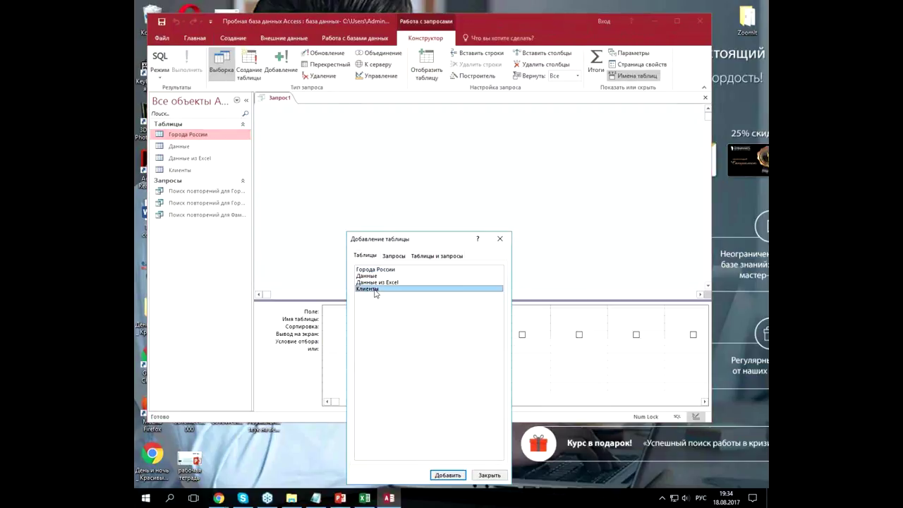
double_click(388, 270)
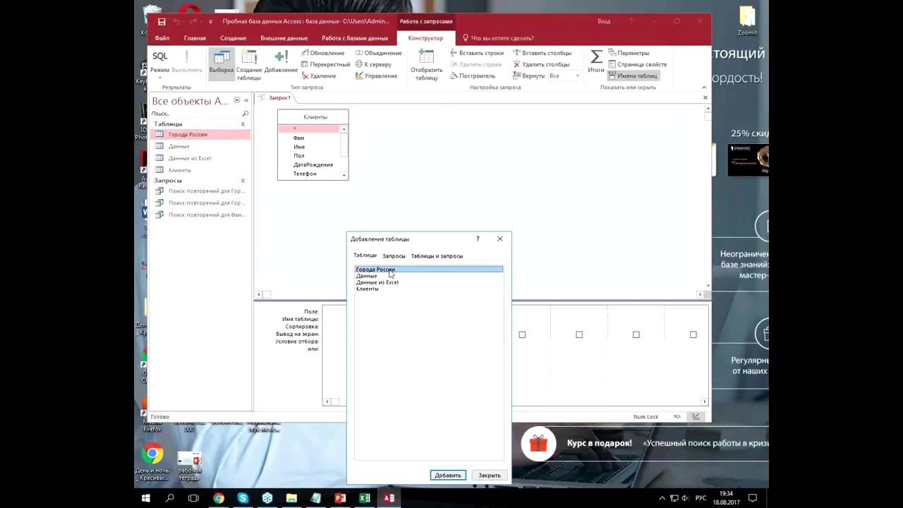
click(500, 240)
drag(341, 180, 339, 237)
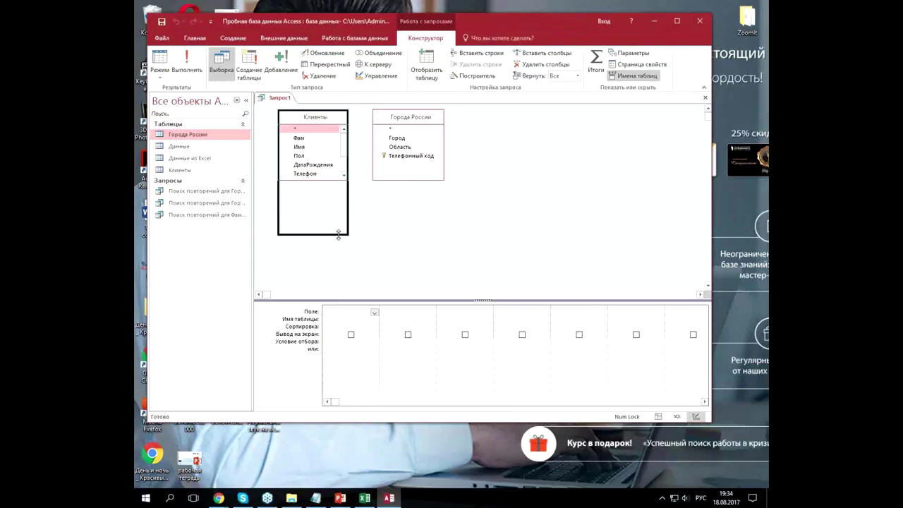
drag(413, 118, 447, 120)
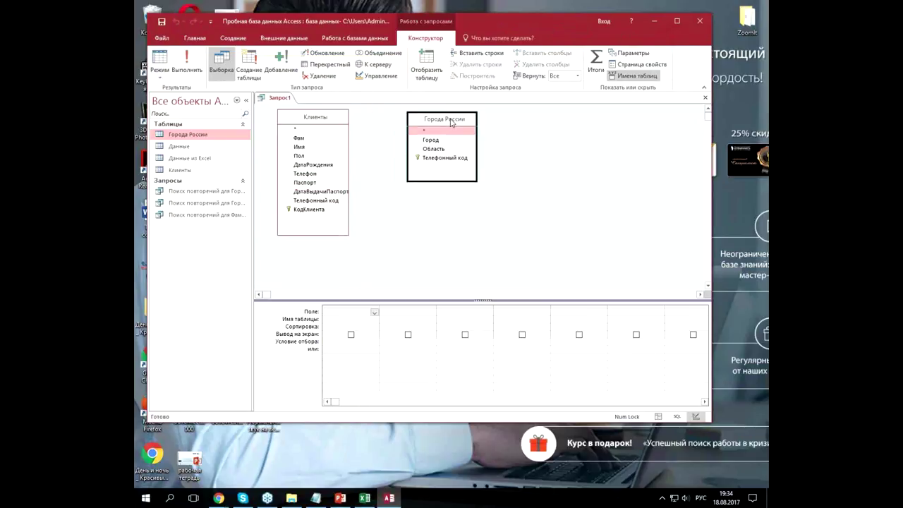
click(458, 161)
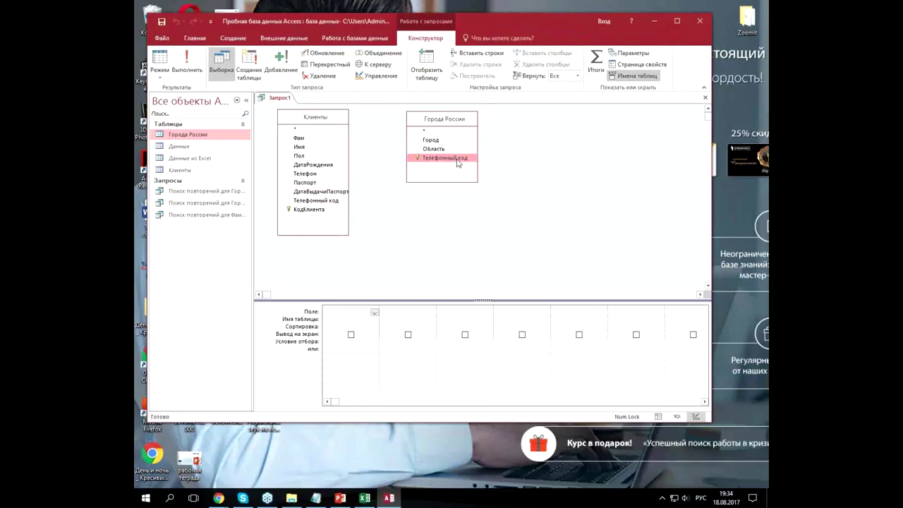
drag(457, 161, 335, 203)
- Add Клиенты.*, Город and Область to the query grid and run it
click(344, 129)
drag(349, 129, 365, 131)
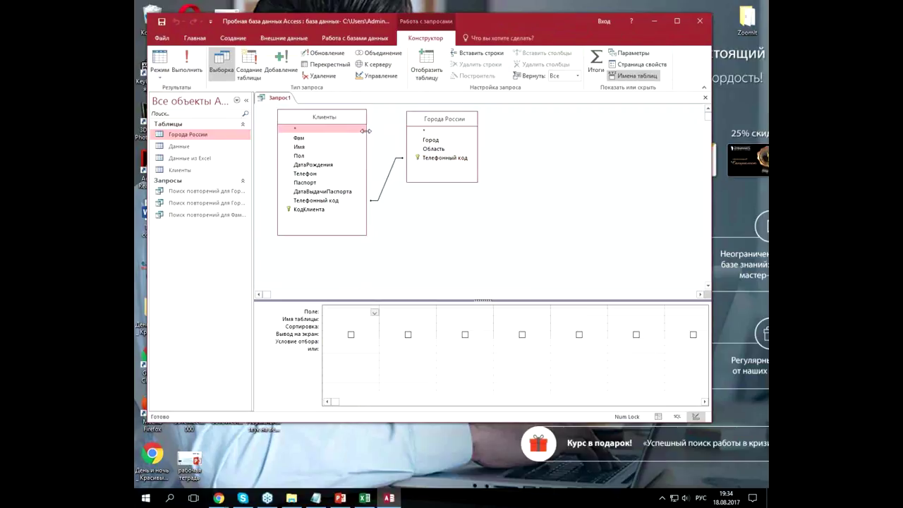
click(335, 203)
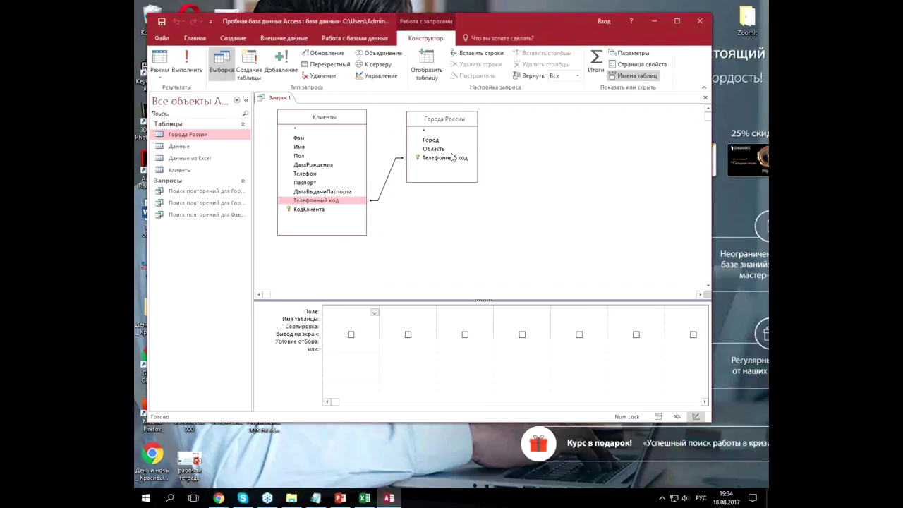
click(335, 203)
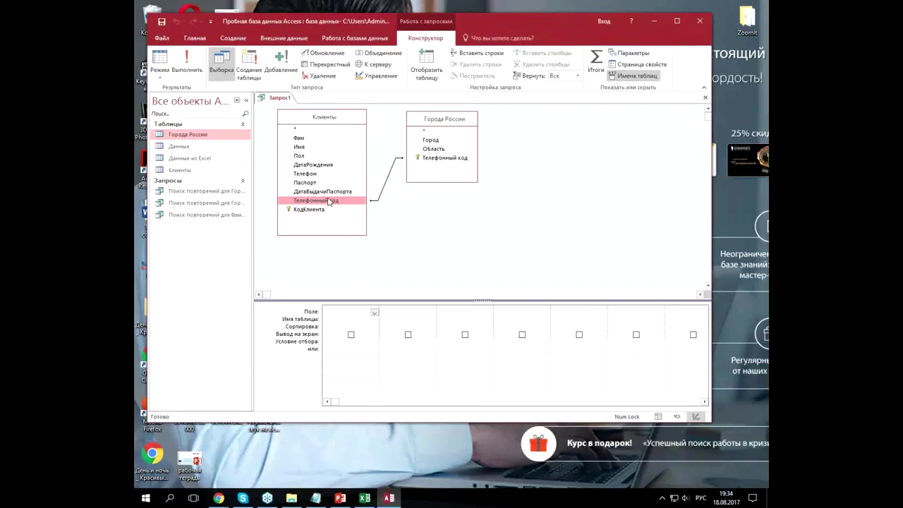
click(434, 149)
click(453, 159)
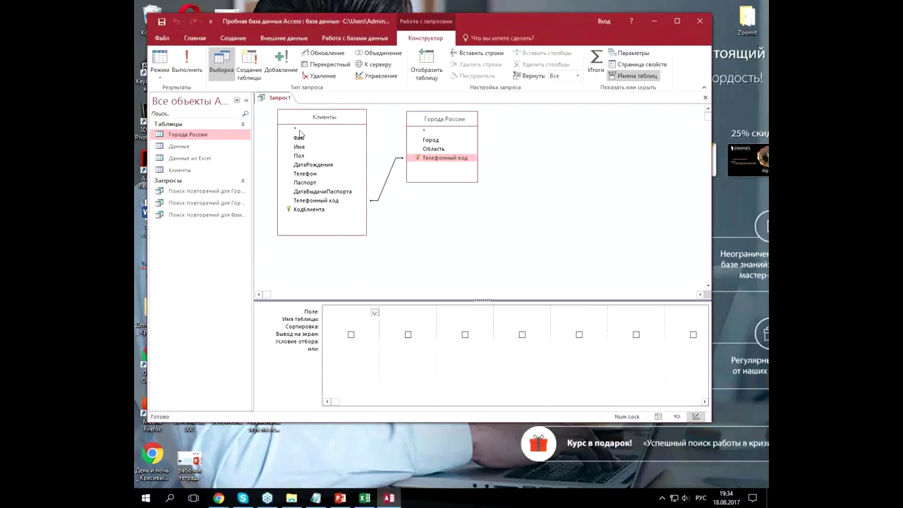
double_click(297, 132)
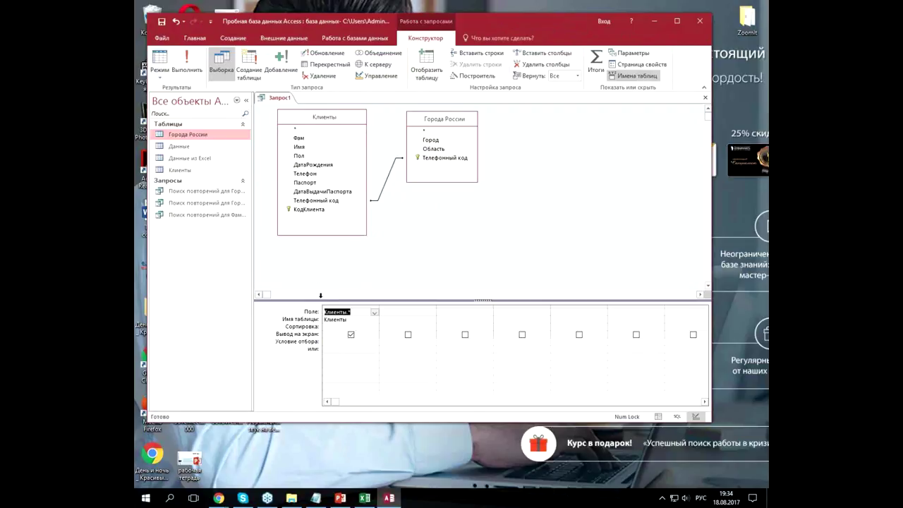
double_click(441, 140)
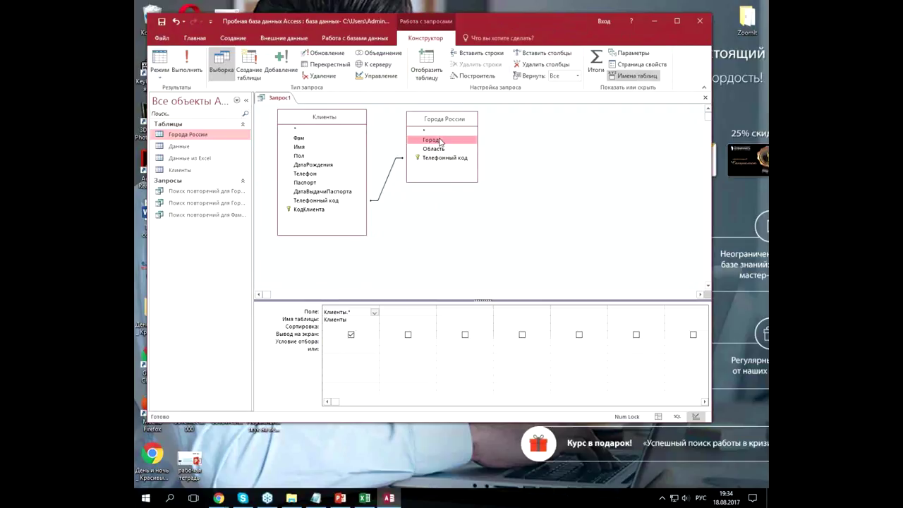
double_click(434, 149)
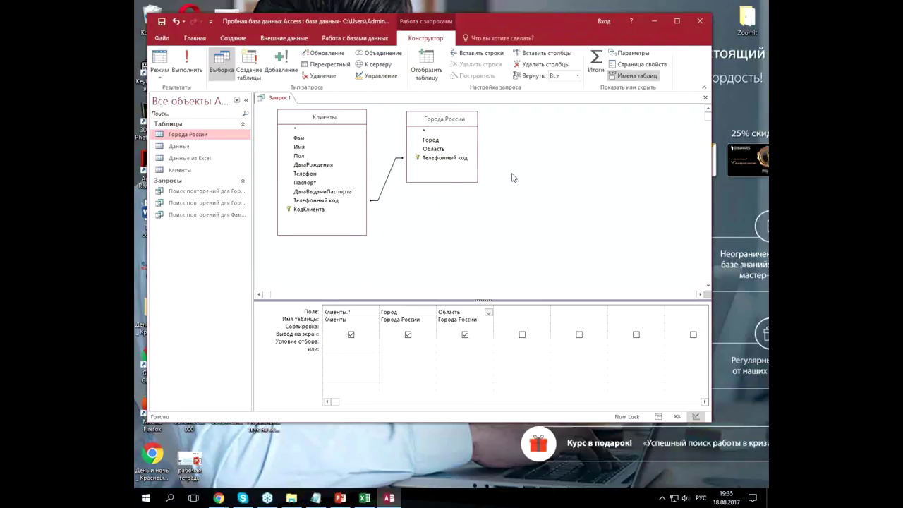
click(187, 65)
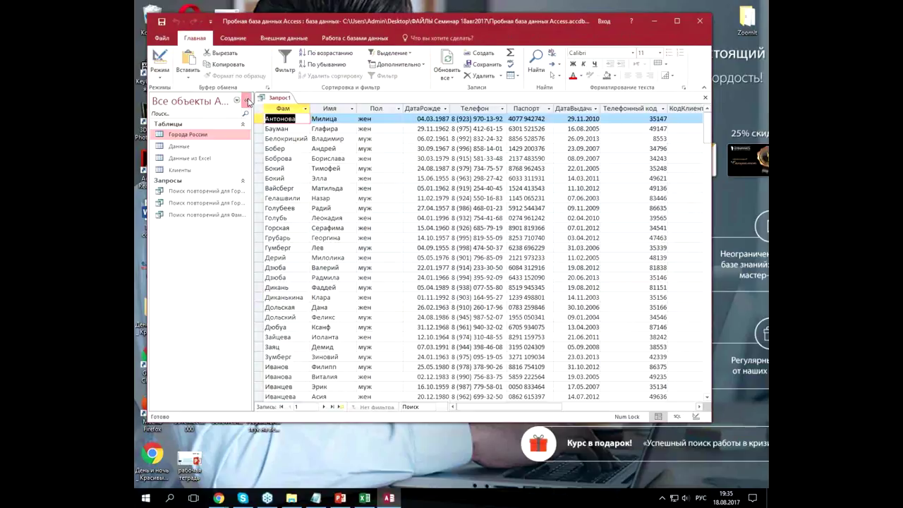
- Check the Город, Область and Телефонный код results, then return Запрос1 to design view and save it
click(246, 101)
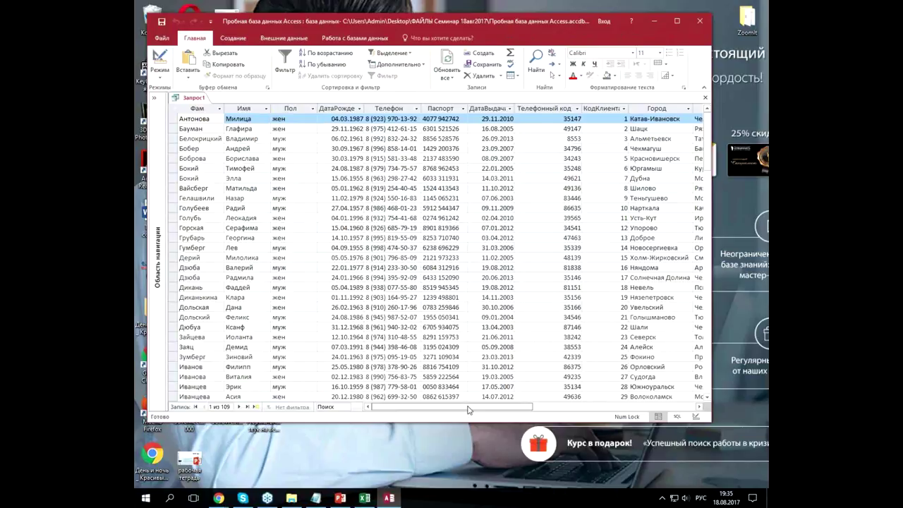
drag(451, 407, 517, 408)
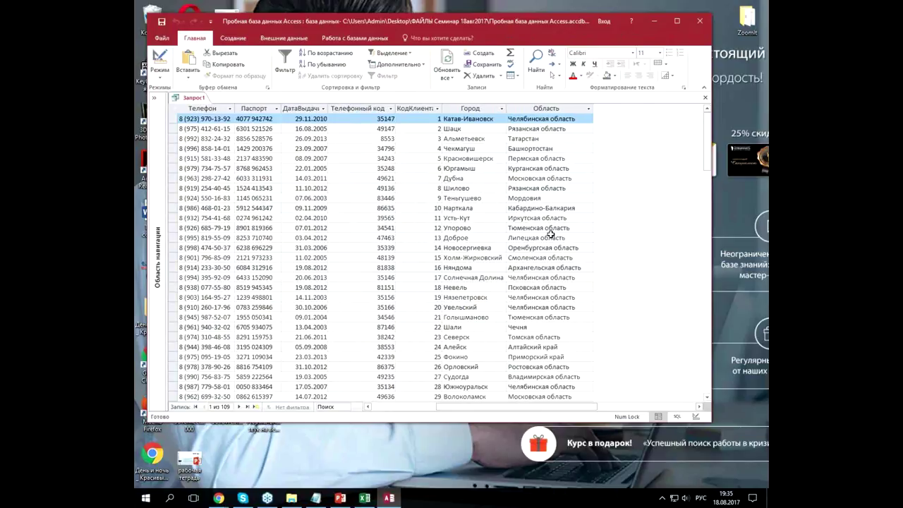
click(479, 140)
click(555, 148)
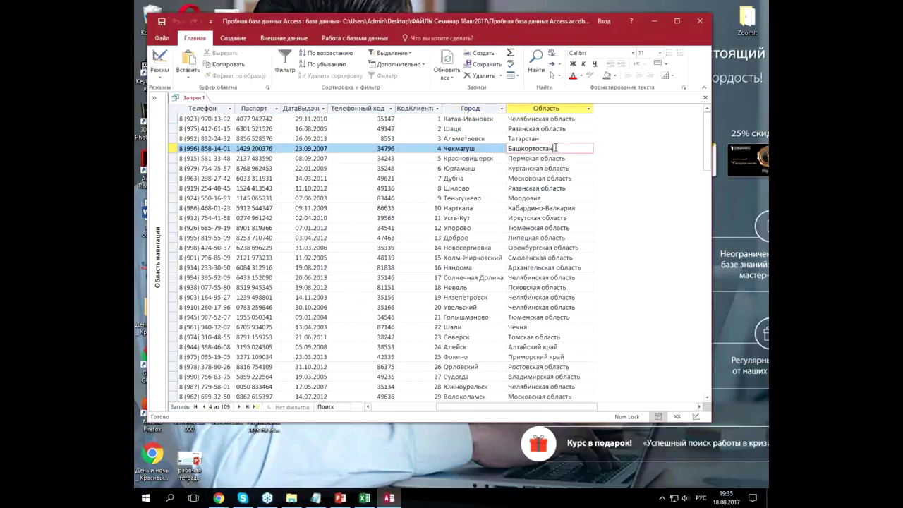
click(383, 139)
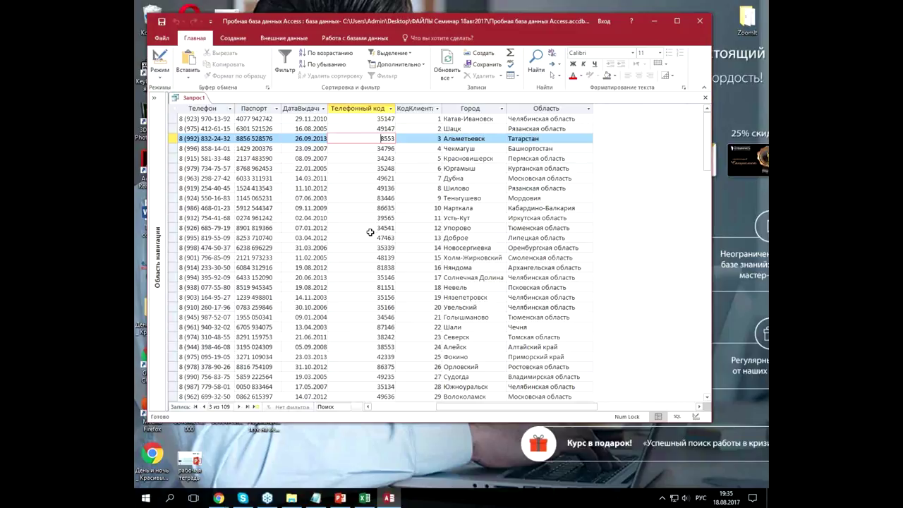
click(159, 65)
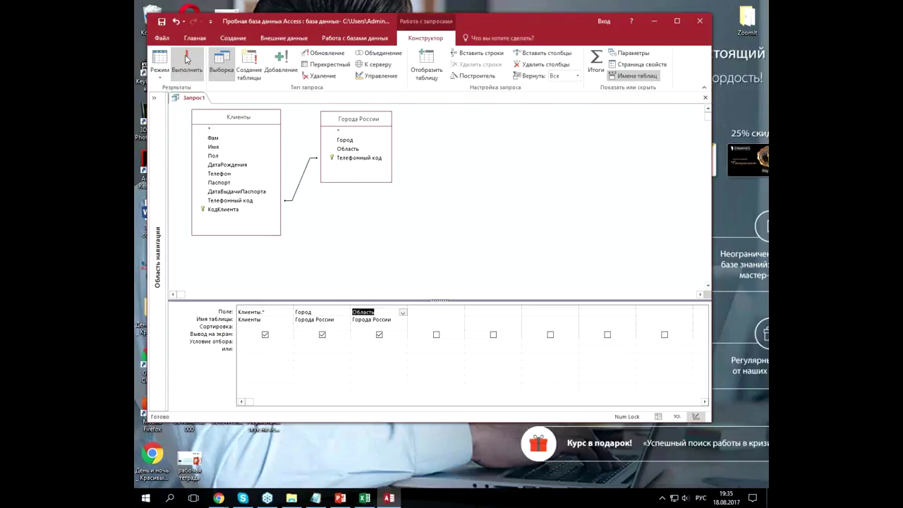
click(162, 21)
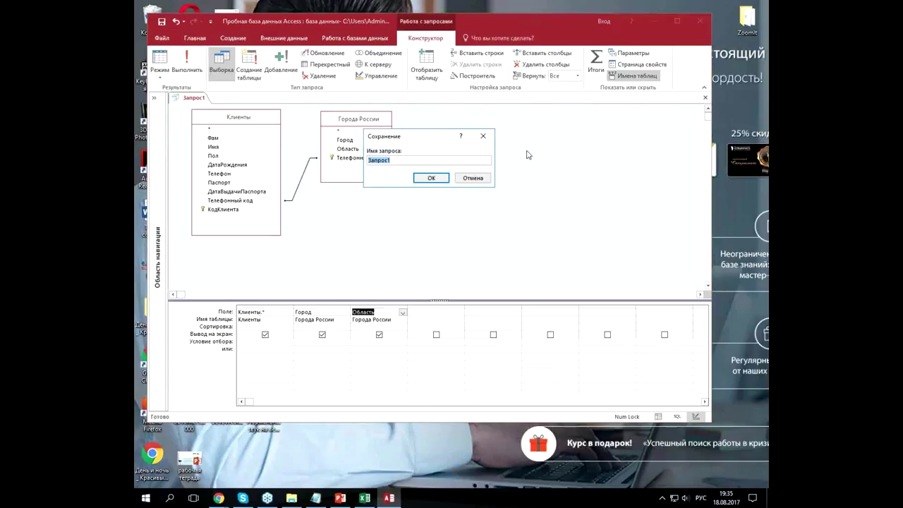
- Save the query as Клиенты_и_Города and close it
text(Клиенты_и_Г)
text(орода)
click(431, 178)
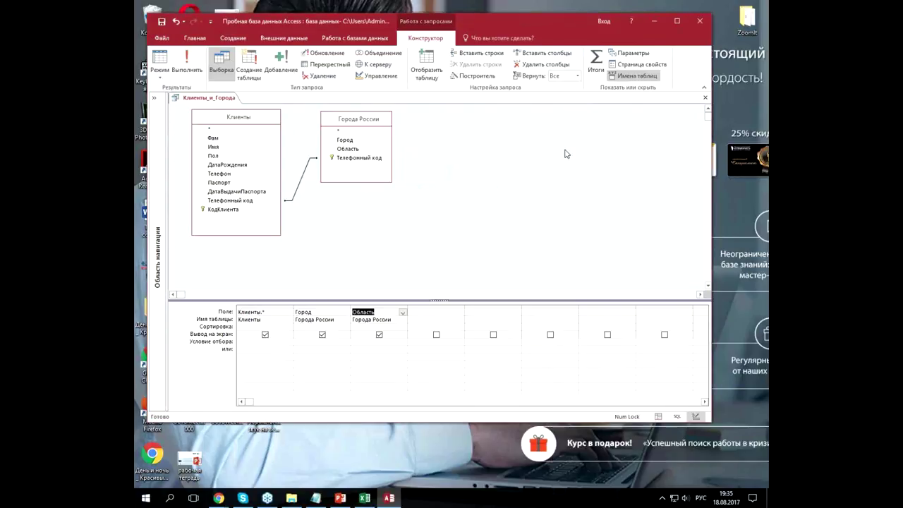
click(705, 98)
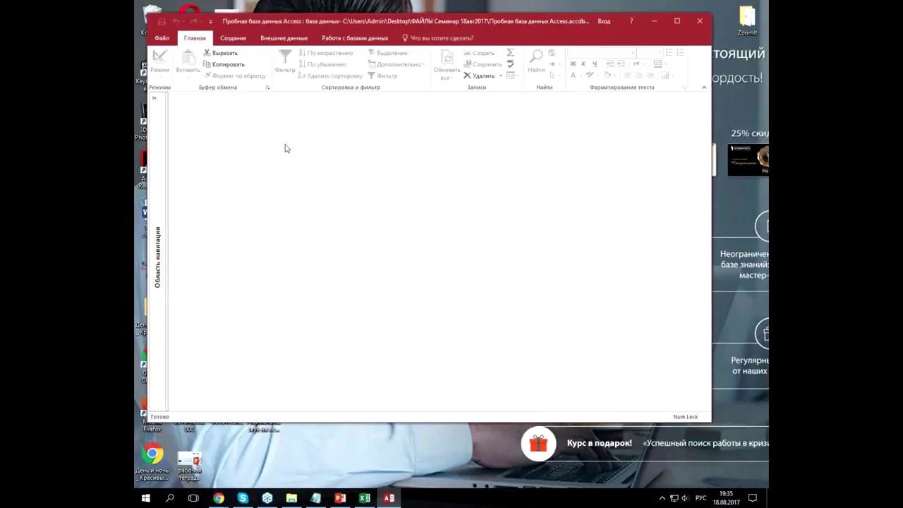
- Expand and widen the navigation pane, then select Клиенты_и_Города under Запросы
click(154, 100)
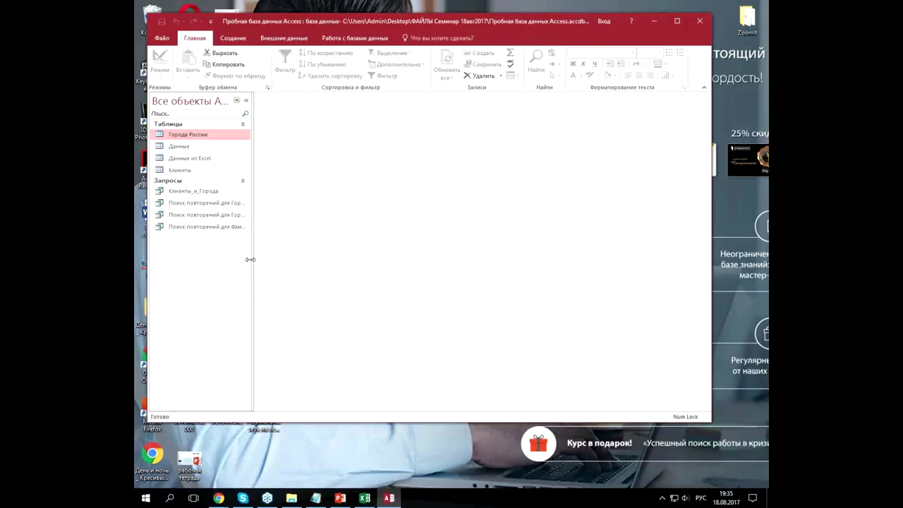
drag(250, 259, 283, 261)
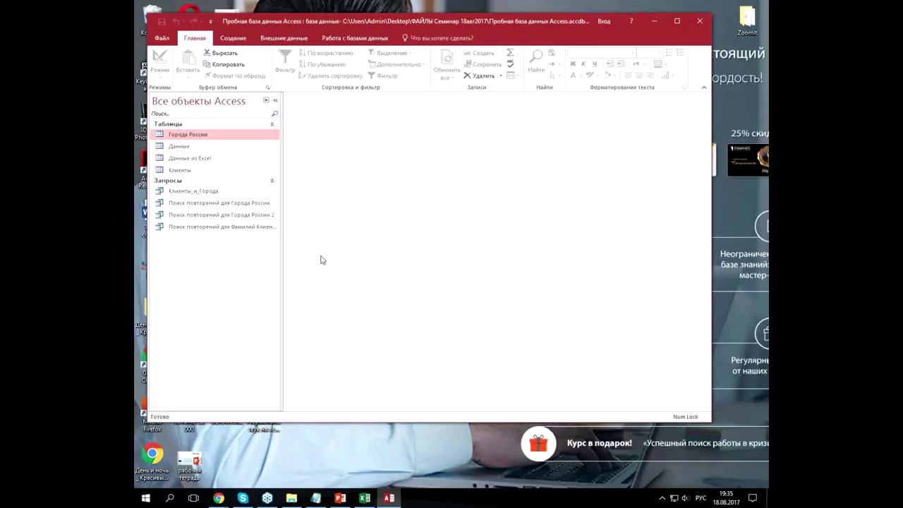
click(209, 193)
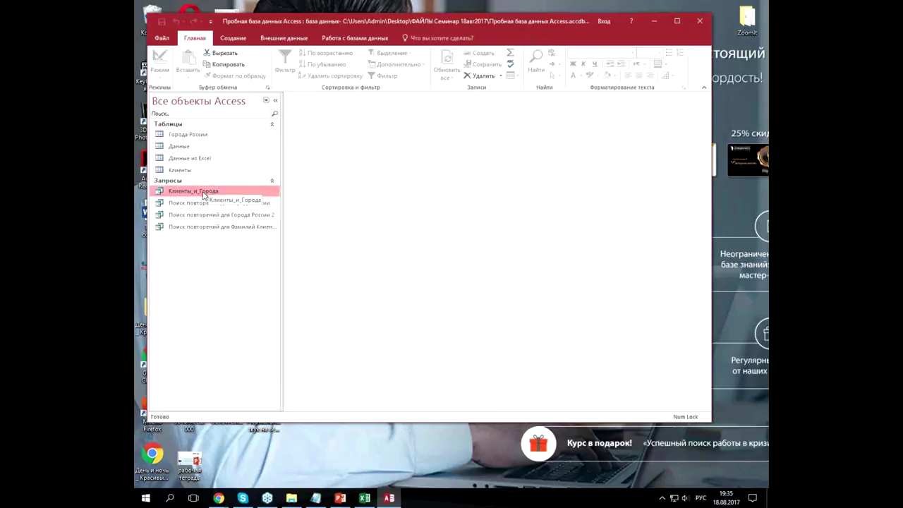
- Inspect the Клиенты_и_Города SQL statement, then reopen its datasheet and maximize the Access window
double_click(203, 195)
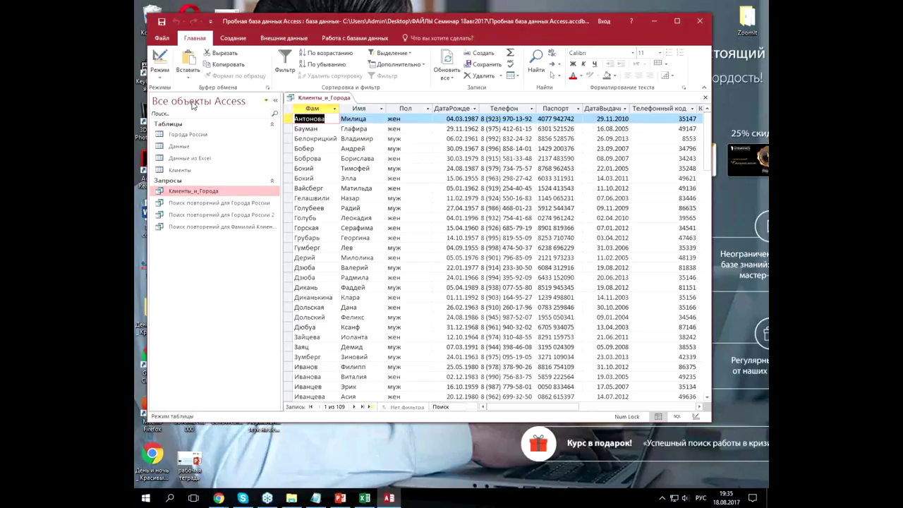
click(166, 76)
click(180, 115)
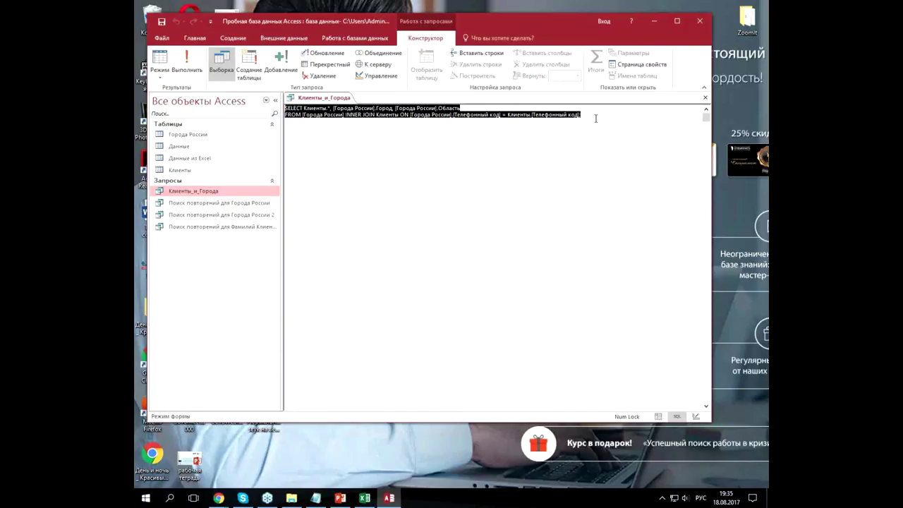
click(389, 165)
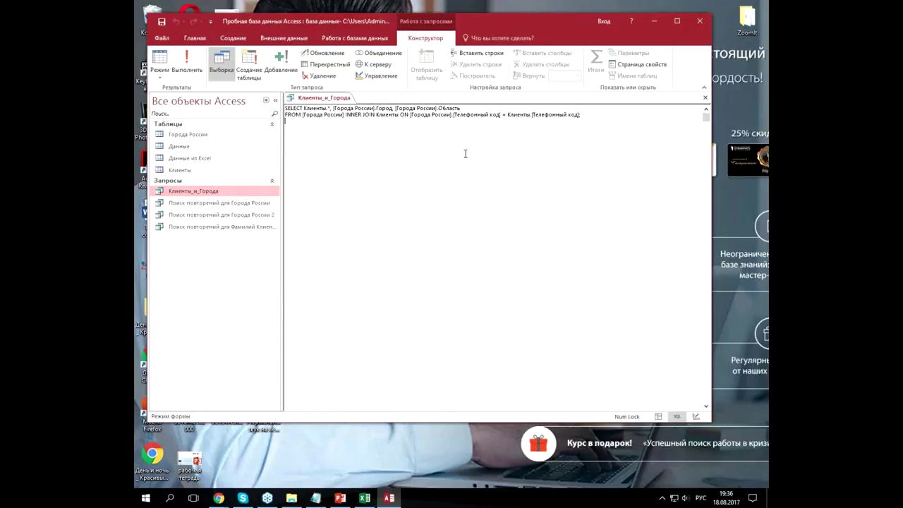
click(705, 98)
double_click(216, 192)
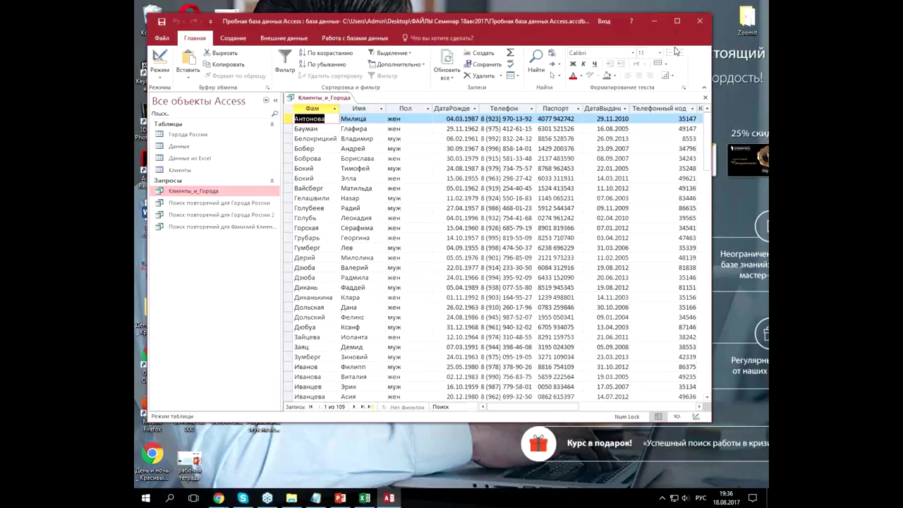
click(677, 22)
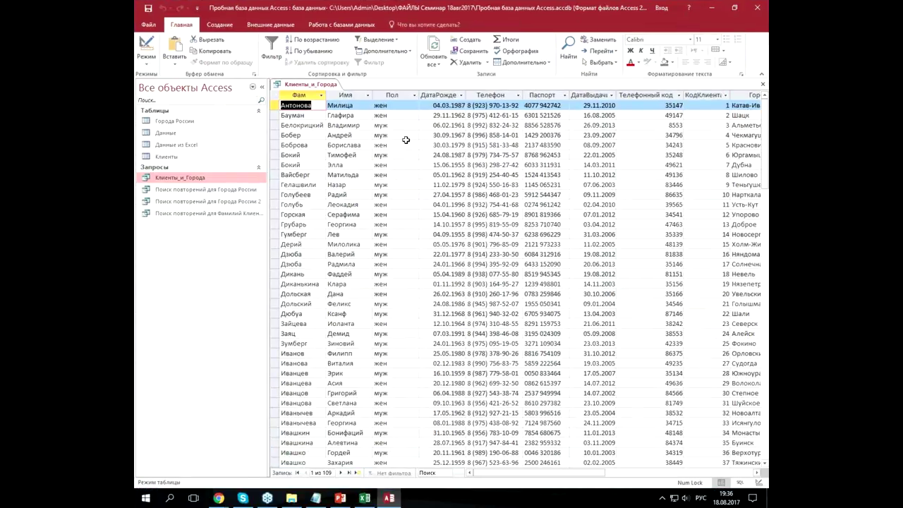
- Look up Адлер's phone code 8622 in the Города России table, then close it
click(196, 125)
double_click(197, 125)
click(319, 165)
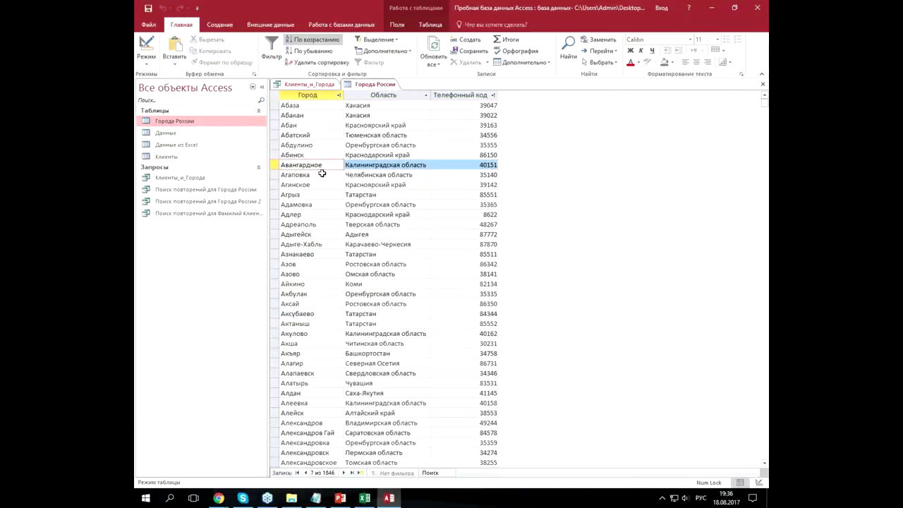
double_click(291, 214)
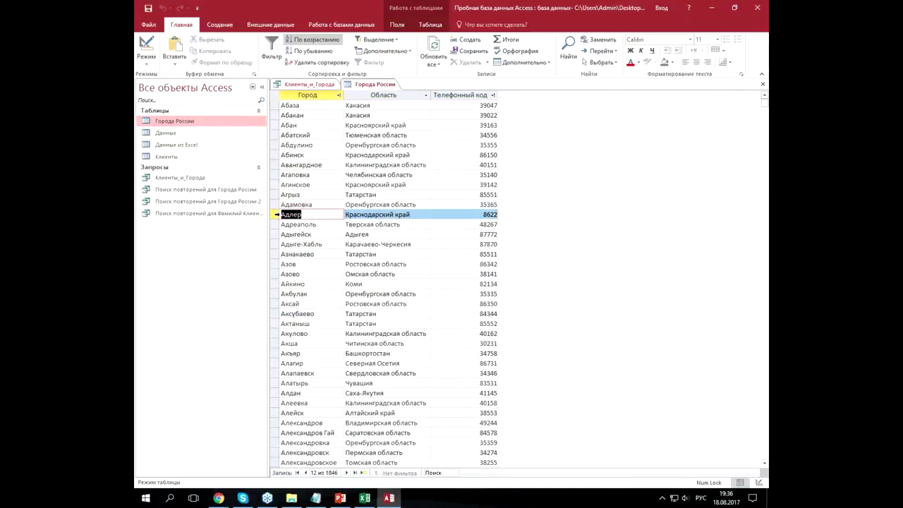
double_click(490, 214)
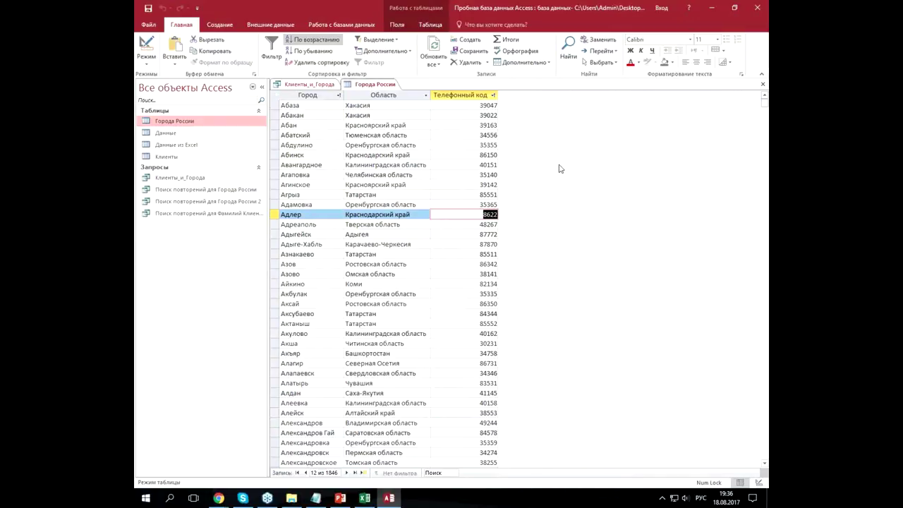
click(762, 84)
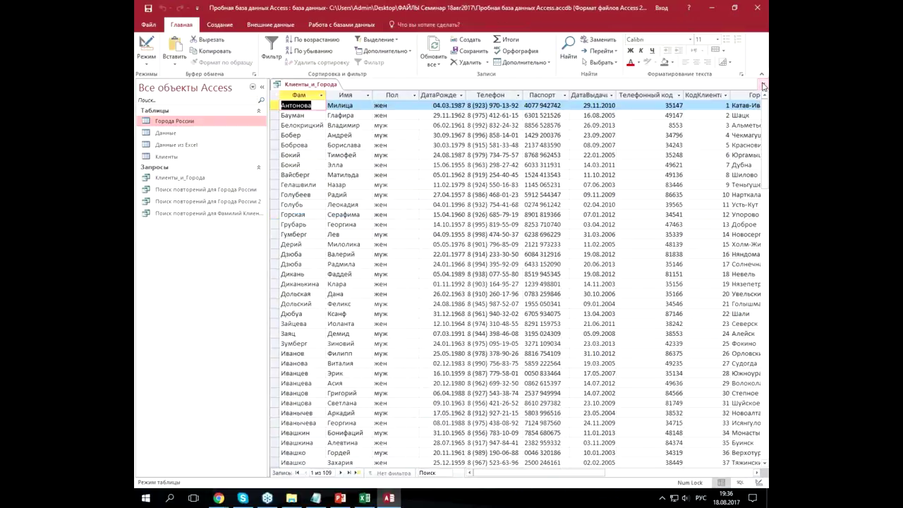
- Change the first client's Телефонный код from 35147 to 8622
click(312, 125)
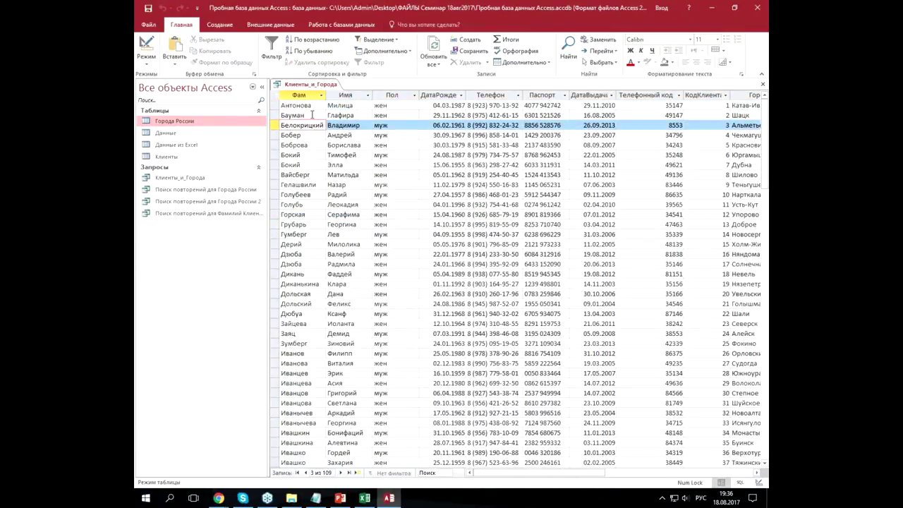
click(302, 105)
click(262, 89)
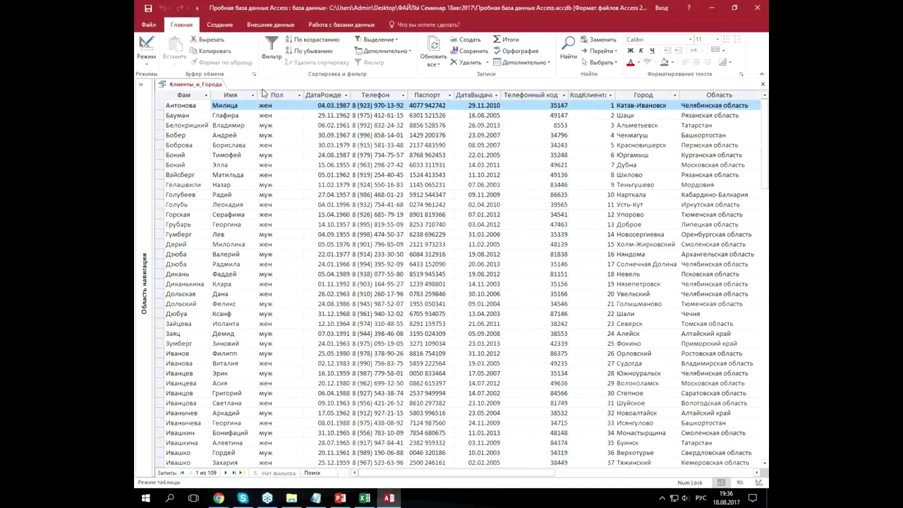
click(548, 106)
drag(549, 106, 569, 105)
text(8622)
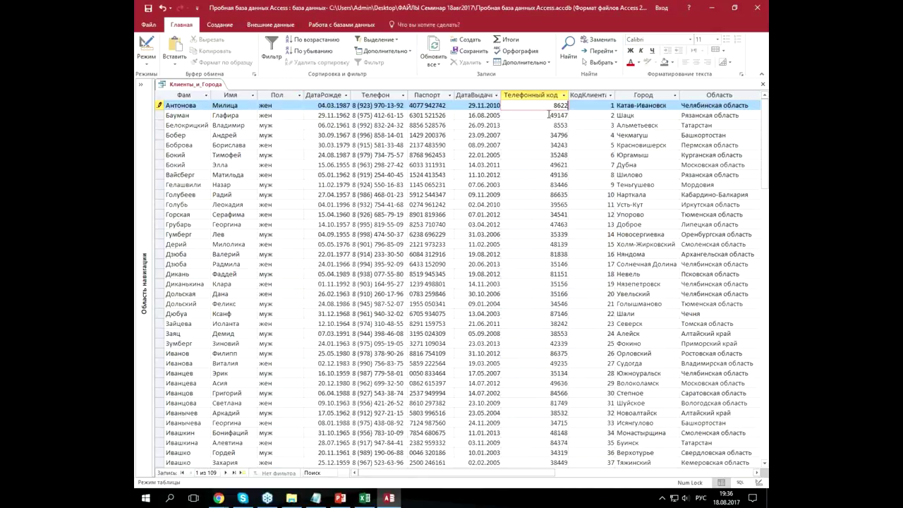
click(549, 115)
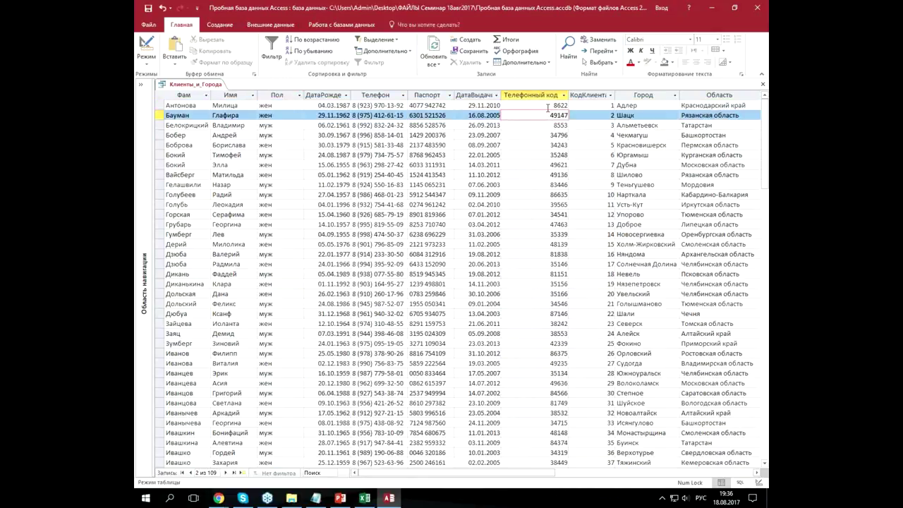
- Confirm the first client now matches Адлер, then close the Клиенты_и_Города query
click(547, 107)
click(638, 105)
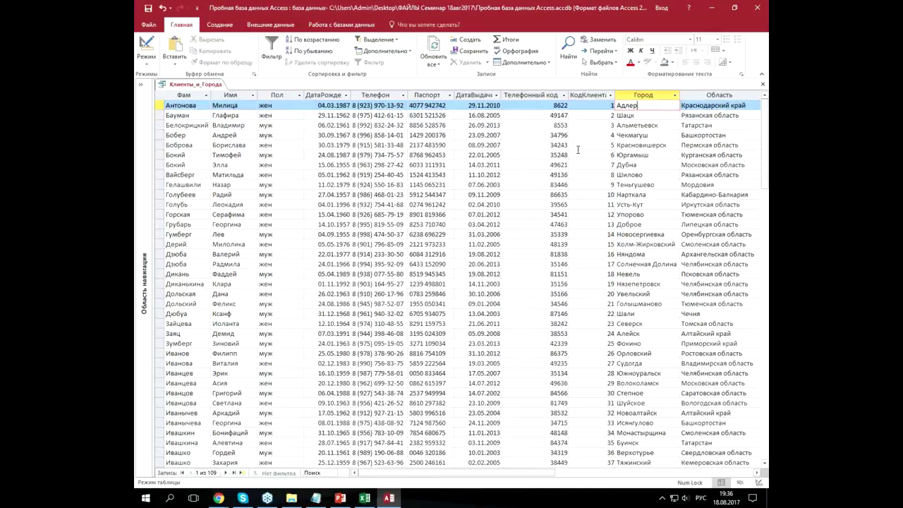
click(553, 106)
click(638, 105)
click(547, 134)
click(545, 161)
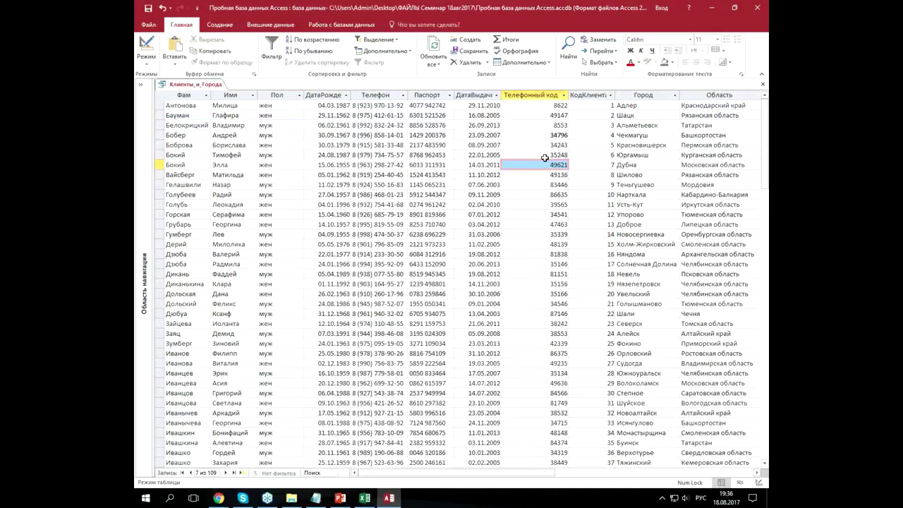
click(762, 84)
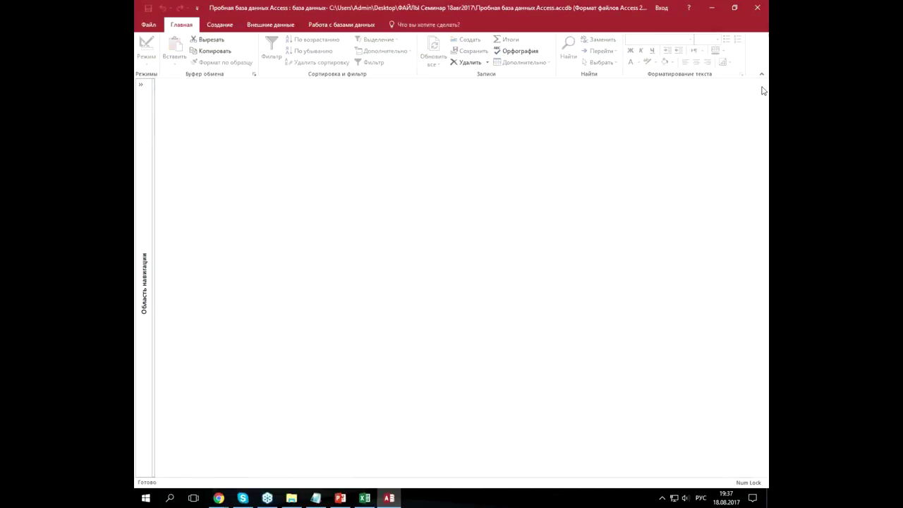
- Reopen the navigation pane, review Клиенты_и_Города in Design view, close it, and show Работа с базами данных
click(142, 85)
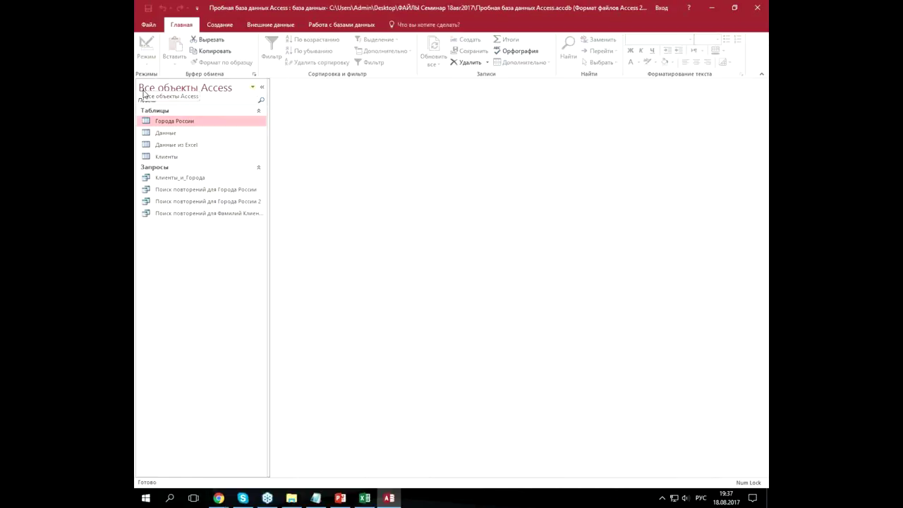
right_click(177, 177)
click(220, 193)
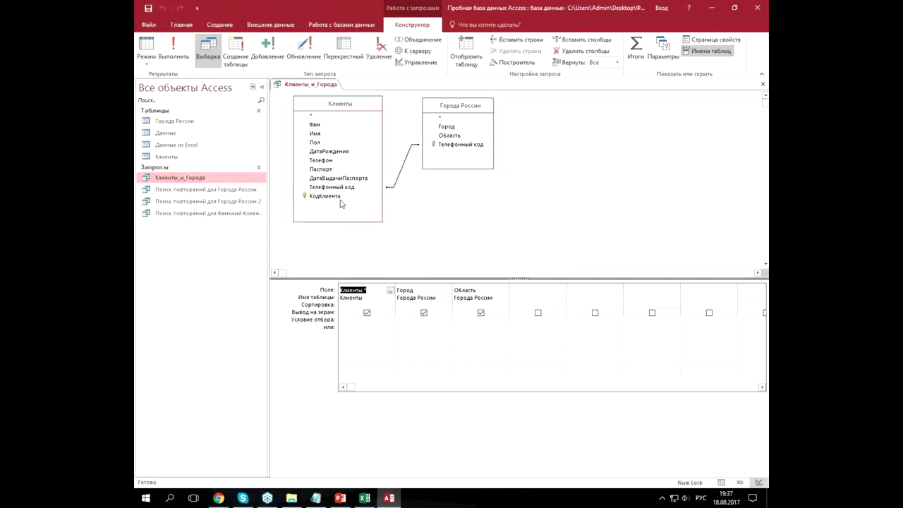
click(595, 159)
click(762, 84)
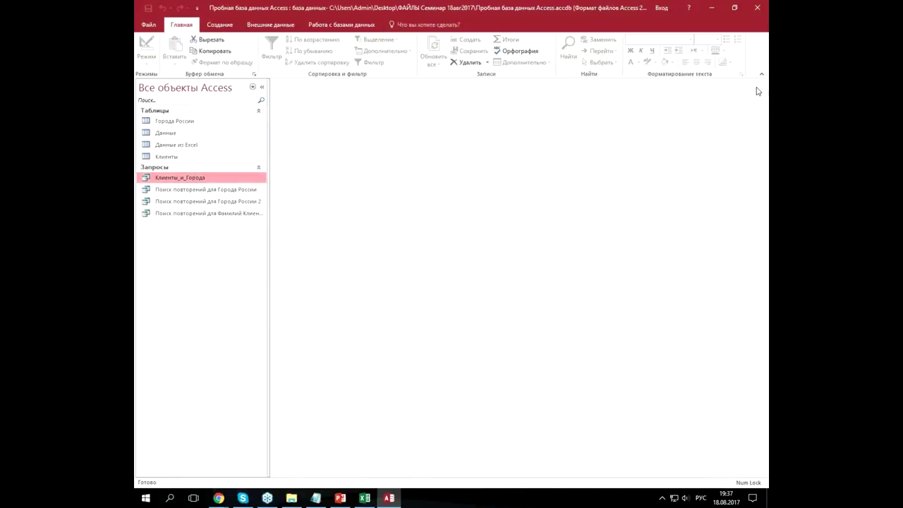
click(342, 25)
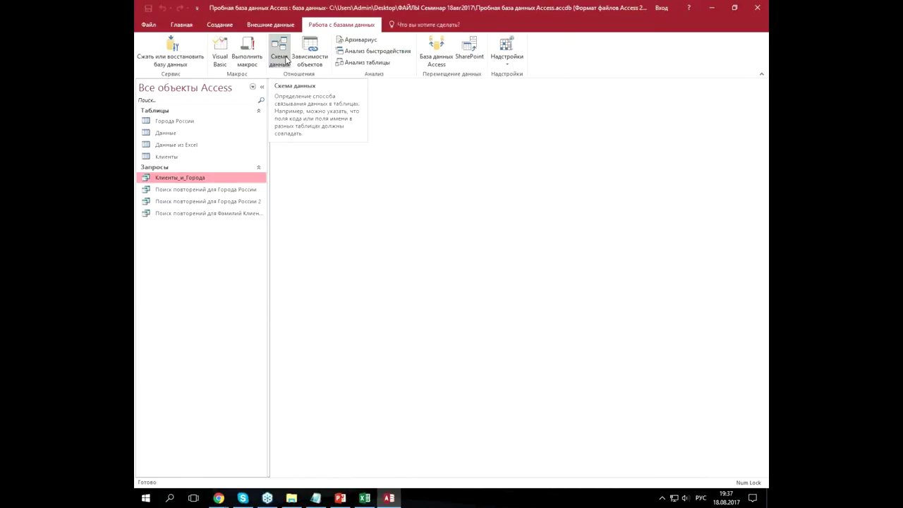
- Open Схема данных and rearrange the Клиенты and Данные tables, enlarging Клиенты to show all fields
click(279, 53)
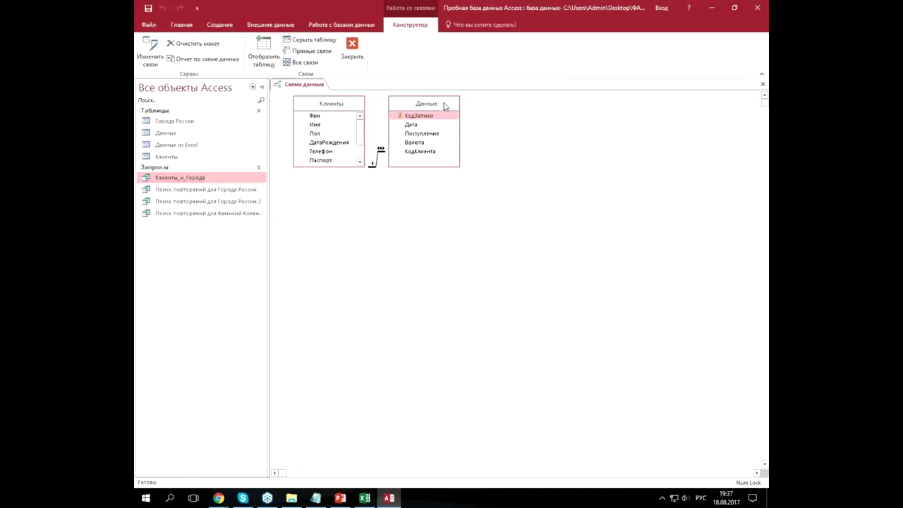
drag(445, 105, 621, 138)
drag(333, 107, 502, 113)
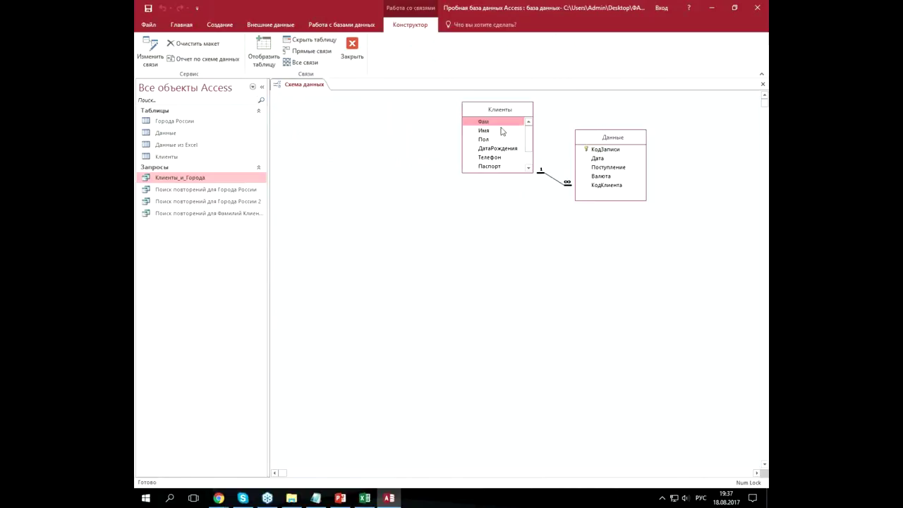
drag(513, 173, 514, 211)
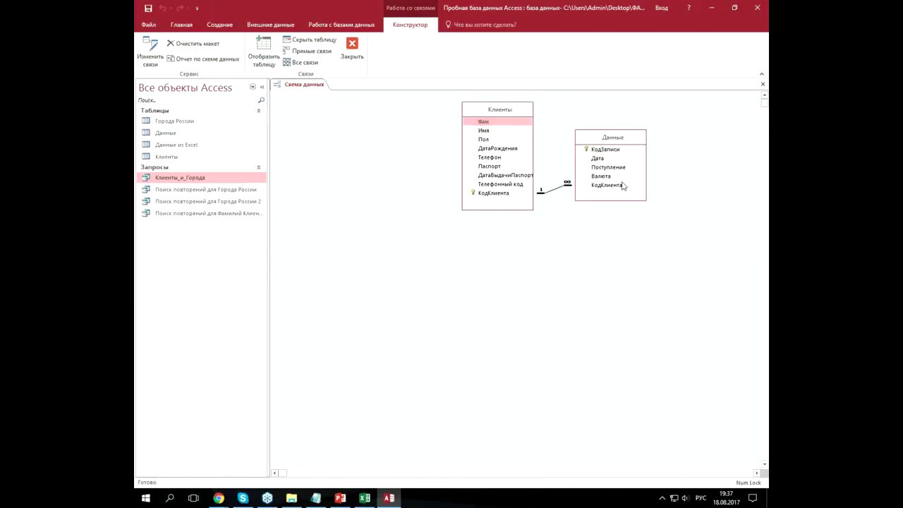
drag(626, 146, 658, 153)
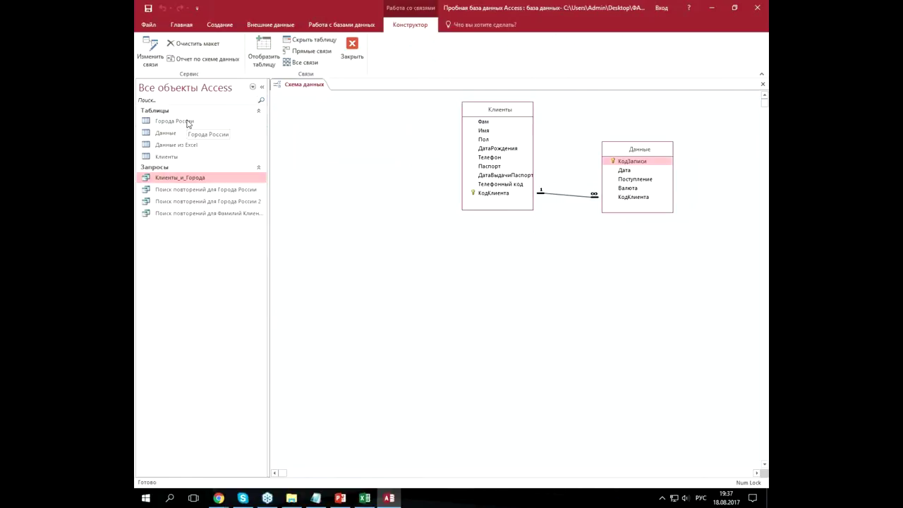
- Add Города России and link its Телефонный код to Клиенты with referential integrity enforced
drag(188, 124, 330, 137)
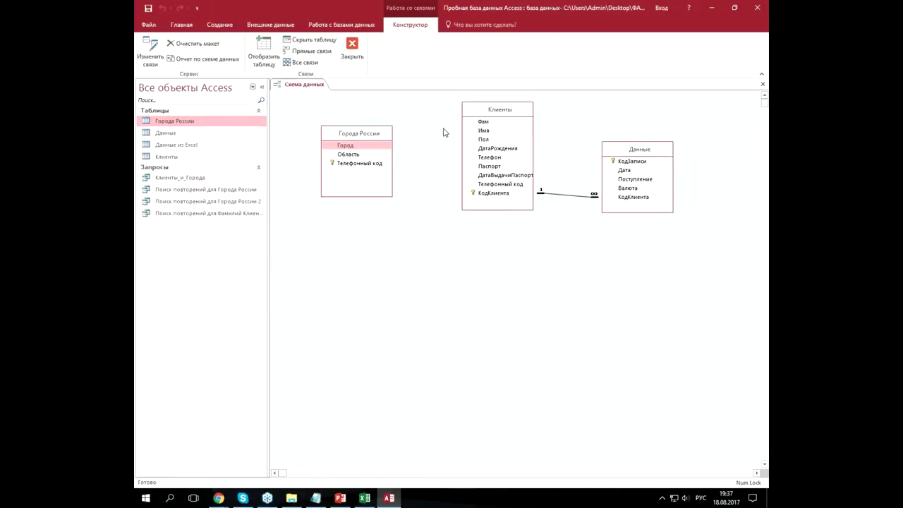
drag(496, 184, 368, 164)
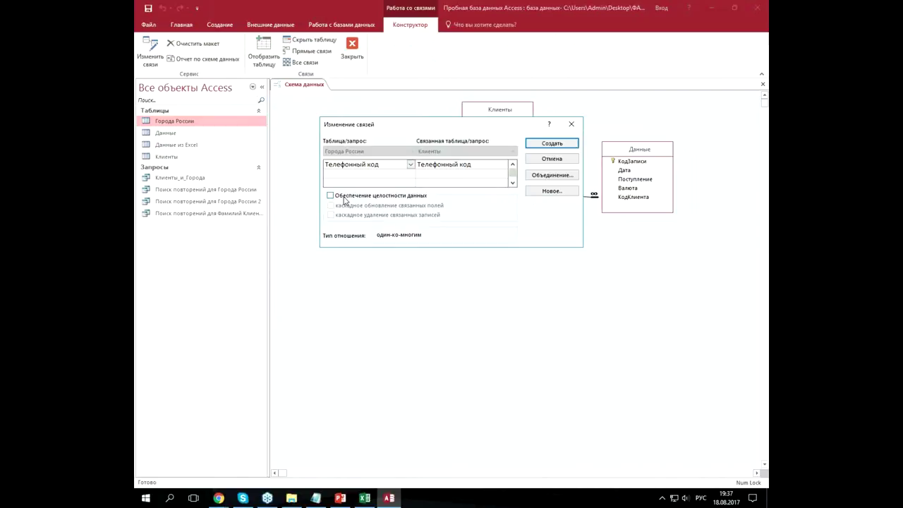
click(344, 197)
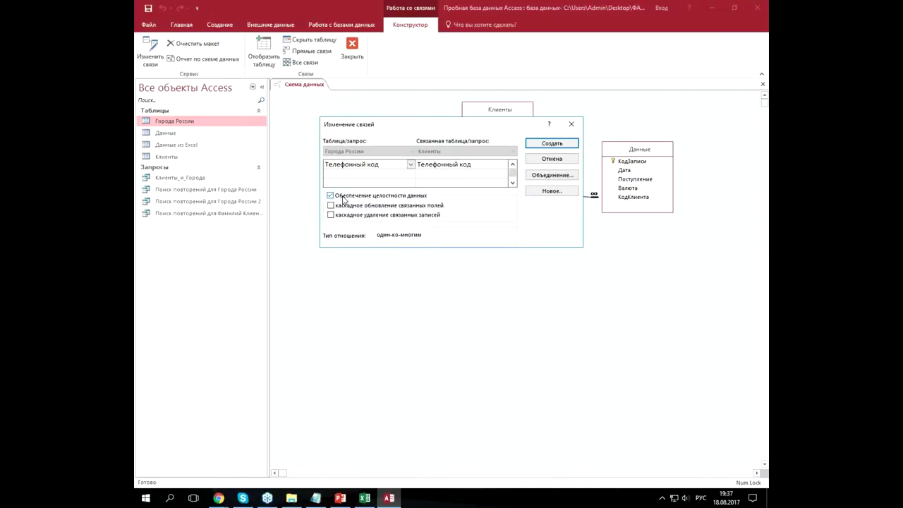
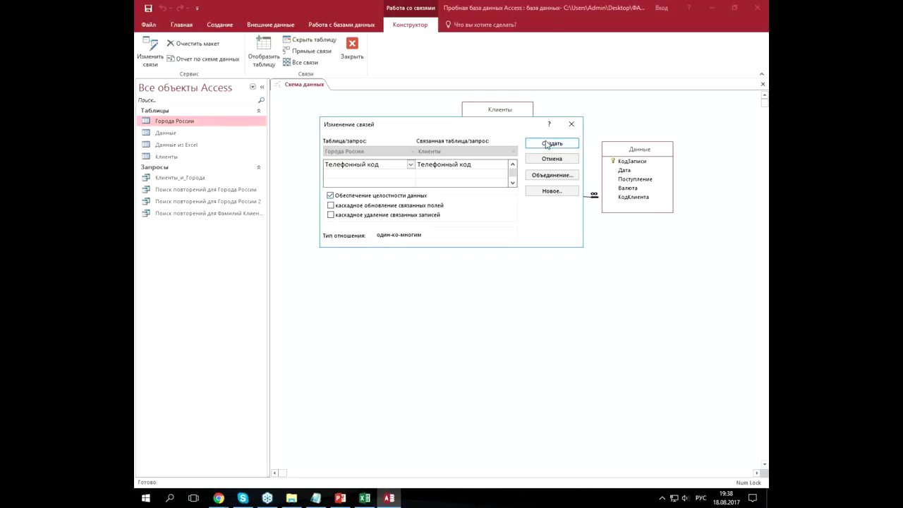
- Link Города России to Клиенты on Телефонный код without referential integrity, then open Города России
click(547, 145)
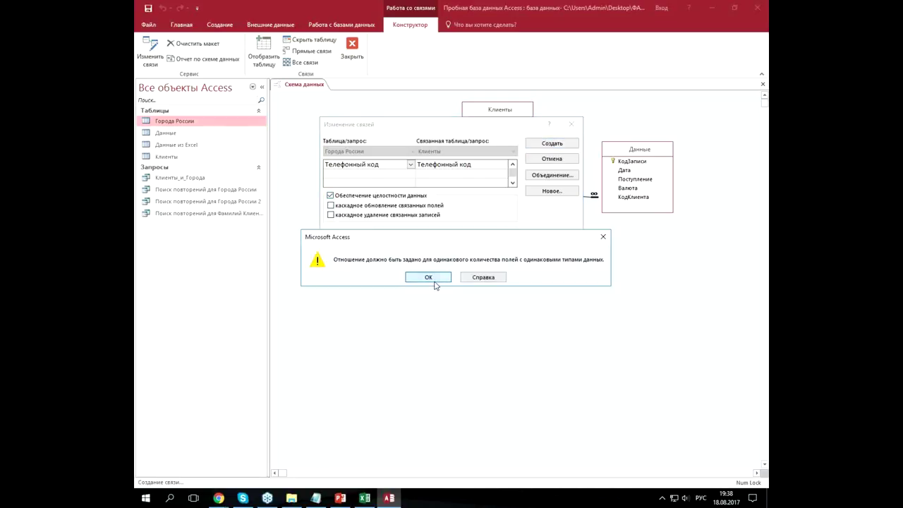
click(430, 277)
click(407, 198)
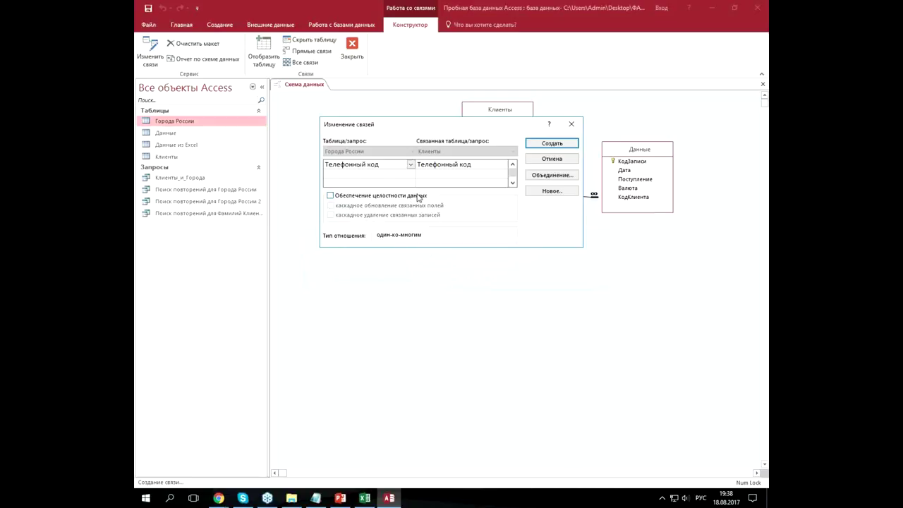
click(536, 146)
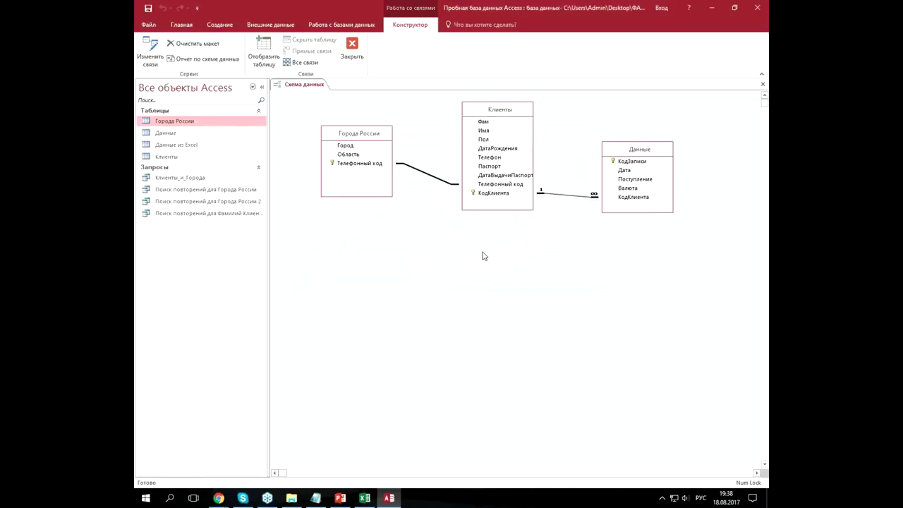
click(565, 198)
double_click(208, 124)
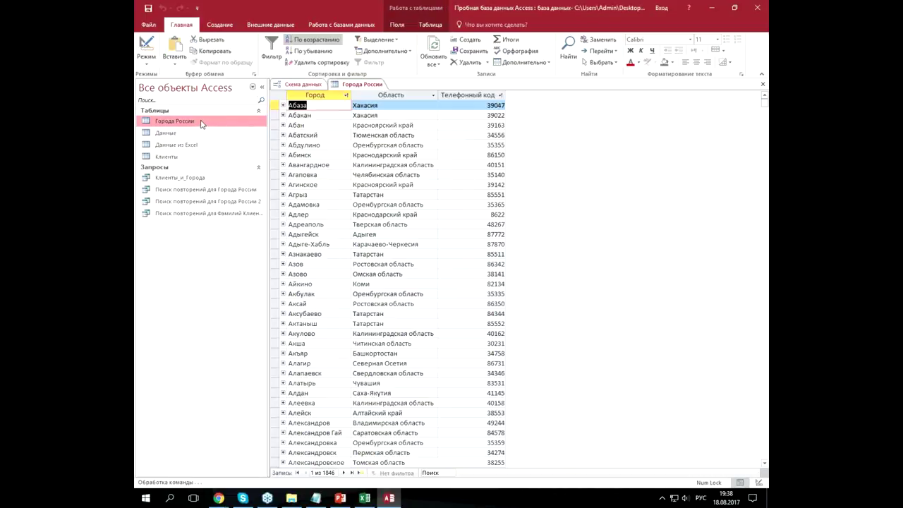
- Search Города России for 'моск' and expand, then collapse, Москва's linked client records
click(336, 239)
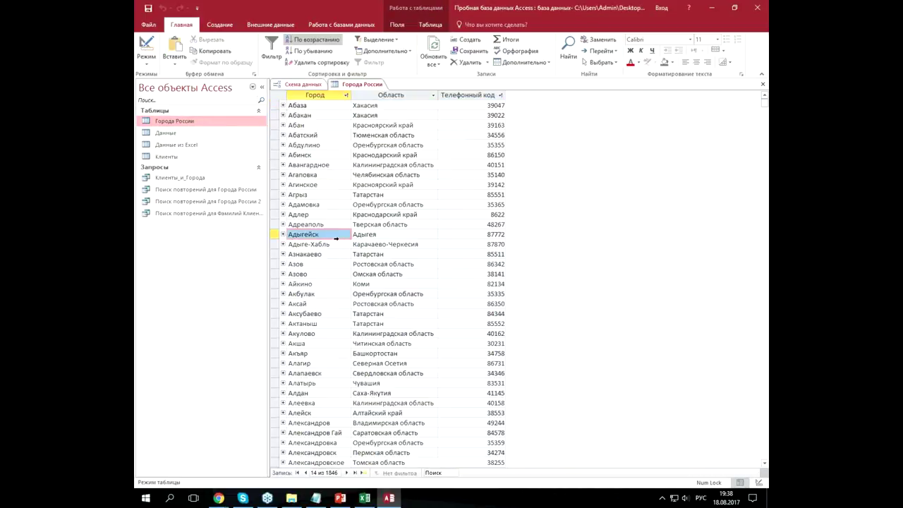
click(318, 254)
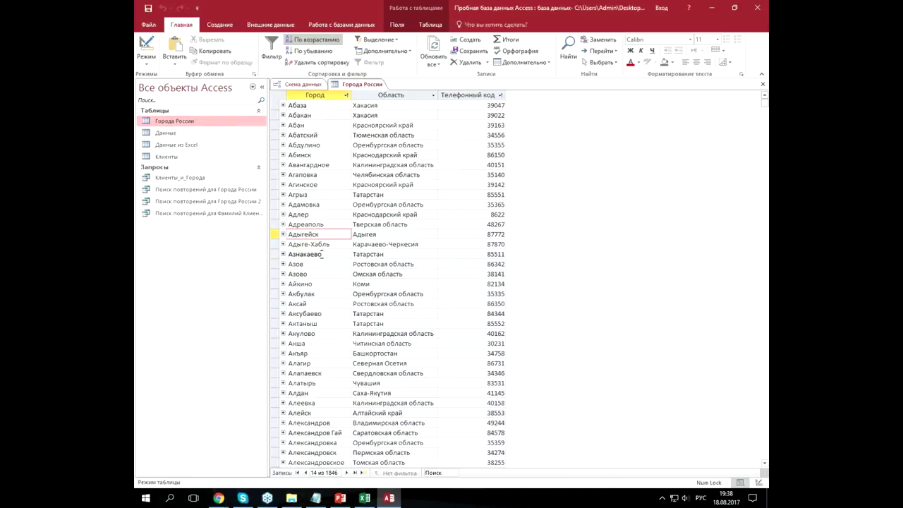
click(436, 473)
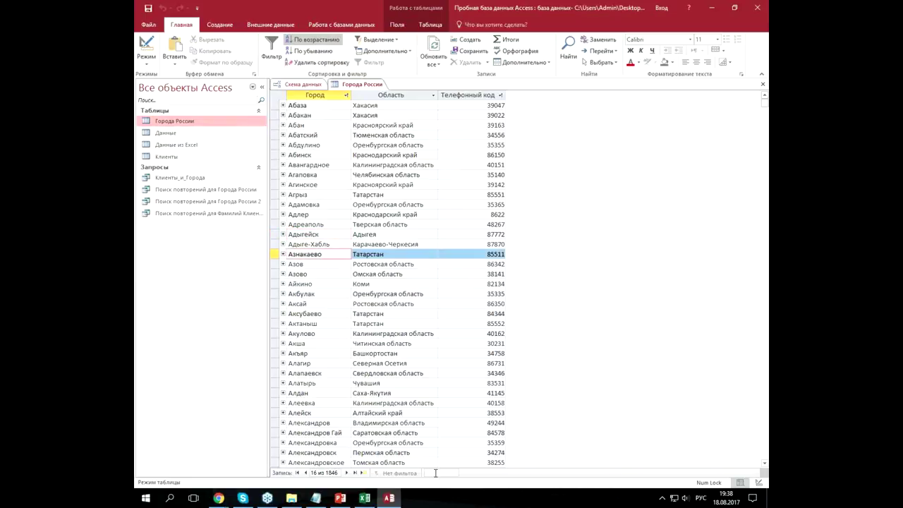
text(моск)
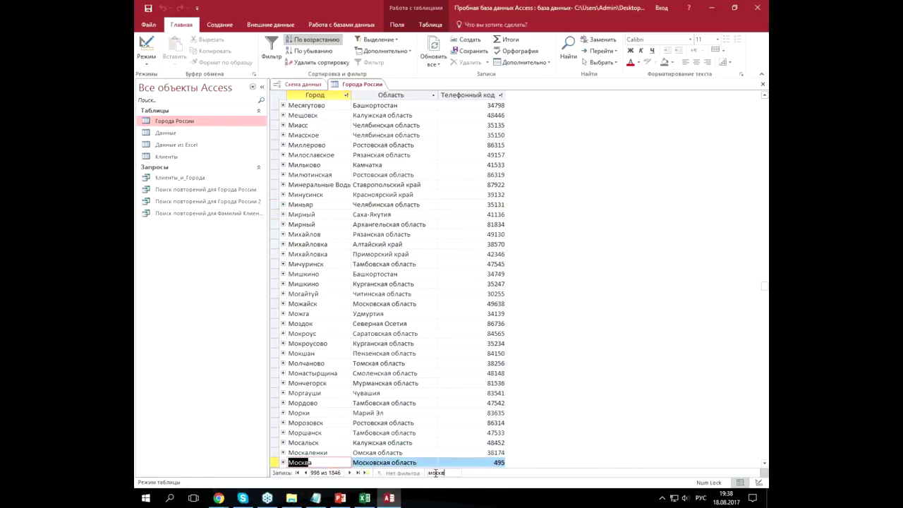
click(765, 464)
scroll(764, 465, down, 3)
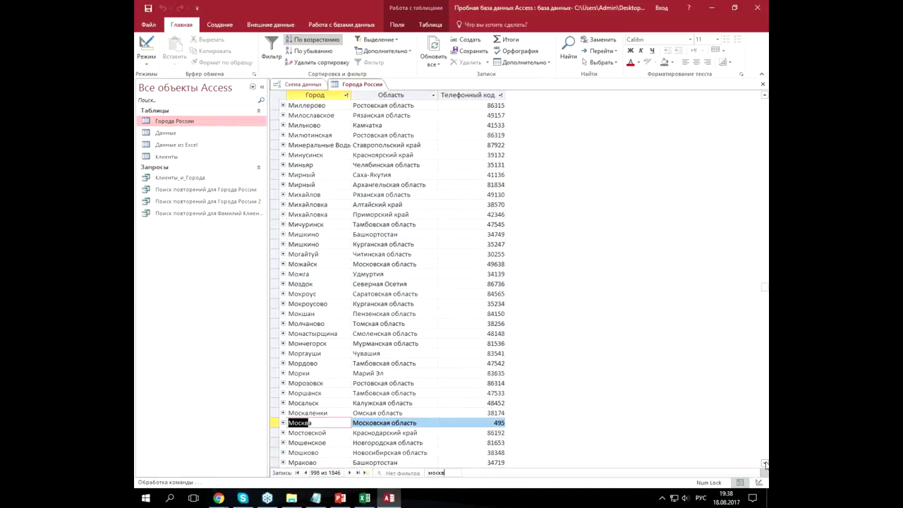
scroll(765, 464, down, 4)
click(297, 383)
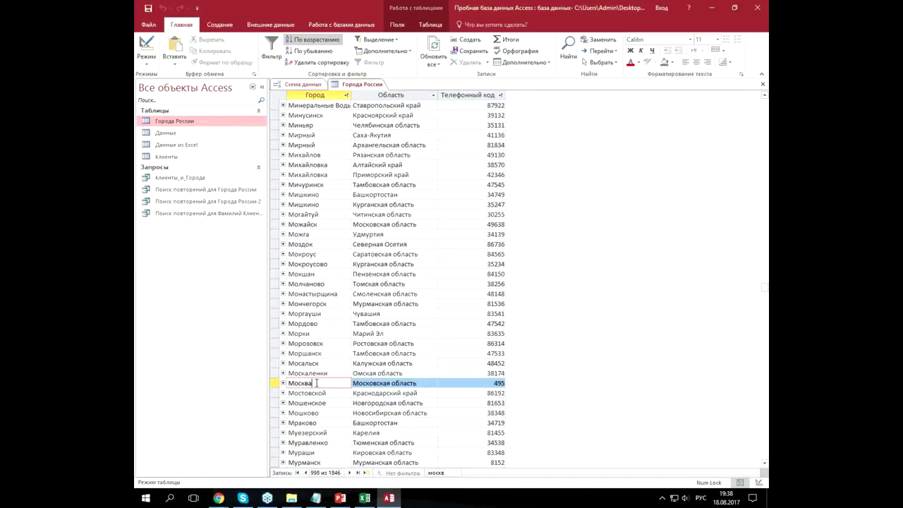
key(ctrl+shift+Down)
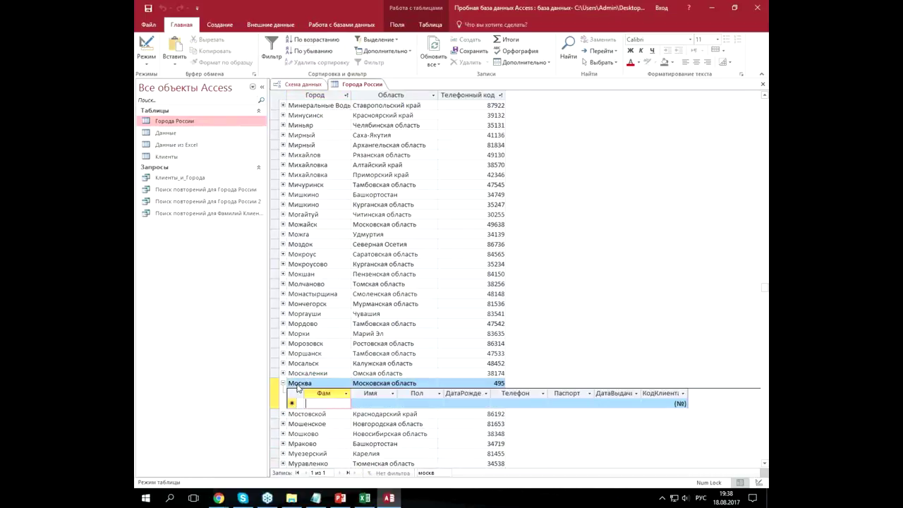
key(ctrl+shift+Up)
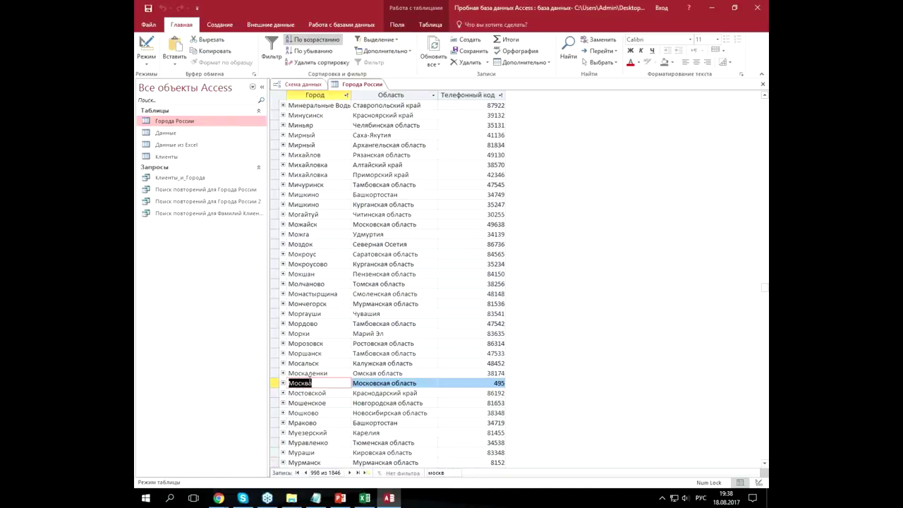
- Search for 'домо', check Домодедово's linked clients, and return to the relationship diagram
click(435, 472)
text(домо)
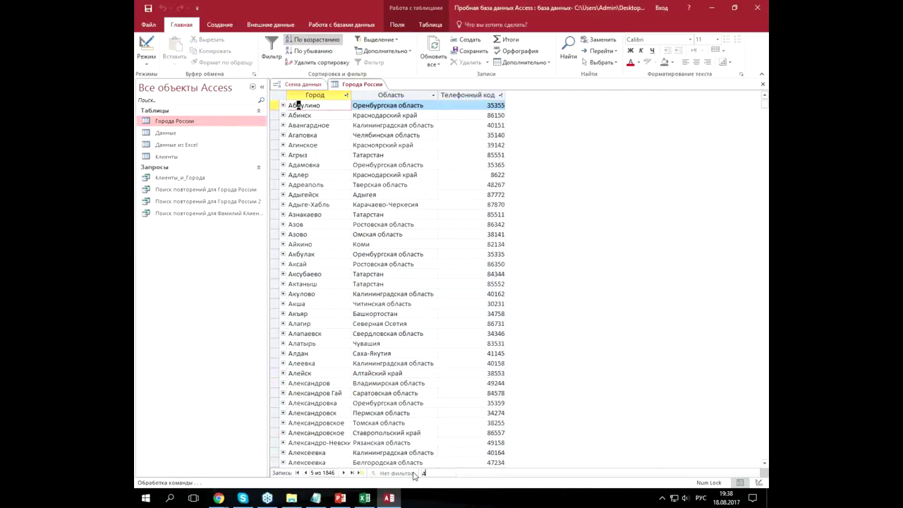
click(396, 403)
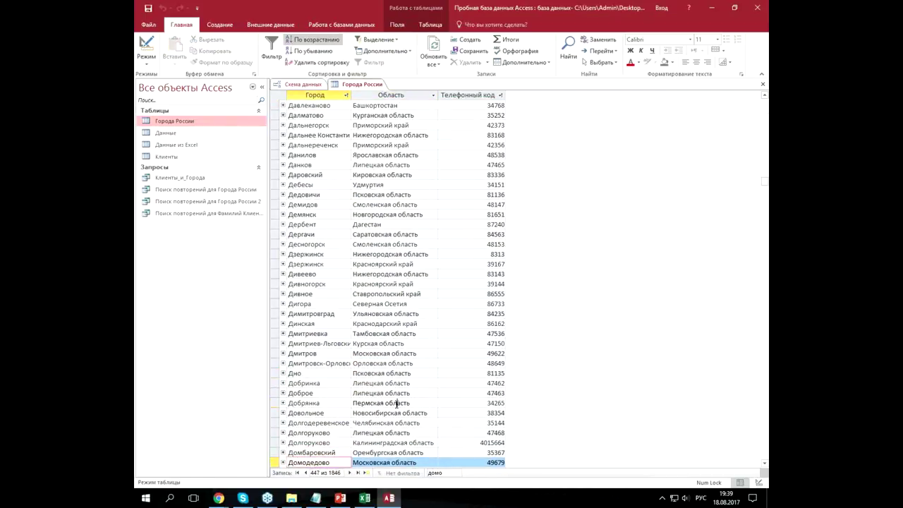
scroll(396, 403, down, 2)
scroll(396, 403, down, 1)
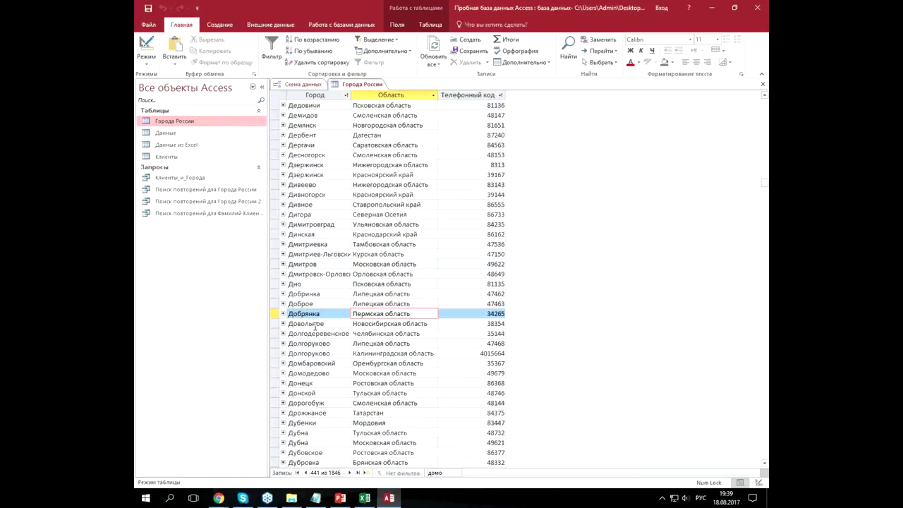
click(308, 373)
key(ctrl+shift+Down)
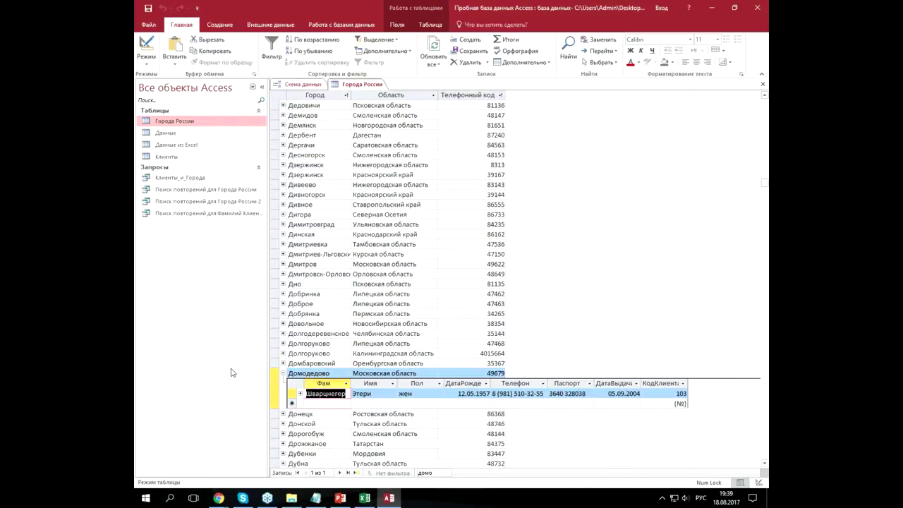
click(283, 374)
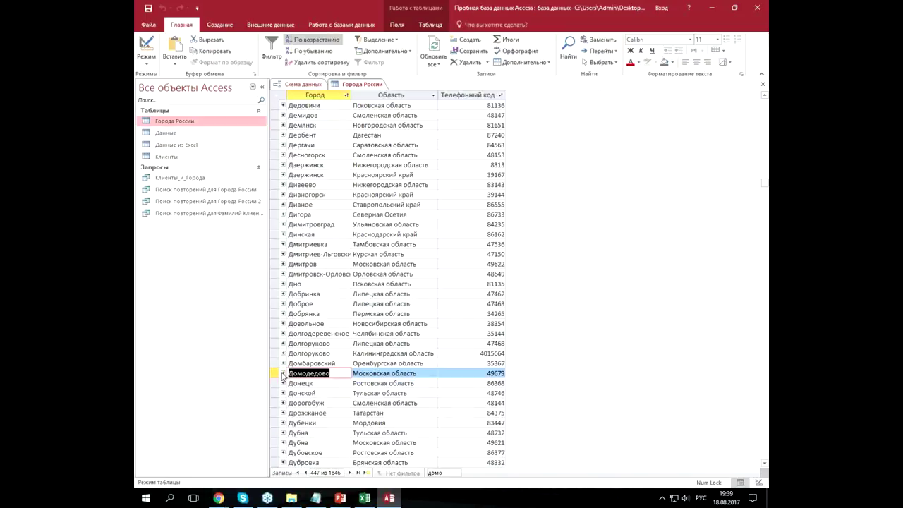
click(302, 84)
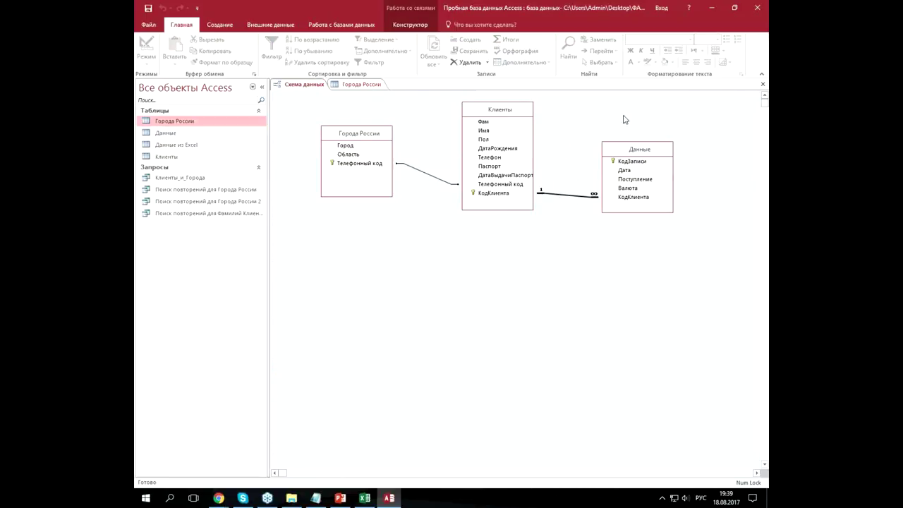
- Close the relationship diagram, saving its layout, and close the Города России table
click(520, 111)
key(Tab)
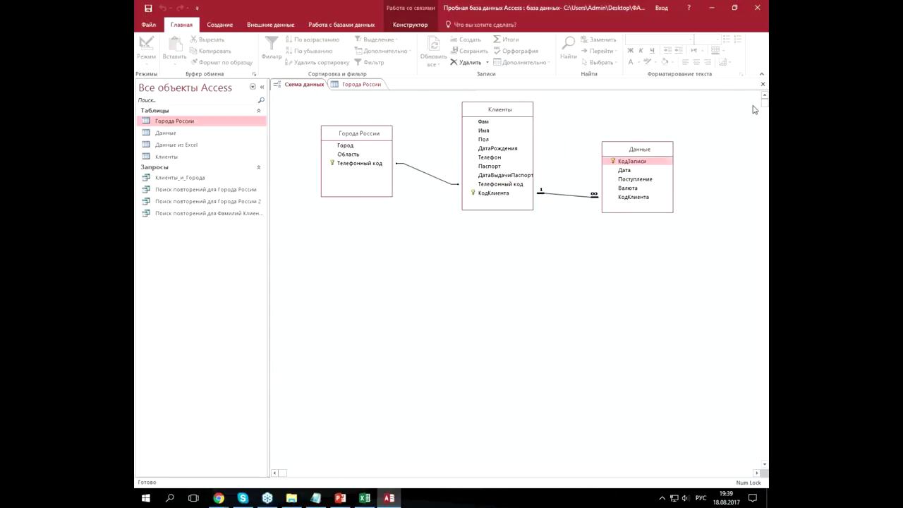
click(763, 84)
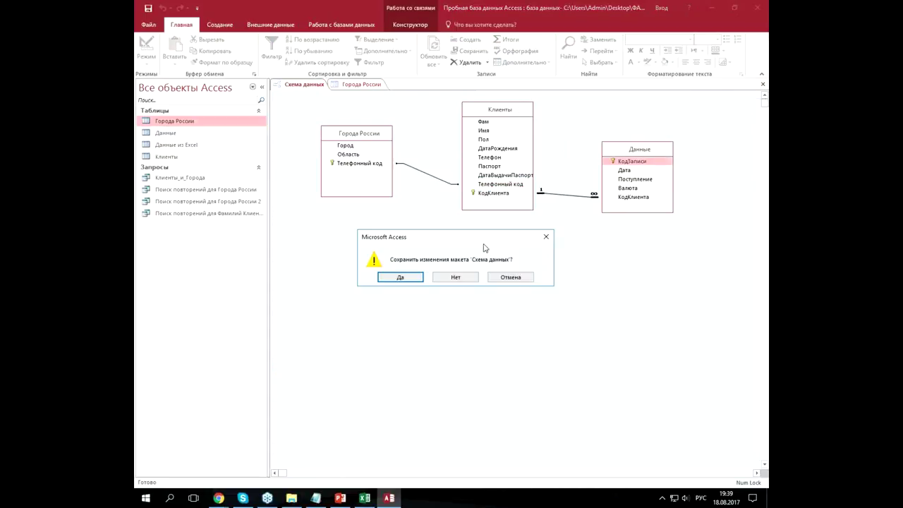
click(401, 277)
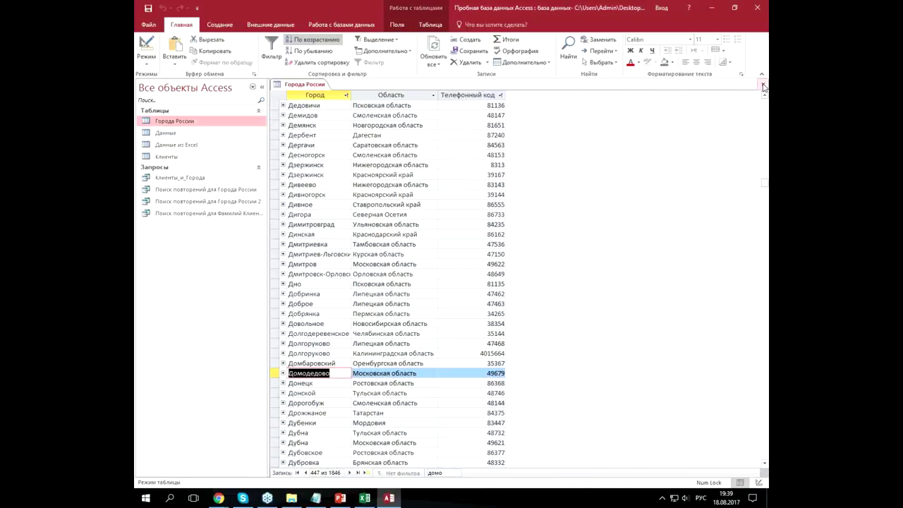
click(763, 85)
- Open the Данные table and sort its records ascending by КодКлиента
click(180, 137)
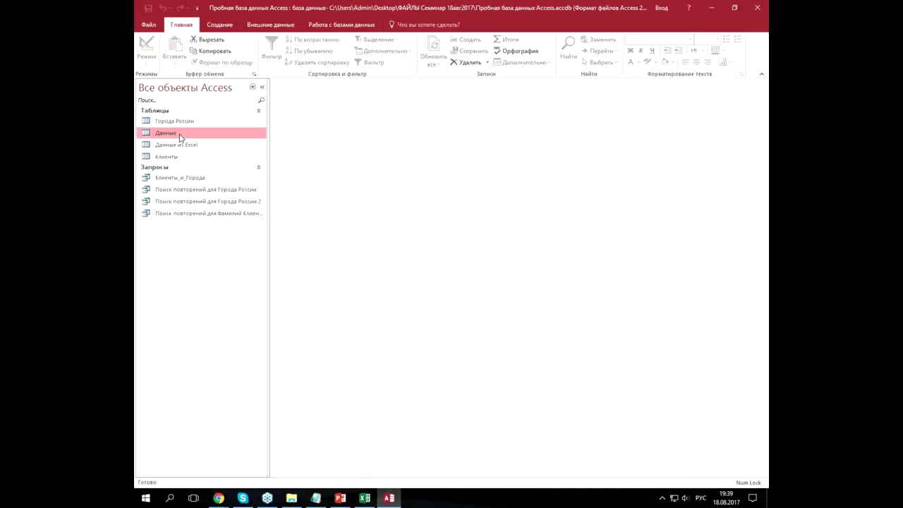
double_click(180, 134)
click(351, 235)
scroll(350, 237, down, 5)
scroll(350, 237, down, 10)
scroll(351, 237, down, 10)
scroll(351, 237, down, 5)
scroll(351, 237, down, 3)
scroll(351, 237, down, 6)
scroll(350, 237, down, 6)
click(523, 195)
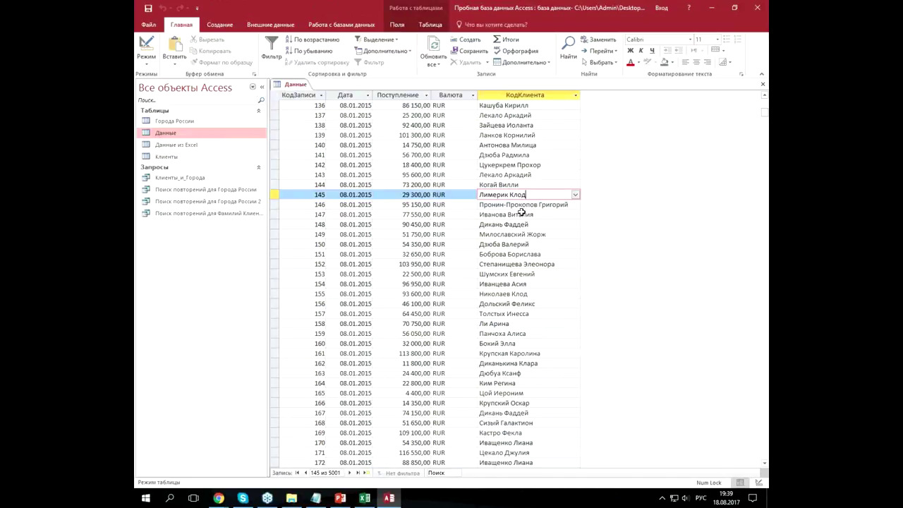
click(512, 145)
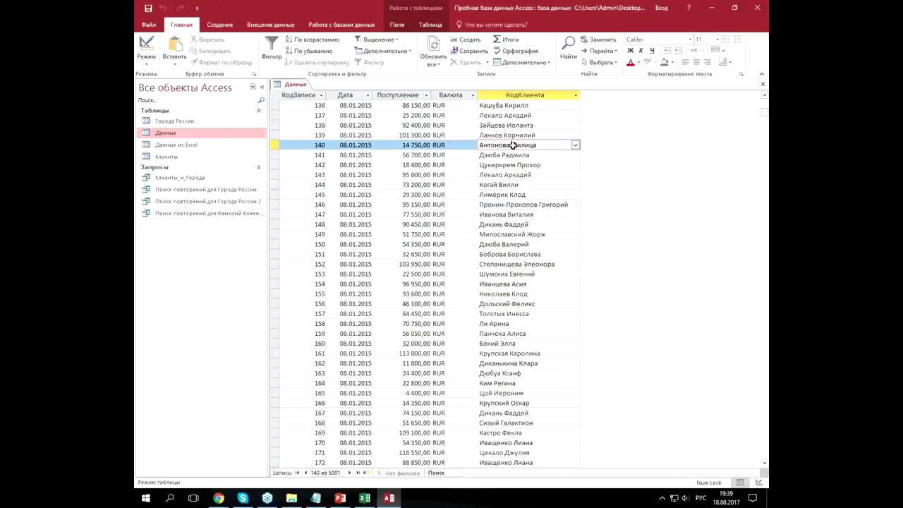
key(ctrl+space)
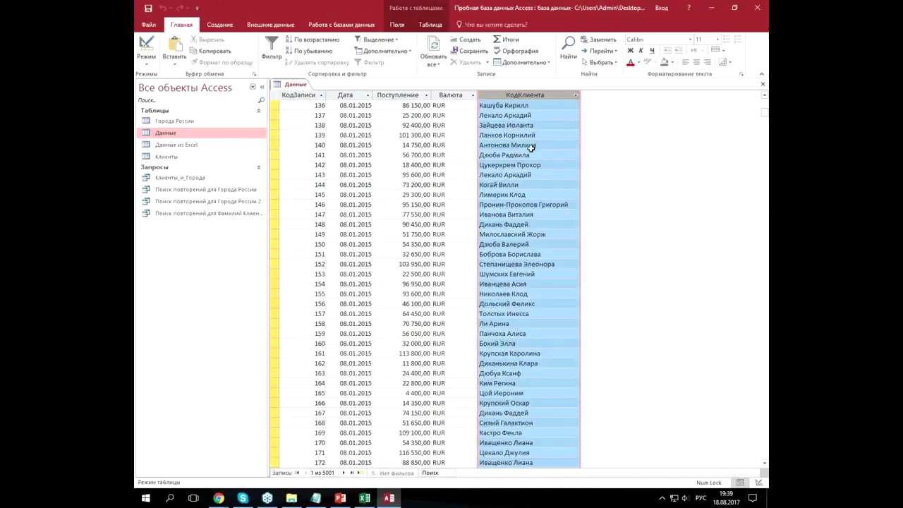
click(528, 145)
click(316, 39)
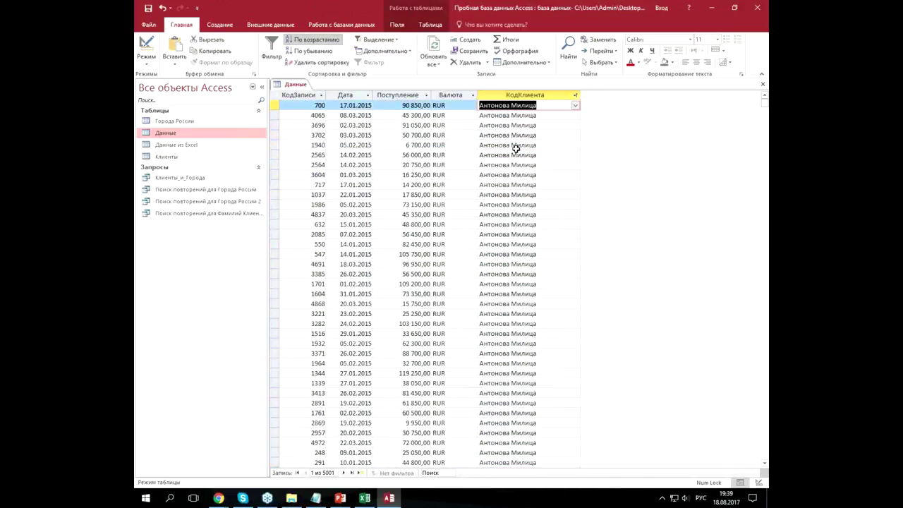
- Close the Данные table without saving its layout changes
scroll(385, 230, down, 5)
scroll(353, 254, down, 1)
scroll(308, 280, down, 1)
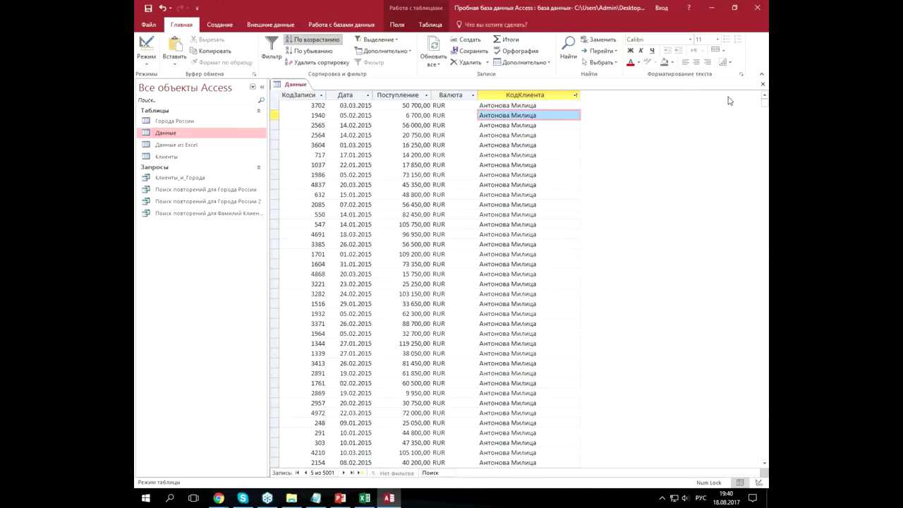
click(763, 84)
click(456, 276)
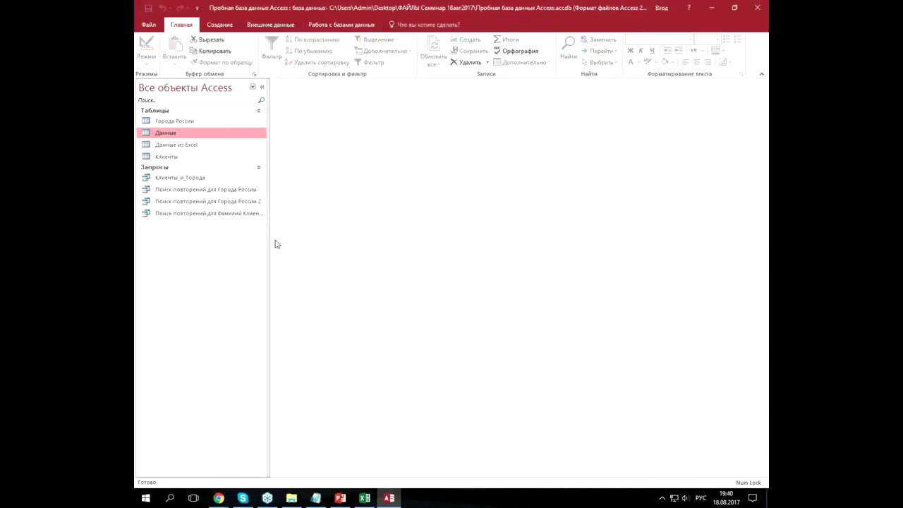
- Open Клиенты, search for 'швар', and expand Шварценегер's payment records
double_click(179, 158)
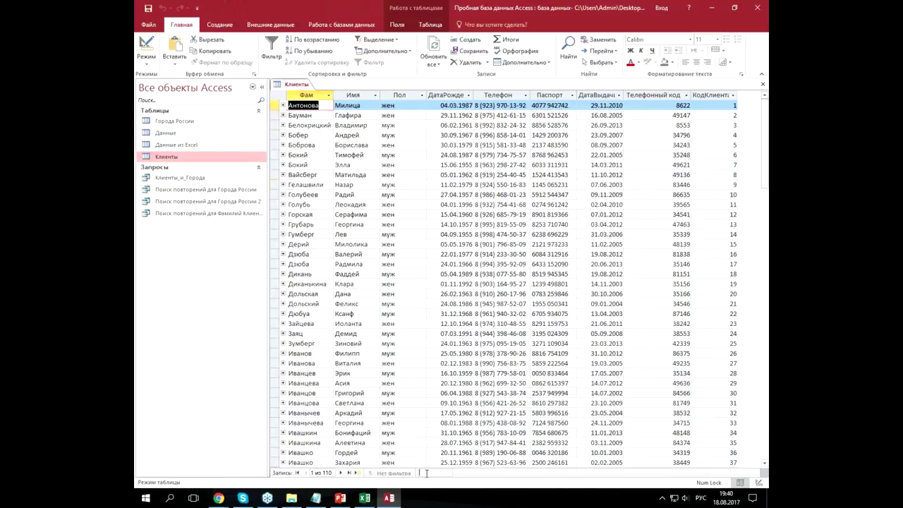
text(швар)
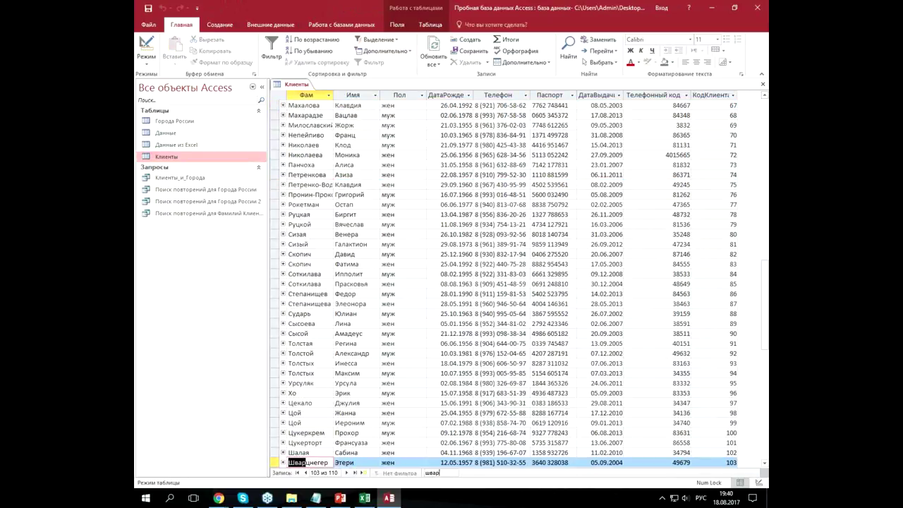
scroll(345, 395, down, 2)
scroll(343, 391, down, 2)
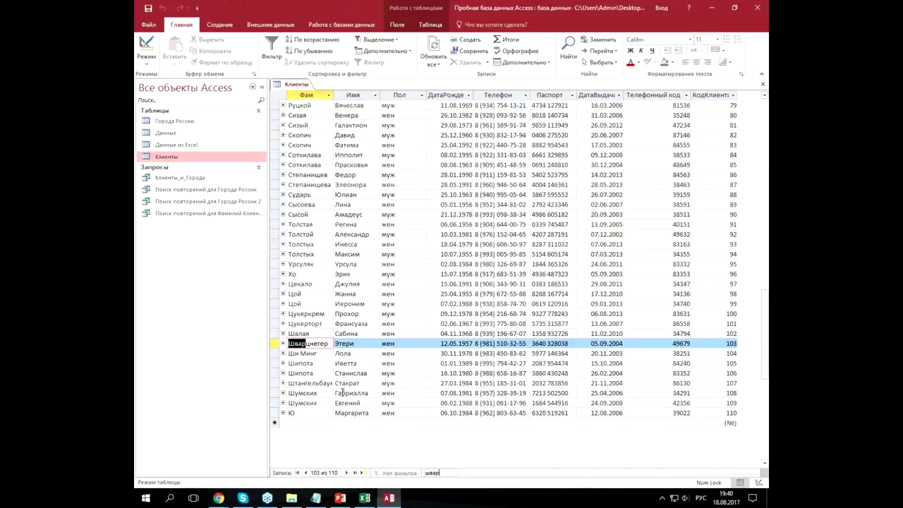
click(283, 343)
key(Down)
key(Down)
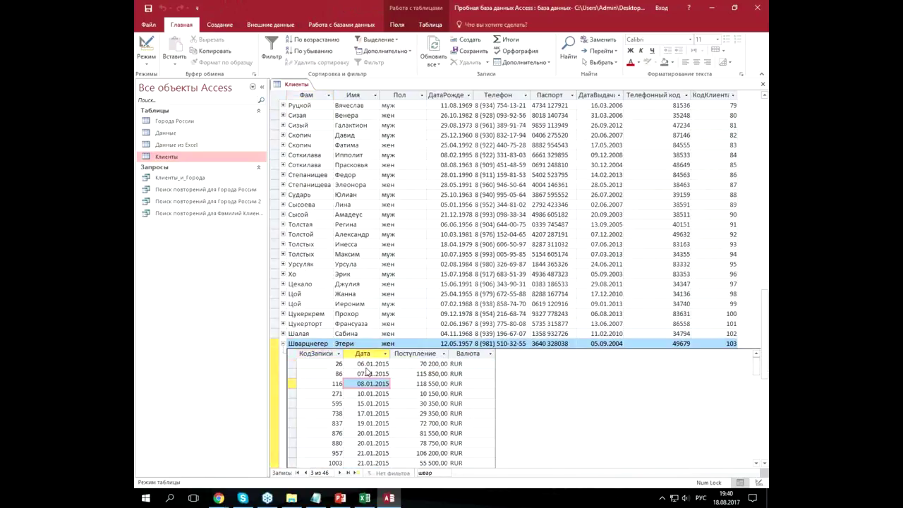
scroll(366, 371, down, 3)
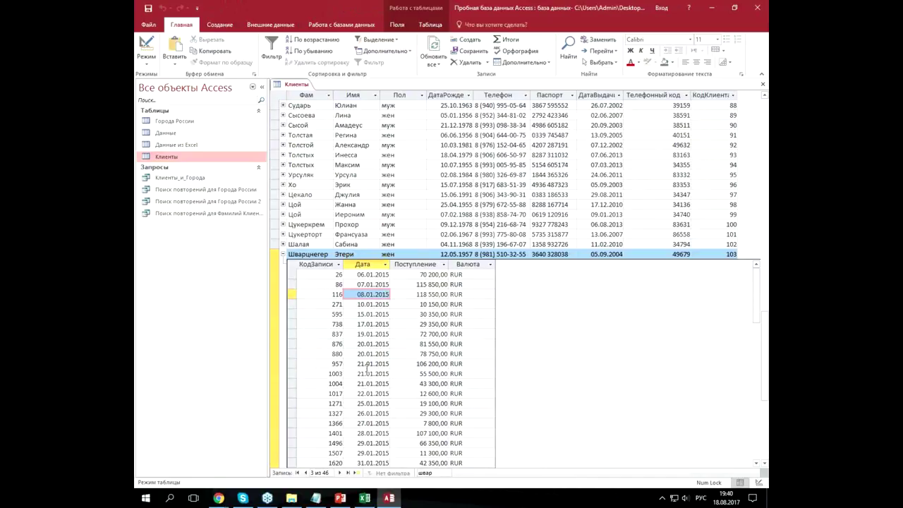
- Review Шварценегер's payments from 20.01.2015, collapse them, and switch to the Excel workbook
click(764, 464)
drag(764, 465, 765, 466)
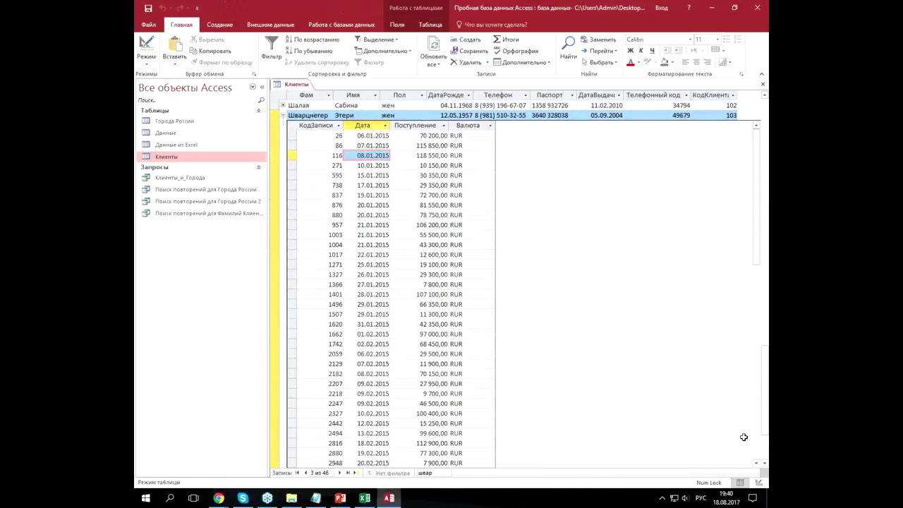
click(375, 205)
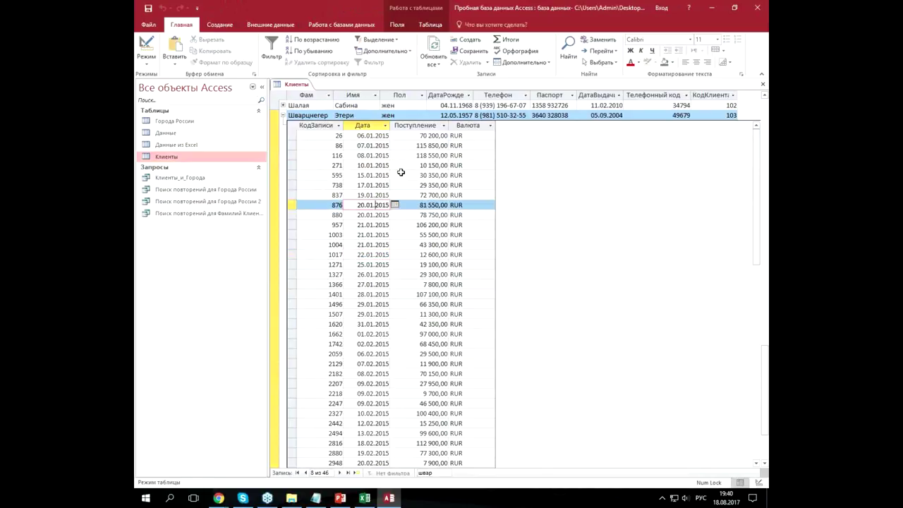
scroll(373, 205, down, 4)
scroll(373, 205, down, 5)
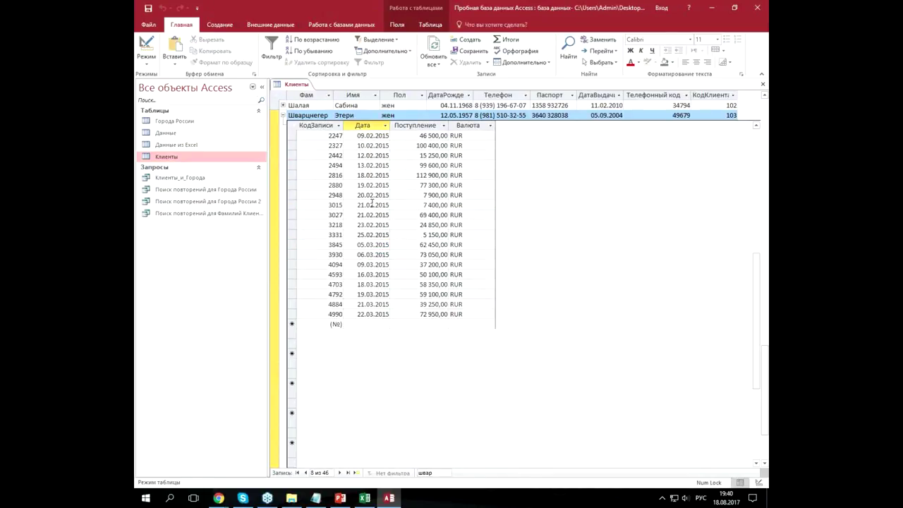
scroll(372, 203, up, 9)
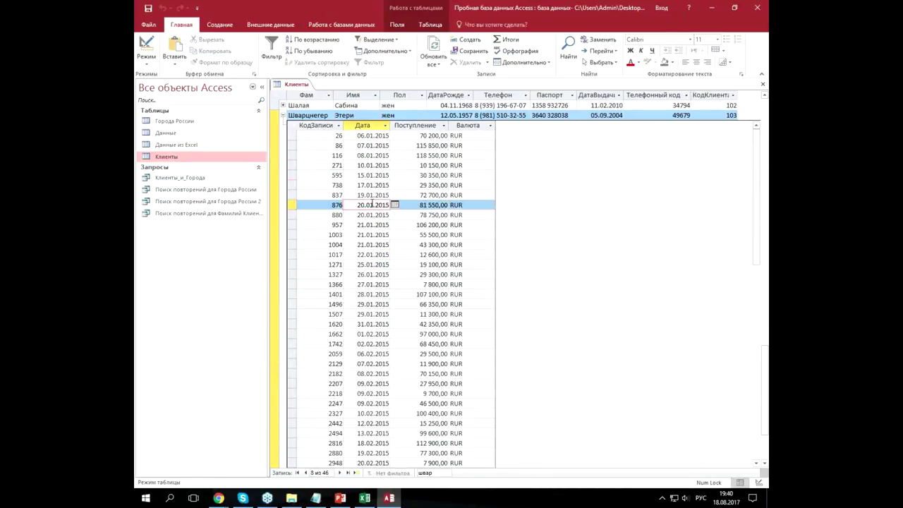
click(283, 116)
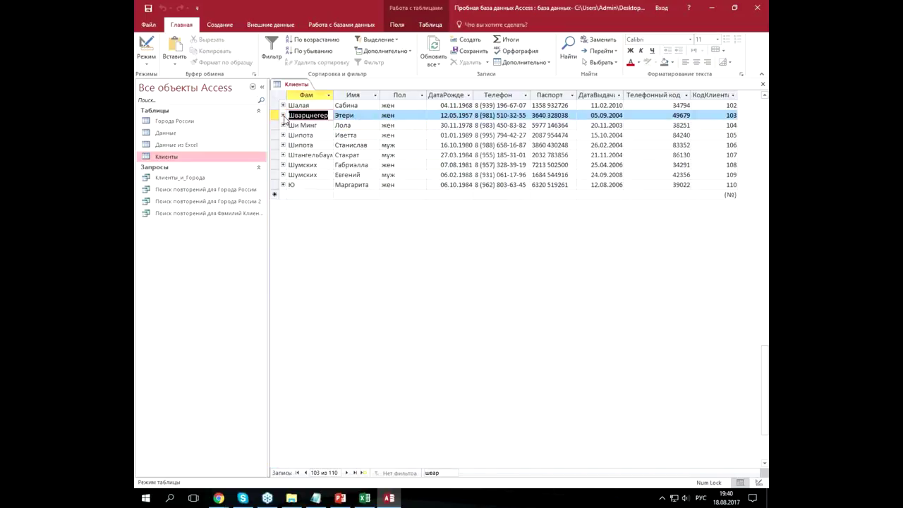
click(291, 144)
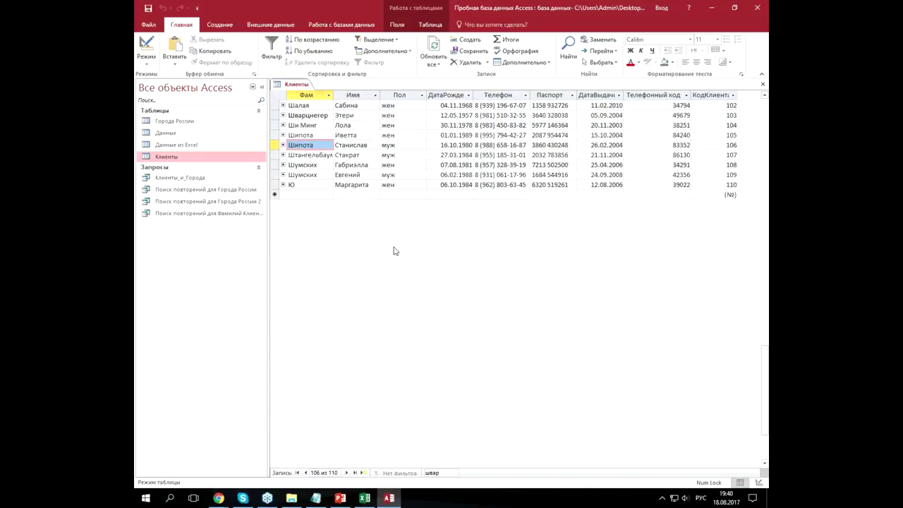
click(365, 498)
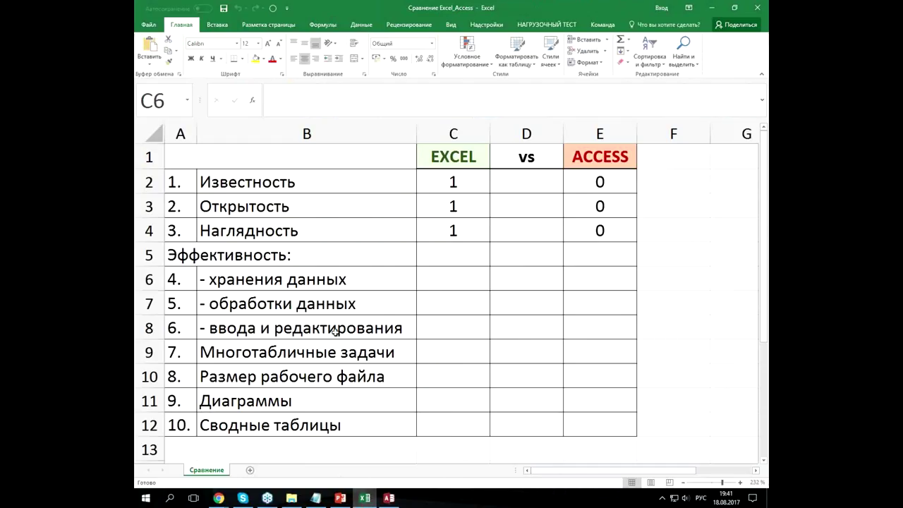
- Score data storage as 0 for Excel in C6 and 1 for Access in E6
click(467, 283)
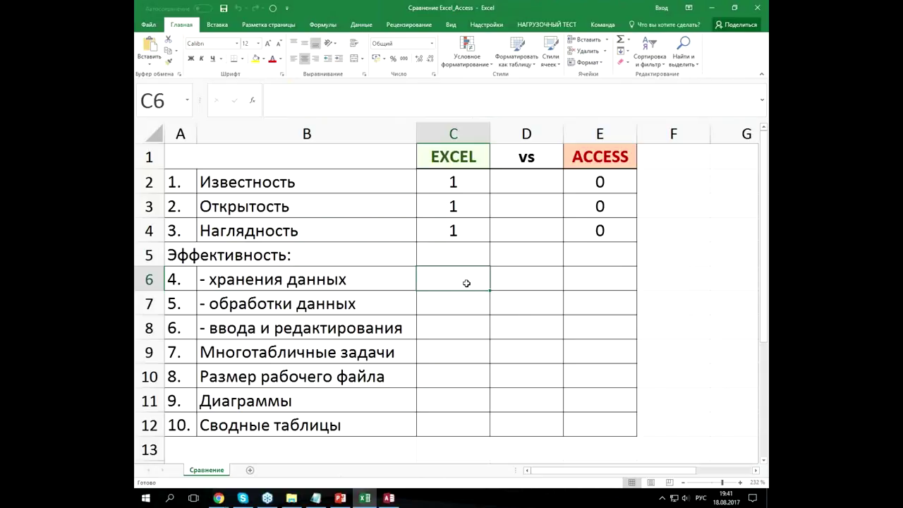
text(0)
click(583, 280)
text(1)
click(582, 300)
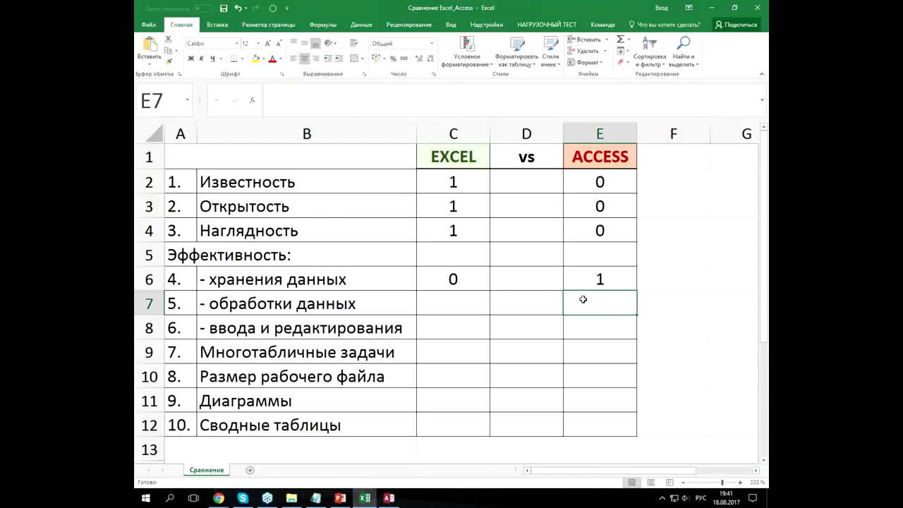
- Score data processing as 1 for Access in E7 and 0 for Excel in C7
click(475, 307)
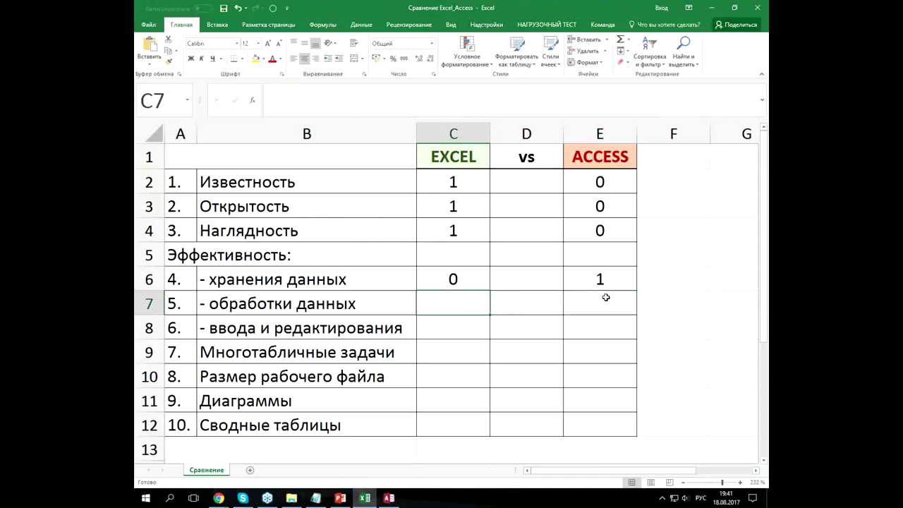
click(605, 300)
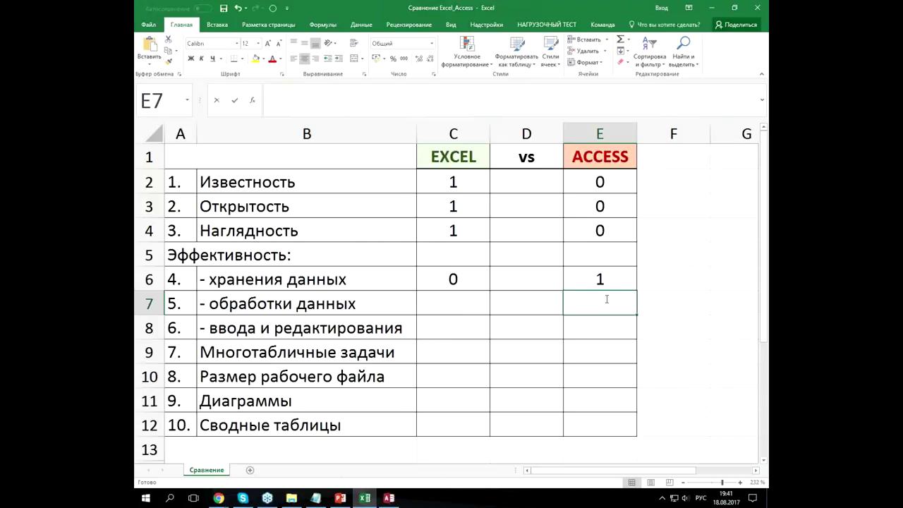
text(1)
key(Left)
key(Left)
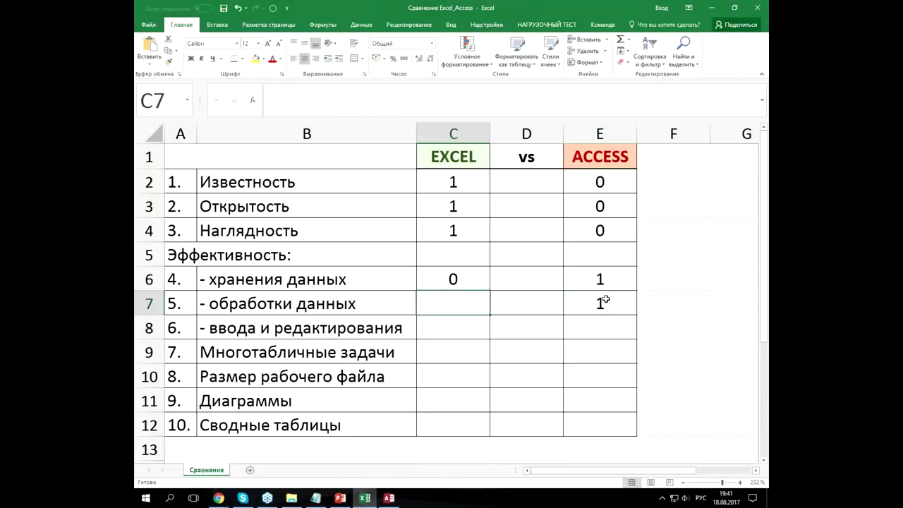
text(0)
key(Right)
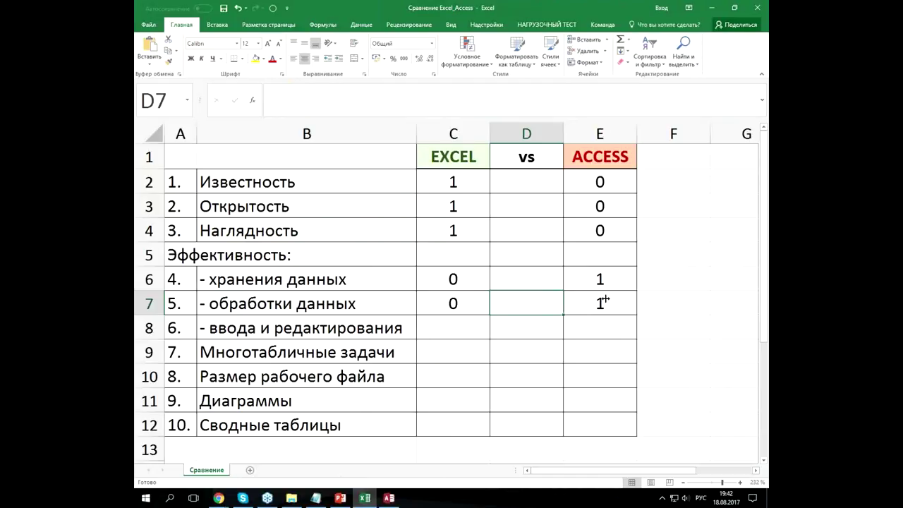
click(156, 329)
click(437, 332)
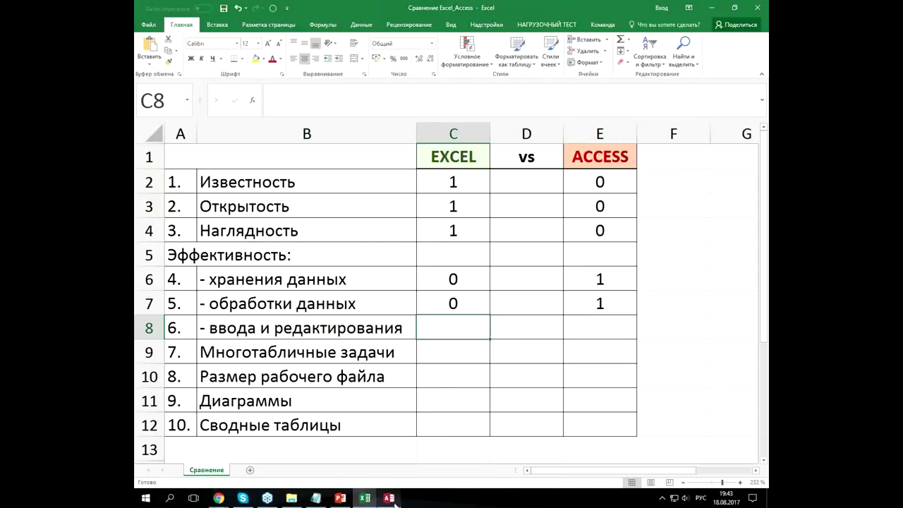
- Move to cell B8 and switch back to the Access database window
mouse_move(395, 504)
key(Left)
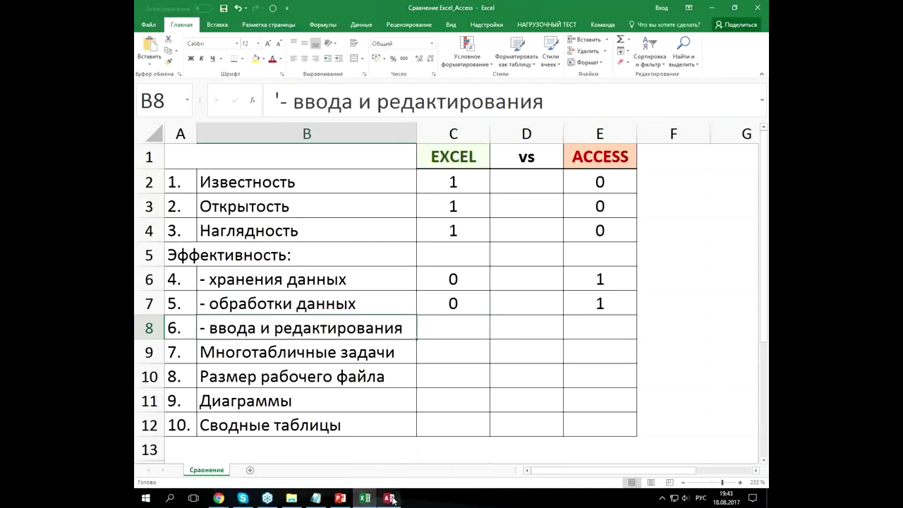
click(389, 498)
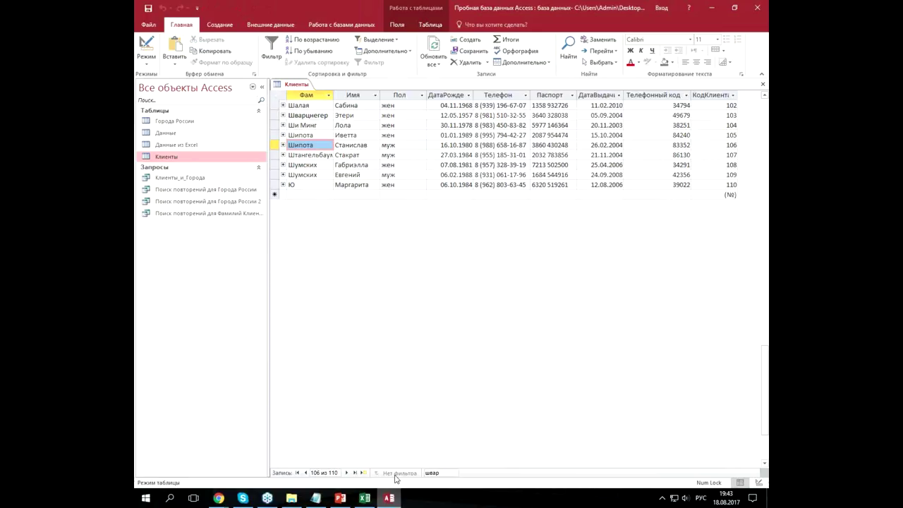
click(471, 126)
scroll(398, 169, up, 15)
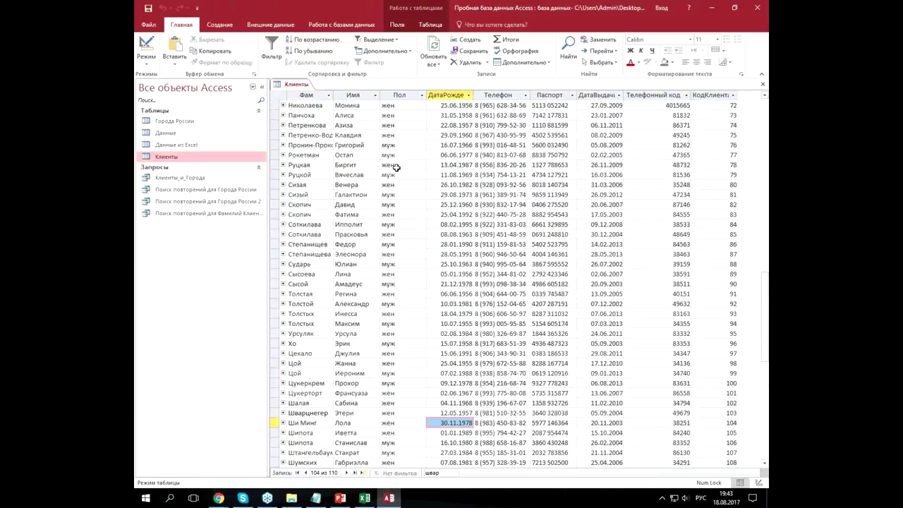
scroll(376, 174, up, 2)
click(309, 155)
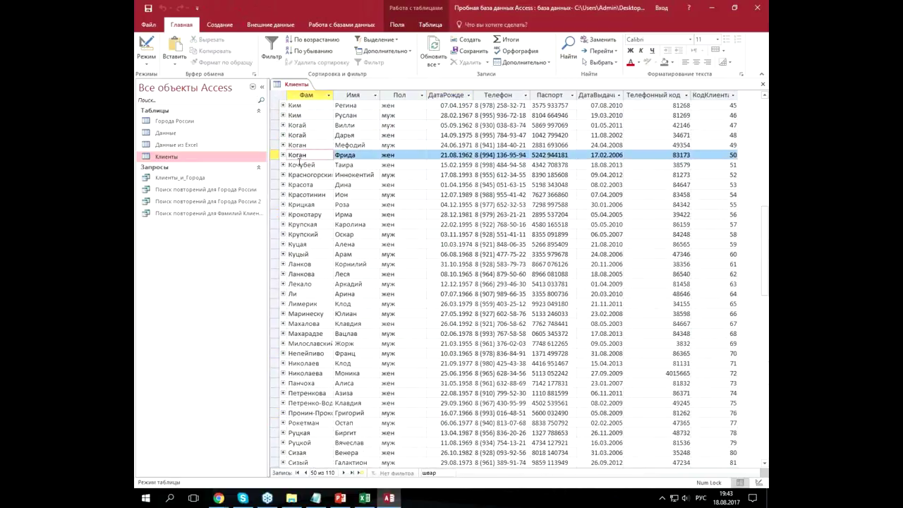
click(283, 154)
click(337, 207)
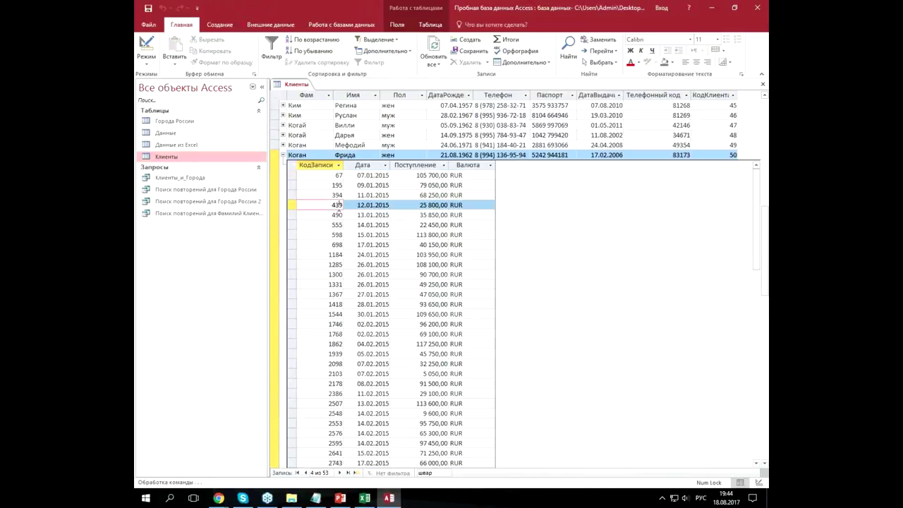
scroll(361, 222, down, 4)
scroll(362, 222, down, 3)
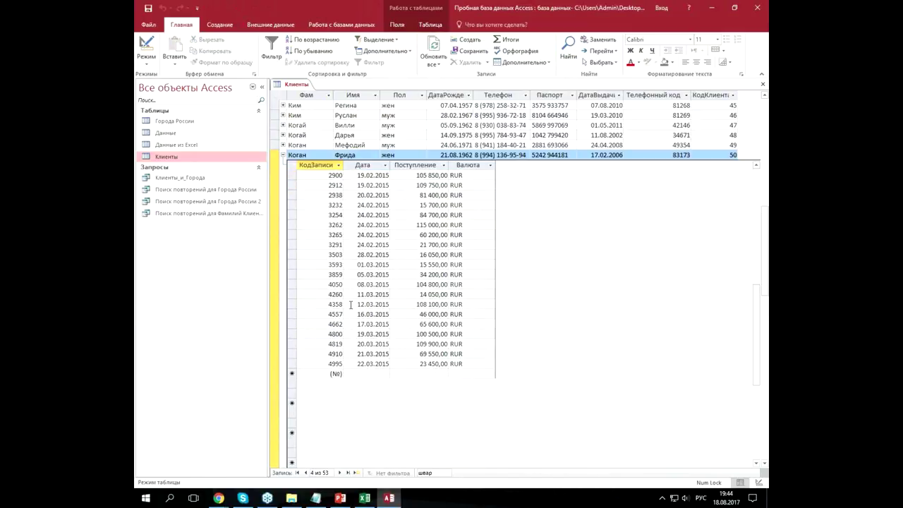
scroll(350, 304, up, 2)
click(283, 155)
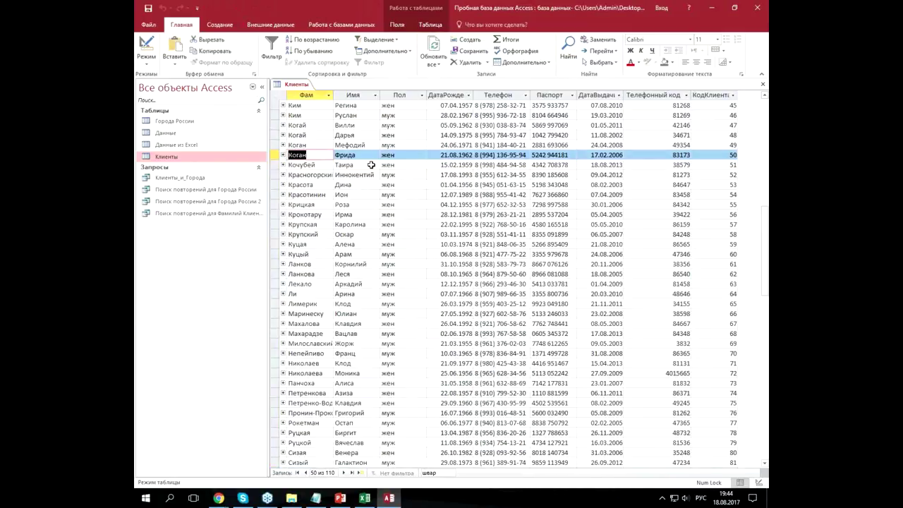
- Cancel the accidental surname edit, keeping Коган, and close the Клиенты table
click(319, 154)
text(у)
key(Escape)
key(Tab)
key(Tab)
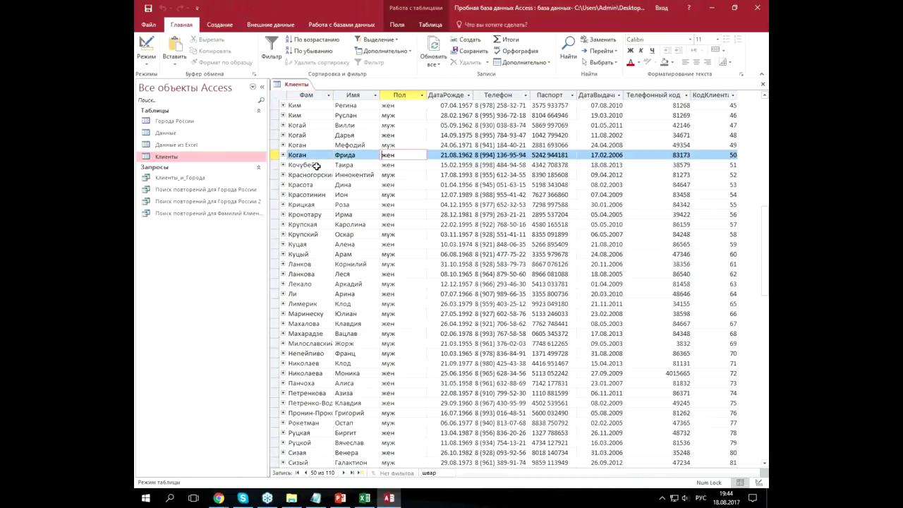
click(762, 84)
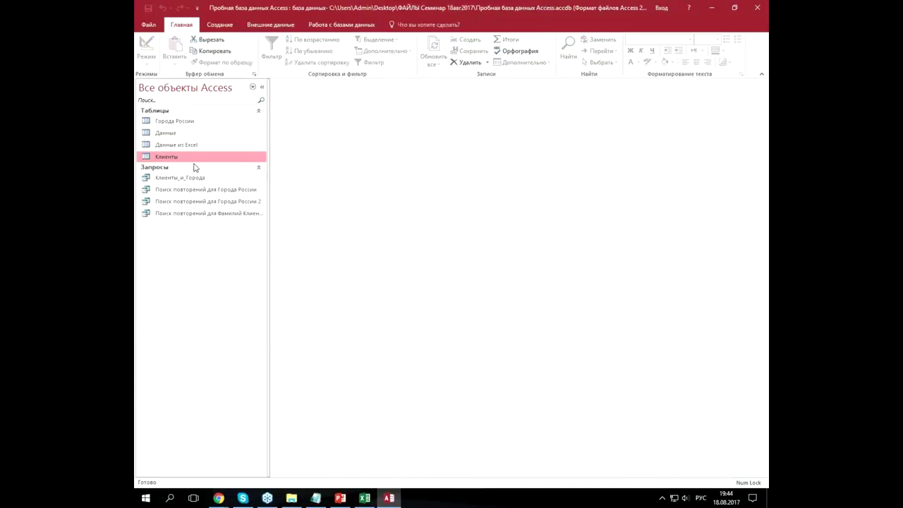
- Create a new form from the Клиенты table
click(173, 179)
click(170, 159)
click(224, 25)
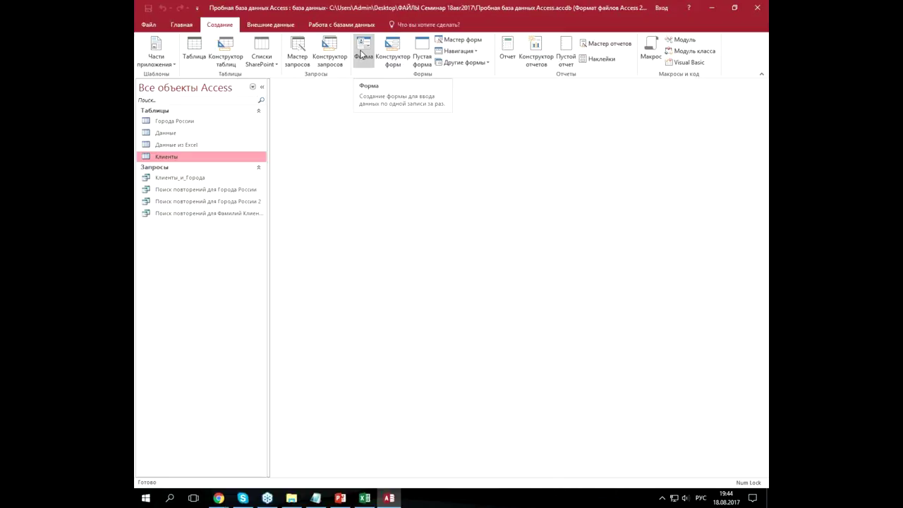
click(362, 54)
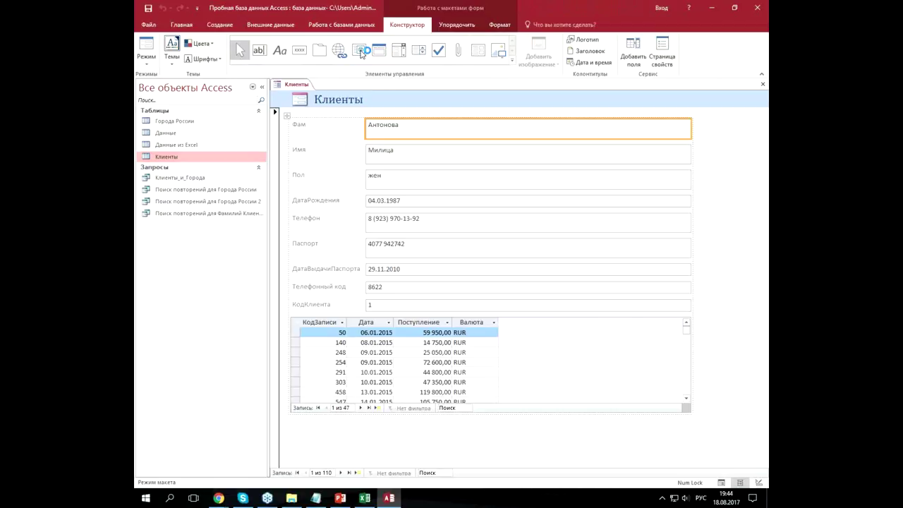
- Narrow the field boxes and shorten the Пол, Имя and Фам boxes
click(458, 181)
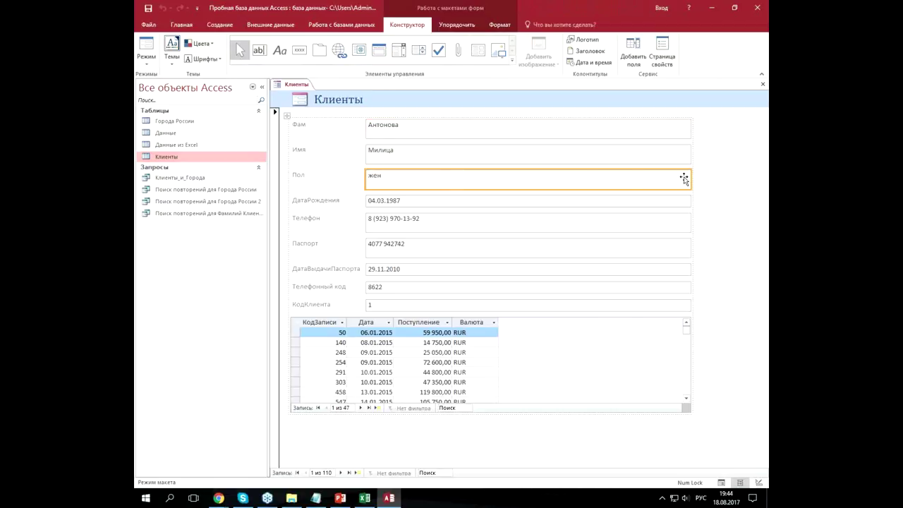
drag(691, 179, 604, 191)
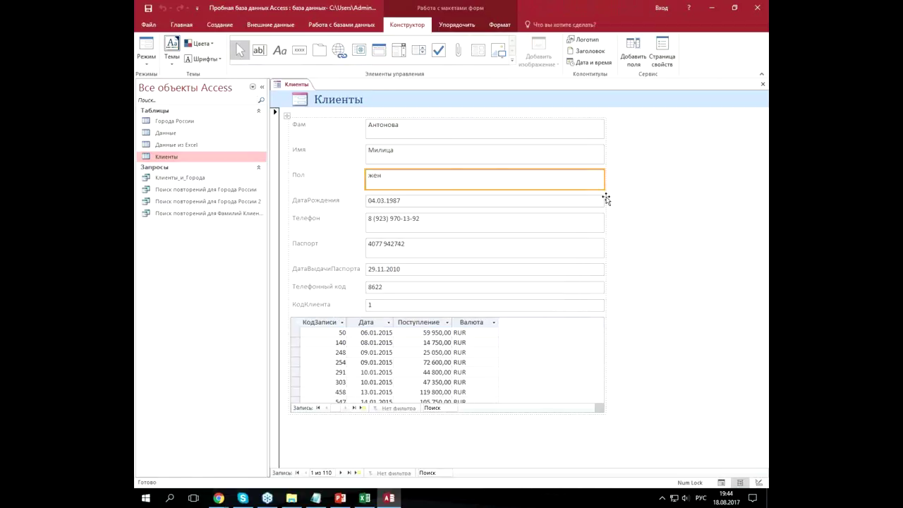
drag(556, 190, 557, 183)
click(393, 157)
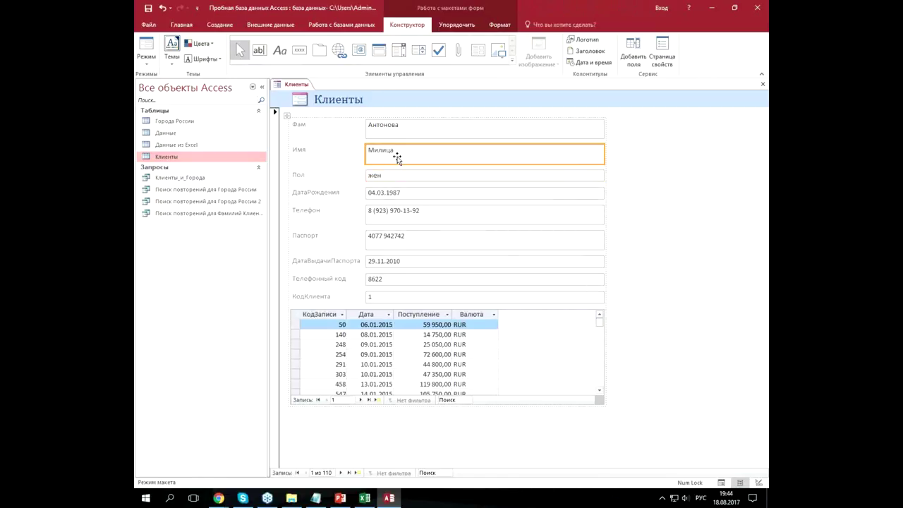
click(388, 127)
drag(393, 157, 389, 132)
click(287, 115)
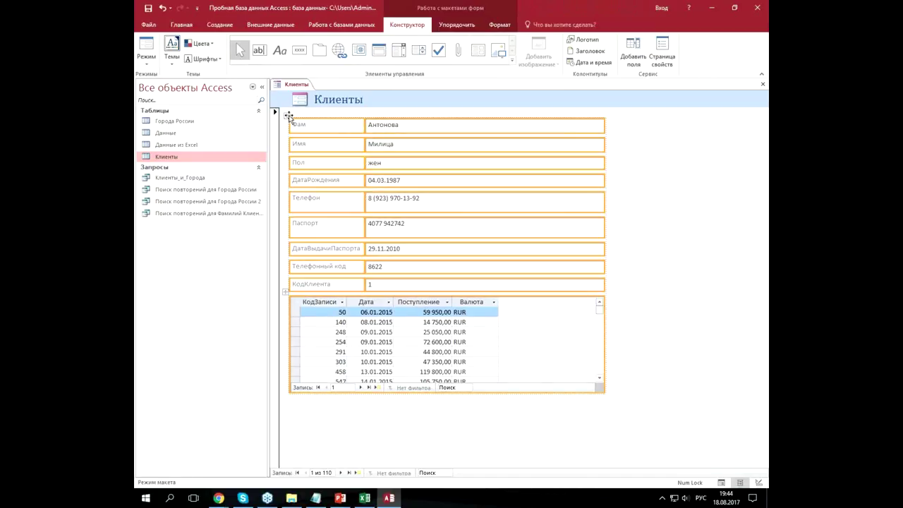
- Reduce the form layout's Control Padding so all fields get shorter
click(506, 26)
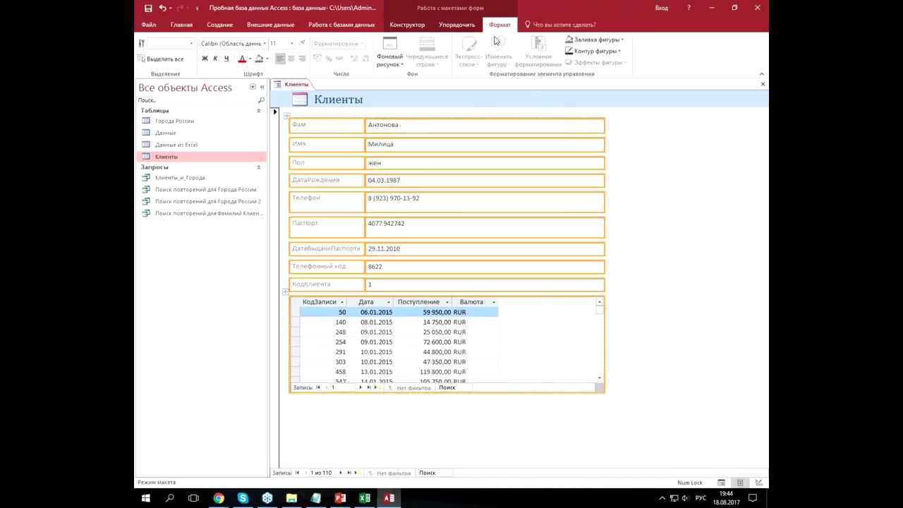
click(470, 26)
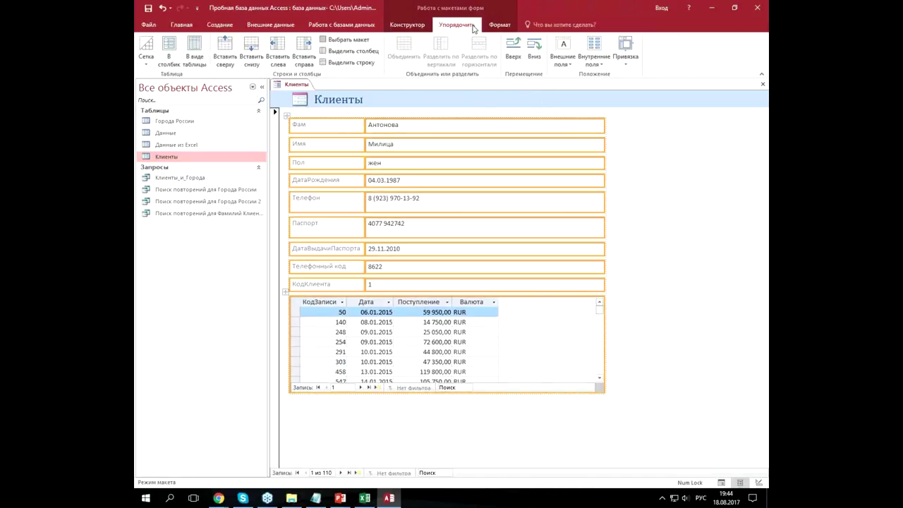
click(594, 50)
click(601, 99)
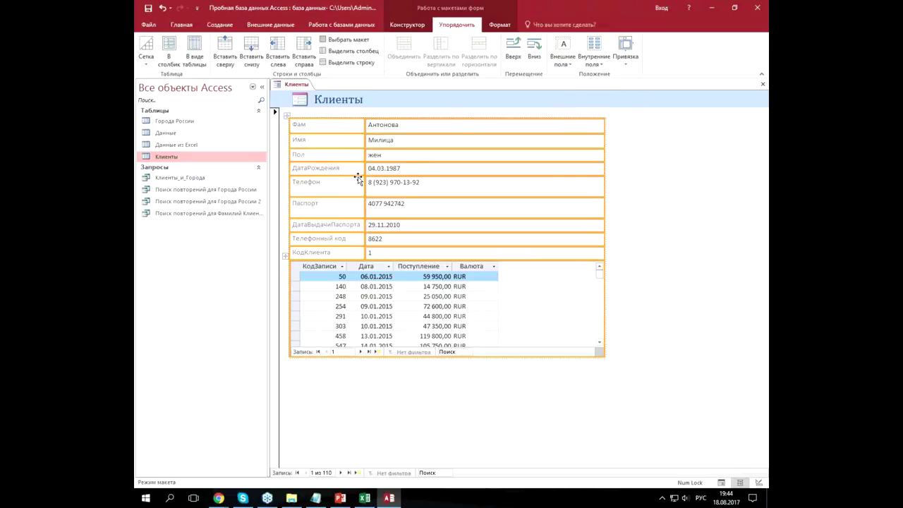
click(660, 237)
- Give the Фам–КодКлиента labels a light tinted fill with black italic text
click(352, 254)
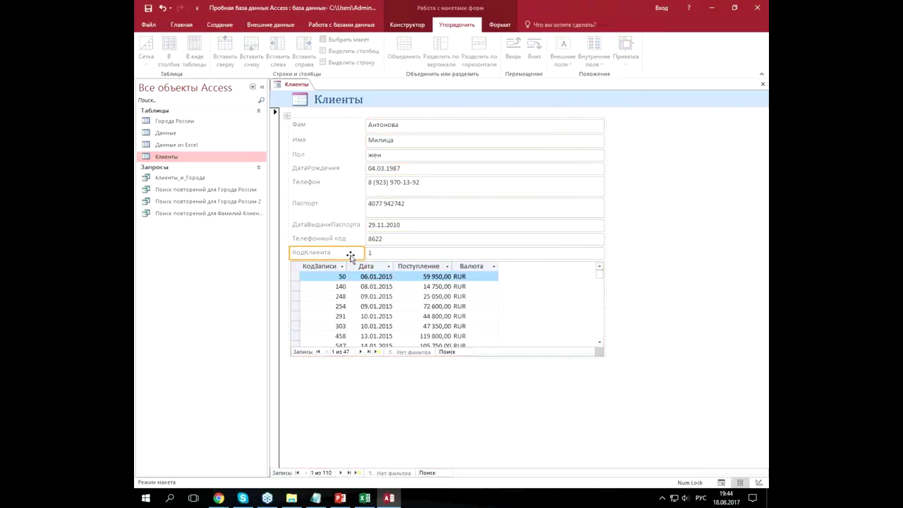
shift+click(317, 124)
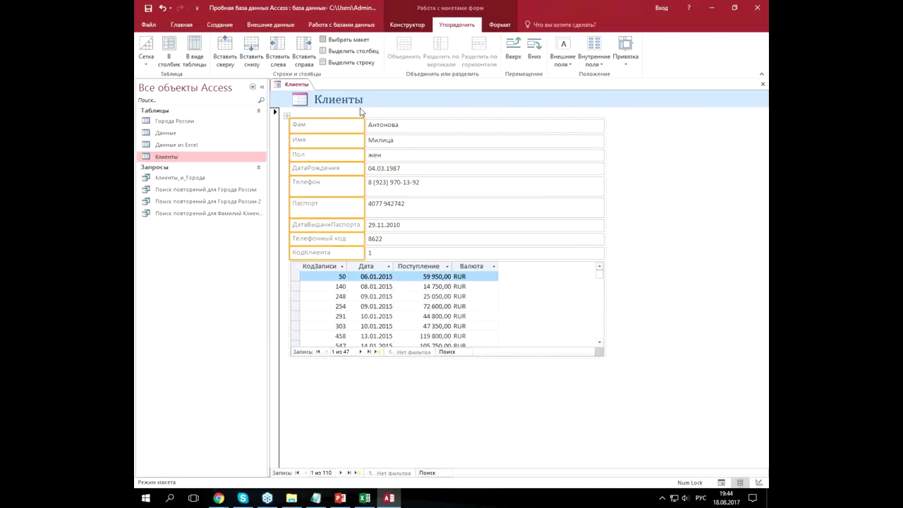
click(501, 25)
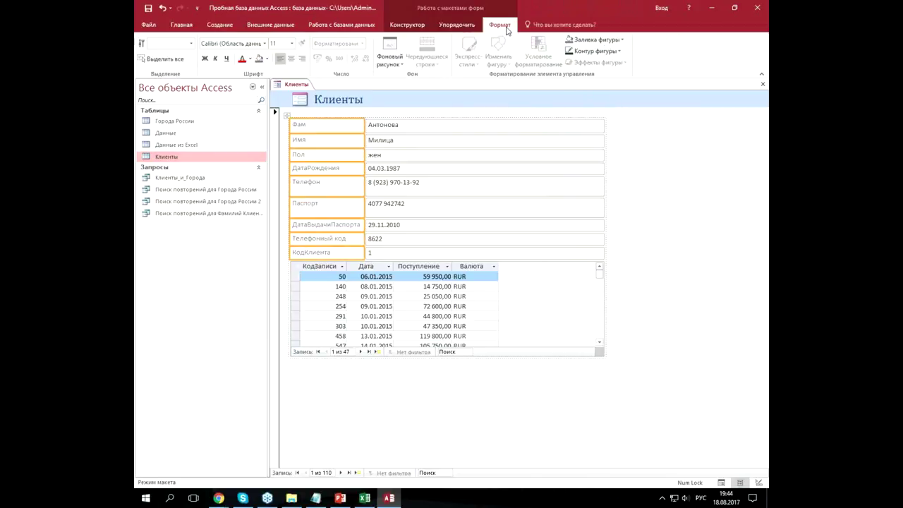
click(267, 59)
click(319, 106)
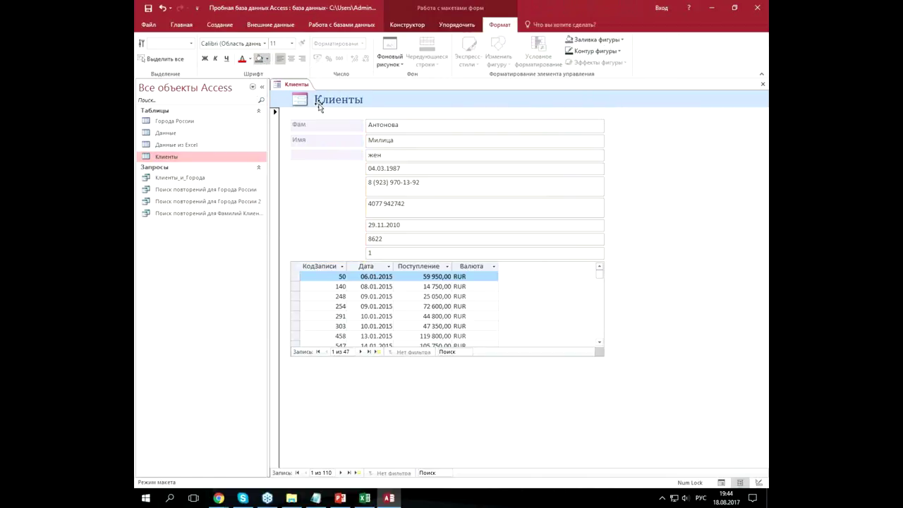
click(251, 60)
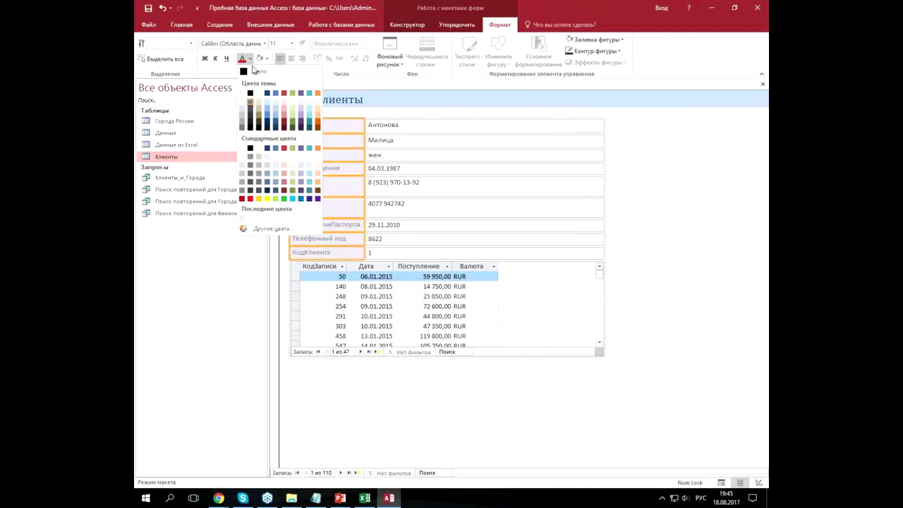
click(269, 125)
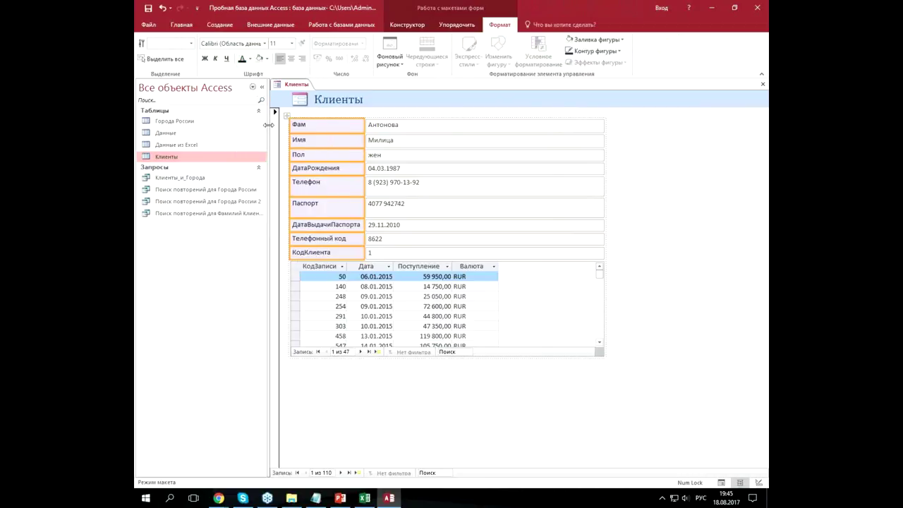
click(216, 59)
- Shorten the Телефон box and enlarge the payments subform downward to show more rows
click(436, 186)
drag(441, 194, 441, 188)
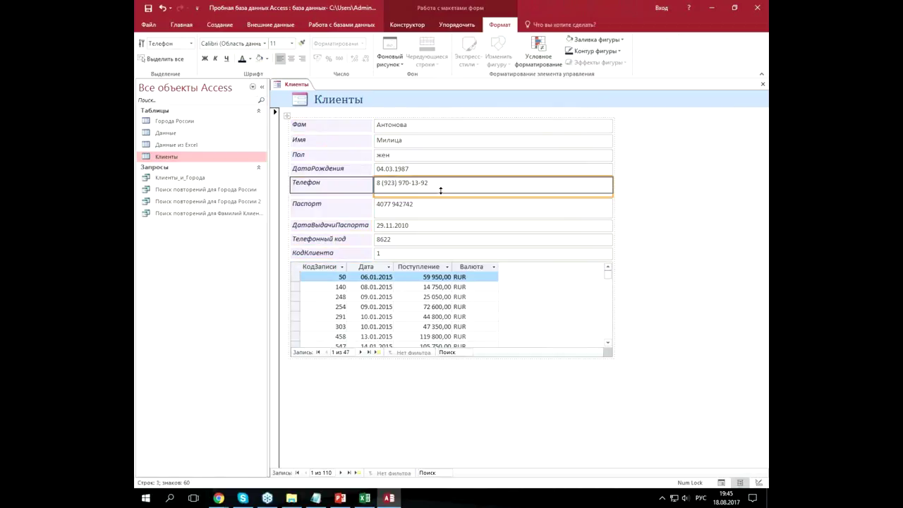
click(637, 181)
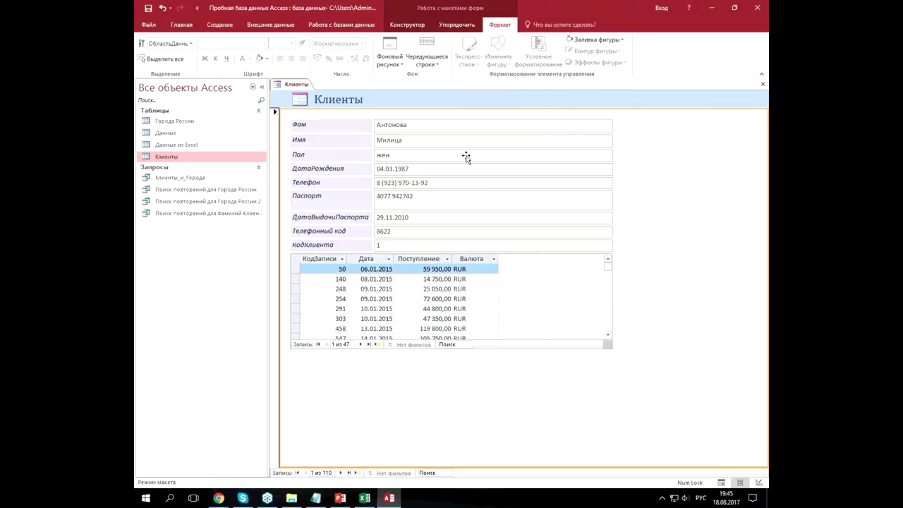
click(551, 279)
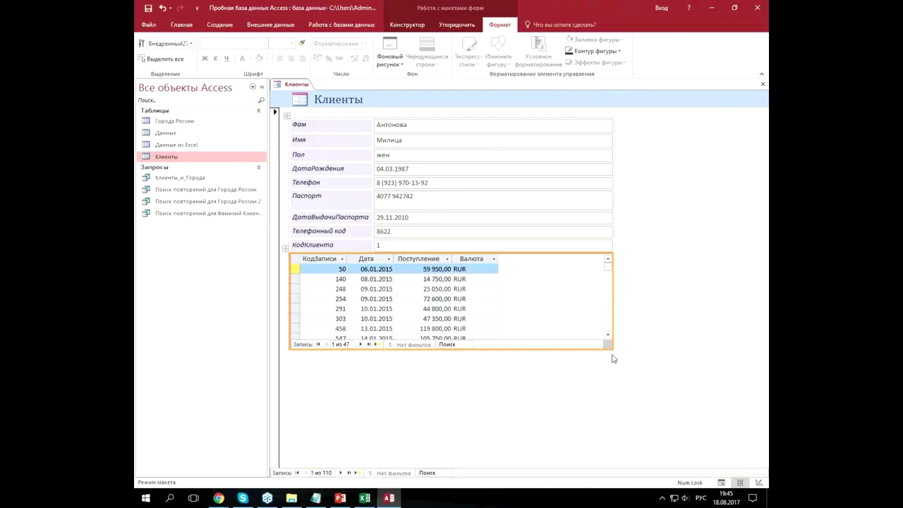
drag(613, 348, 612, 446)
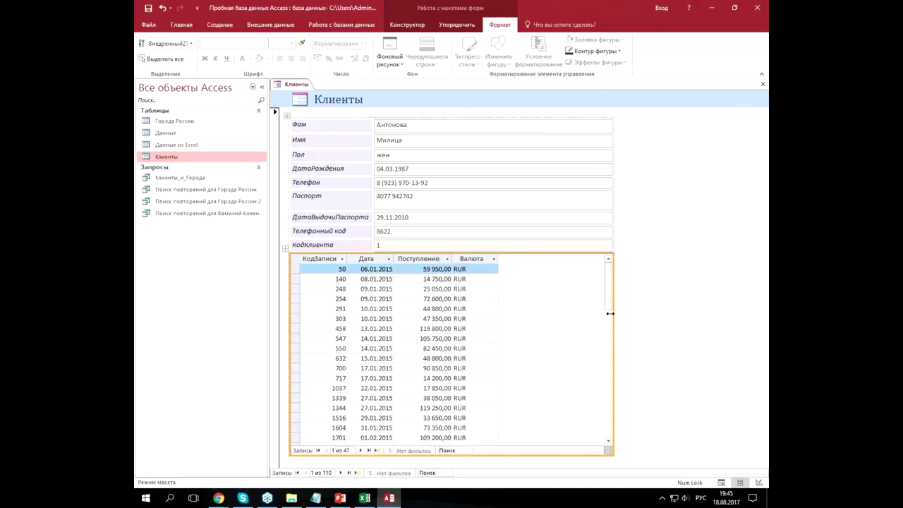
mouse_move(609, 299)
mouse_down()
mouse_move(614, 413)
mouse_move(612, 277)
mouse_up()
- Save the redesigned form as Клиенты and close it
click(148, 8)
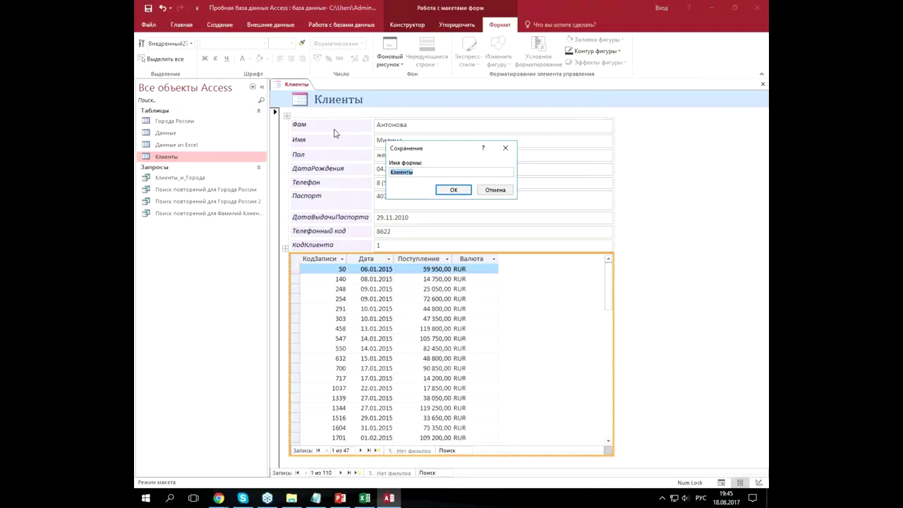
click(458, 188)
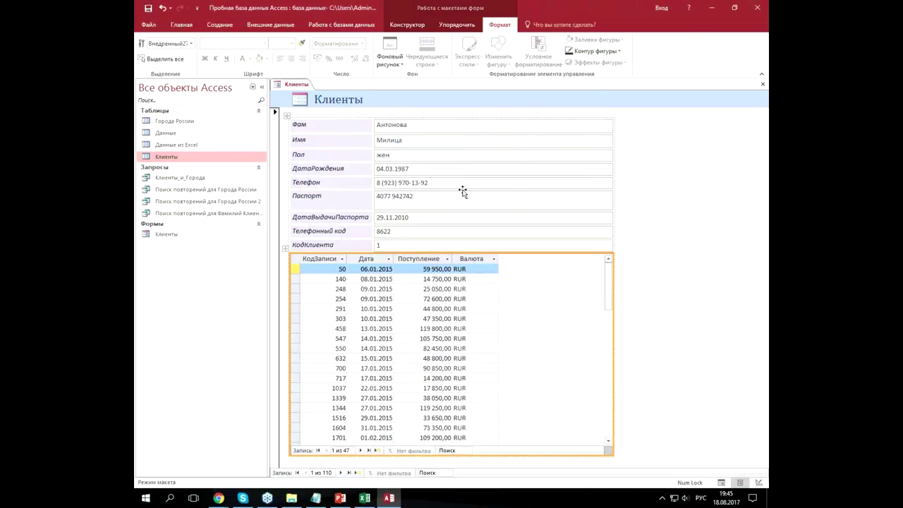
click(763, 84)
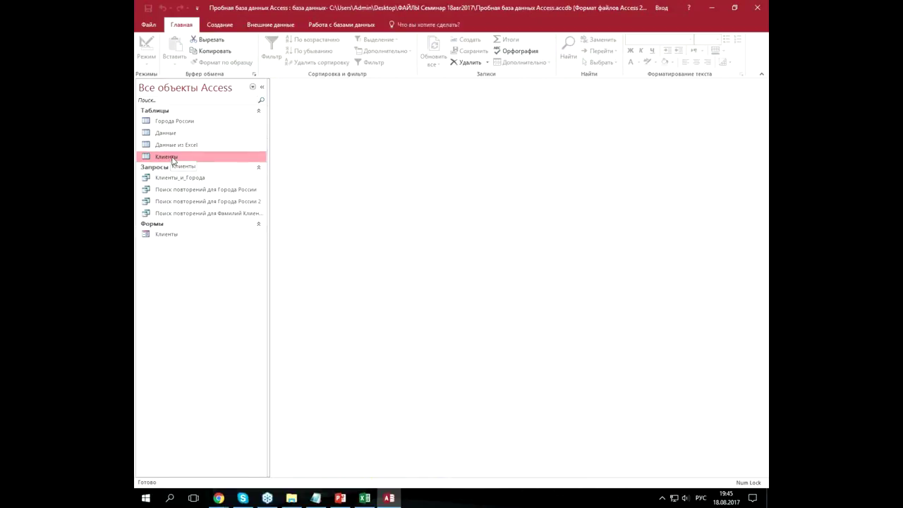
- Reopen the Клиенты form for data viewing and look up a client by typing 'иван'
double_click(173, 236)
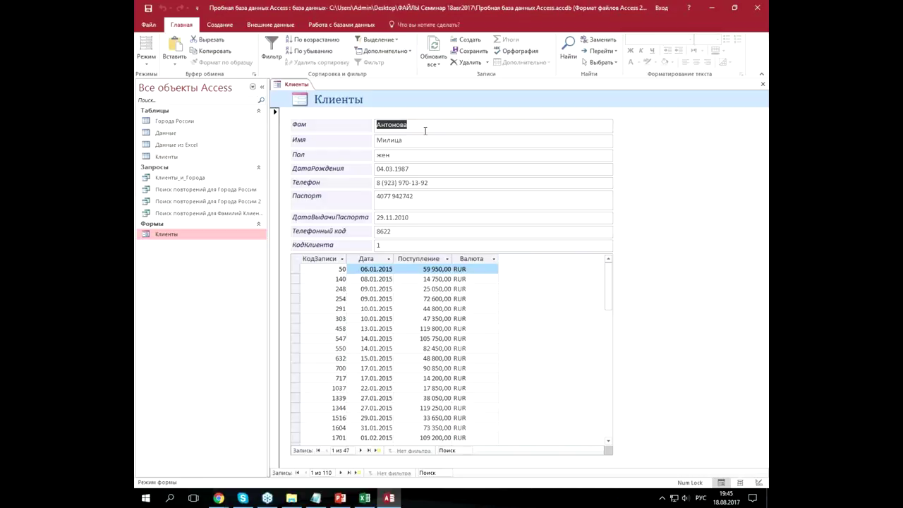
click(568, 51)
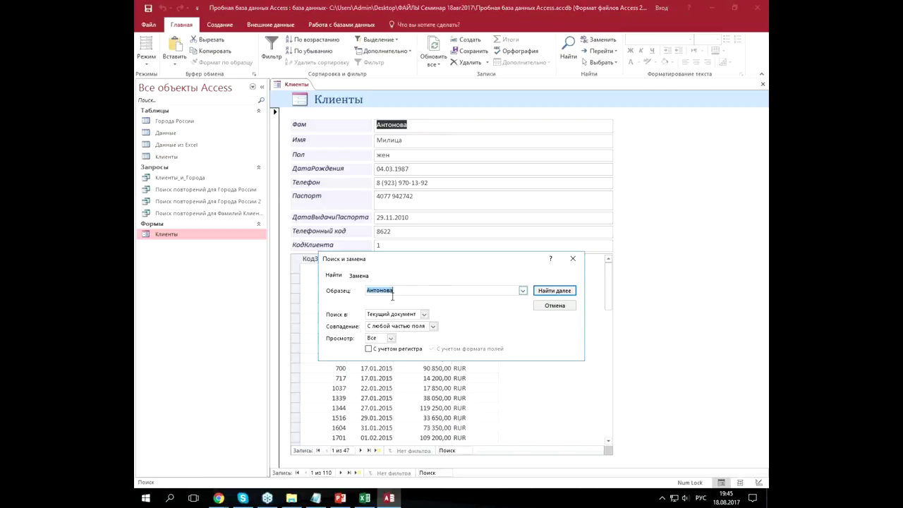
click(549, 311)
click(549, 311)
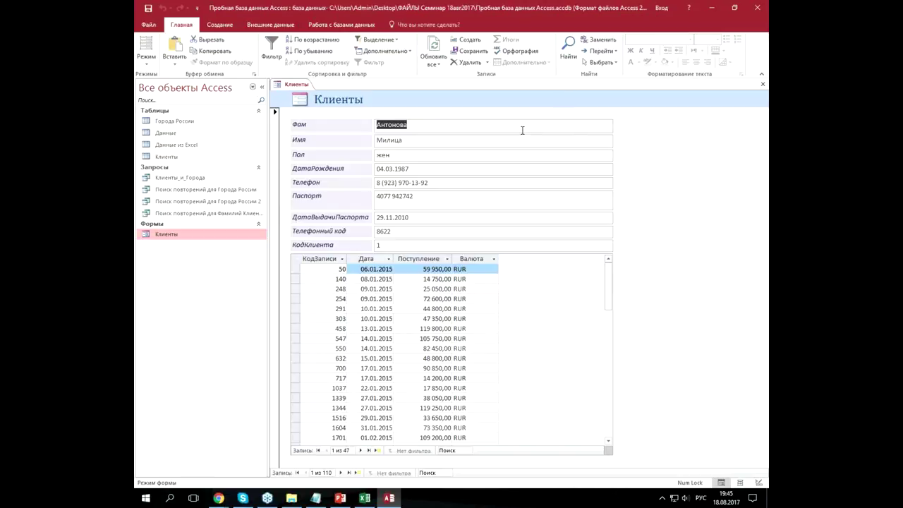
click(574, 53)
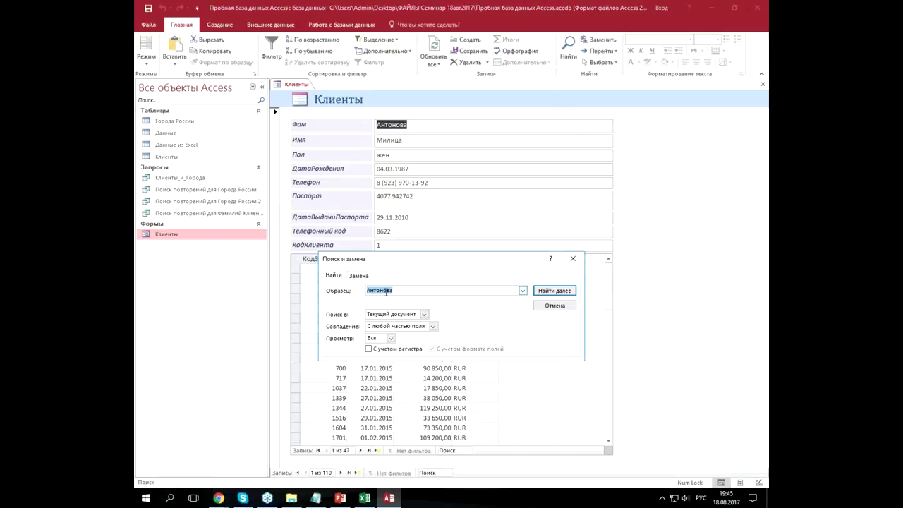
click(544, 305)
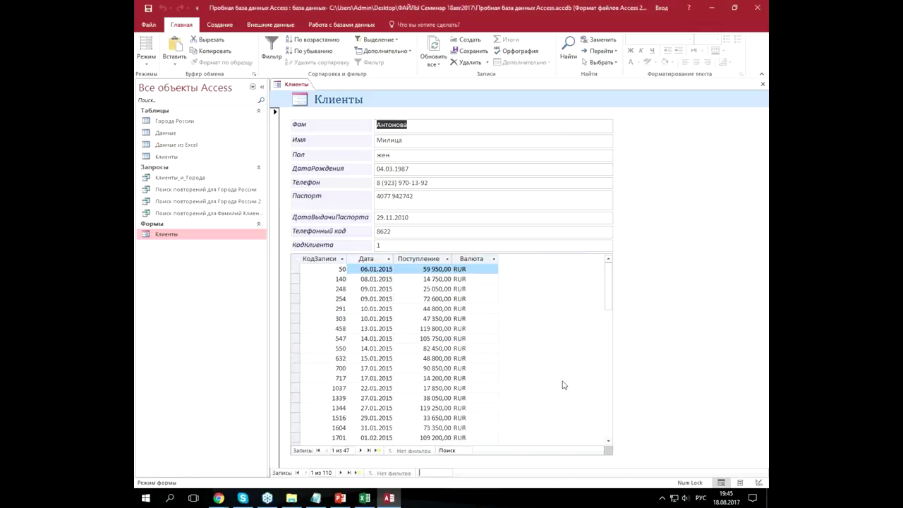
text(и)
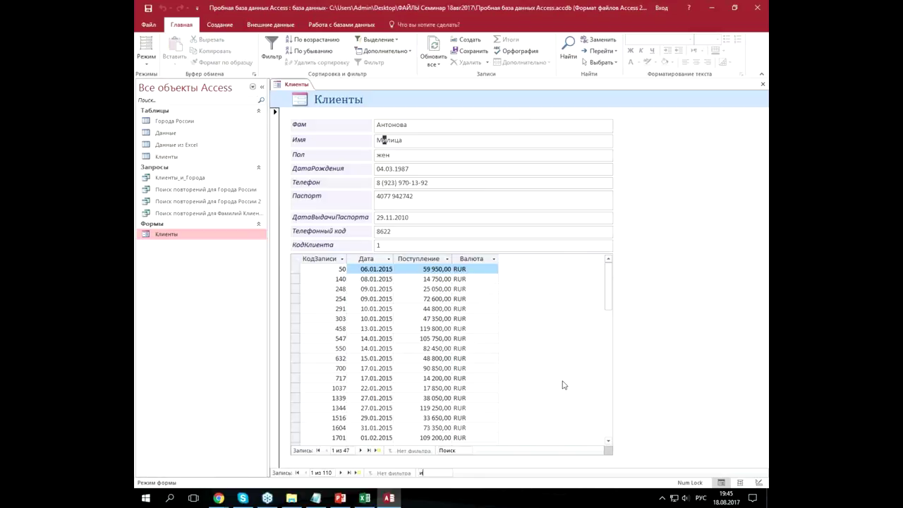
text(ван)
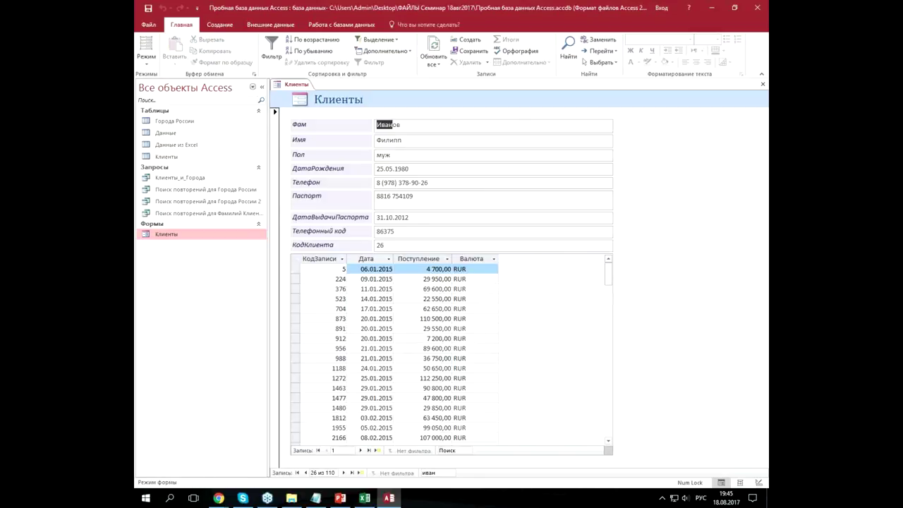
click(416, 123)
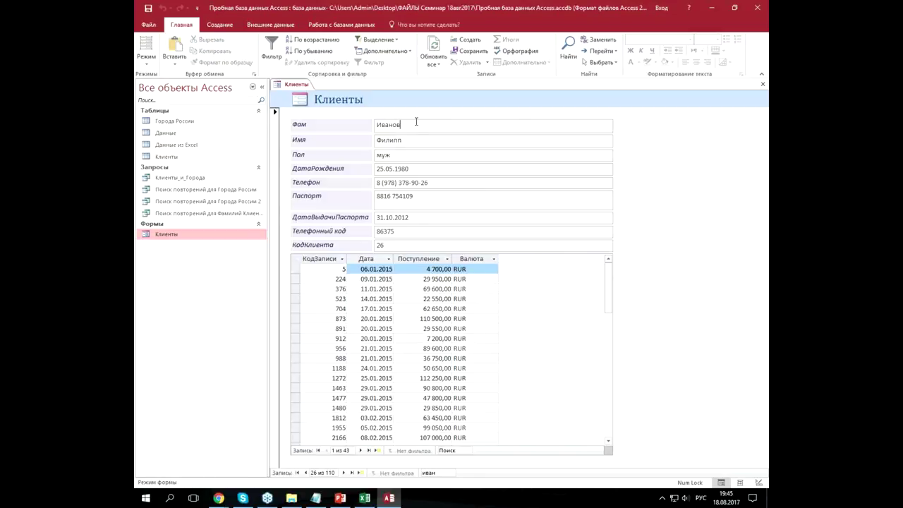
- Step back to client record 26 and scroll its payments subform to the last entries
click(378, 307)
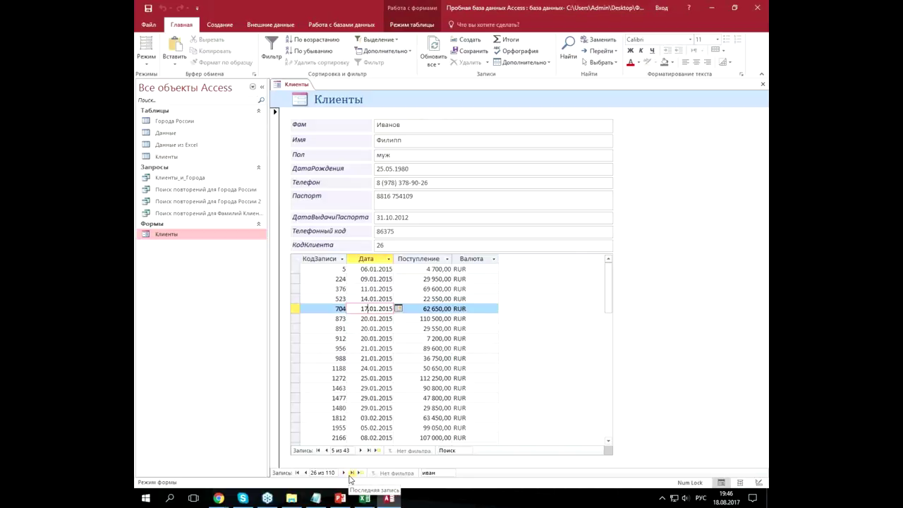
click(344, 473)
click(304, 472)
click(304, 472)
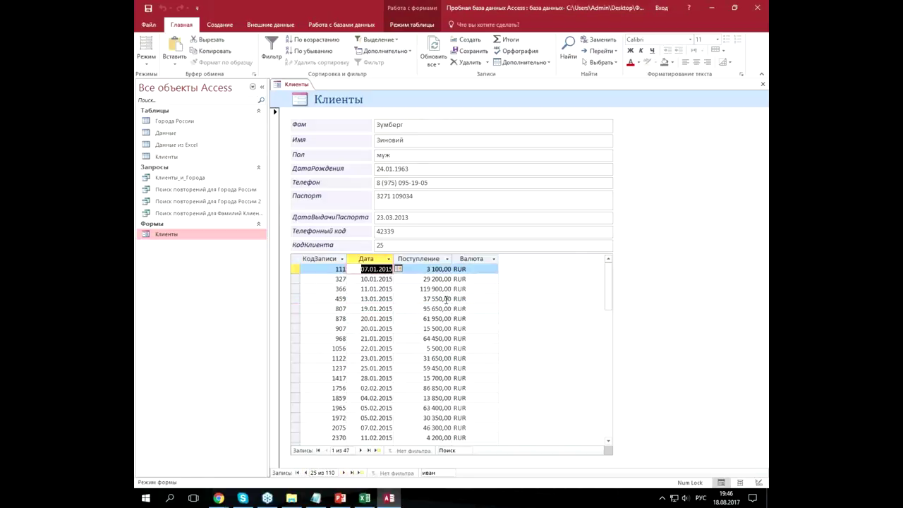
click(344, 474)
click(376, 338)
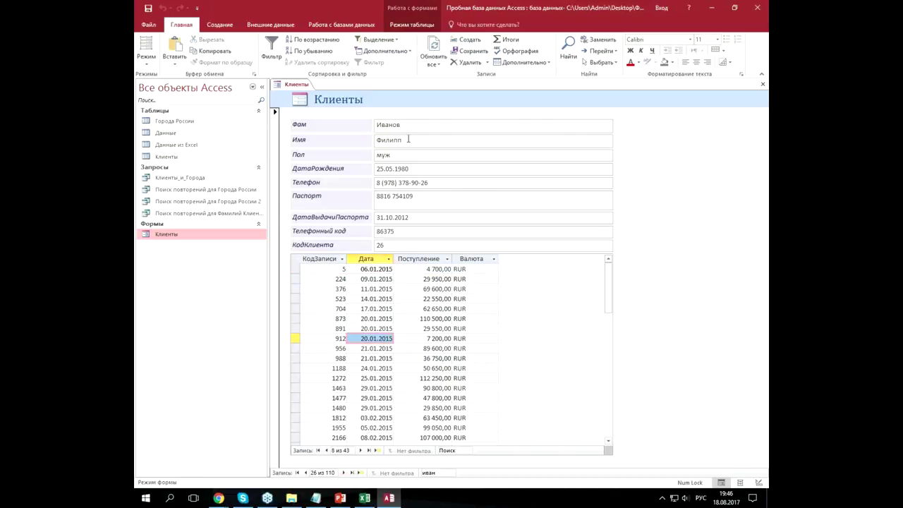
drag(609, 298, 610, 419)
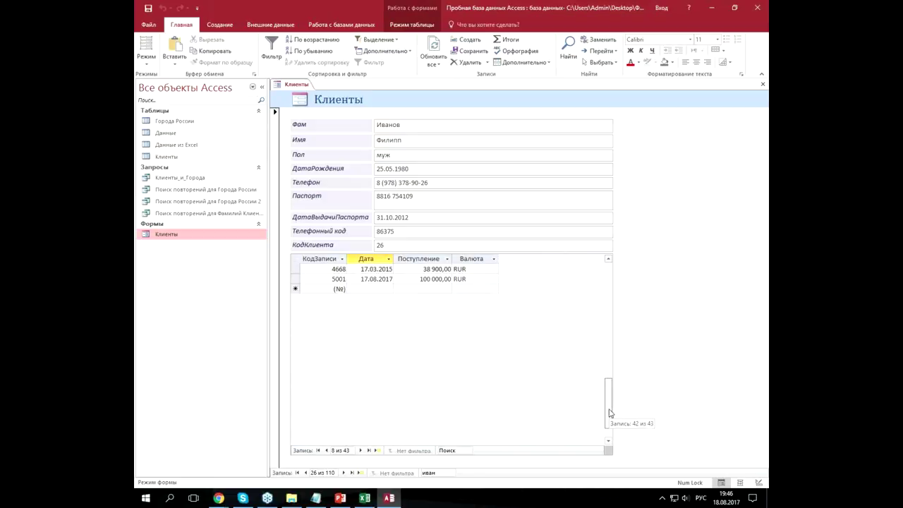
- Start a new payment row for client 26 dated 18.08.2017
click(359, 300)
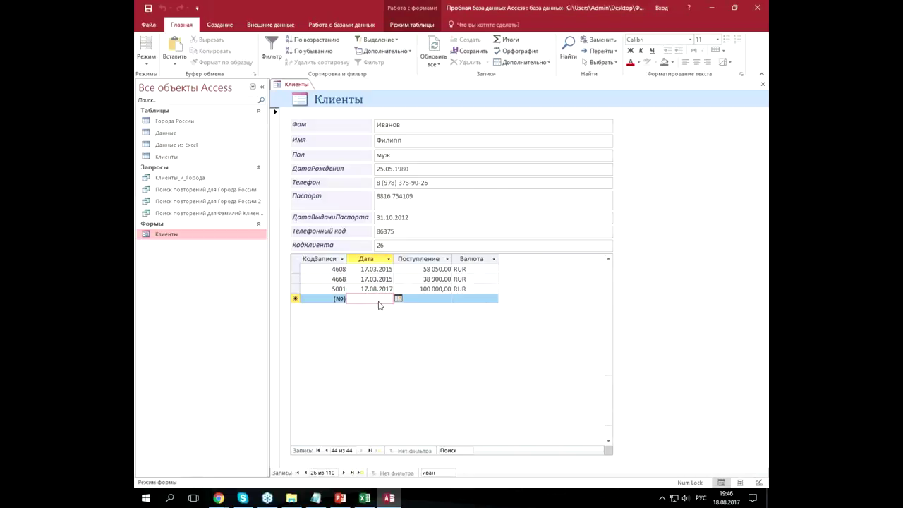
click(385, 290)
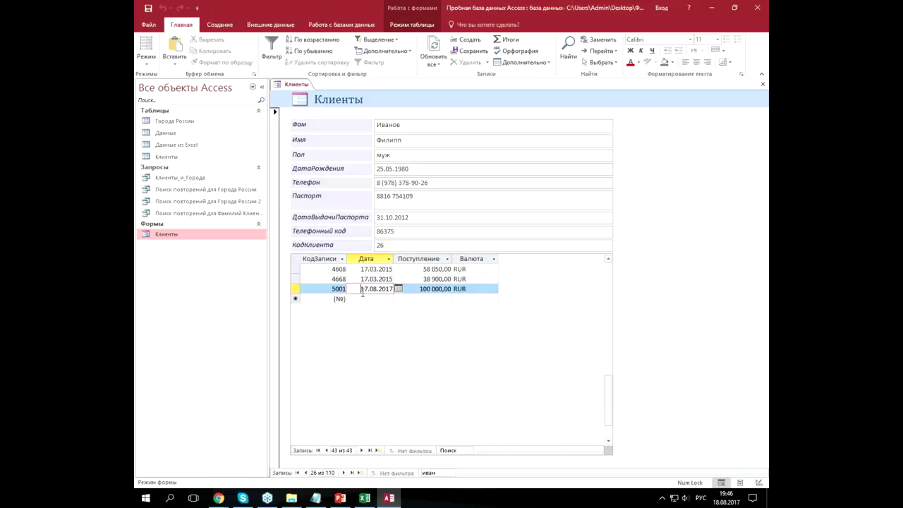
click(365, 298)
click(398, 299)
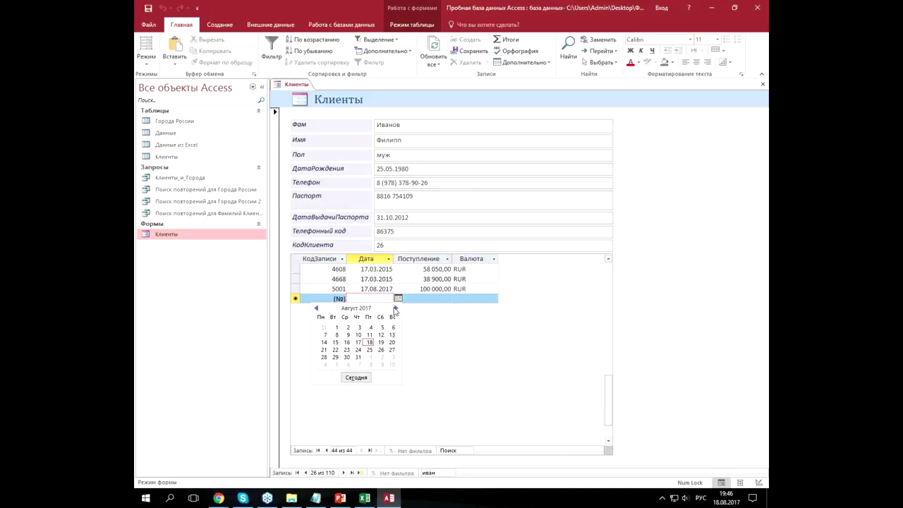
click(368, 343)
click(445, 297)
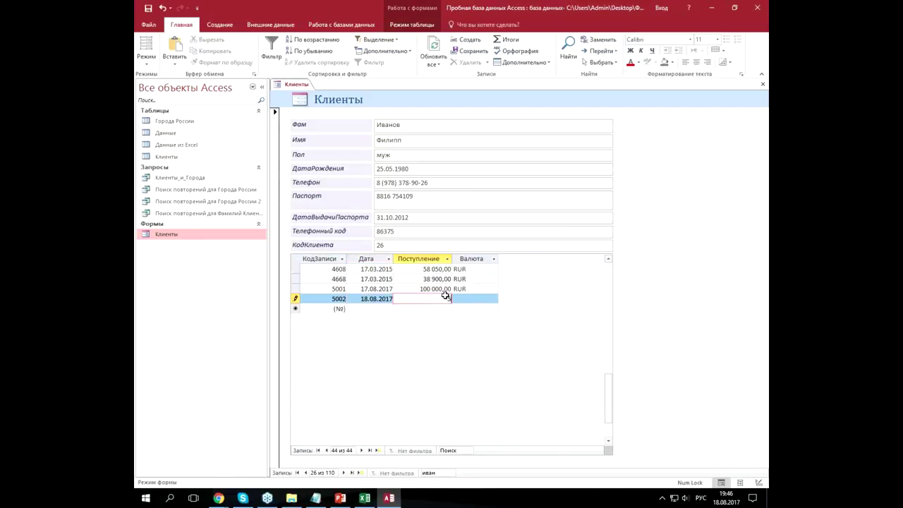
- Give the payment an amount of 50000 in EUR, save it, and switch to Design view
text(50000)
key(Tab)
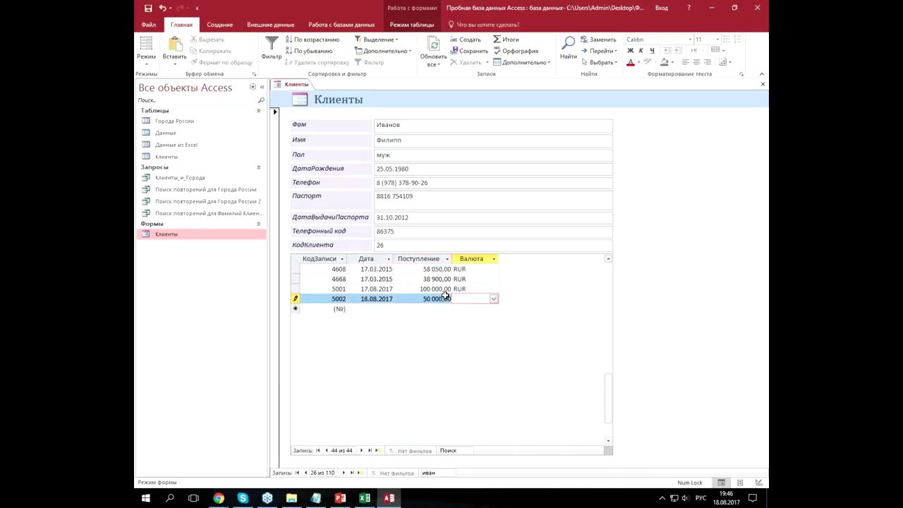
click(494, 298)
click(470, 325)
key(Up)
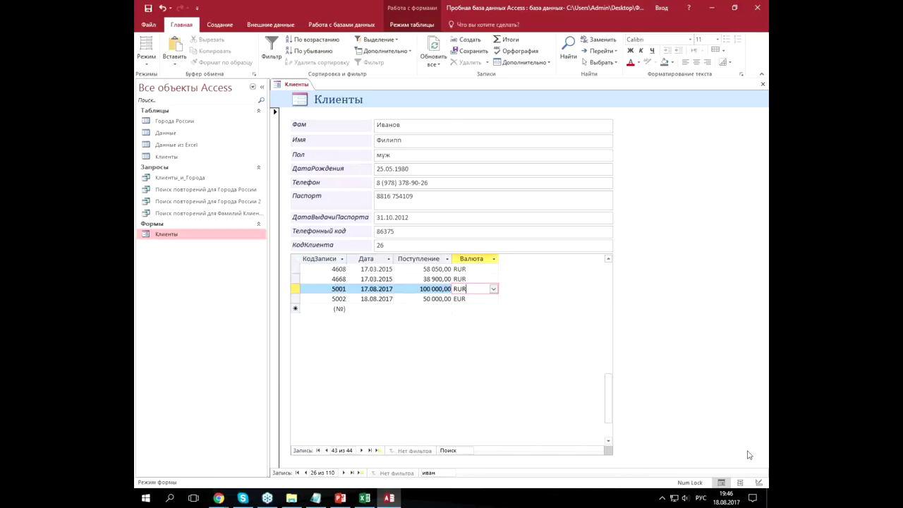
click(759, 483)
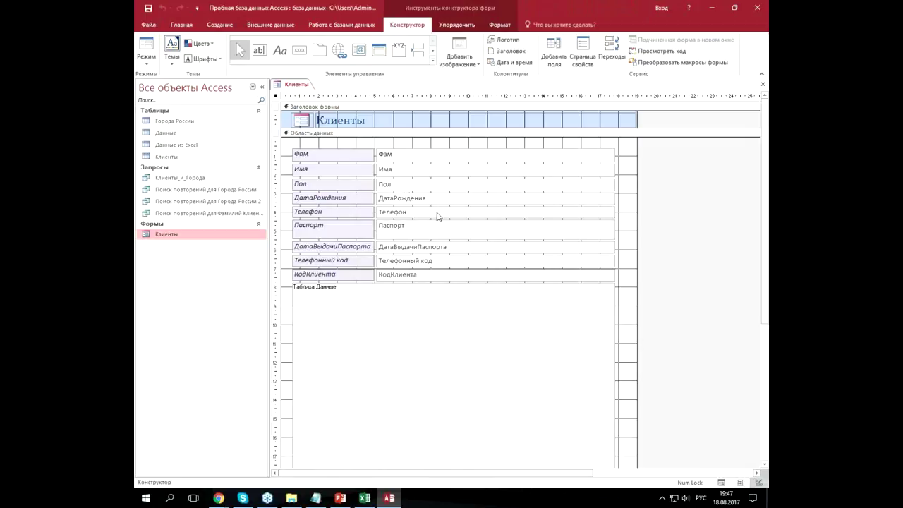
- Set the whole form's Allow Deletions data property to No, then return to Form view
click(316, 159)
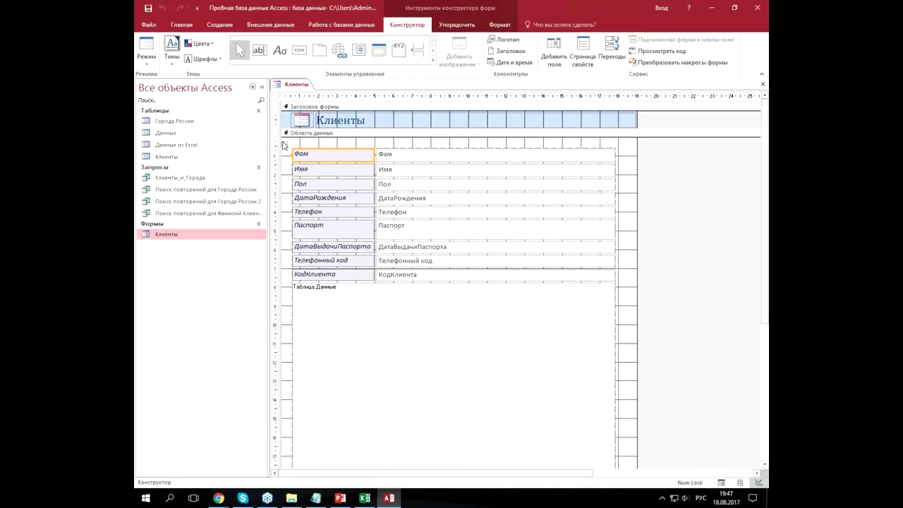
double_click(276, 97)
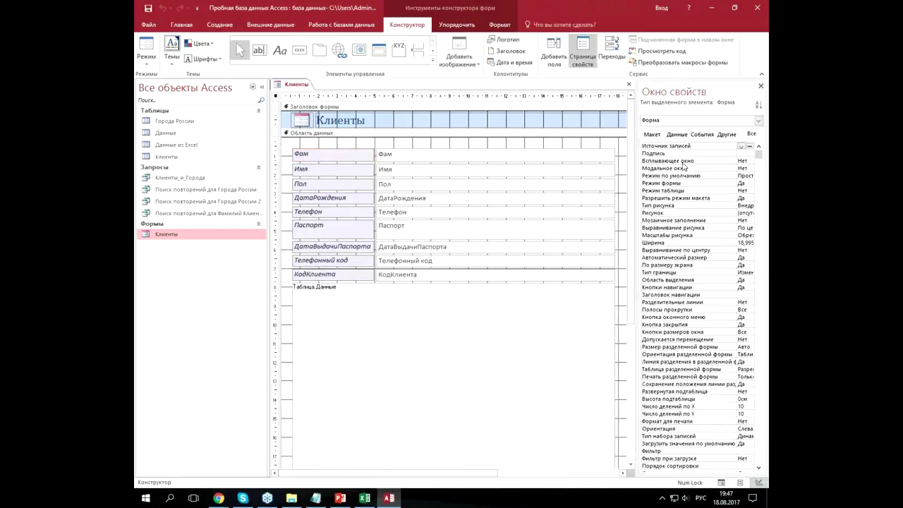
drag(645, 165, 520, 166)
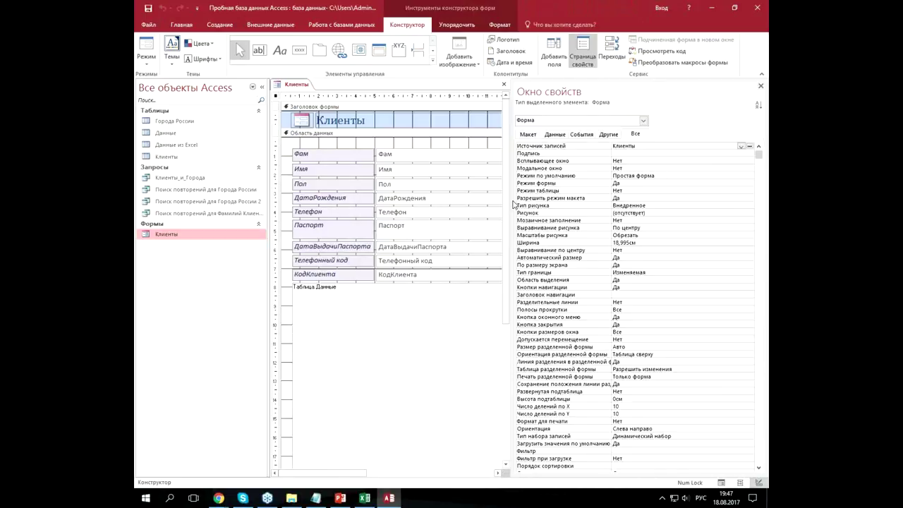
click(556, 134)
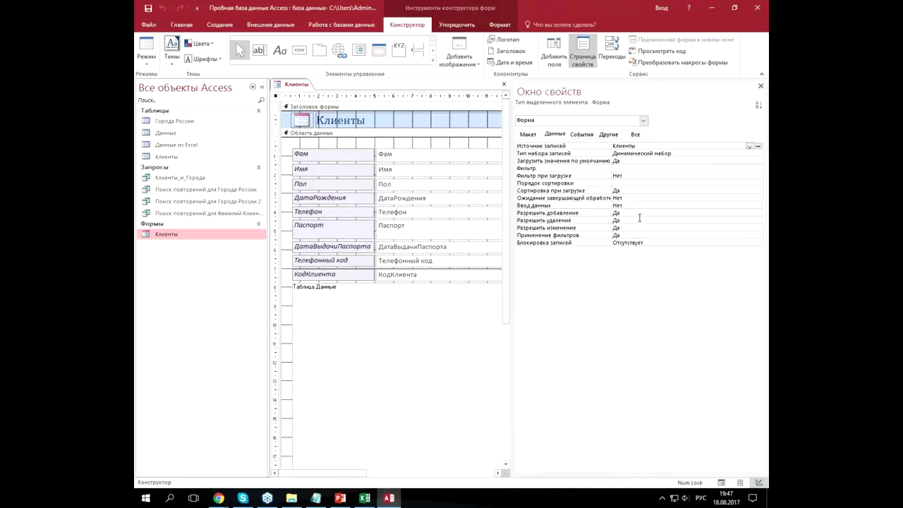
double_click(633, 220)
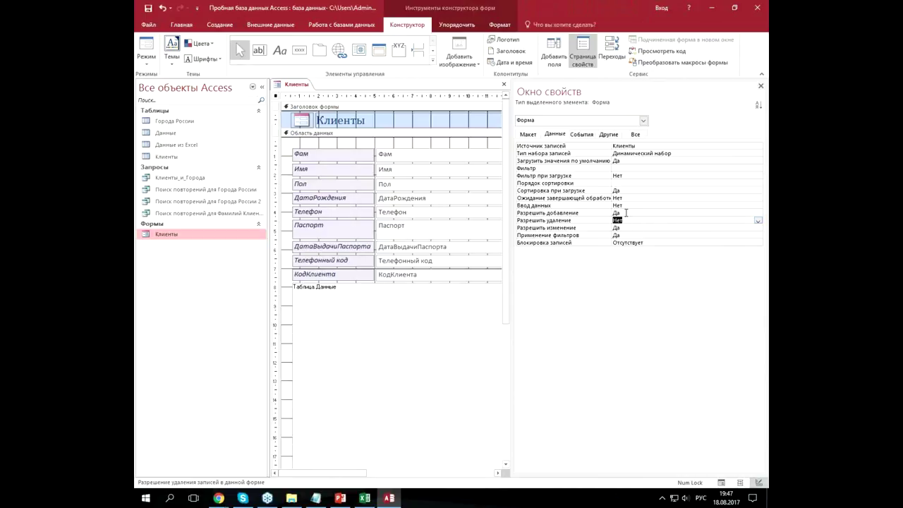
click(626, 212)
click(625, 228)
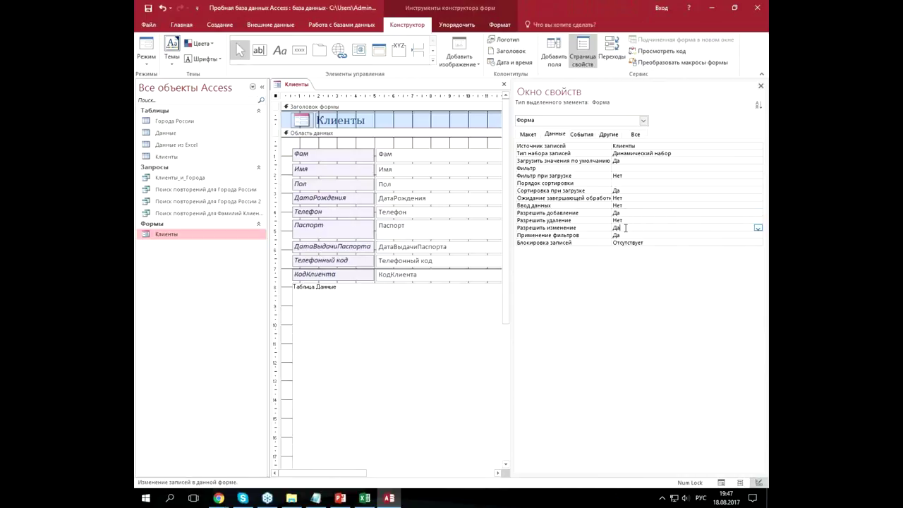
click(761, 86)
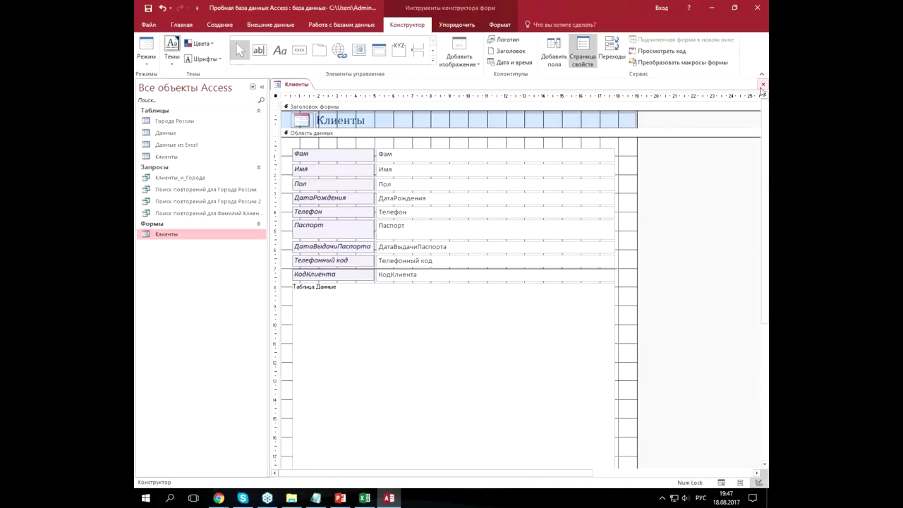
click(146, 48)
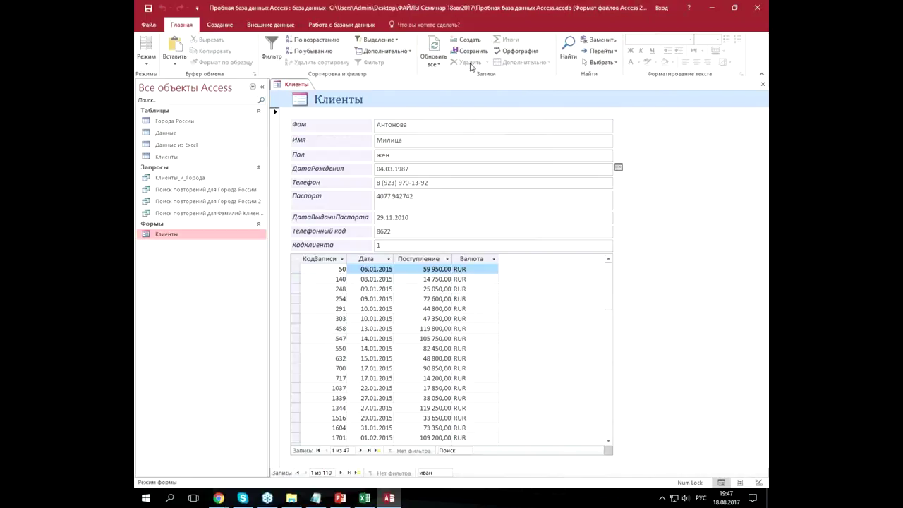
- Select the value in the Телефон field after clicking into Телефон and Имя
click(460, 186)
click(427, 143)
drag(439, 185, 374, 184)
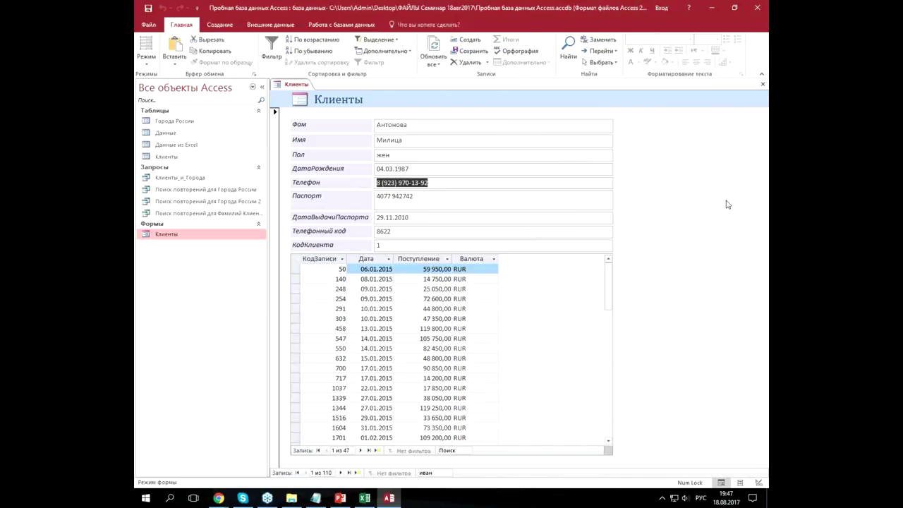
- Close the Клиенты form saving its changes, and minimize Access
click(764, 84)
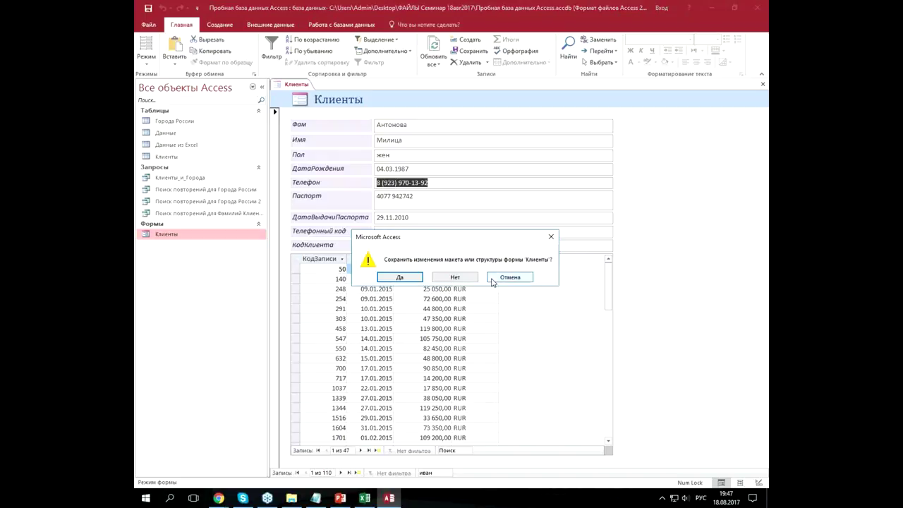
click(414, 284)
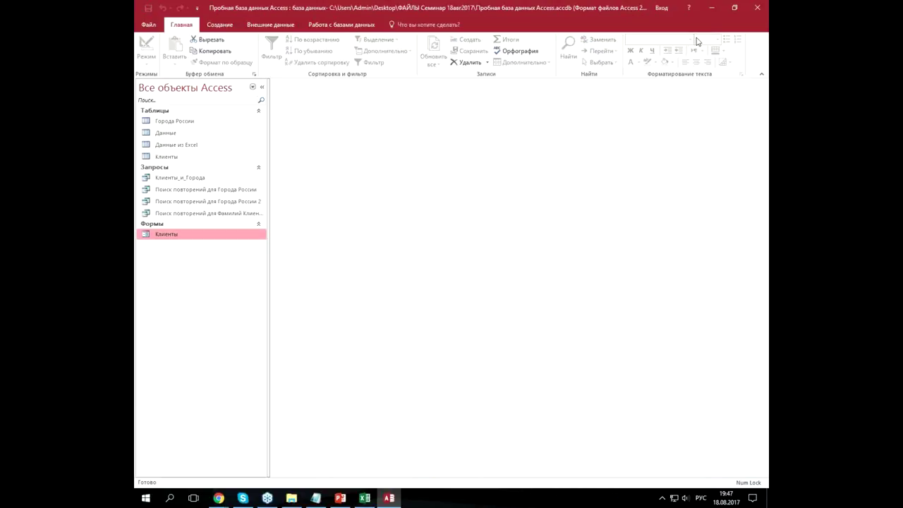
click(712, 8)
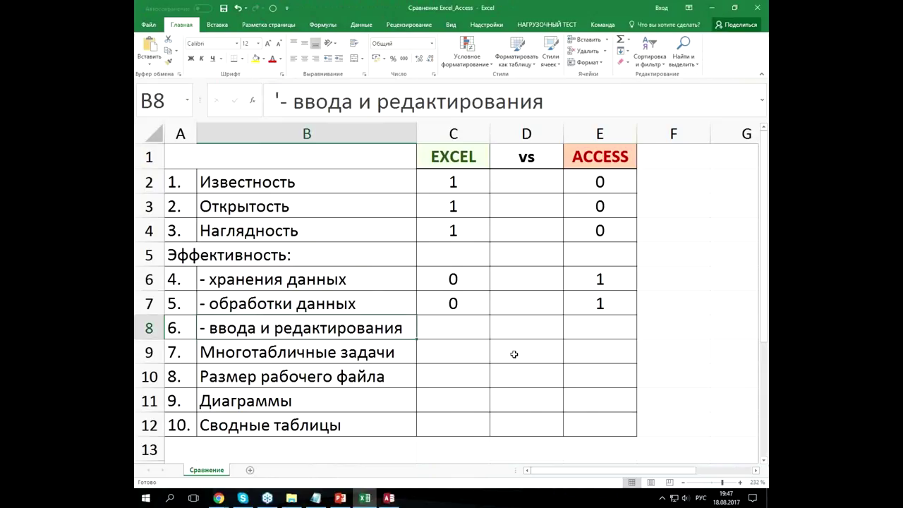
- Score row 8 with 0 for Excel in C8 and 1 for Access in E8
click(477, 326)
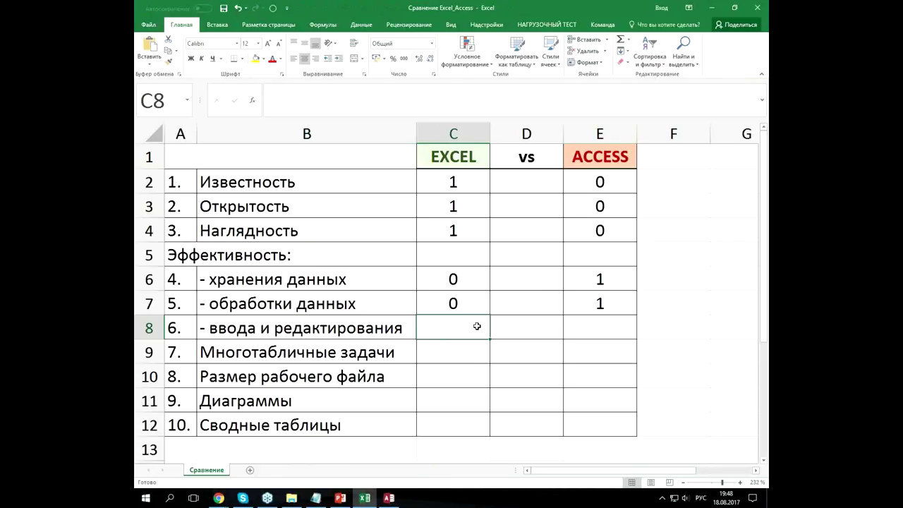
text(0)
key(Tab)
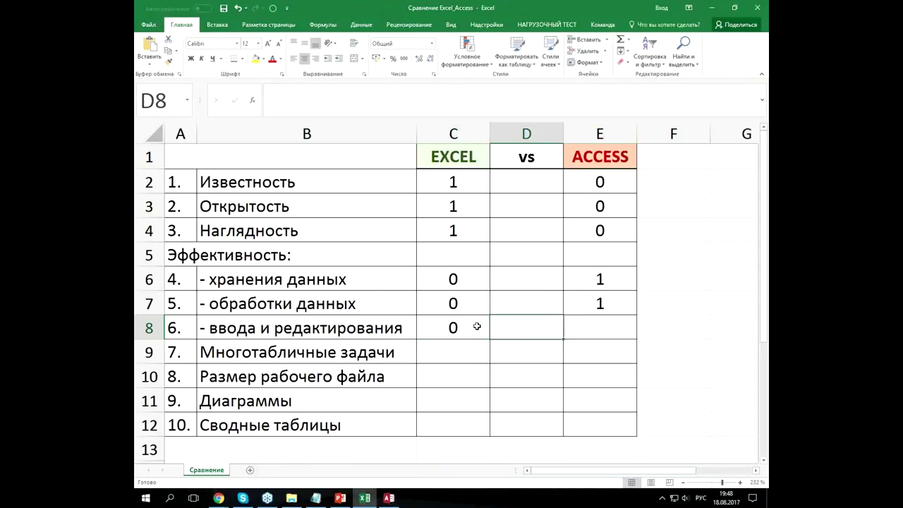
key(Tab)
text(1)
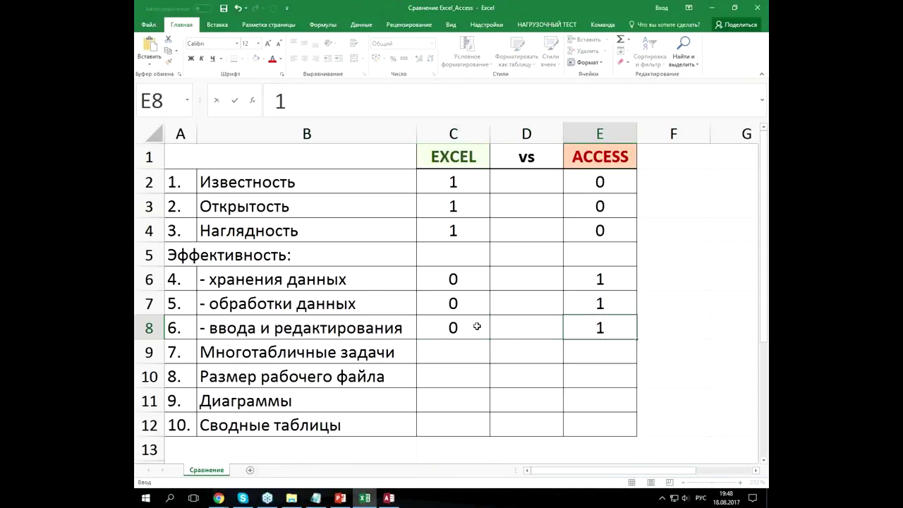
click(500, 353)
click(478, 353)
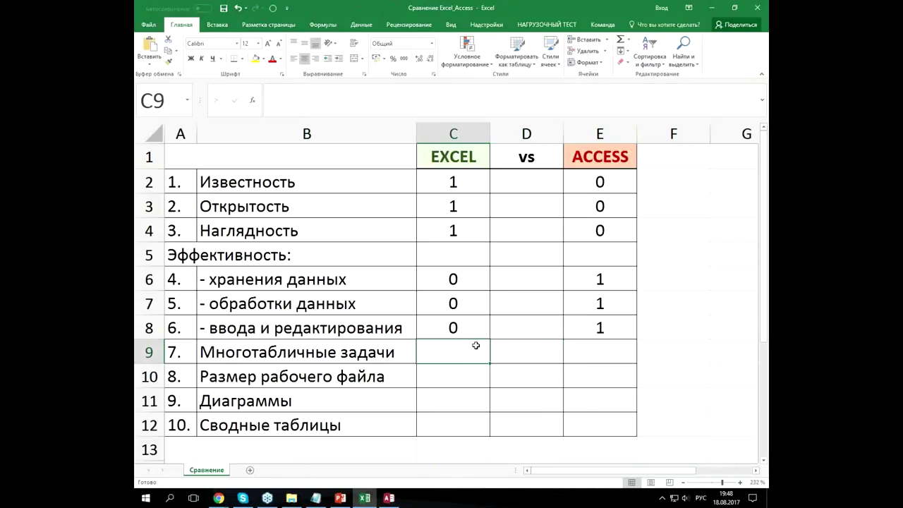
click(472, 328)
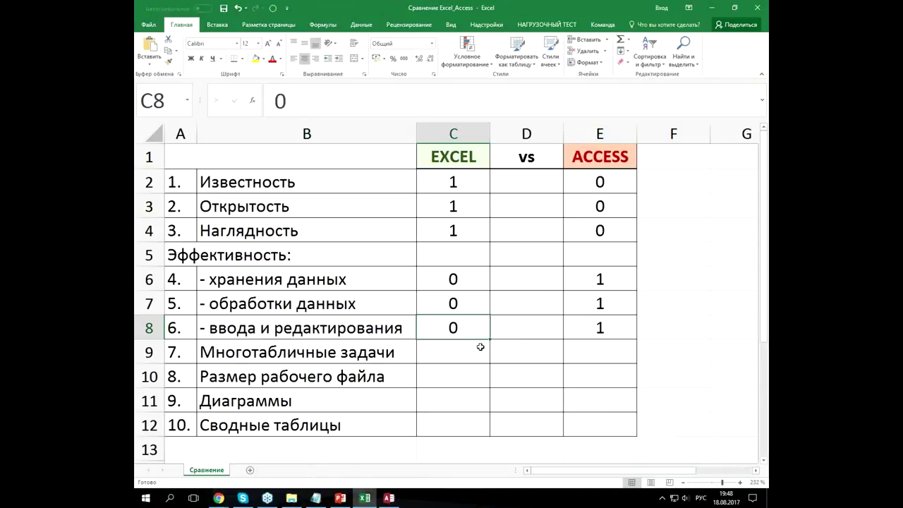
- Enter 0 in C9 and 1 in E9 for Многотабличные задачи
click(477, 348)
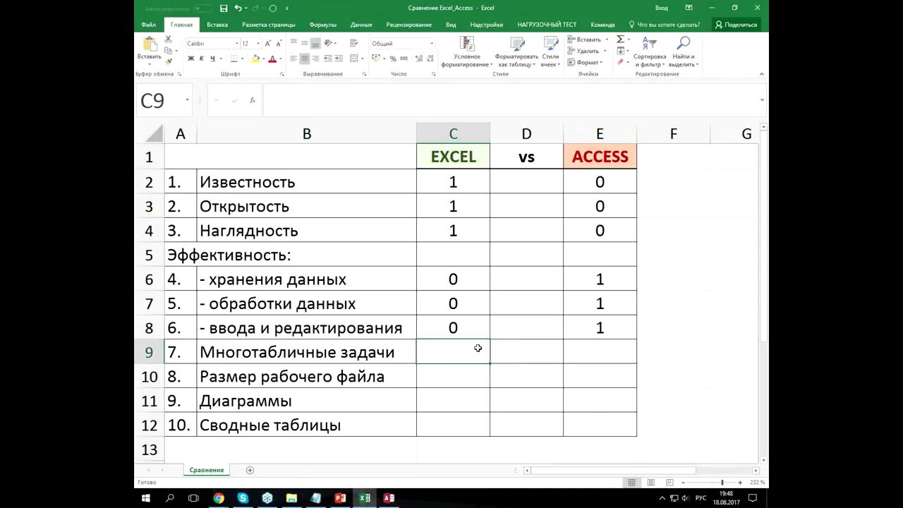
text(0)
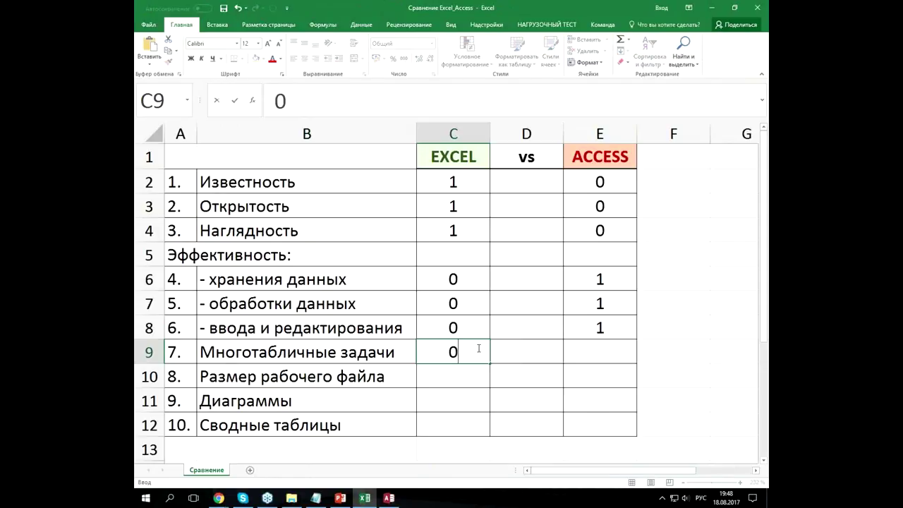
key(Tab)
key(Tab)
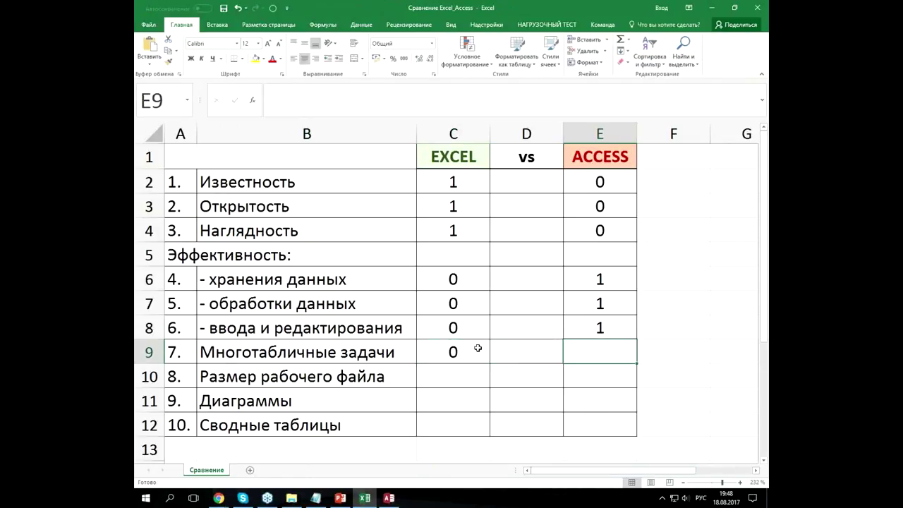
text(1)
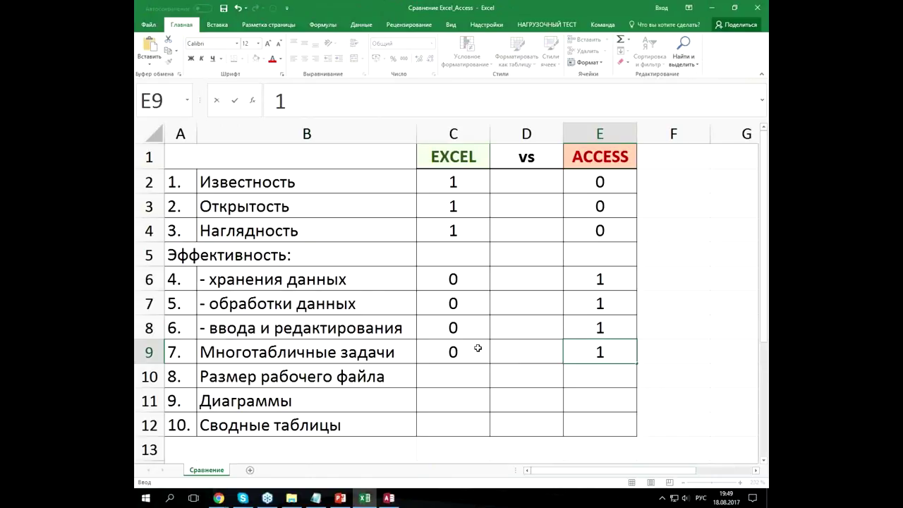
key(Return)
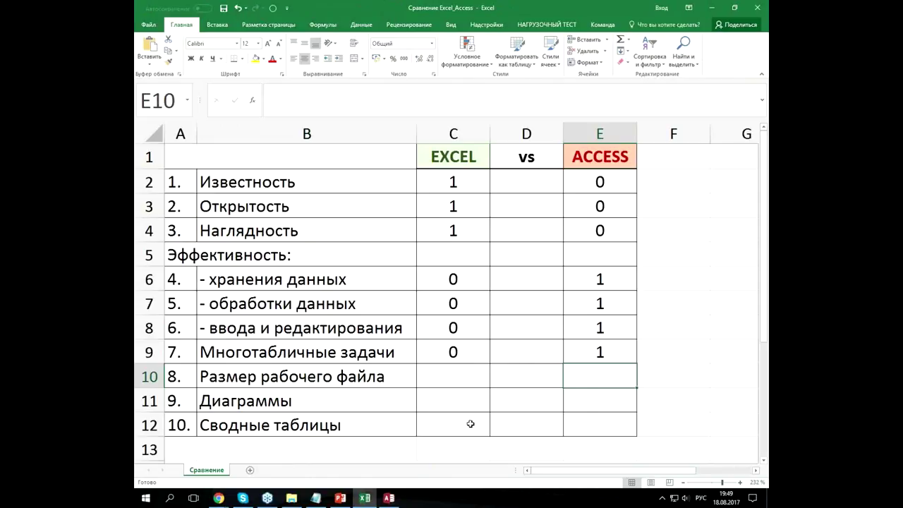
- Score Диаграммы with 1 for Excel in C11 and 0 for Access in E11
click(457, 403)
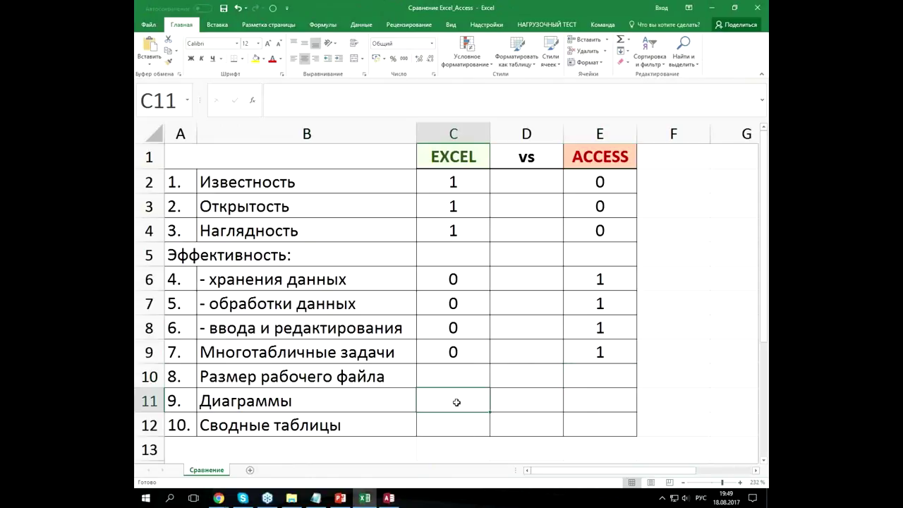
text(1)
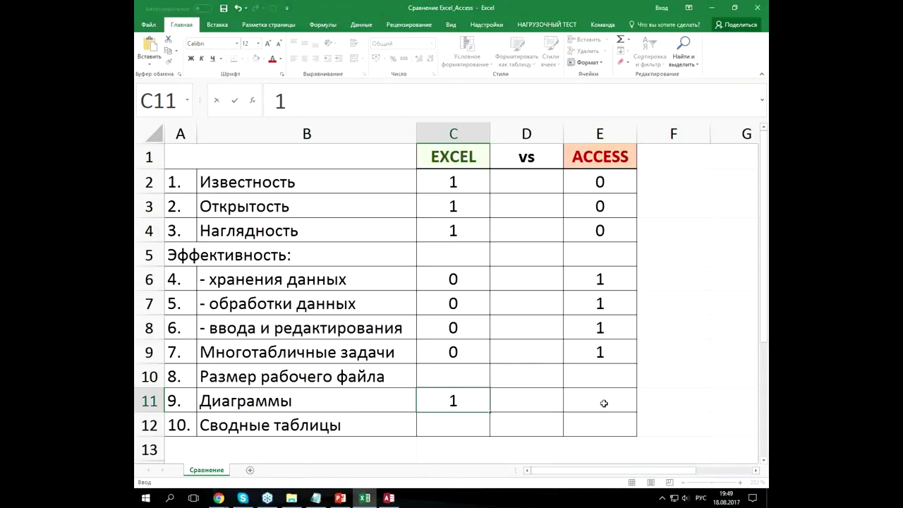
click(603, 403)
text(0)
click(589, 425)
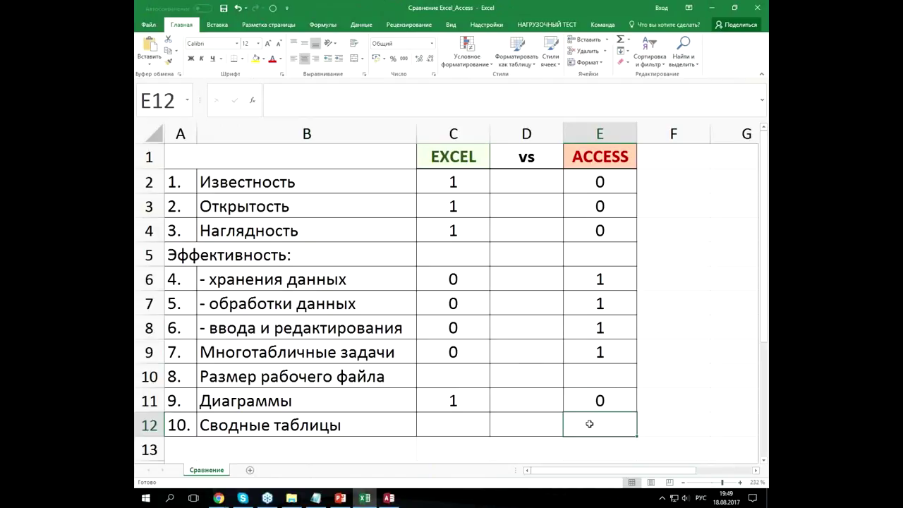
key(Left)
key(Left)
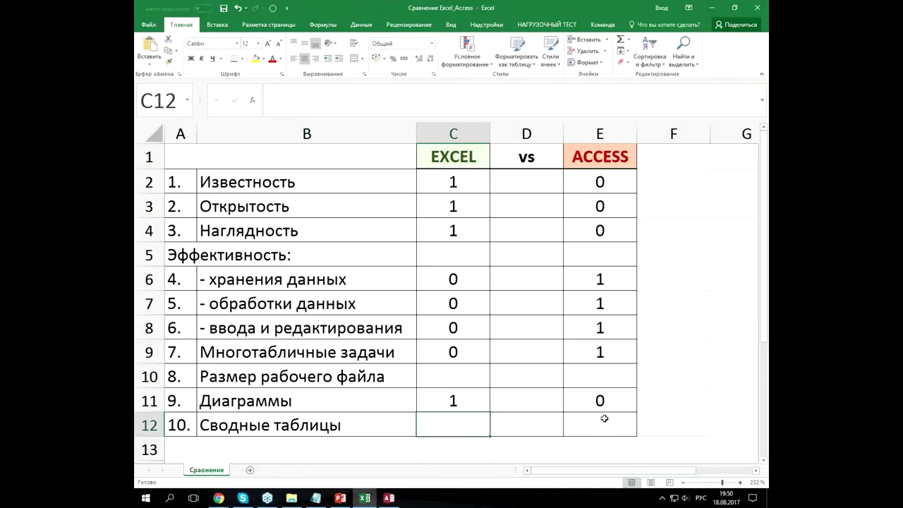
- Score Сводные таблицы with 1 for Excel in C12 and 0 for Access in E12
click(516, 432)
click(606, 418)
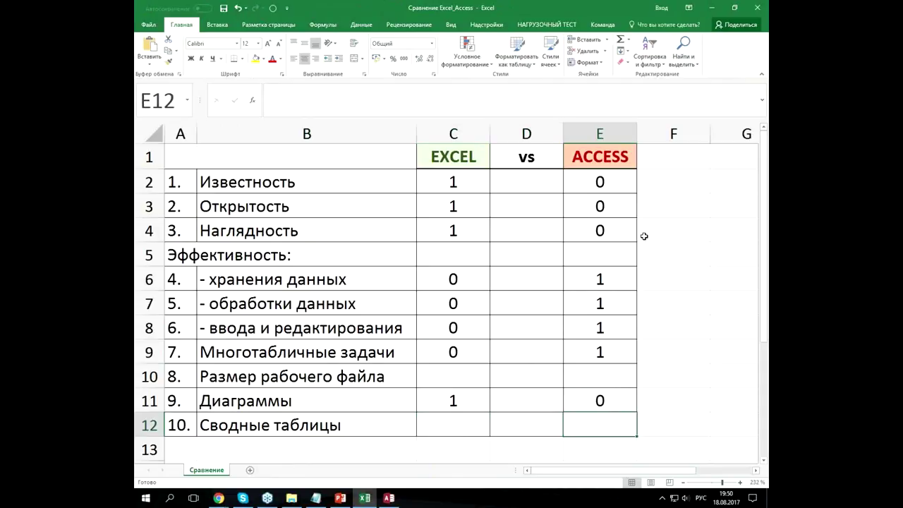
click(474, 430)
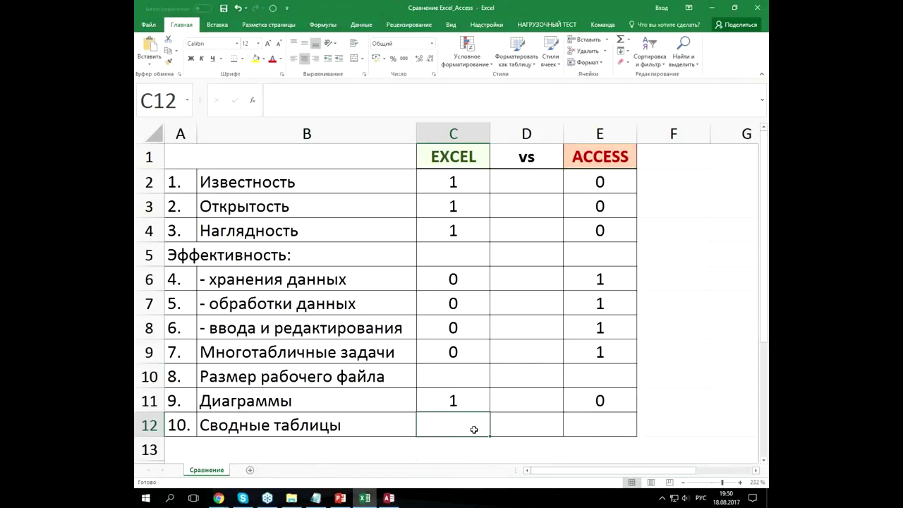
text(1)
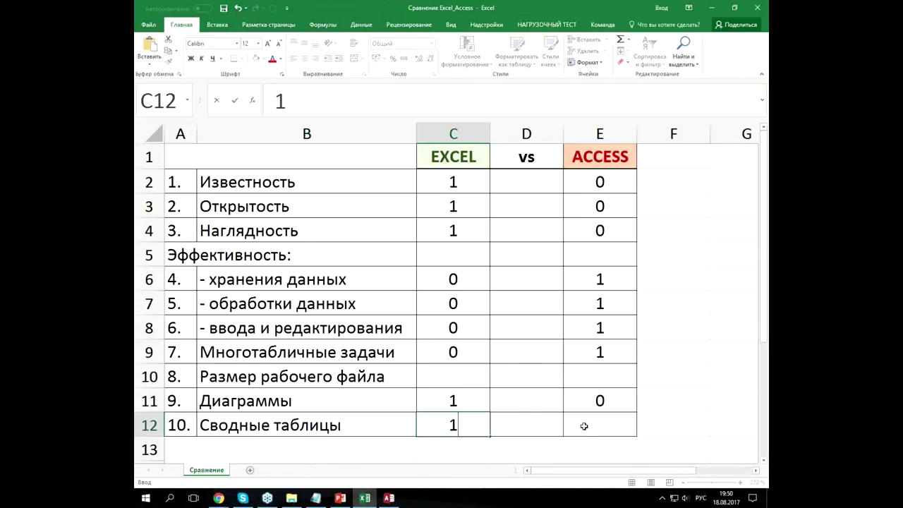
click(595, 423)
text(0)
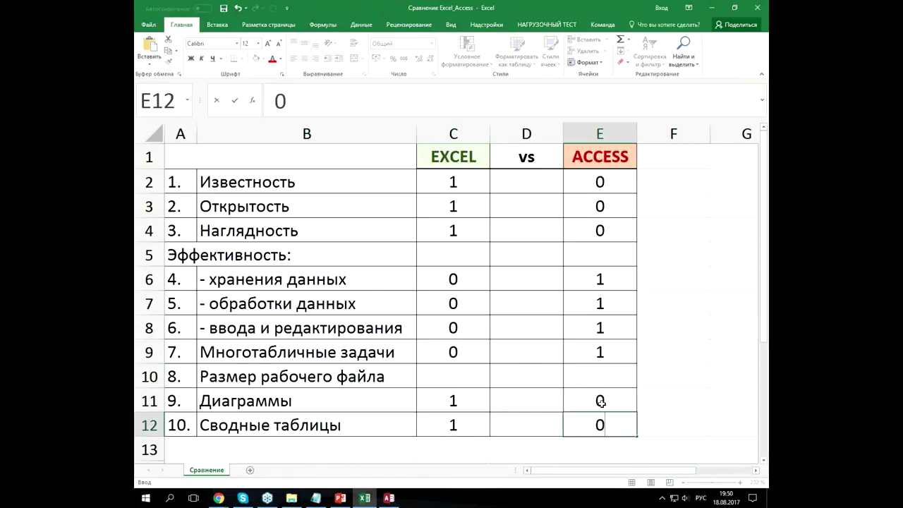
click(601, 399)
click(602, 373)
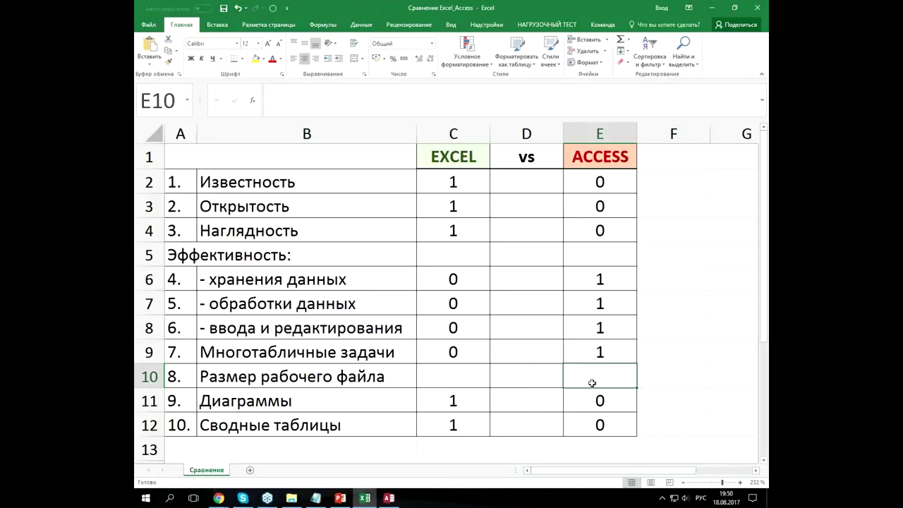
- Check the C12 and E12 scores, then switch to the Пробные данные Excel workbook
drag(462, 427, 588, 426)
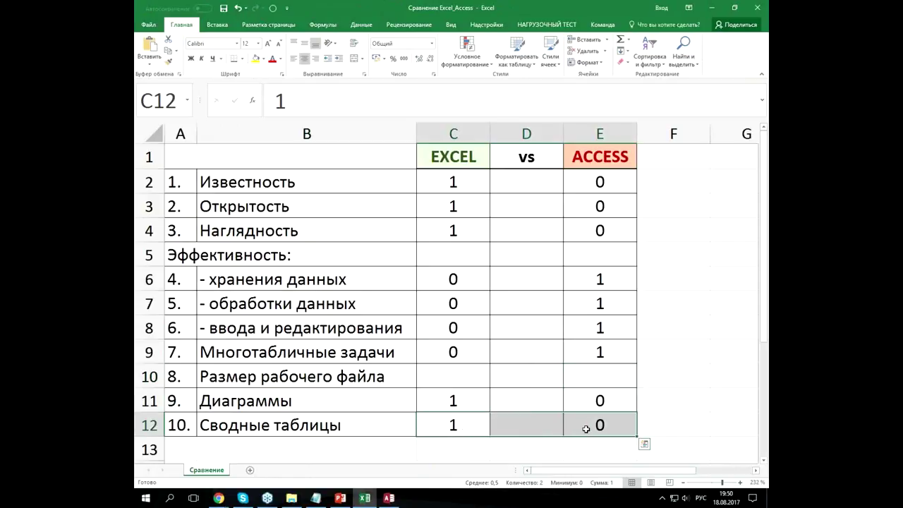
click(426, 430)
click(375, 430)
click(423, 428)
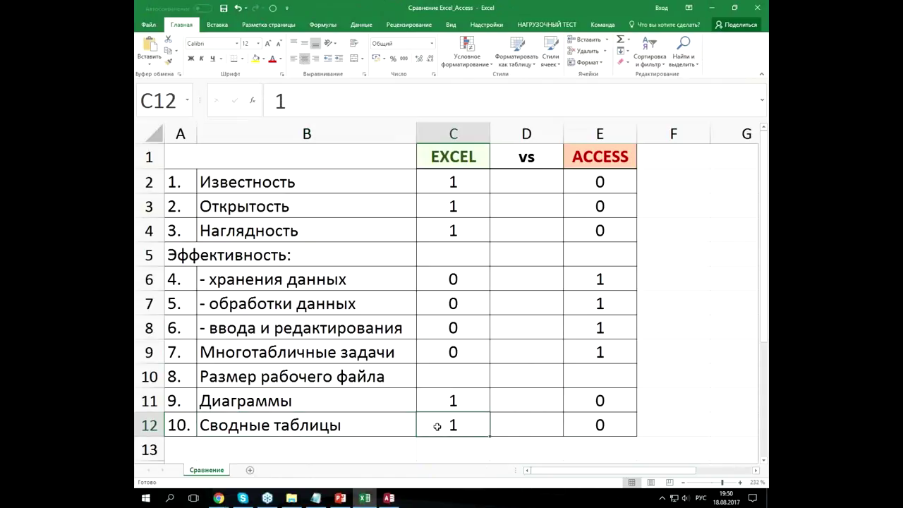
click(611, 422)
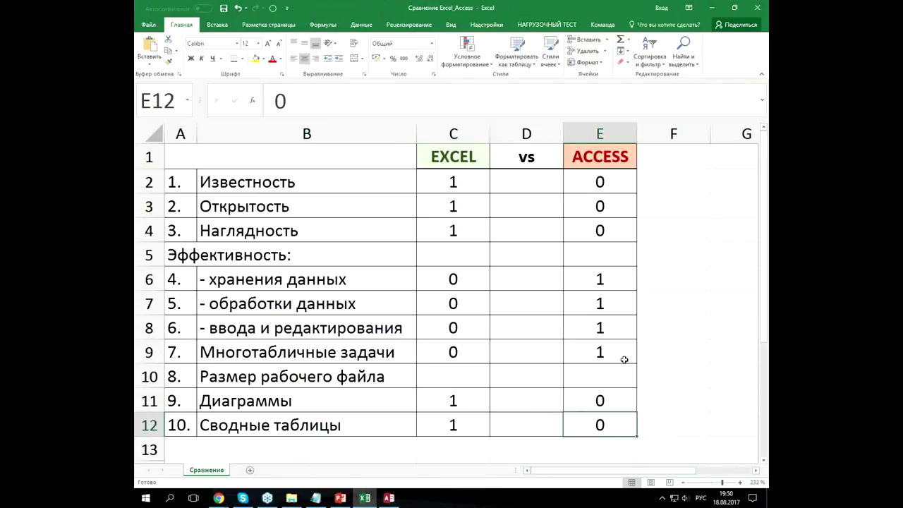
mouse_move(390, 498)
click(291, 498)
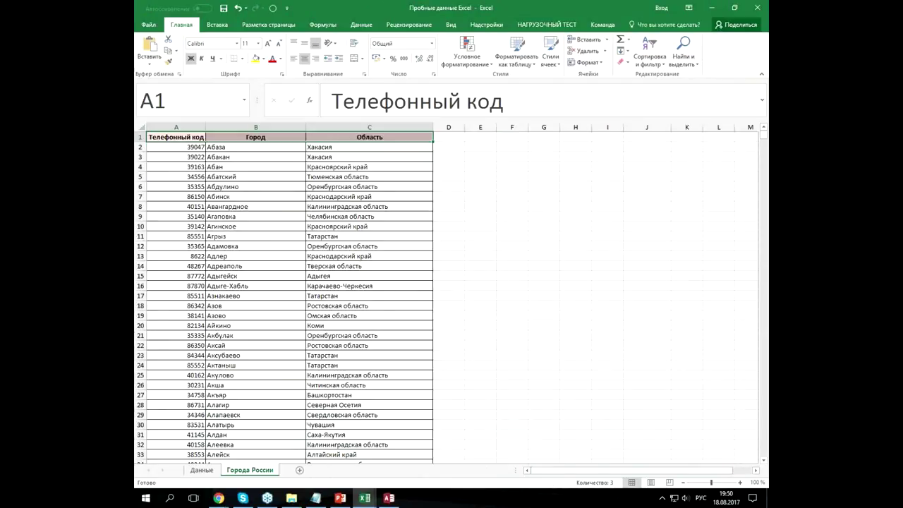
- Insert a pivot table from the Данные sheet on a new sheet and add Фам as rows
click(202, 470)
click(270, 328)
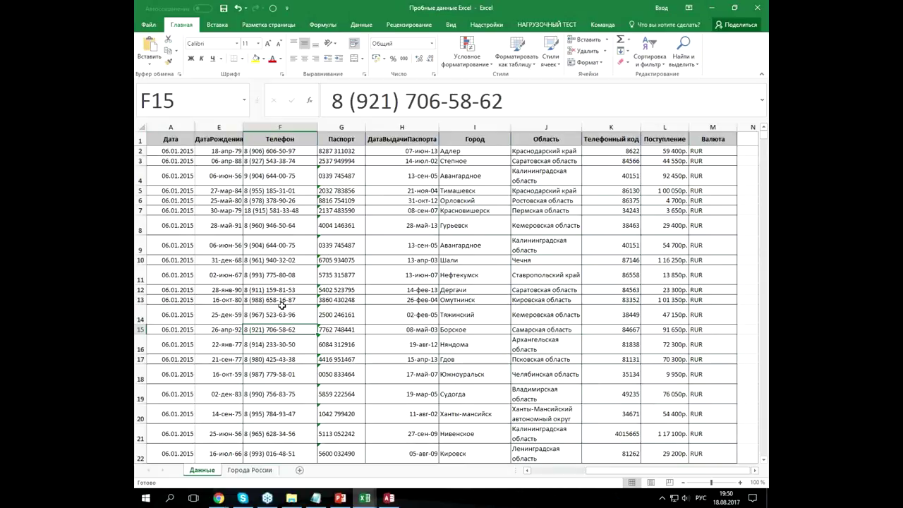
click(286, 265)
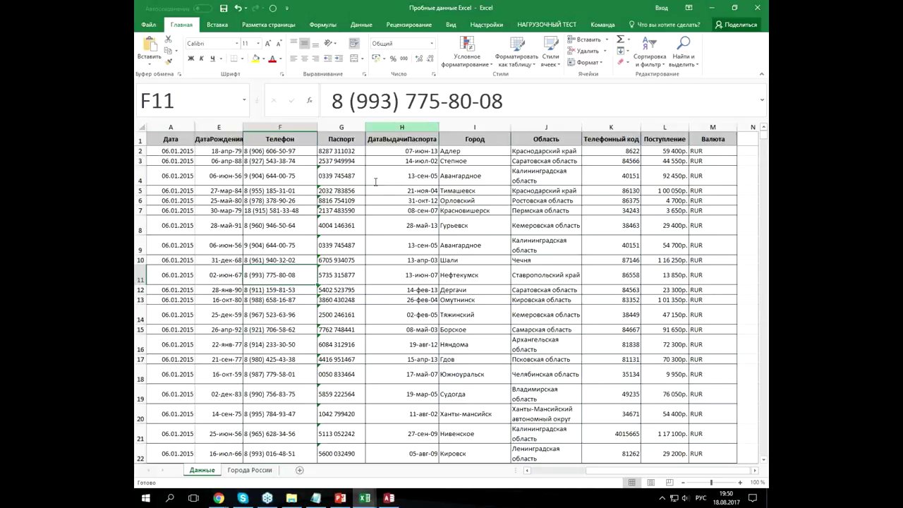
click(216, 24)
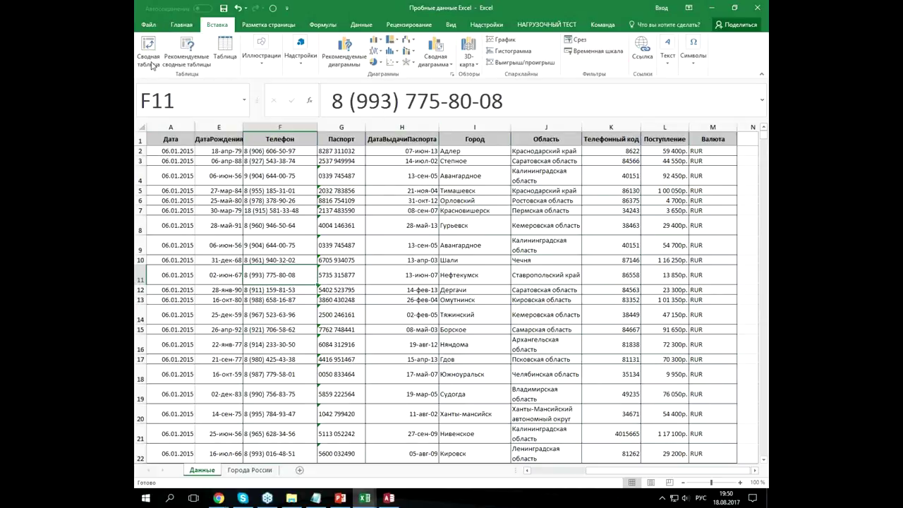
click(149, 55)
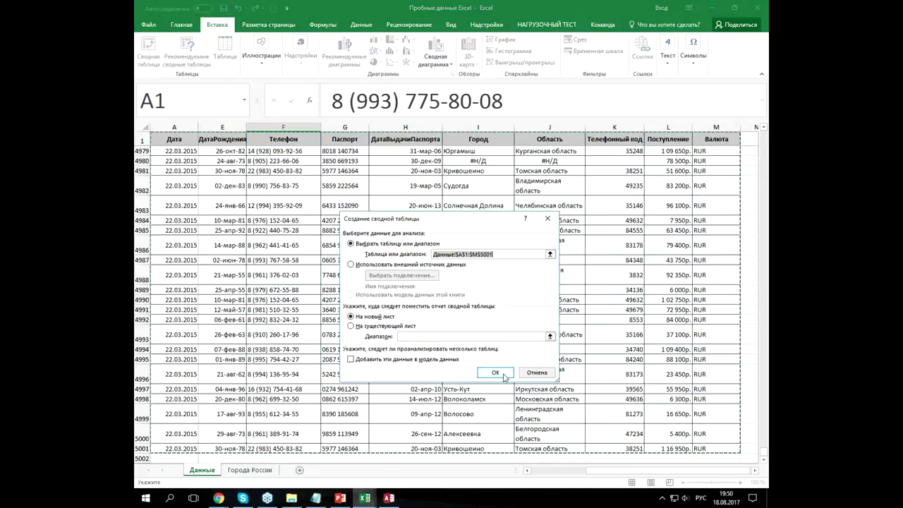
click(493, 374)
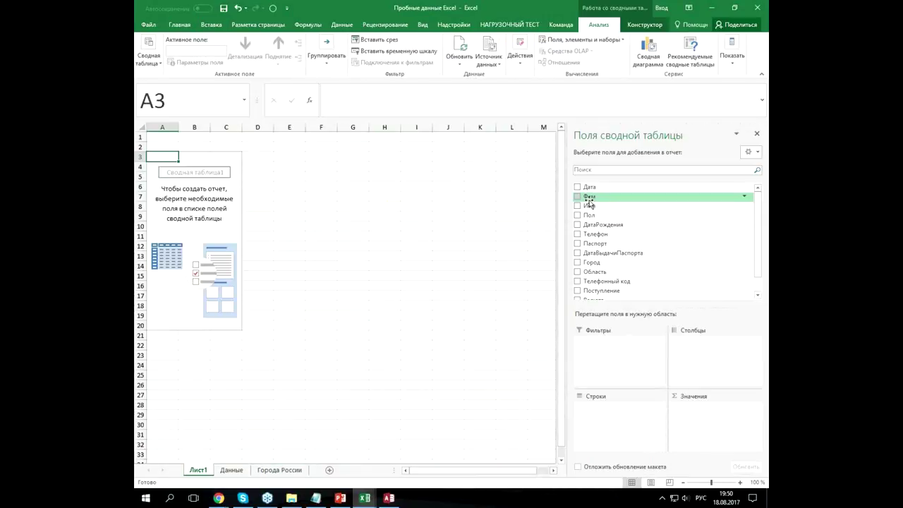
drag(589, 200, 605, 386)
- Move Имя and Фам into the pivot filters and list Область as rows
drag(590, 198, 611, 422)
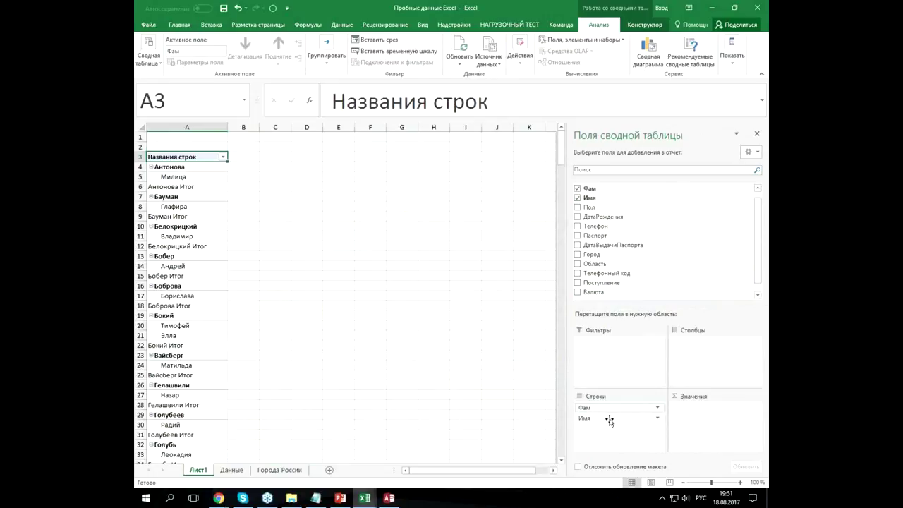
drag(610, 421, 600, 344)
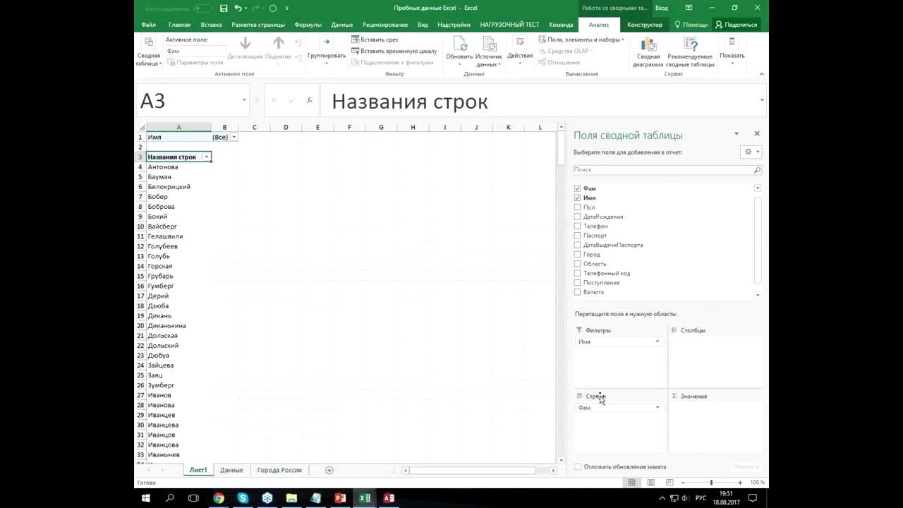
drag(597, 408, 600, 351)
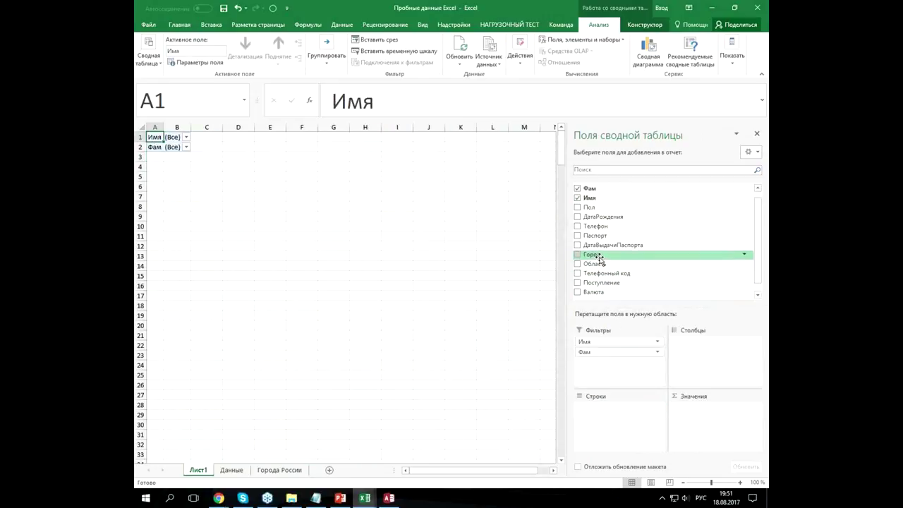
drag(597, 263, 604, 409)
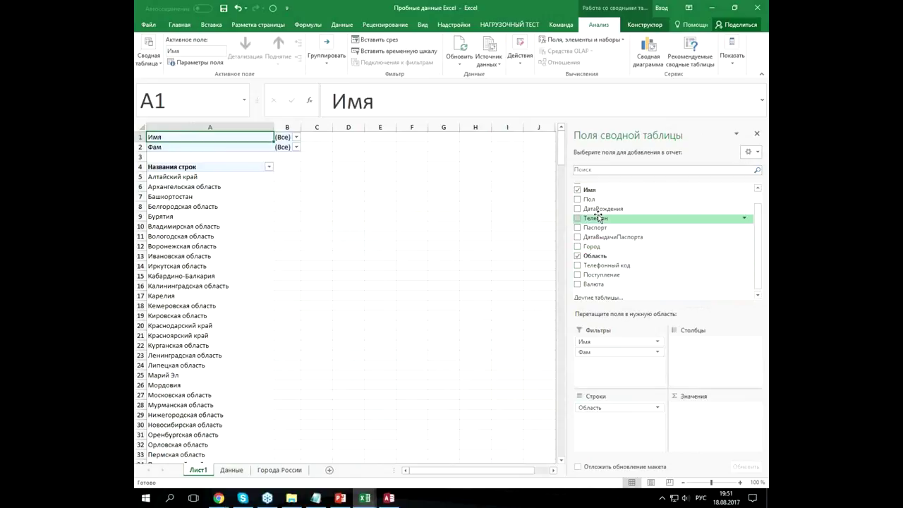
- Add summed Поступление as values after briefly trying ДатаРождения as columns
scroll(596, 219, up, 1)
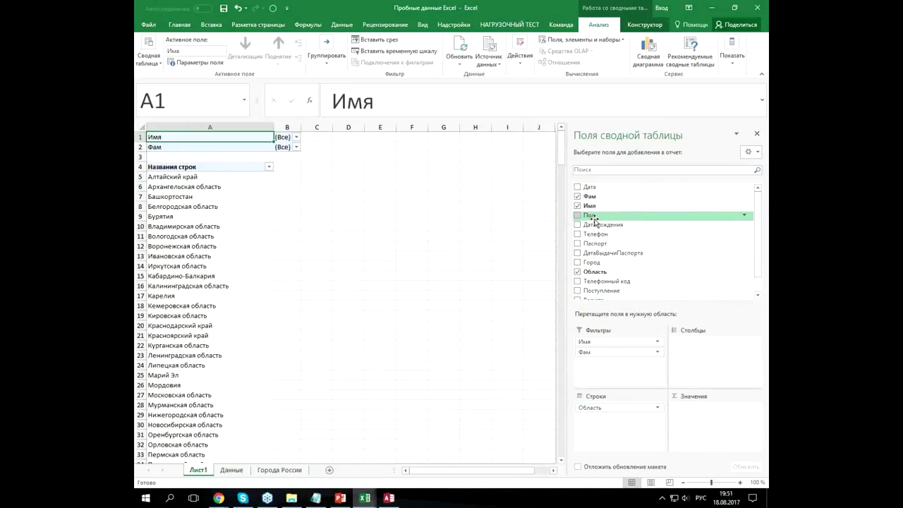
mouse_move(609, 225)
mouse_down()
mouse_move(690, 334)
mouse_move(694, 363)
mouse_up()
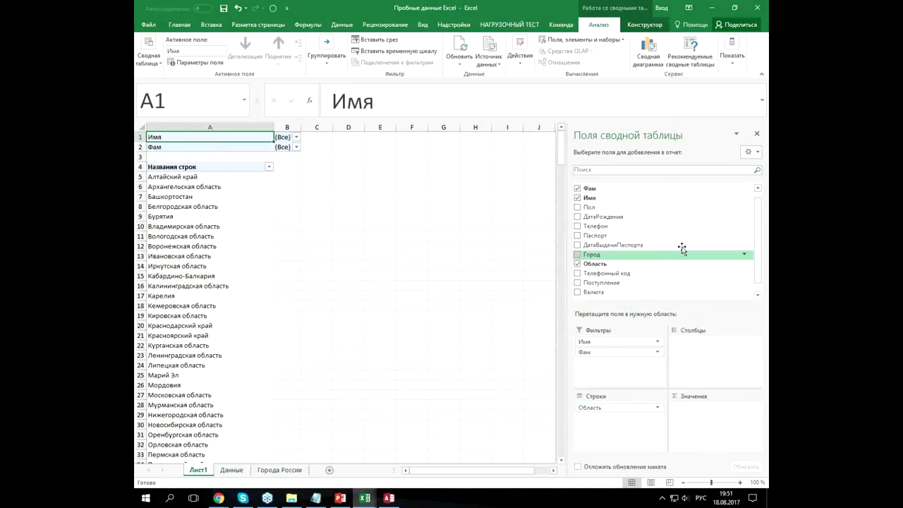
mouse_move(694, 365)
mouse_down()
mouse_move(757, 197)
mouse_move(693, 333)
mouse_up()
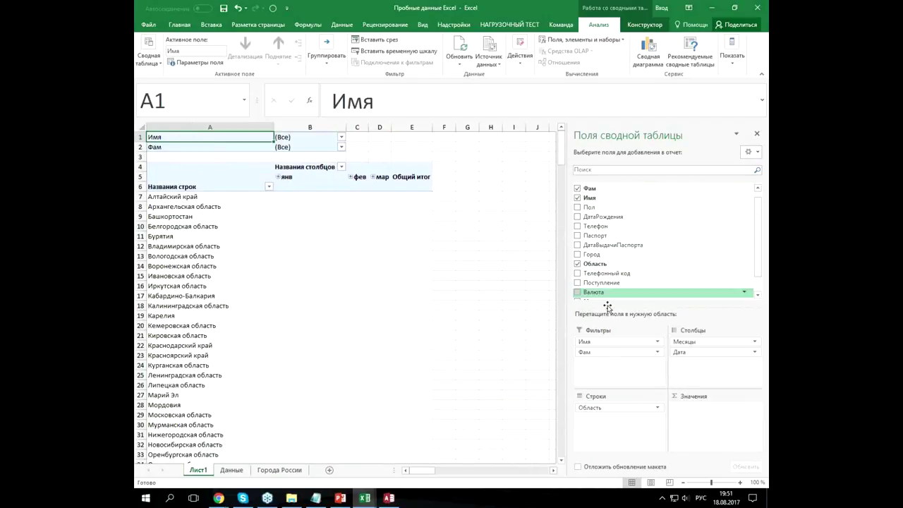
drag(761, 252, 762, 276)
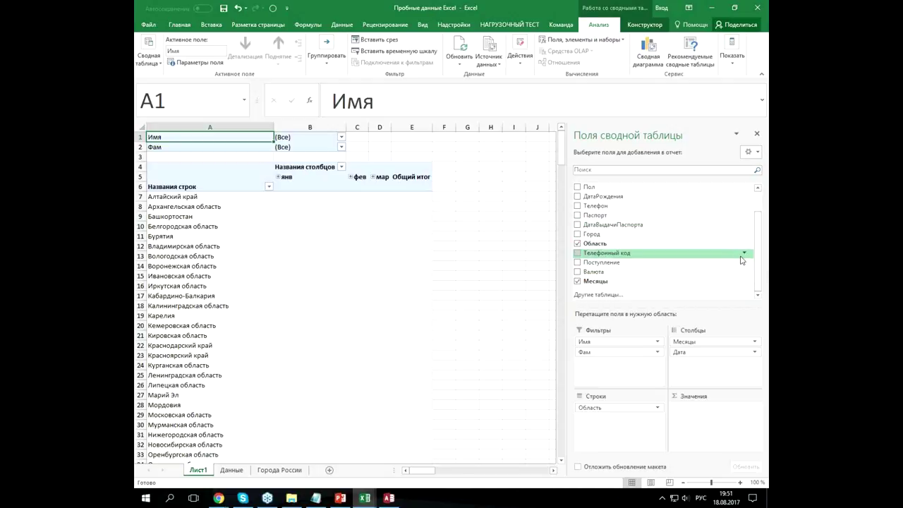
click(624, 265)
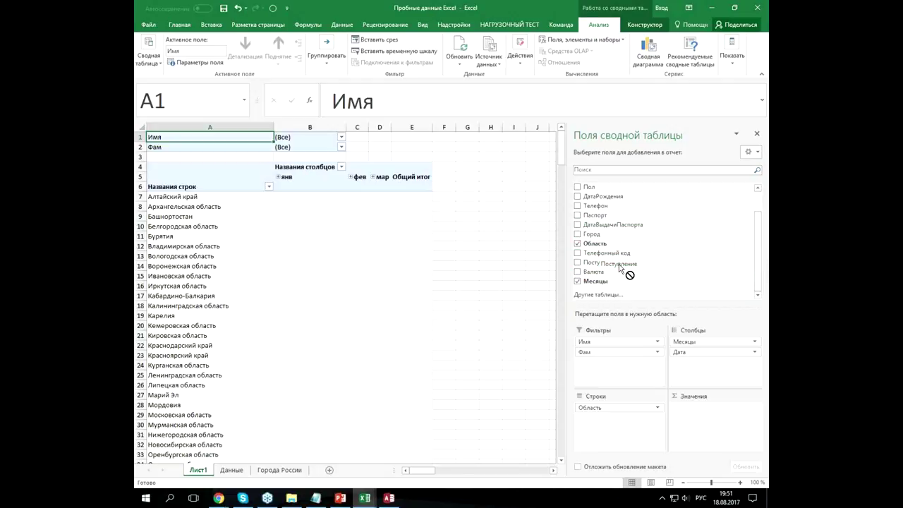
click(304, 274)
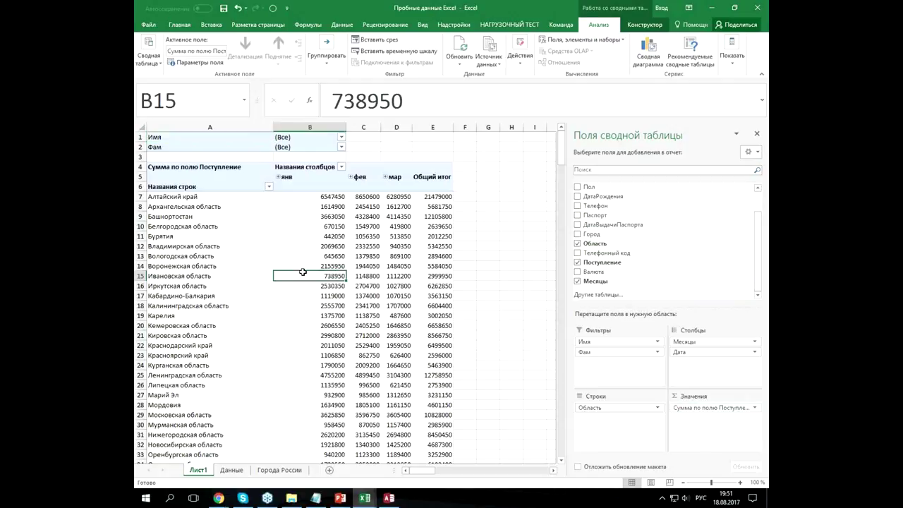
- Inspect regional monthly sums, briefly expanding January into days and collapsing it again
scroll(297, 254, down, 1)
scroll(292, 246, down, 7)
scroll(291, 246, down, 4)
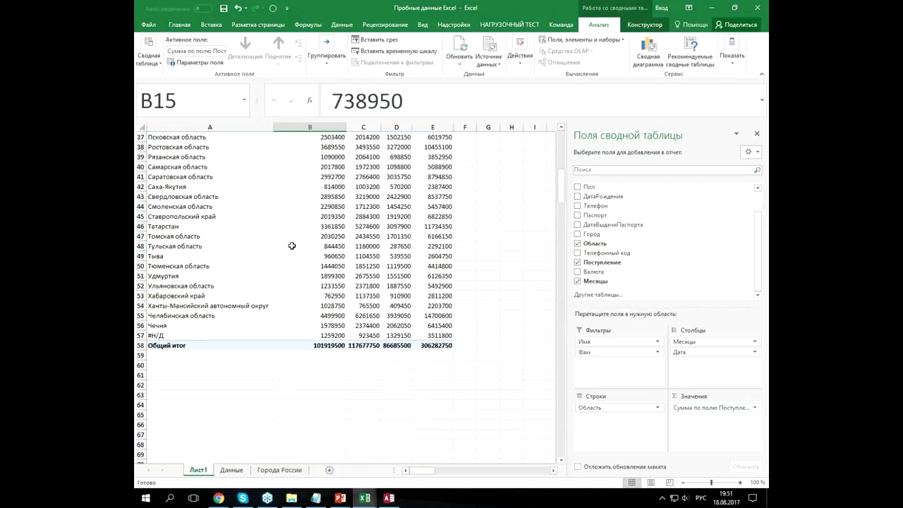
scroll(291, 245, up, 2)
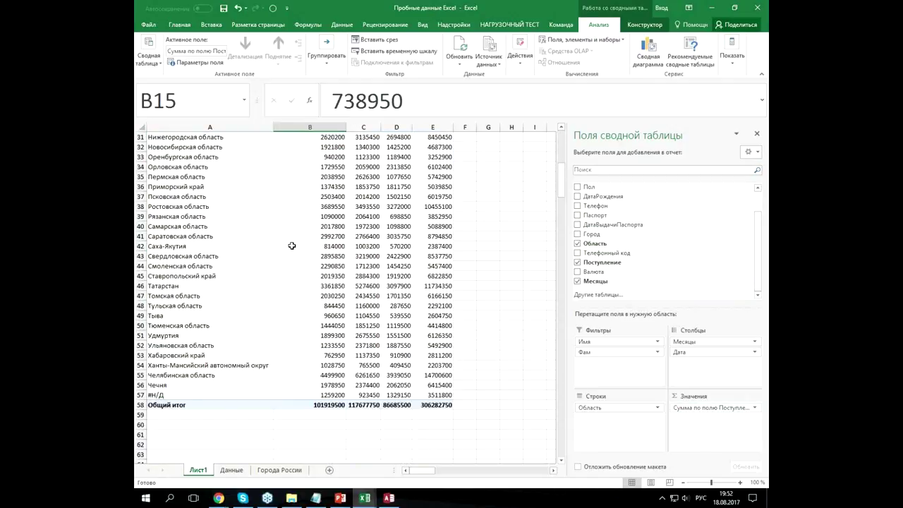
scroll(291, 245, up, 7)
scroll(291, 245, up, 3)
click(209, 305)
click(212, 345)
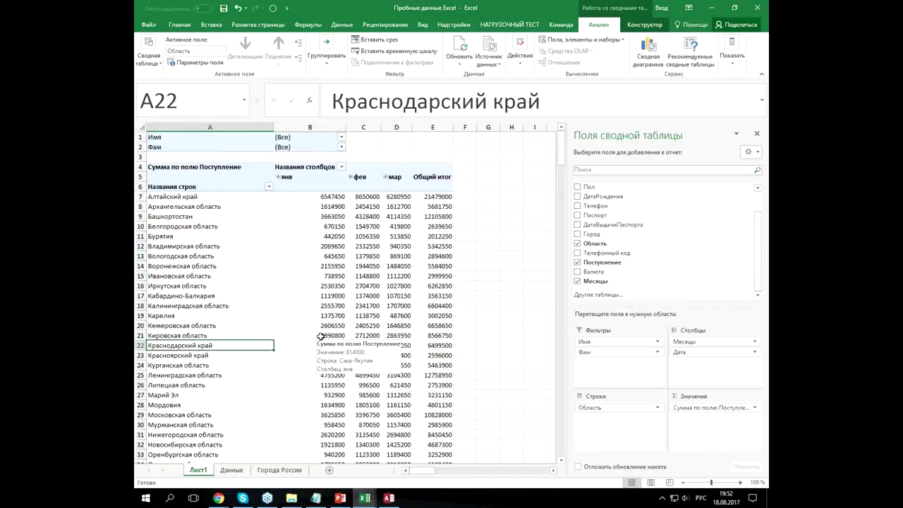
click(349, 248)
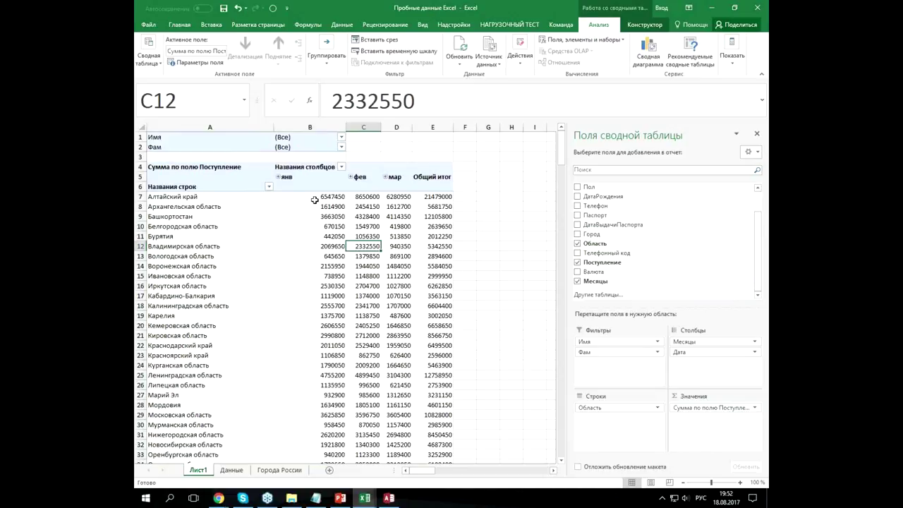
click(278, 177)
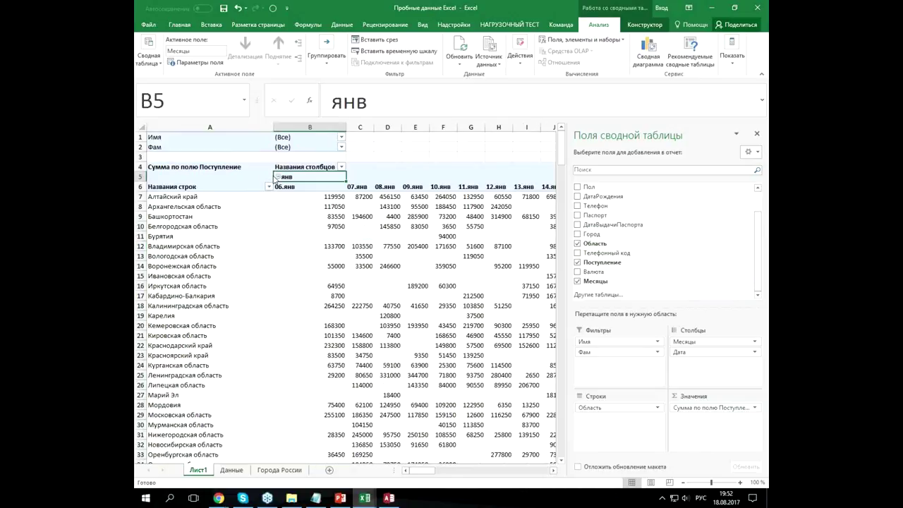
click(278, 177)
click(329, 235)
click(386, 247)
click(321, 286)
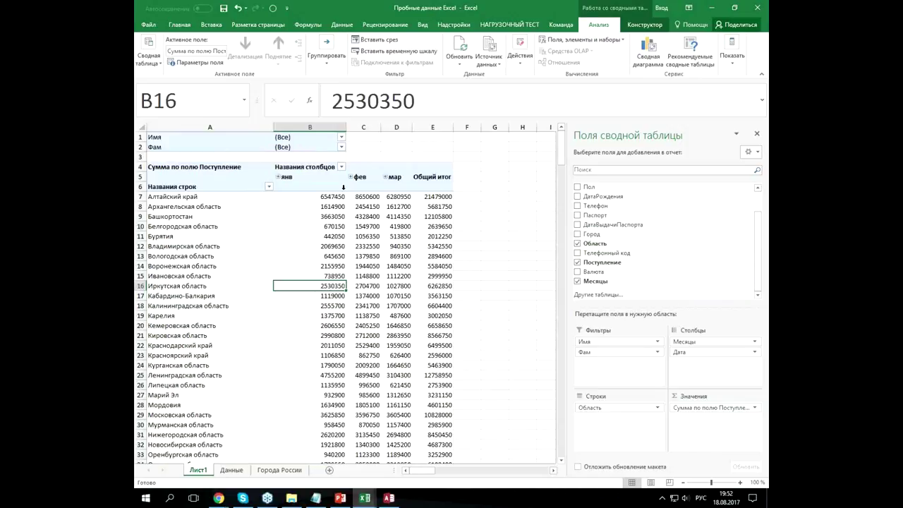
- Move Фам above Имя, filter it to Антонова, reset to all surnames, then remove Фам
click(187, 147)
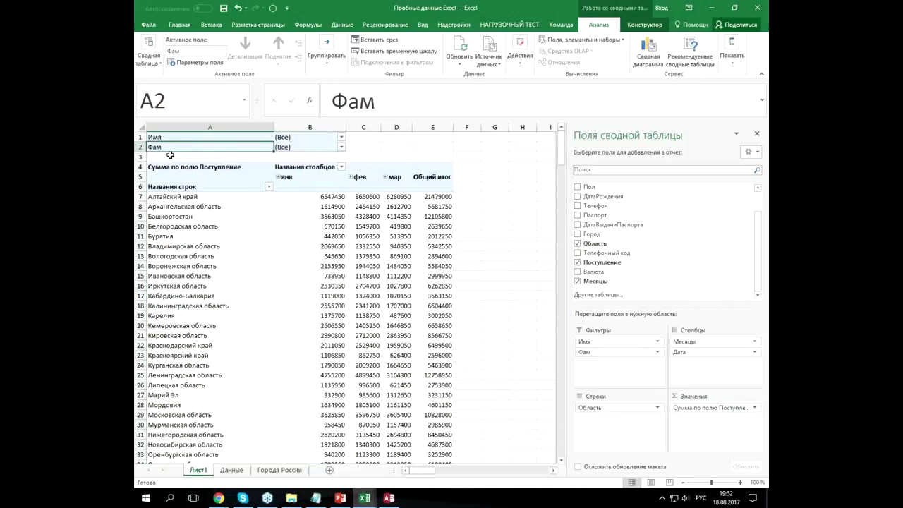
drag(590, 352, 592, 342)
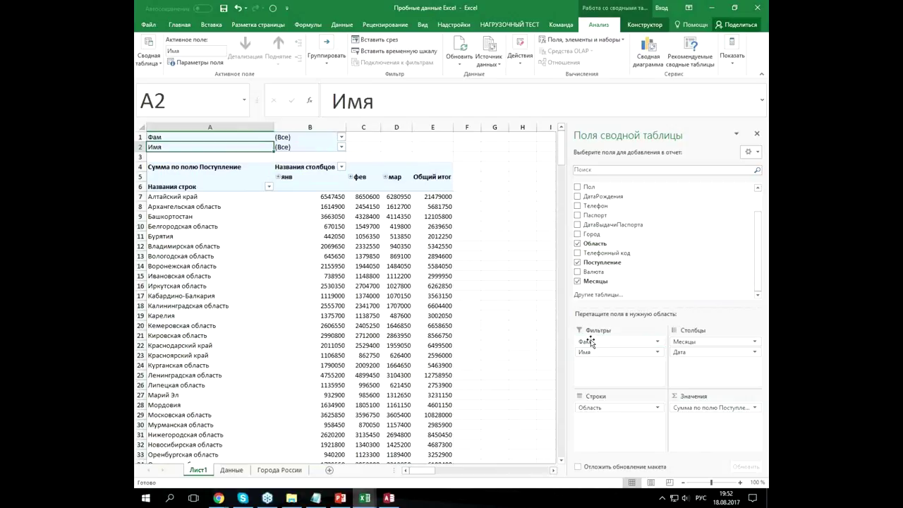
click(341, 137)
click(255, 168)
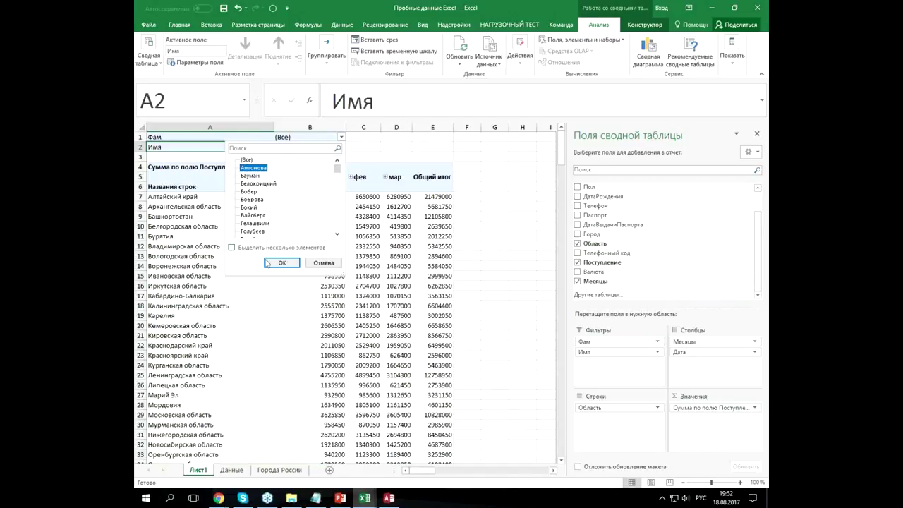
click(281, 262)
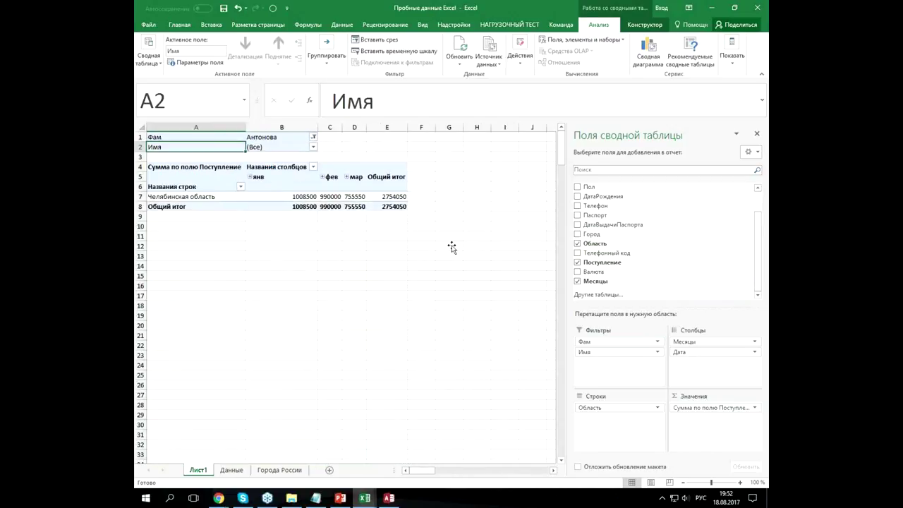
click(314, 137)
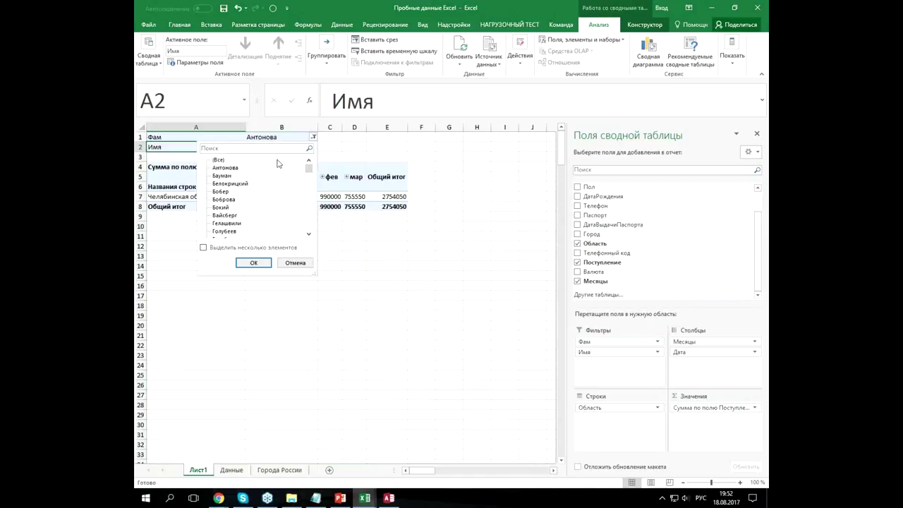
click(218, 160)
click(252, 263)
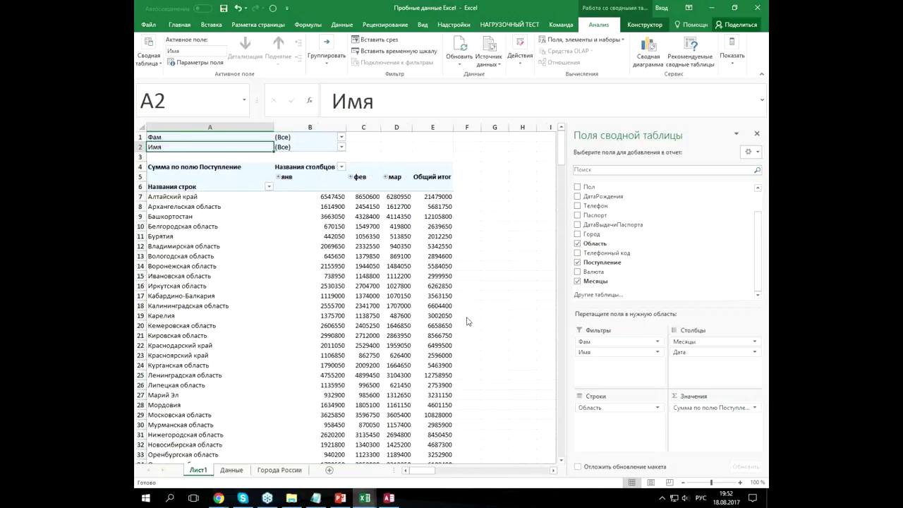
drag(585, 342, 690, 299)
- Remove Имя, make Область a filter set to Алтайский край, and list Город as rows
drag(627, 342, 635, 267)
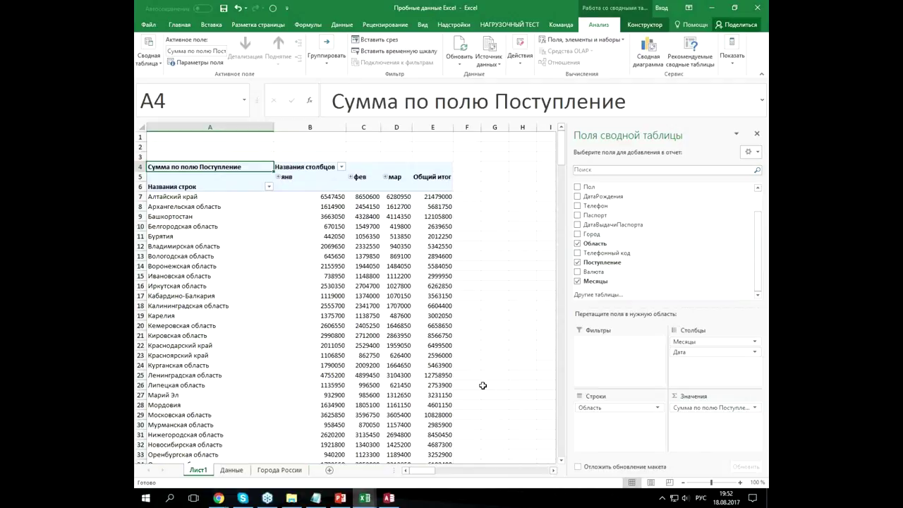
drag(591, 408, 600, 355)
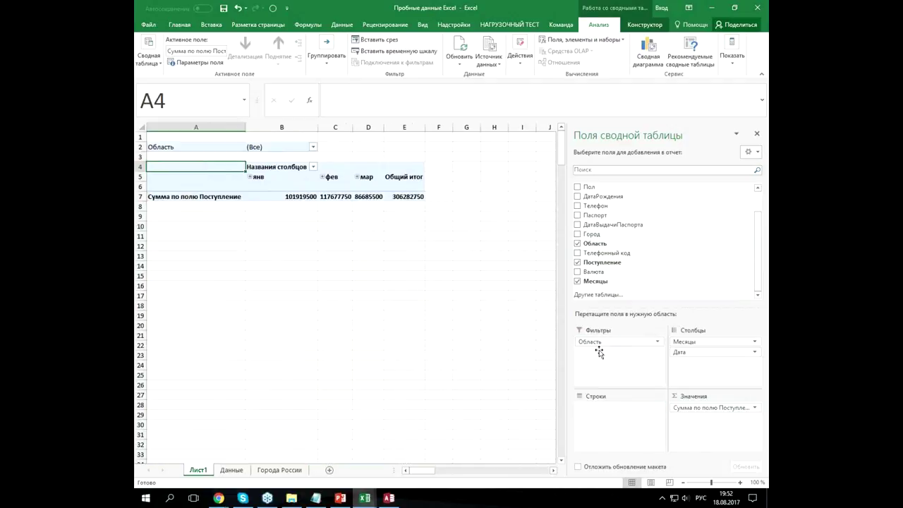
drag(592, 234, 598, 240)
click(594, 235)
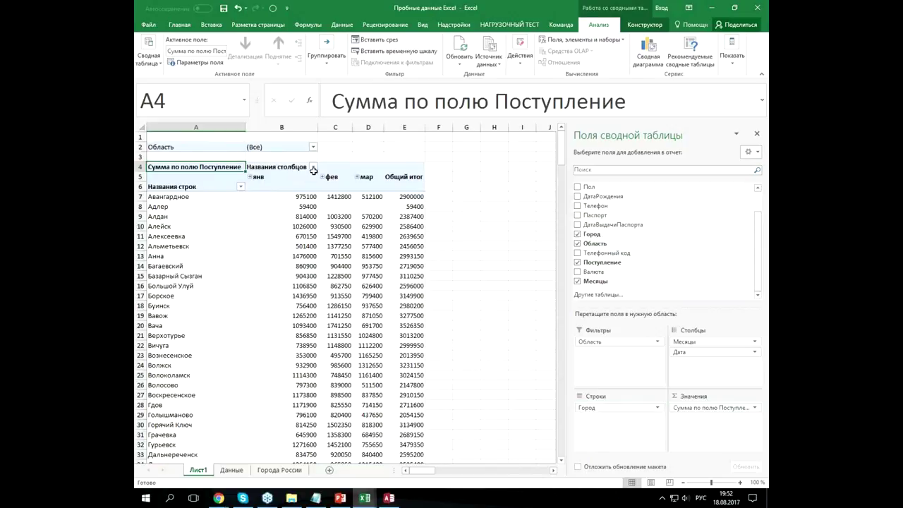
click(313, 148)
click(234, 177)
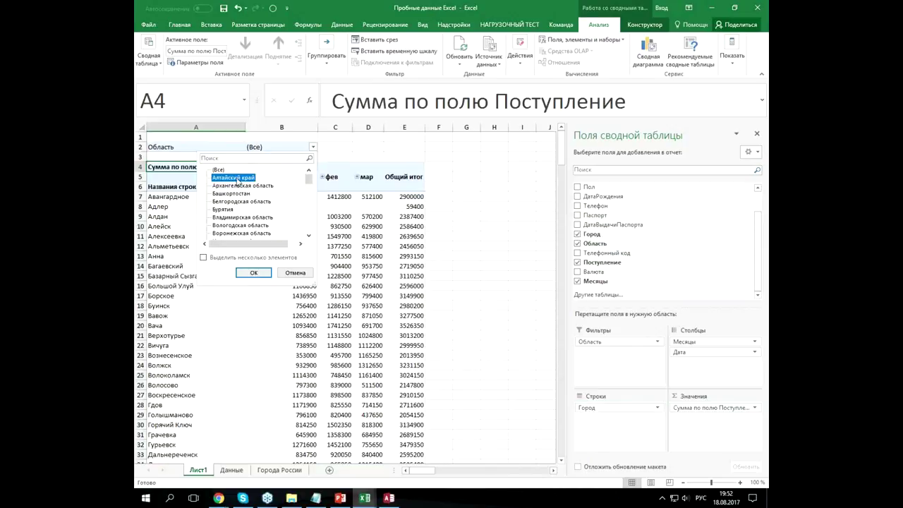
click(254, 272)
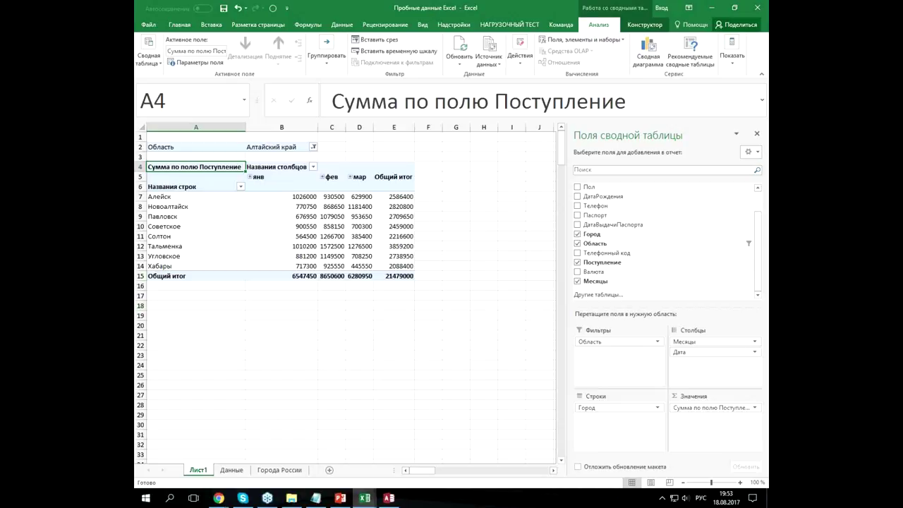
- Start a simple query with the Область and Поступление fields from the Данные table
click(389, 498)
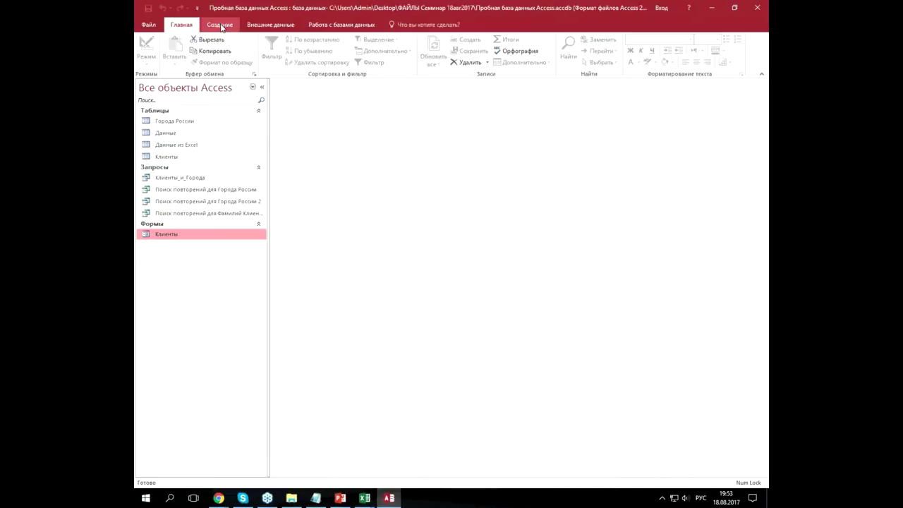
click(221, 26)
click(297, 55)
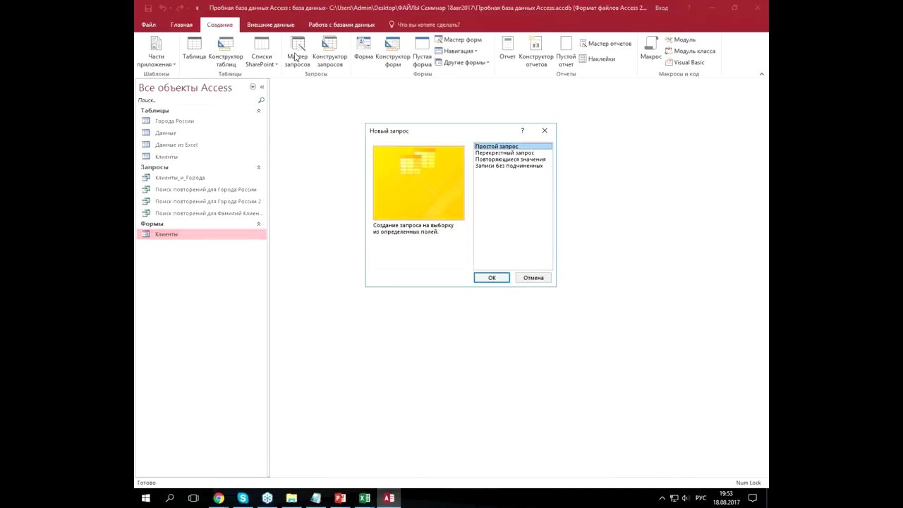
click(497, 279)
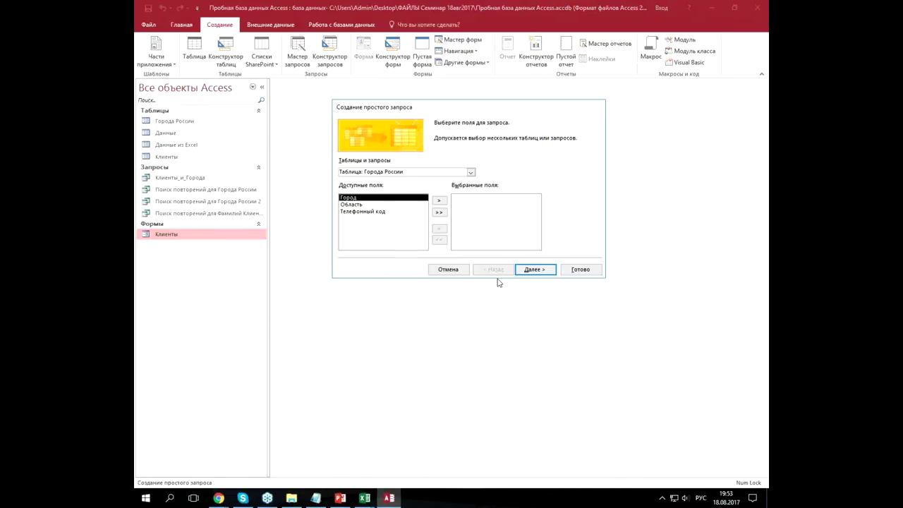
double_click(352, 205)
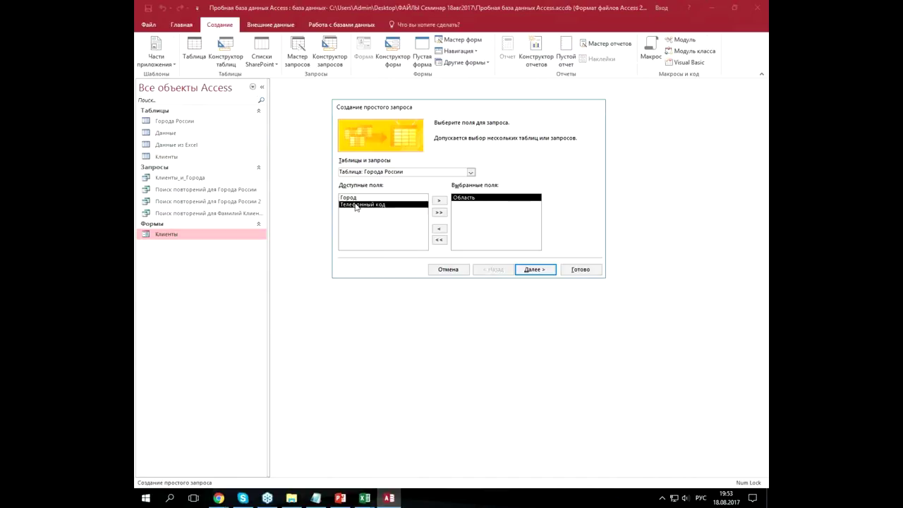
click(471, 173)
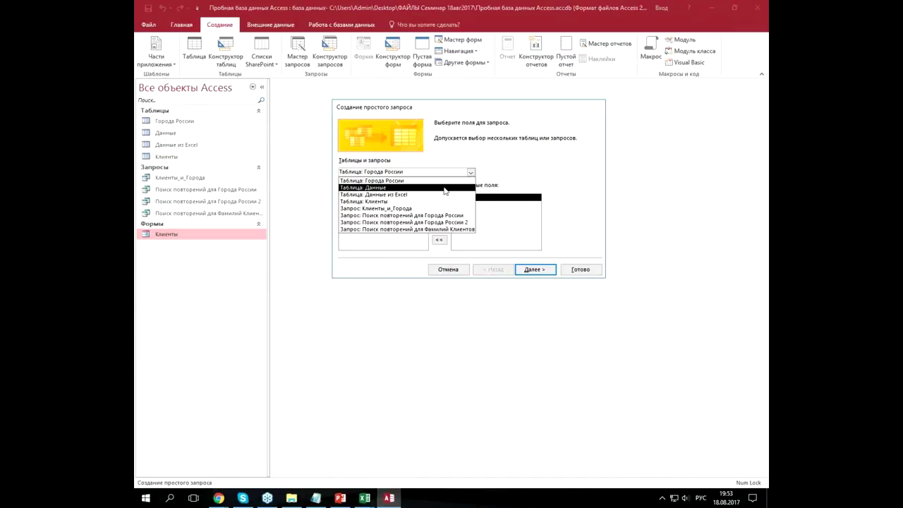
click(374, 185)
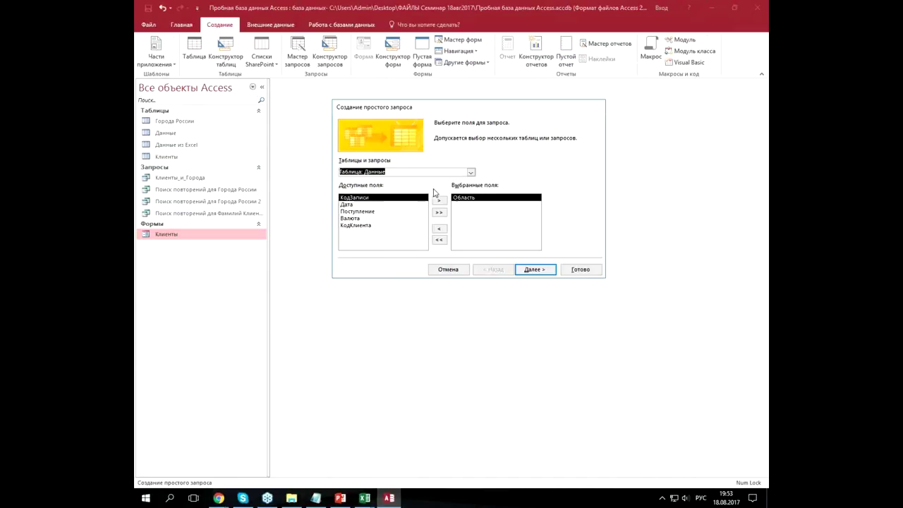
double_click(357, 211)
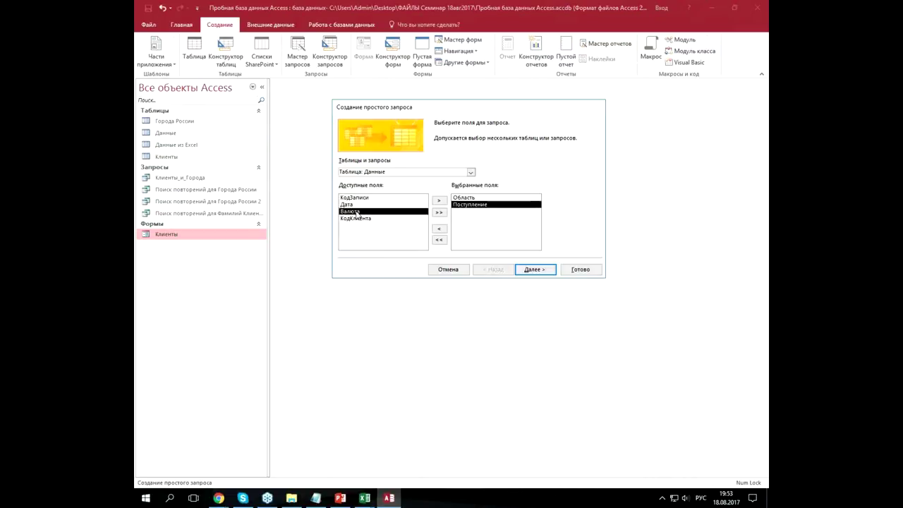
- Make it a summary query that sums Поступление
click(530, 270)
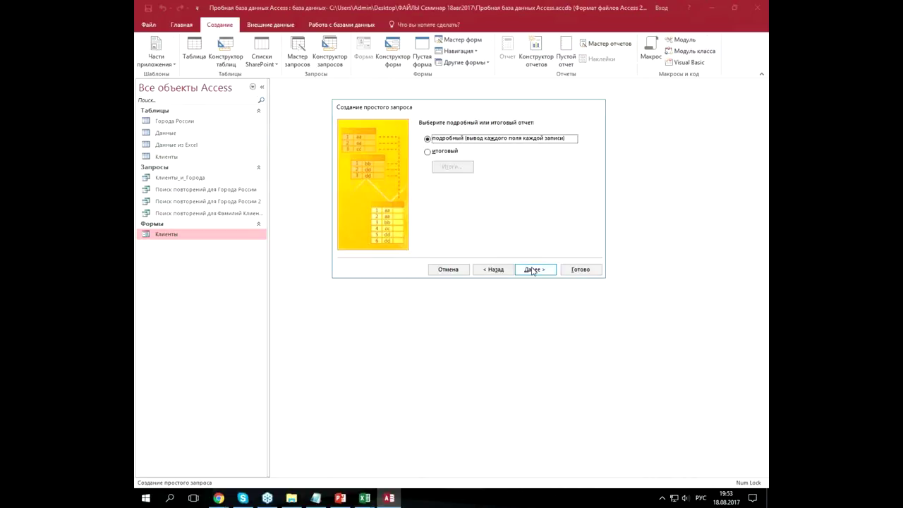
click(445, 151)
click(451, 166)
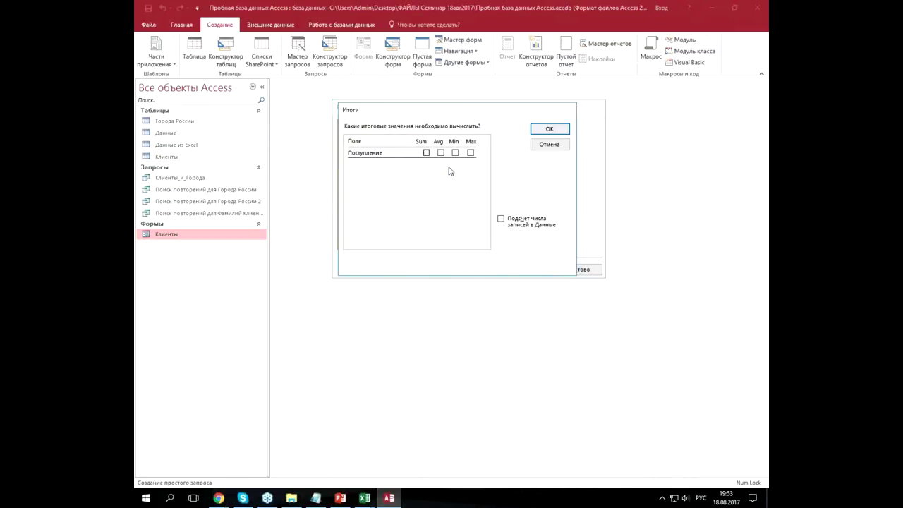
click(426, 153)
click(547, 132)
- Name the query Итоги_по_областям and finish, opening it to view results
click(537, 269)
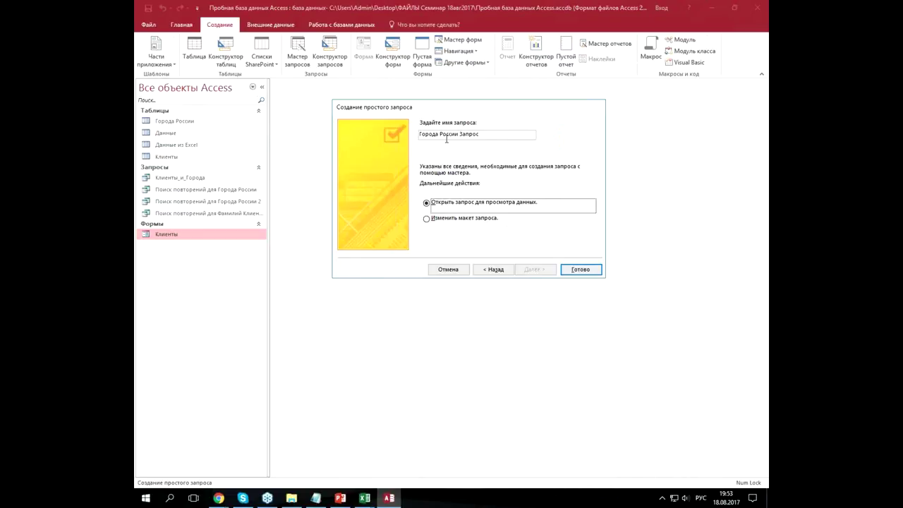
drag(484, 135, 413, 140)
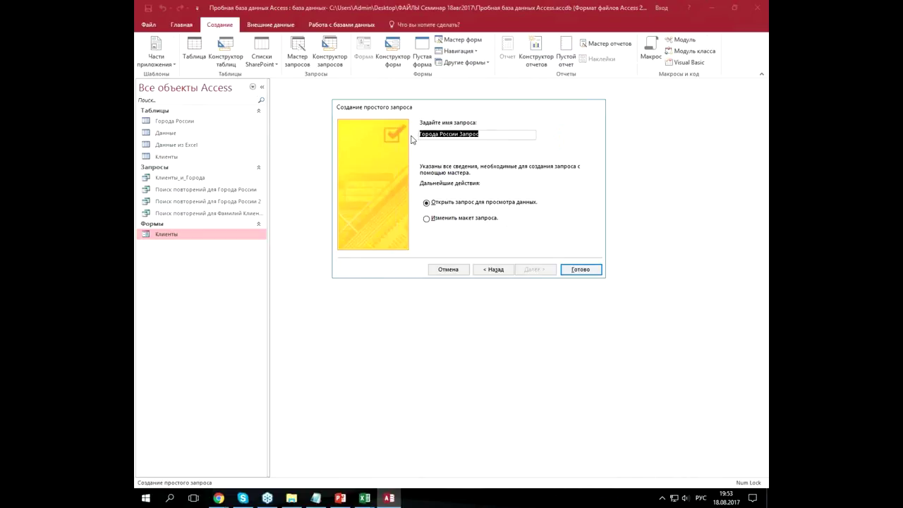
text(Итоги_по_областям)
click(579, 270)
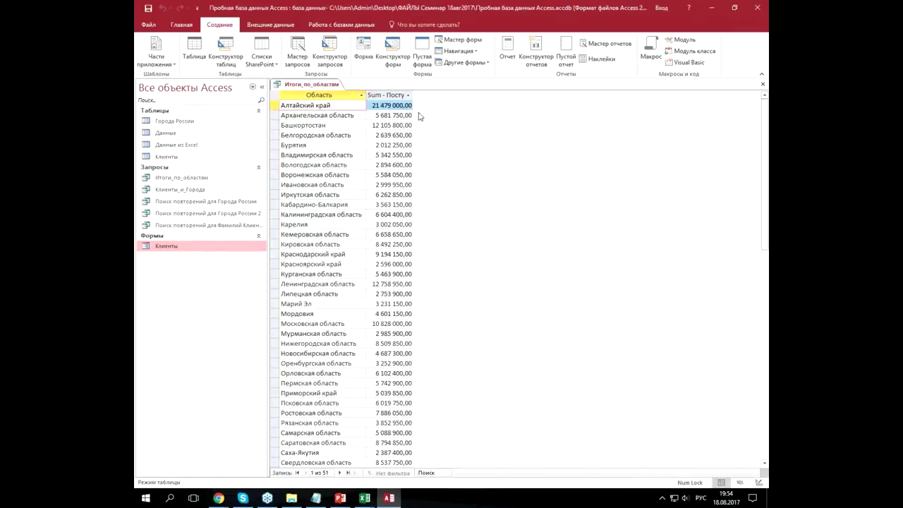
- Widen the Sum - Поступление column, browse the regional totals, then close the query
drag(413, 95, 455, 95)
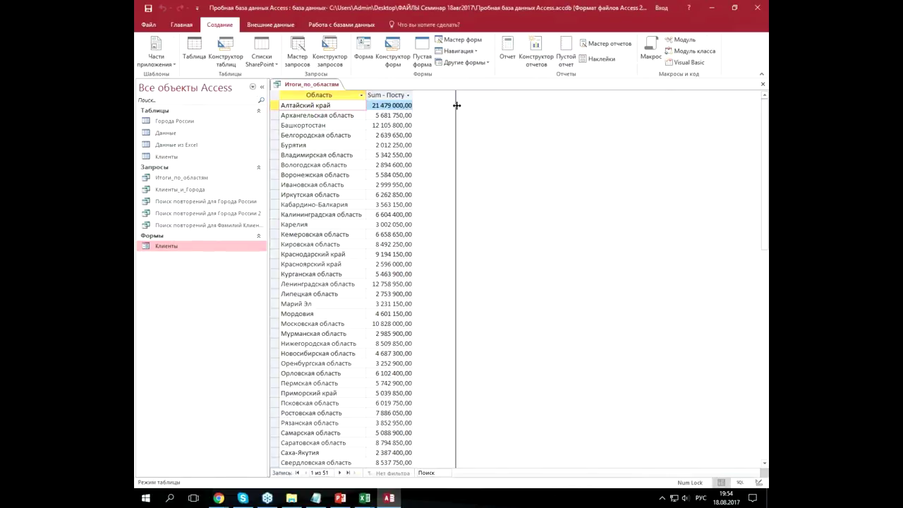
click(348, 174)
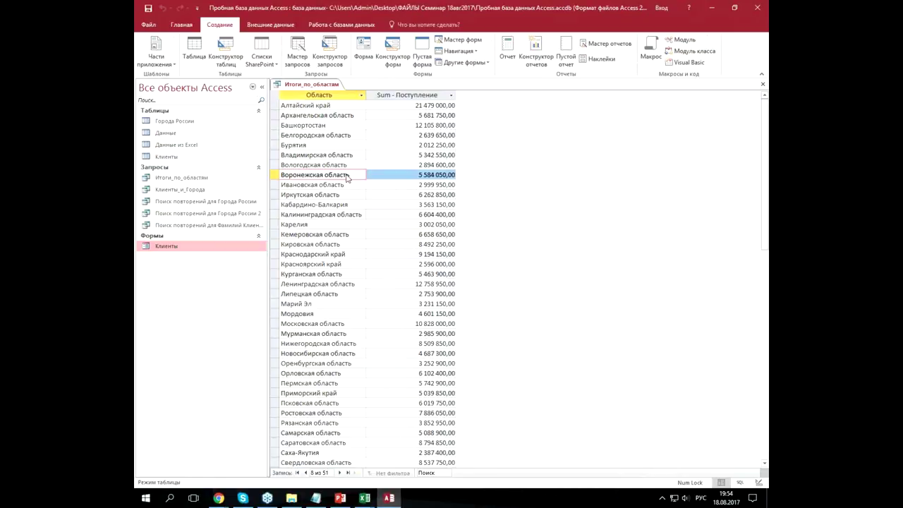
click(181, 204)
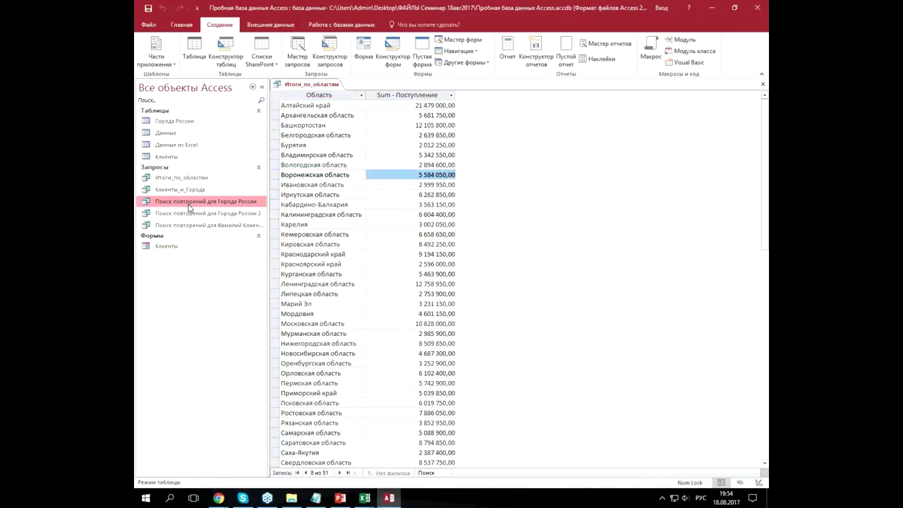
click(332, 215)
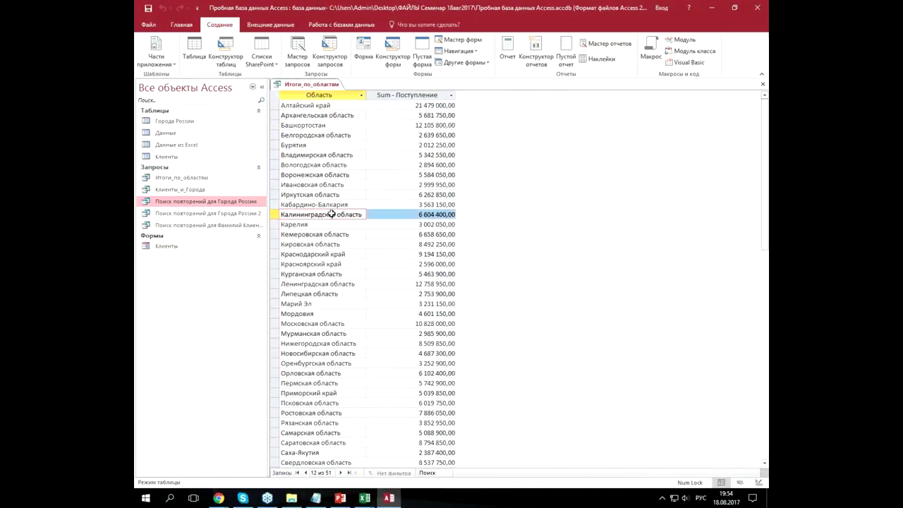
scroll(386, 149, down, 4)
scroll(386, 148, down, 3)
scroll(387, 149, up, 5)
scroll(386, 149, up, 2)
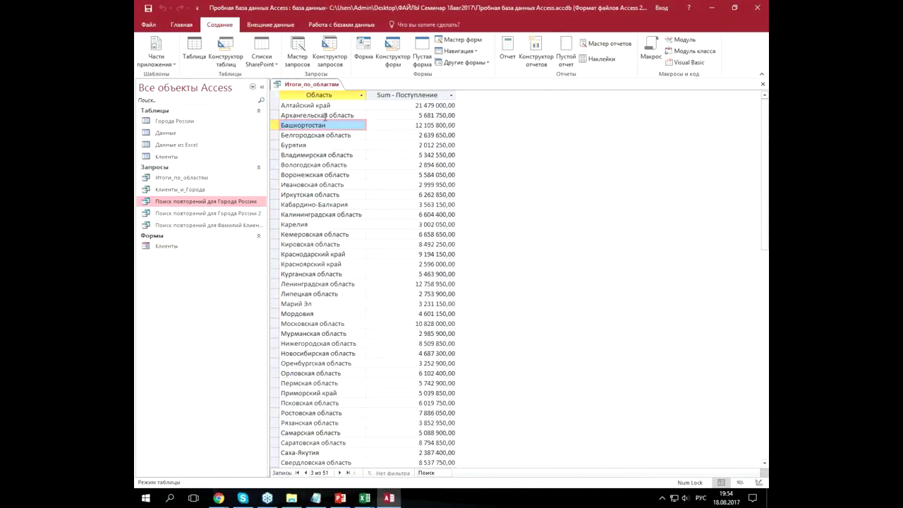
key(Up)
key(Up)
key(Tab)
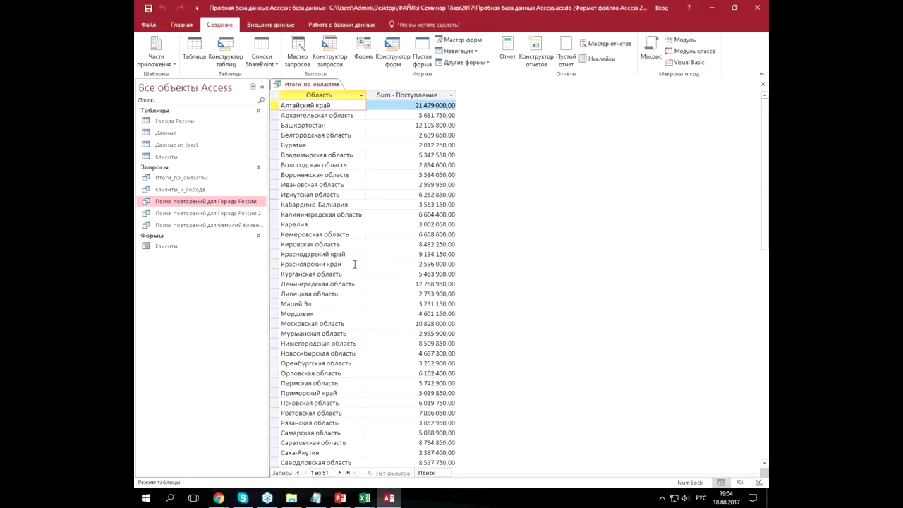
click(763, 84)
- Save Итоги_по_областям on close, then start and cancel a Crosstab Query Wizard
click(400, 278)
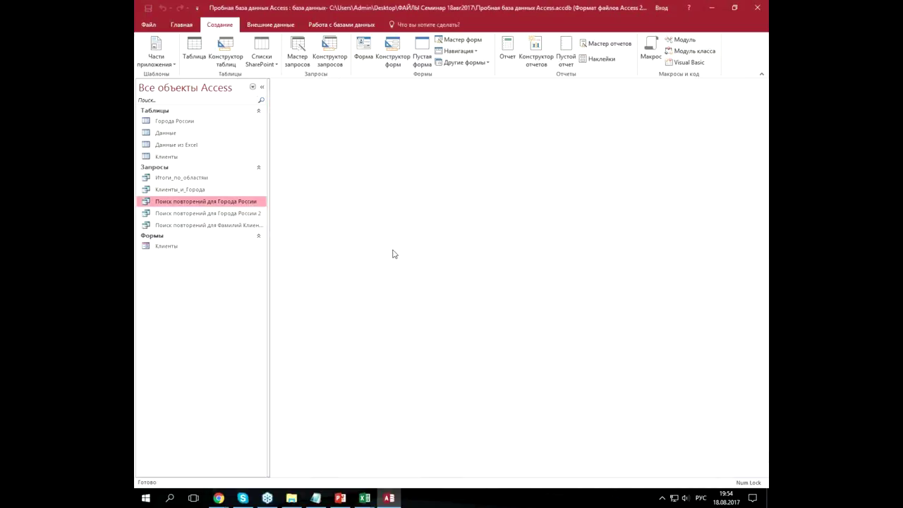
click(307, 64)
click(526, 153)
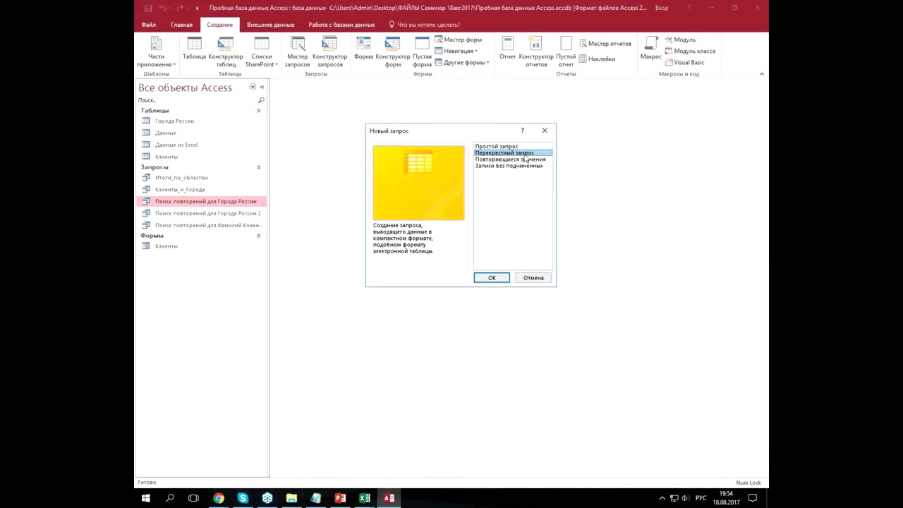
click(500, 279)
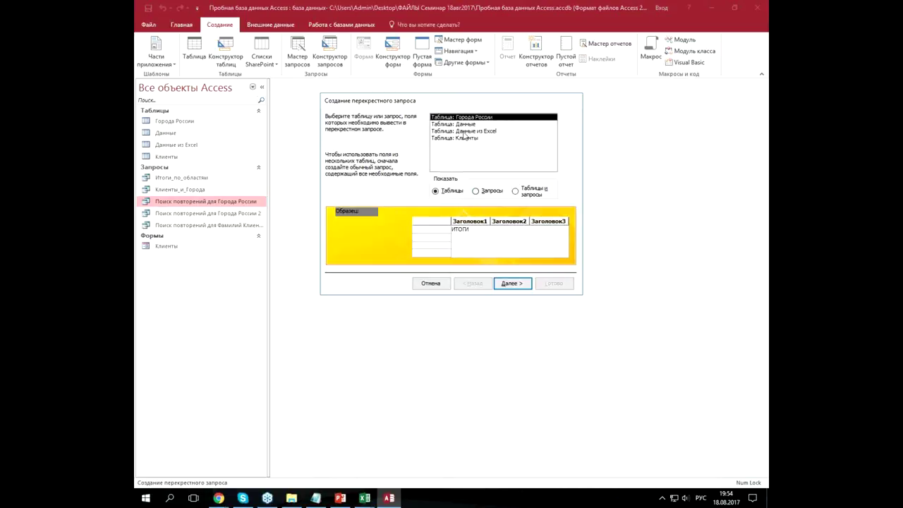
click(432, 283)
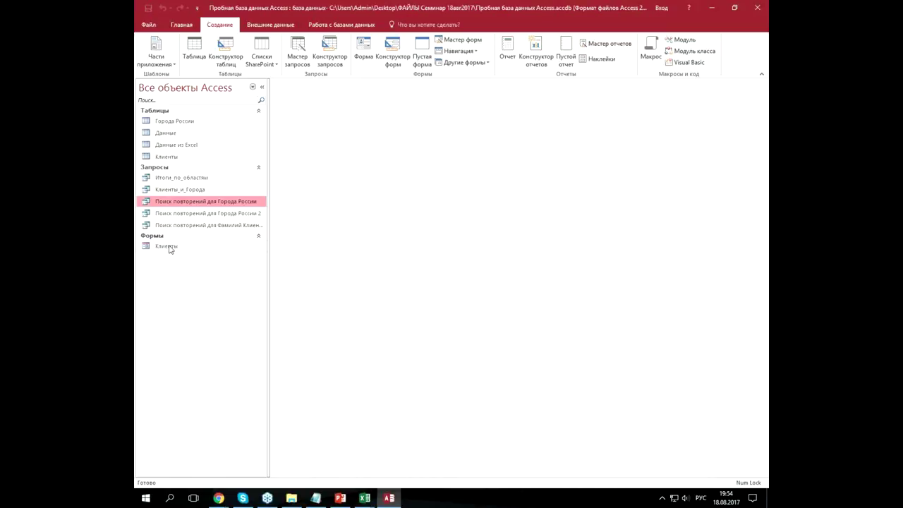
- Reopen Итоги_по_областям and move to the Калининградская область total
click(179, 179)
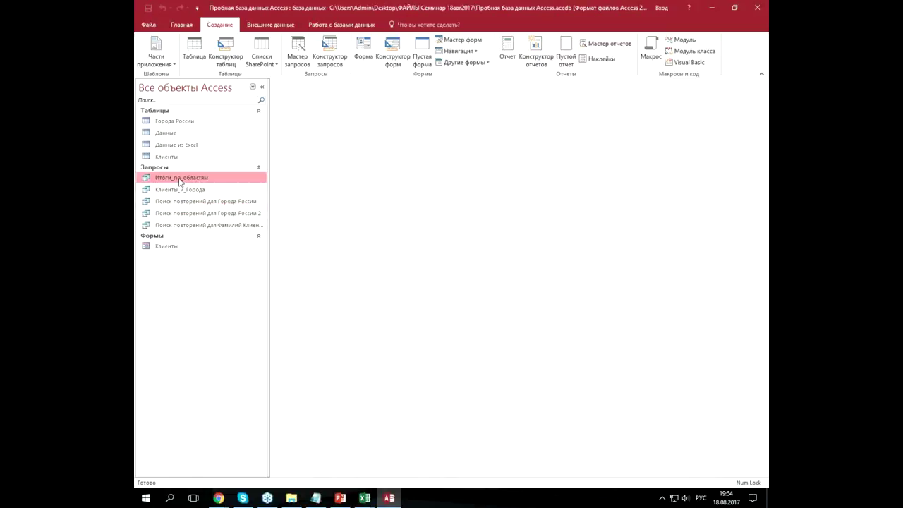
double_click(180, 179)
click(353, 214)
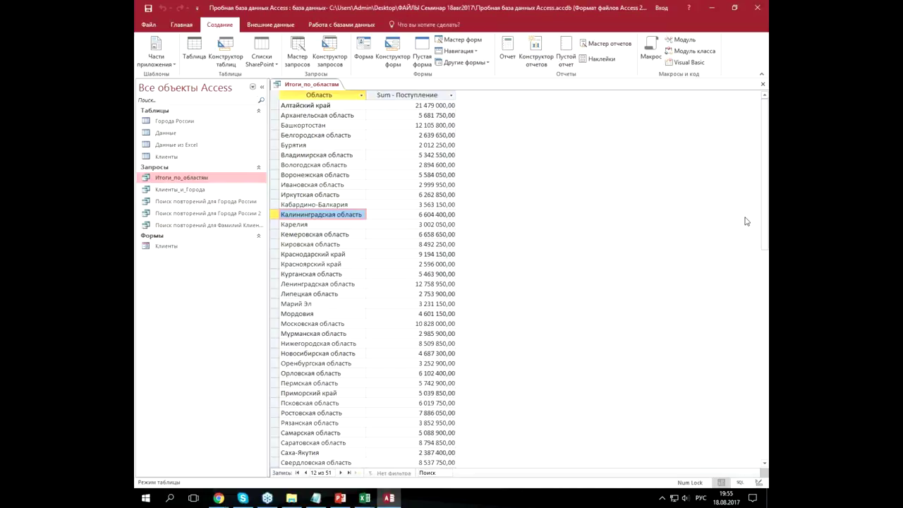
key(Tab)
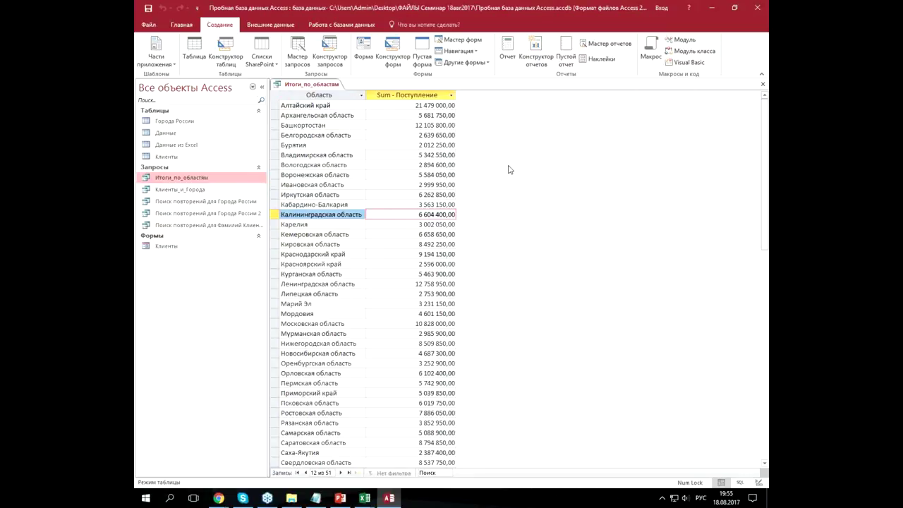
- Close Access and bring the Сравнение Excel_Access workbook to the front
click(757, 11)
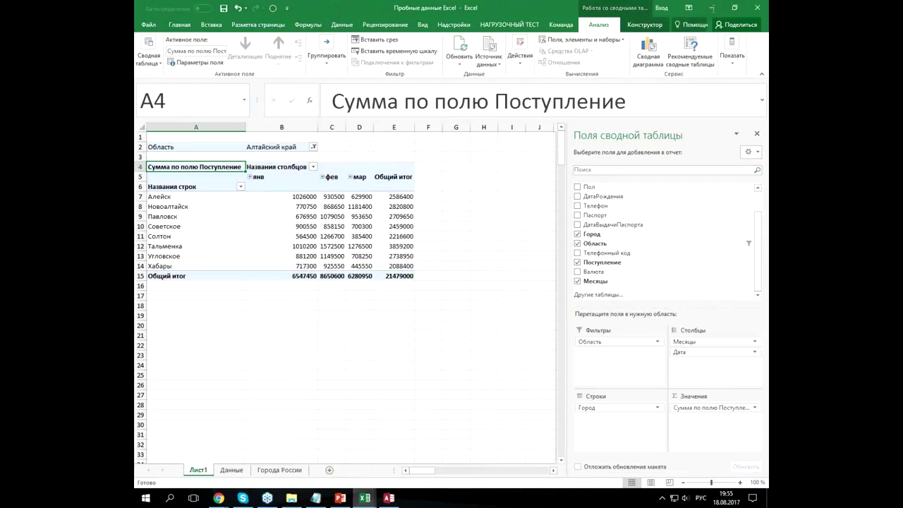
click(364, 498)
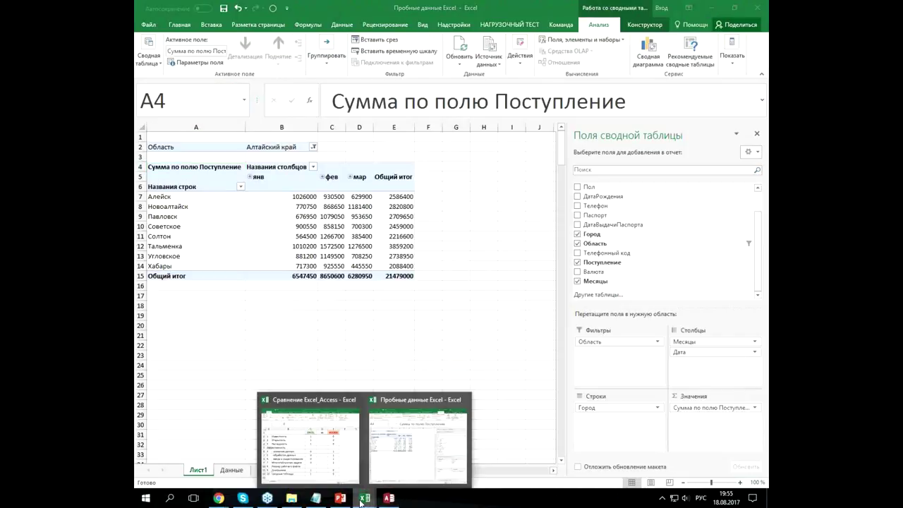
click(338, 481)
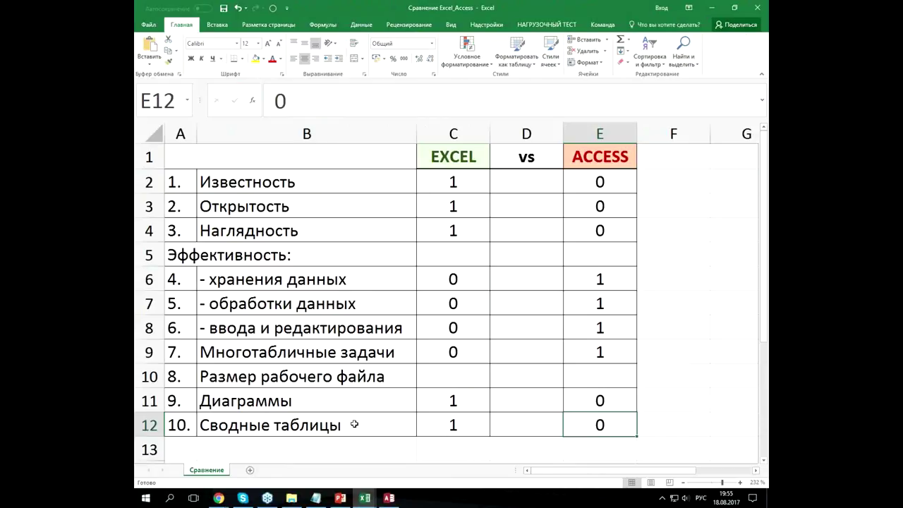
- Add a SUM total in C13 covering the Excel scores C2:C12
click(450, 450)
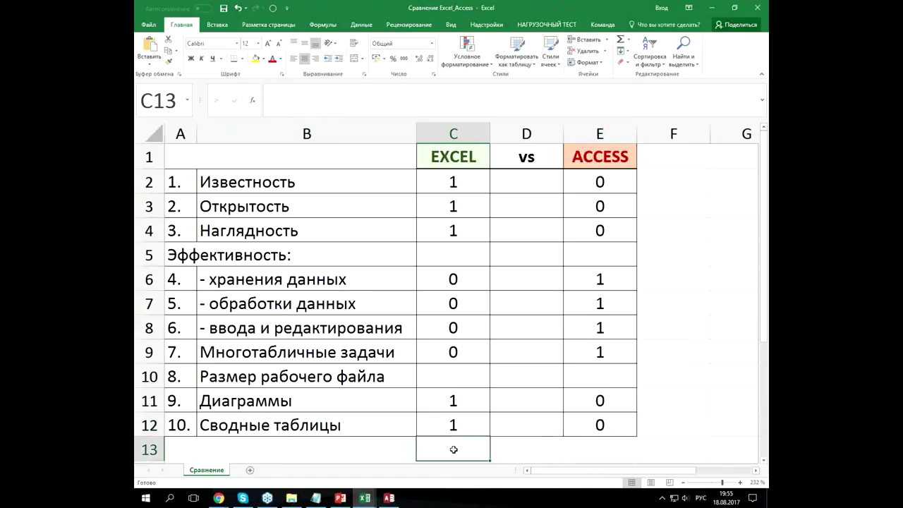
drag(453, 449, 590, 453)
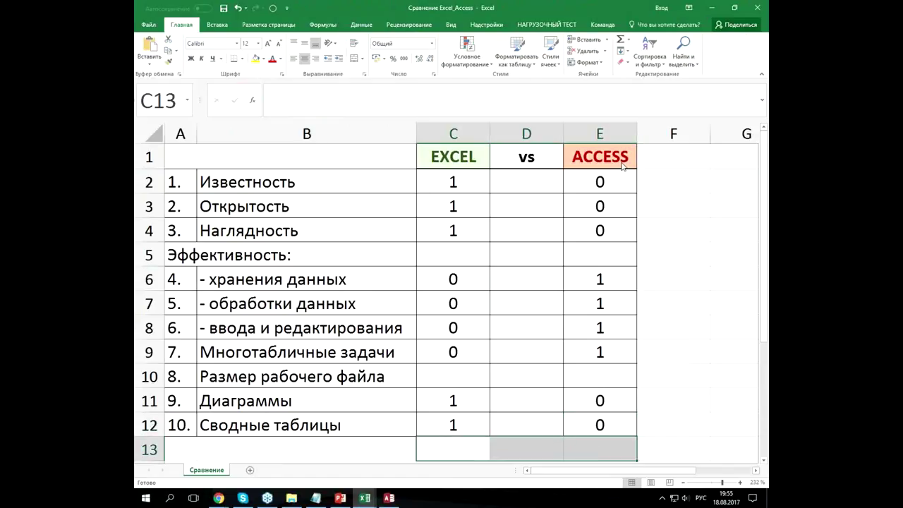
click(621, 40)
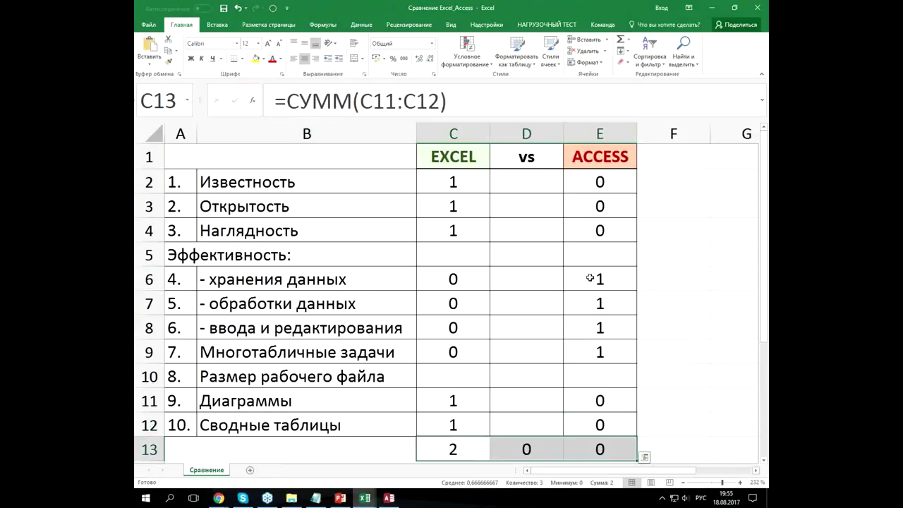
click(468, 446)
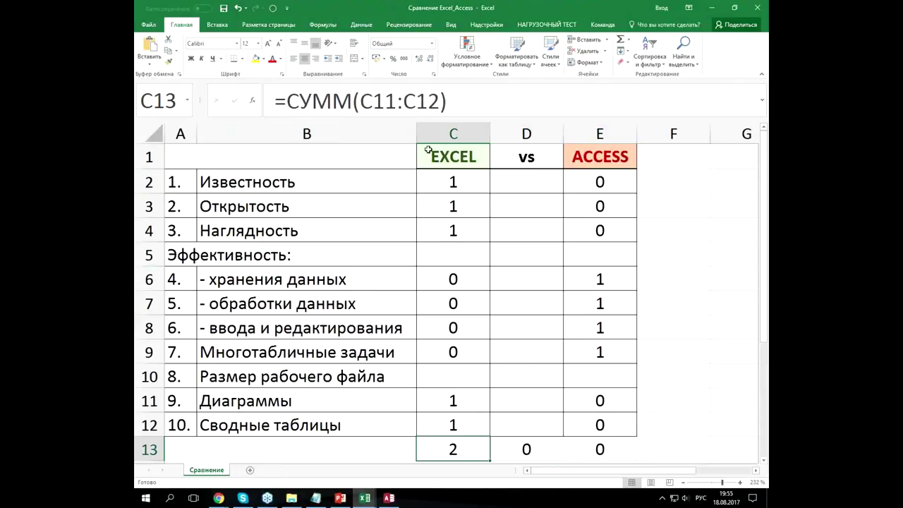
key(F2)
drag(459, 425, 468, 189)
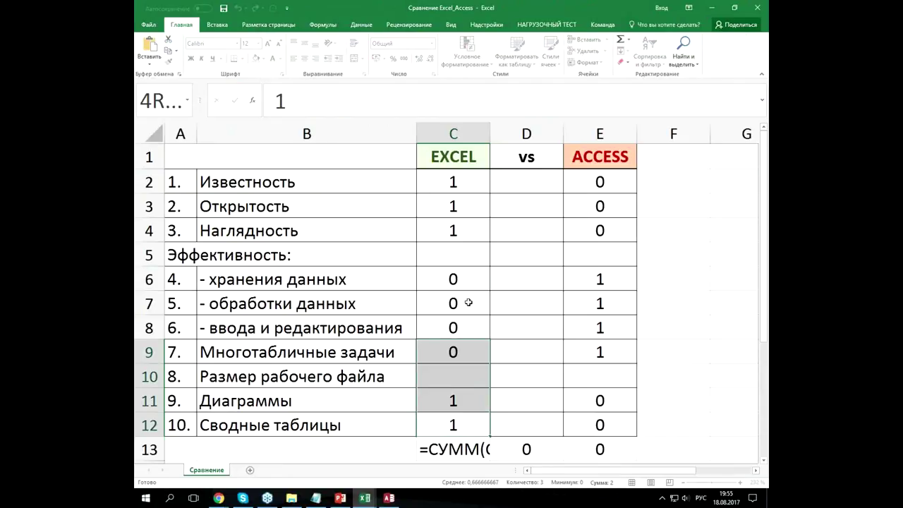
key(Return)
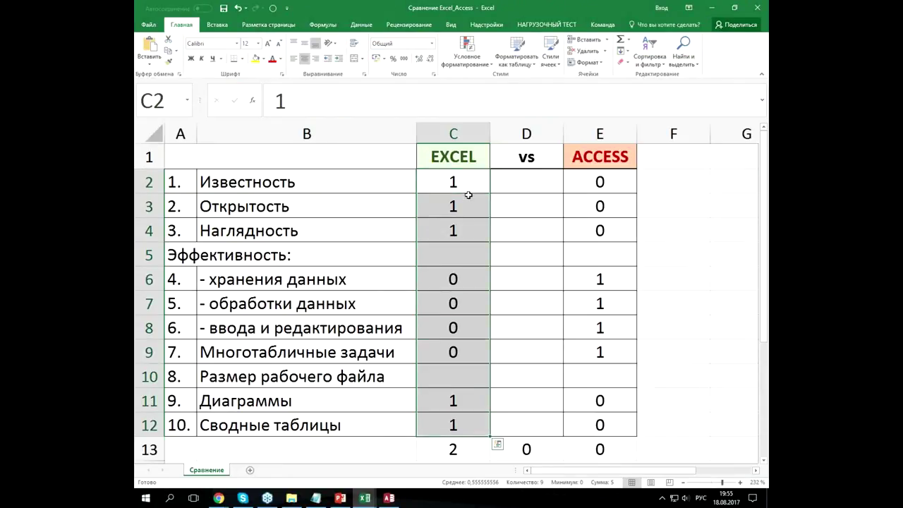
click(457, 451)
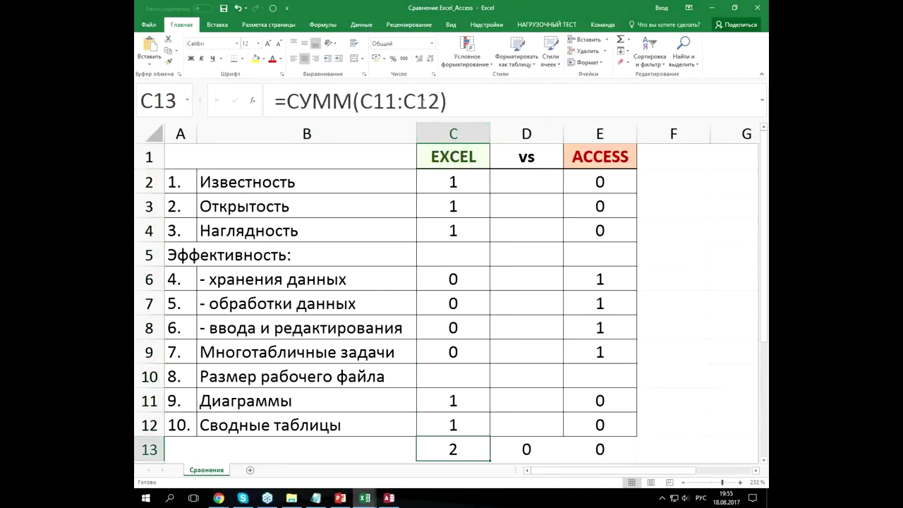
click(372, 101)
drag(361, 101, 441, 101)
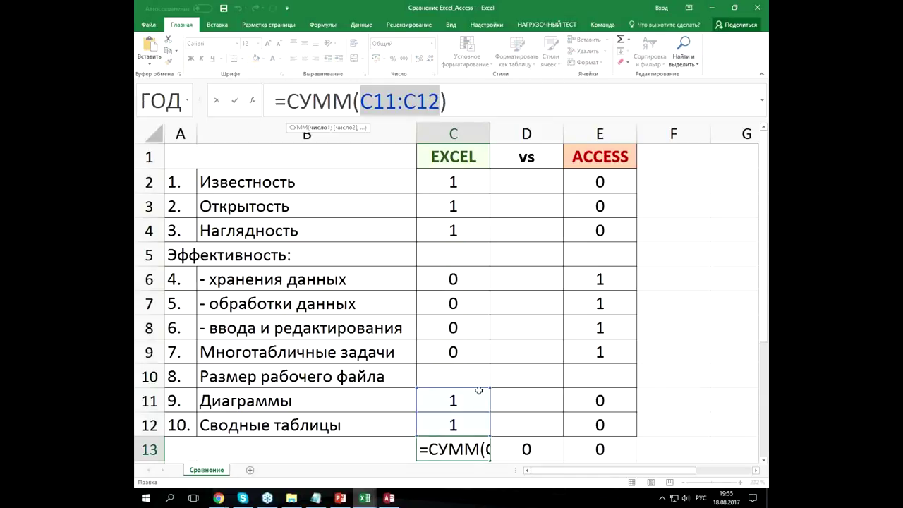
drag(452, 181, 445, 421)
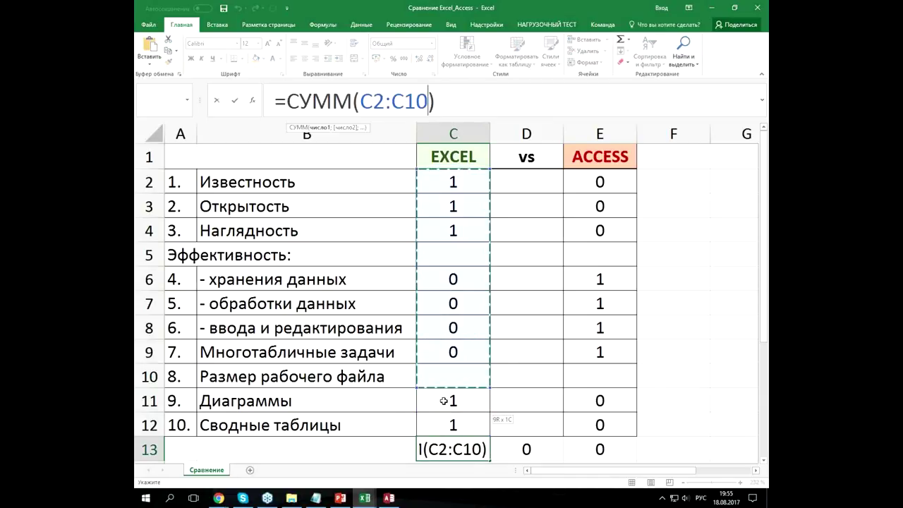
key(Return)
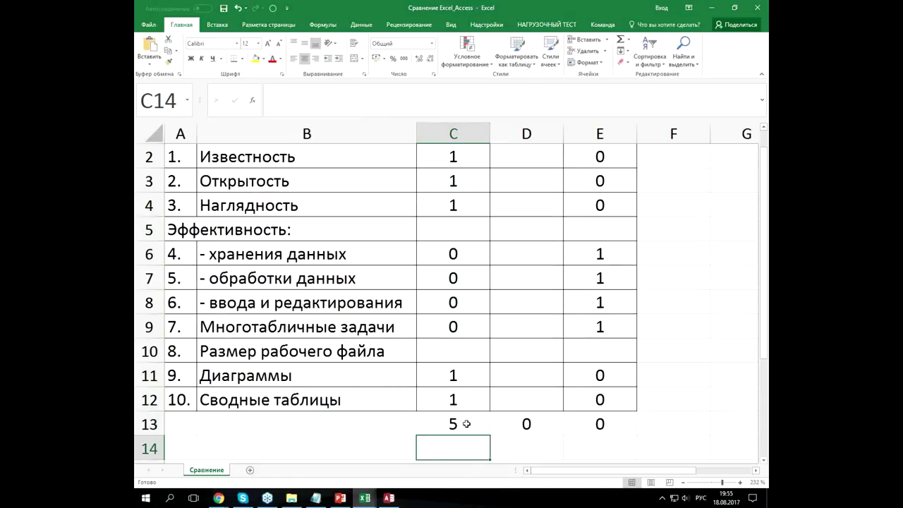
- Fill the C13 total across to E13 and clear the unneeded D13 total
click(470, 426)
drag(490, 434, 605, 429)
click(536, 424)
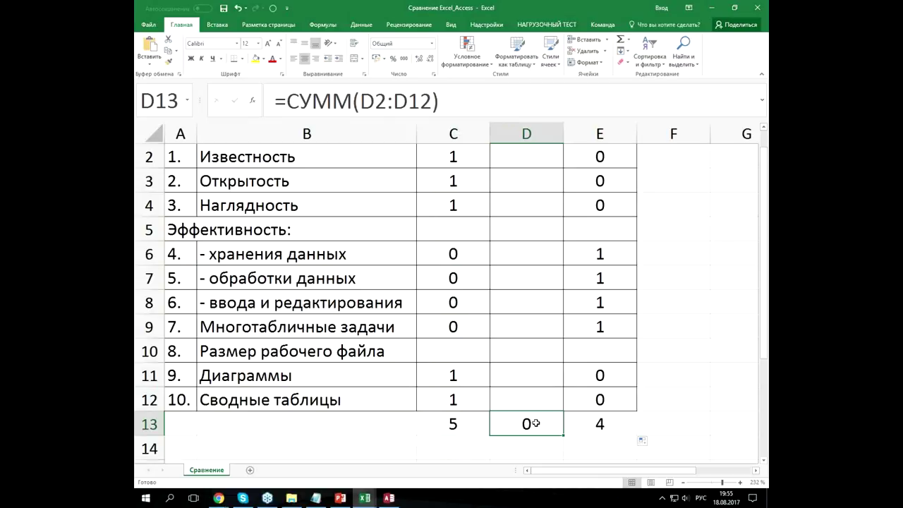
key(Delete)
click(536, 452)
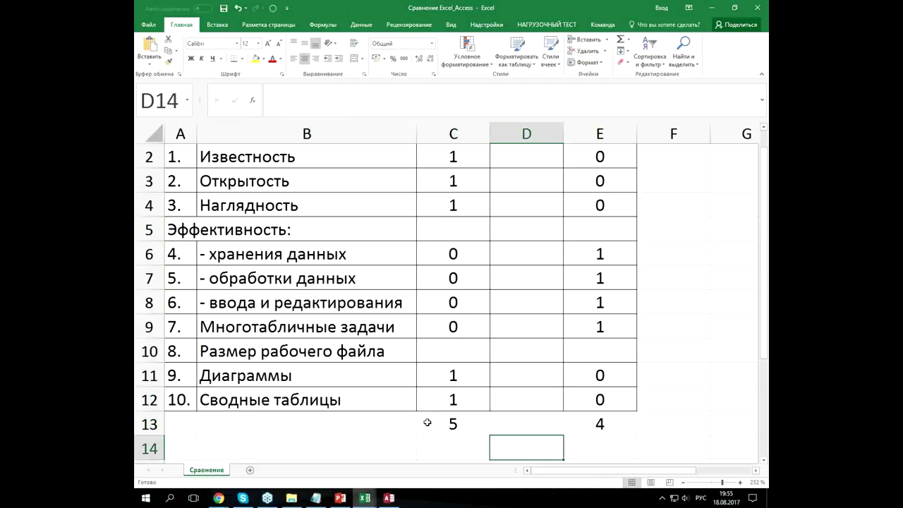
click(338, 353)
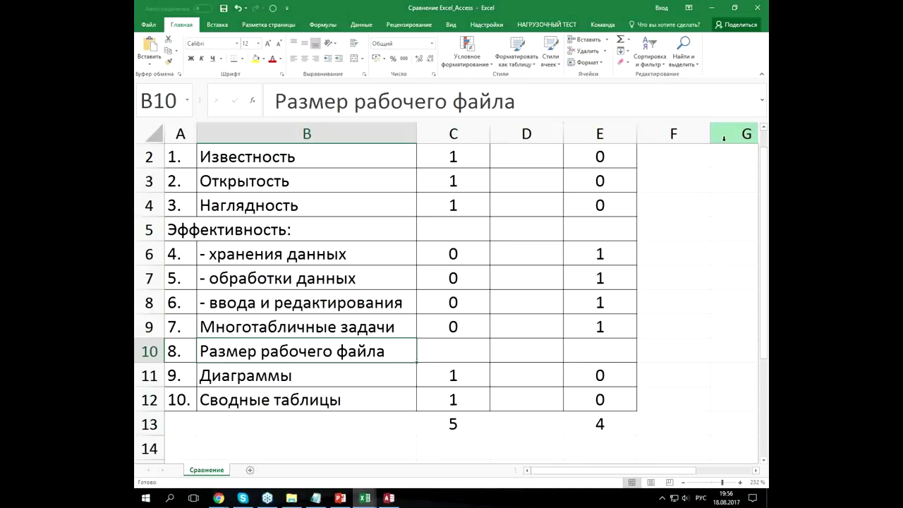
- Minimize the comparison workbook and reduce the pivot to Поступление by Область rows
click(714, 9)
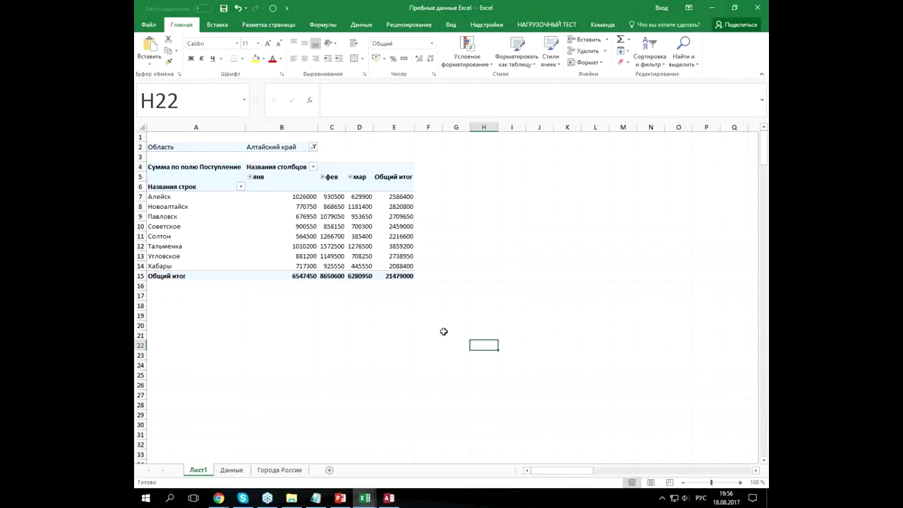
click(454, 266)
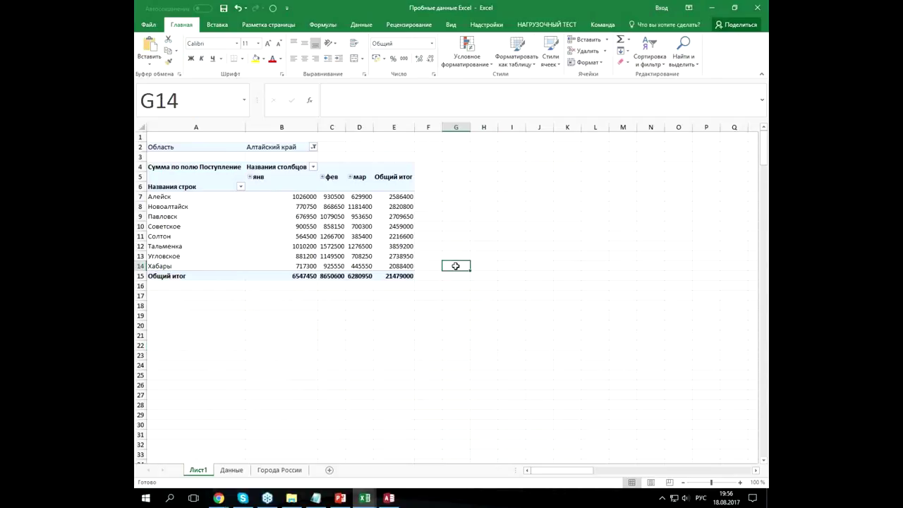
click(190, 226)
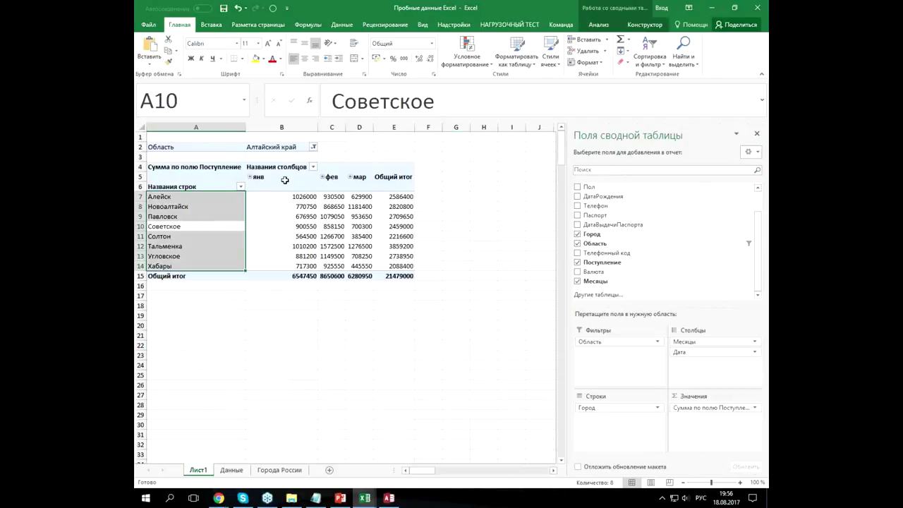
mouse_move(690, 343)
mouse_down()
mouse_move(714, 248)
mouse_move(715, 274)
mouse_up()
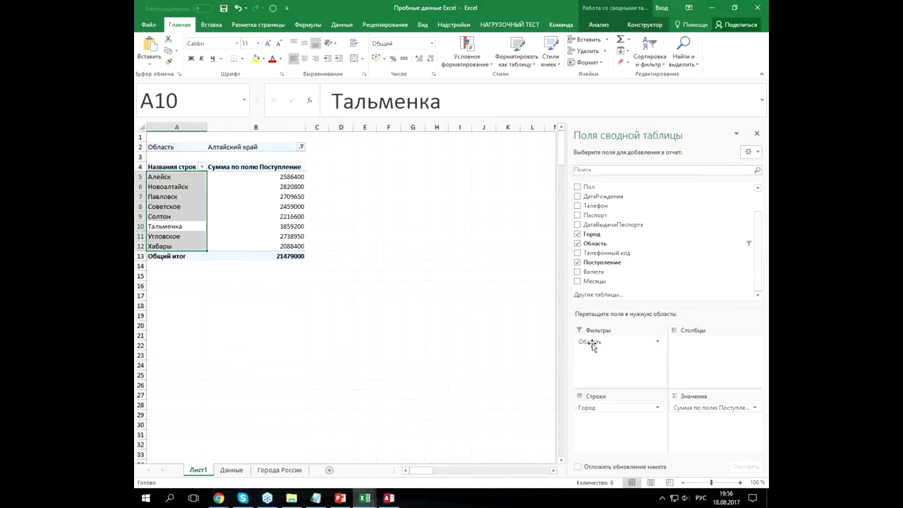
mouse_move(591, 342)
mouse_down()
mouse_move(599, 416)
mouse_move(610, 411)
mouse_move(334, 208)
mouse_up()
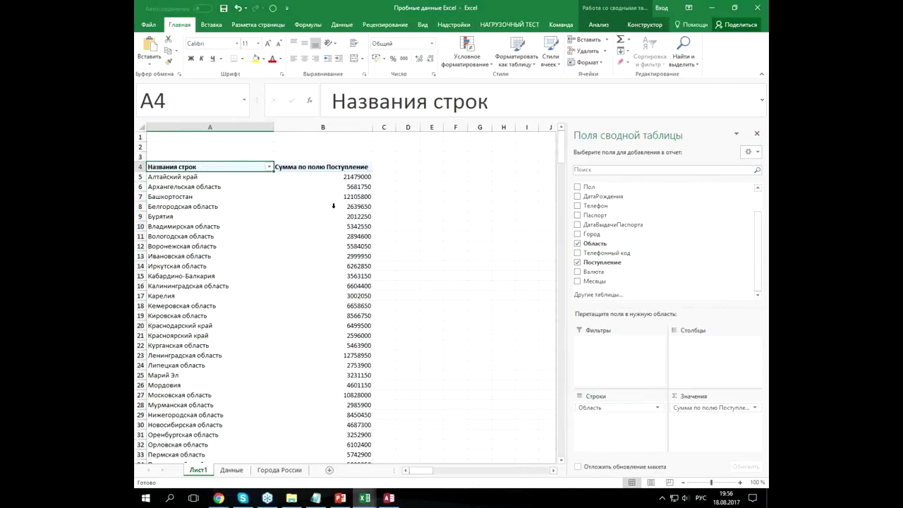
click(292, 244)
click(223, 257)
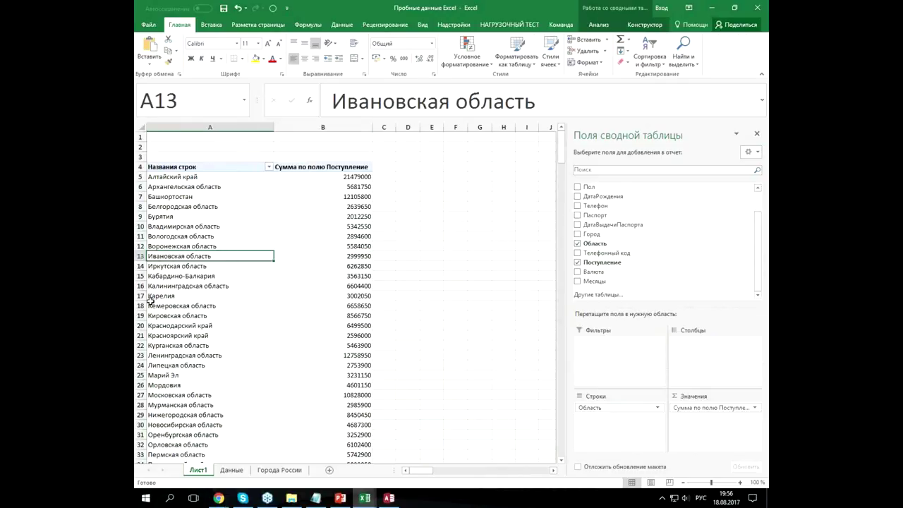
- Browse the Данные and Города России sheets, then close the workbook and return to the folder
click(231, 470)
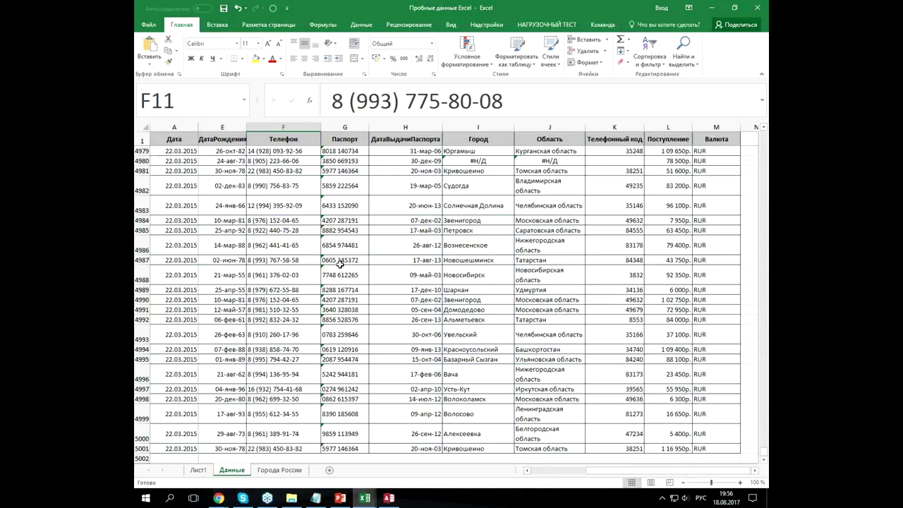
click(563, 205)
click(606, 185)
click(280, 470)
click(247, 277)
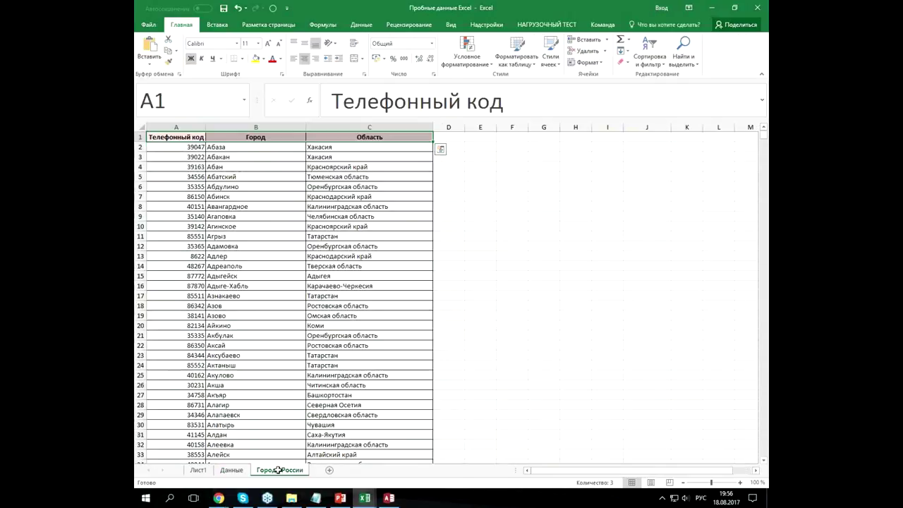
key(Down)
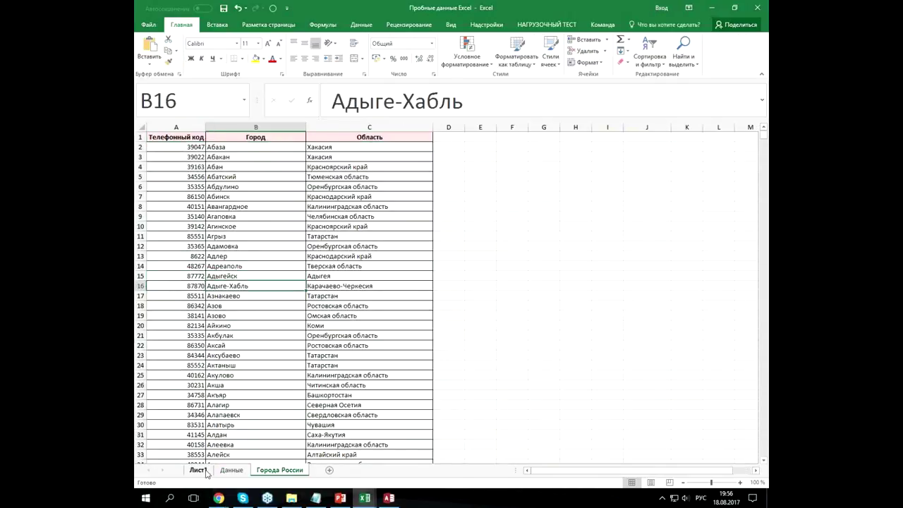
click(204, 469)
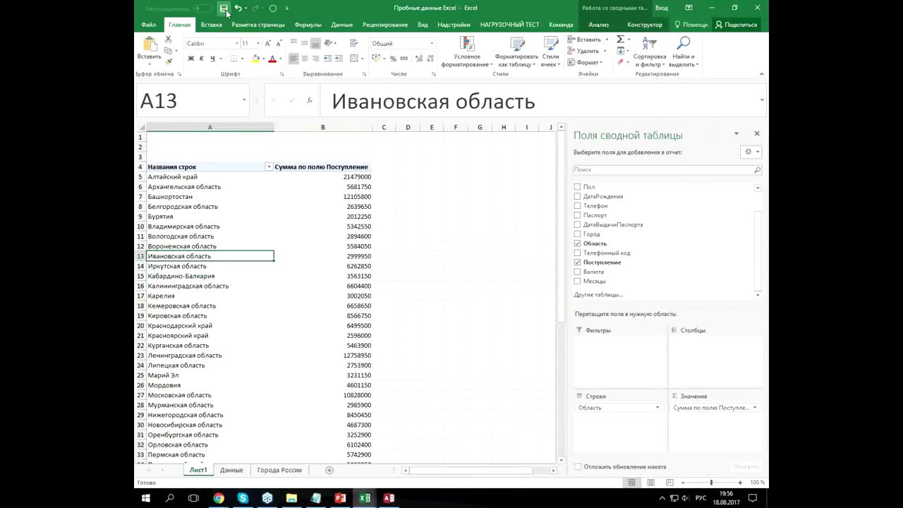
click(757, 8)
key(alt+Tab)
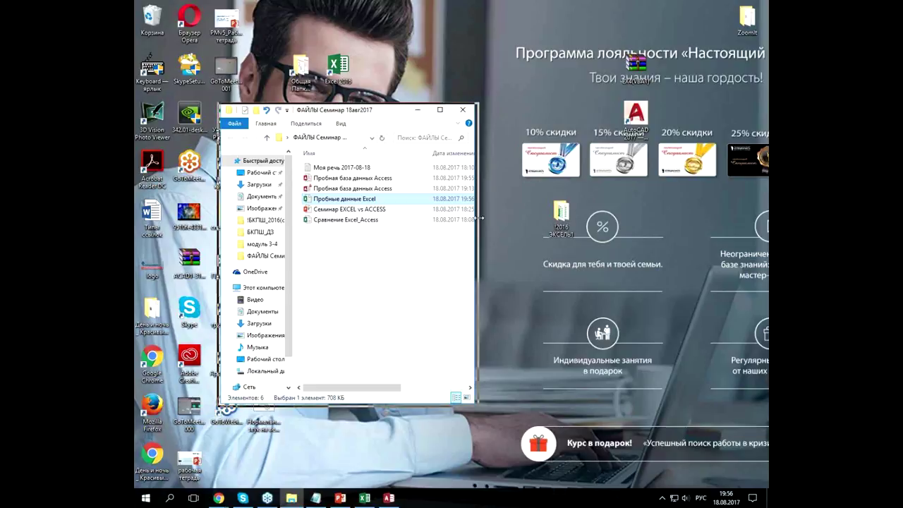
- Compare the Access database size before and after closing Access (now 1 952 KB)
drag(486, 215, 656, 218)
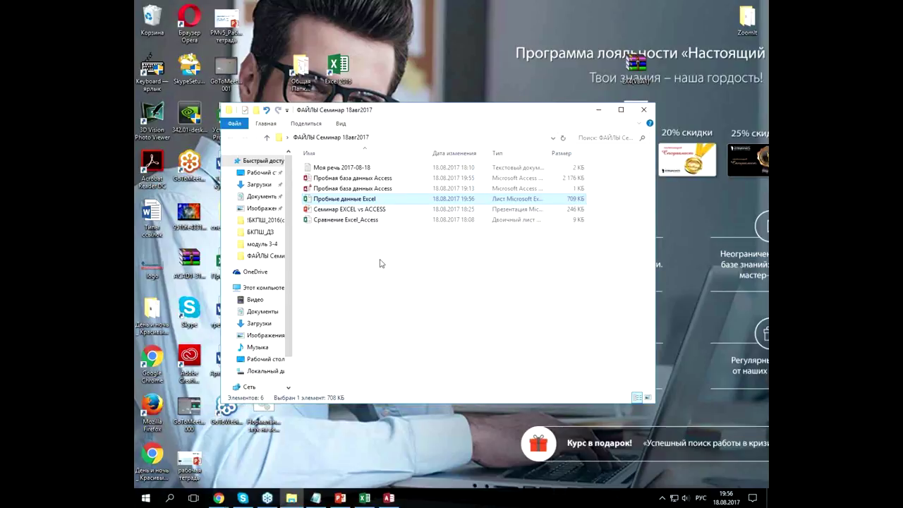
click(383, 179)
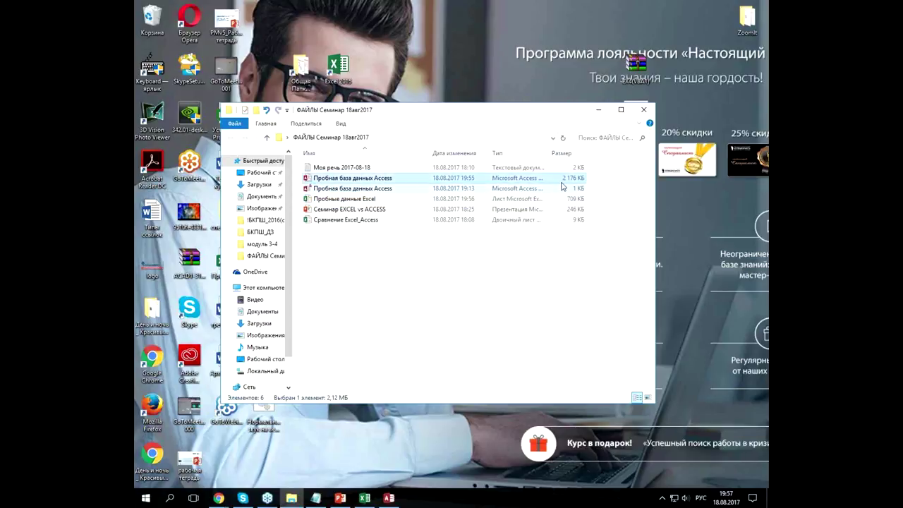
click(389, 498)
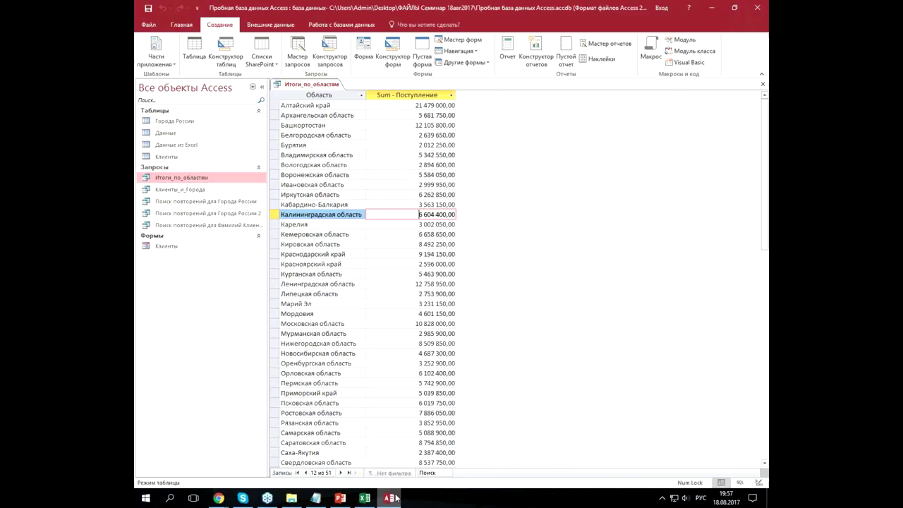
click(760, 14)
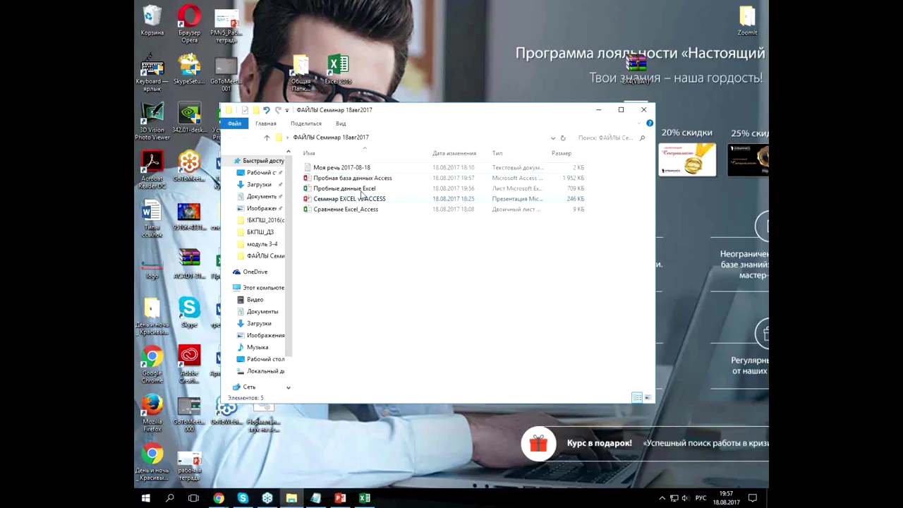
click(358, 181)
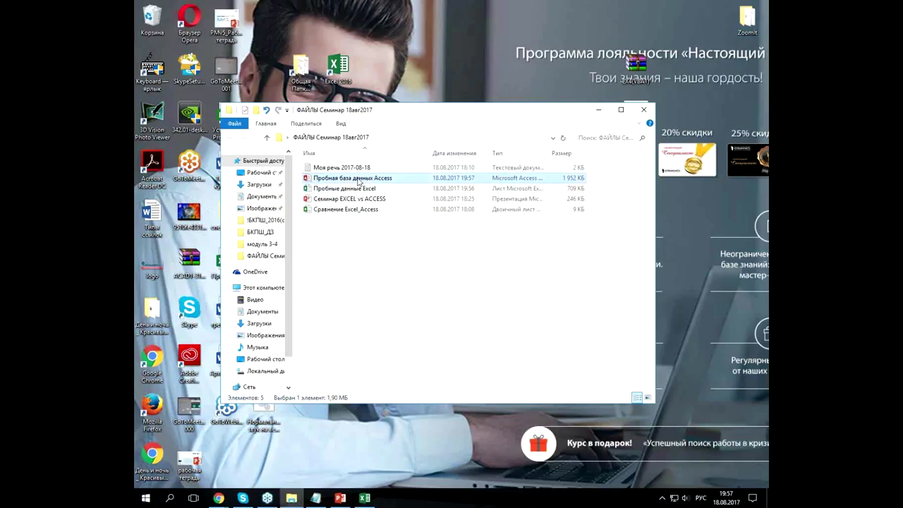
- Duplicate the database, rename the copy ФФФФФФ, and open it
key(ctrl+c)
key(ctrl+v)
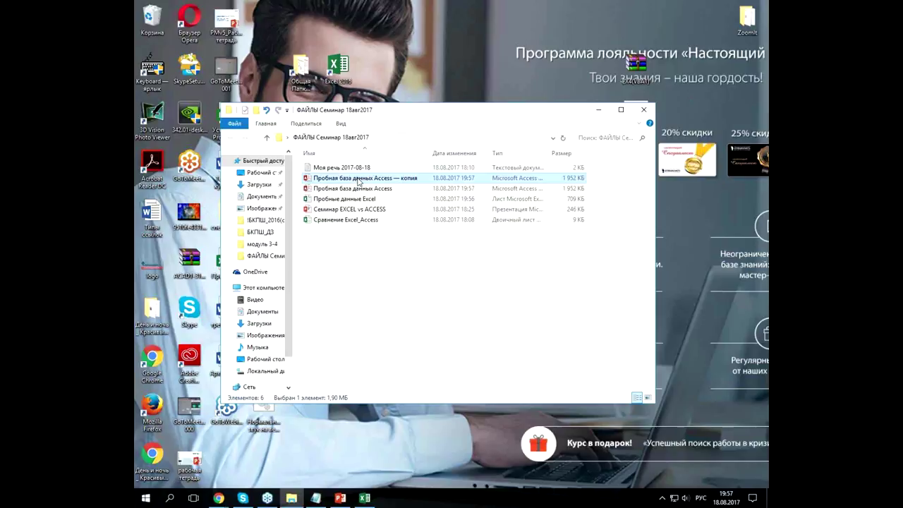
right_click(358, 182)
click(413, 391)
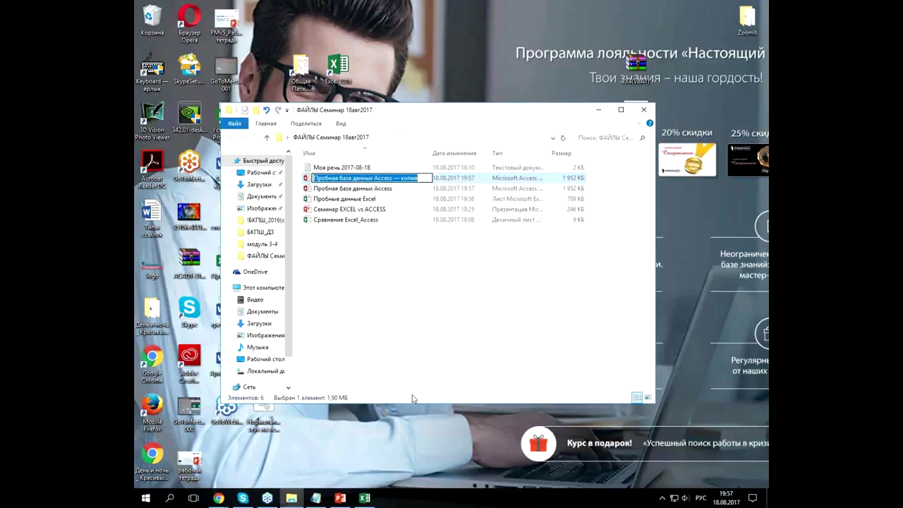
text(ФФФФФФ)
key(Return)
double_click(335, 178)
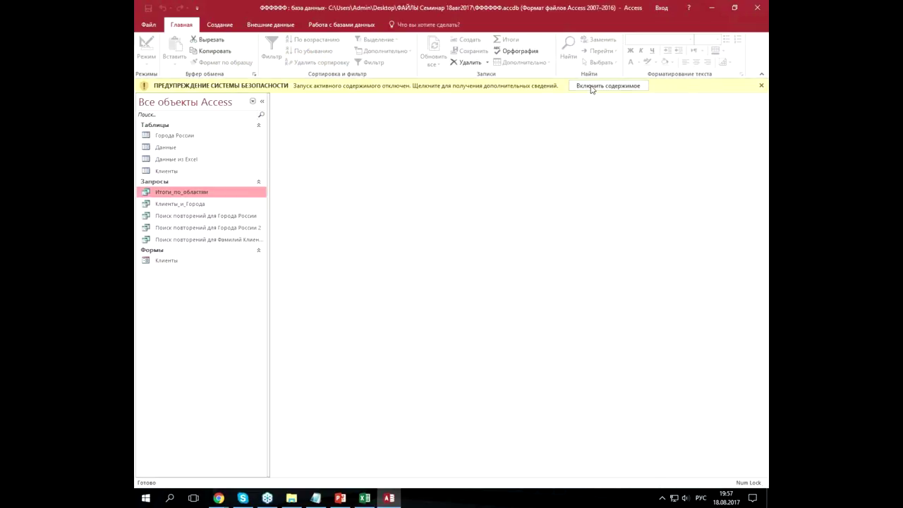
- Enable content, view the Данные tables, and delete the Данные из Excel table
click(593, 87)
double_click(169, 135)
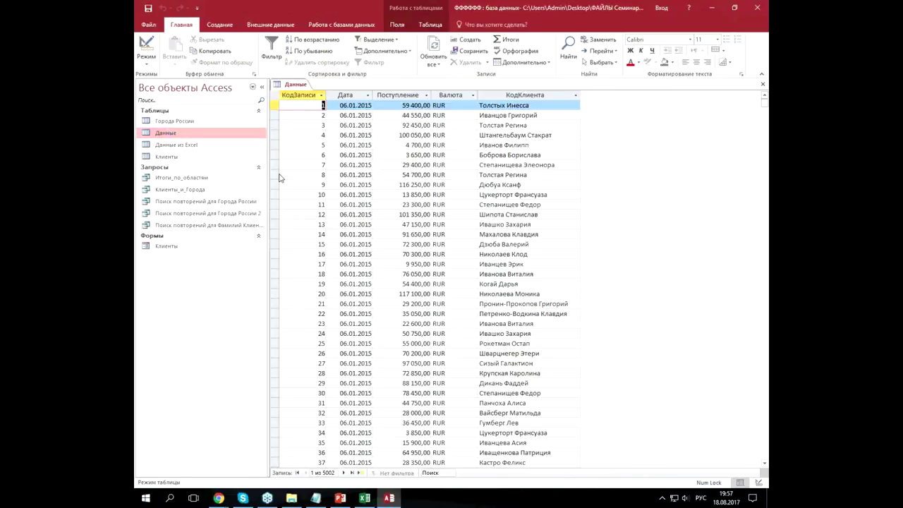
double_click(196, 146)
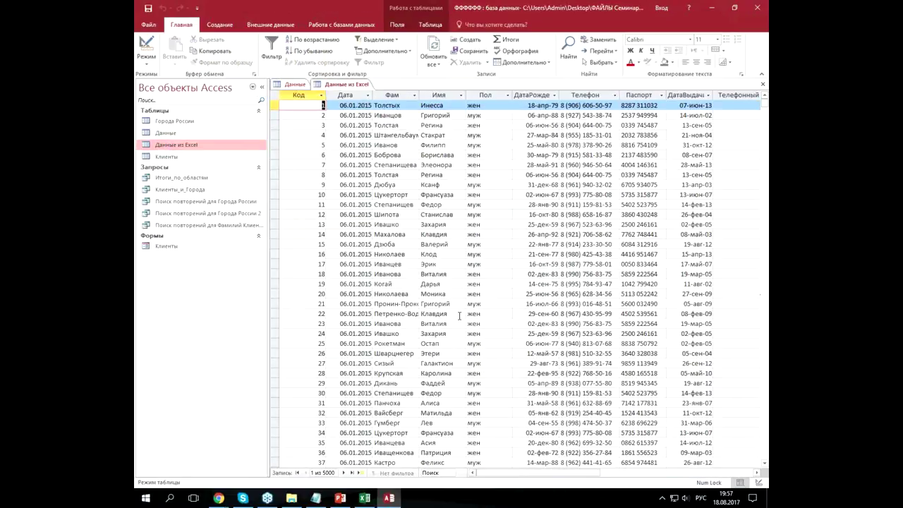
click(763, 84)
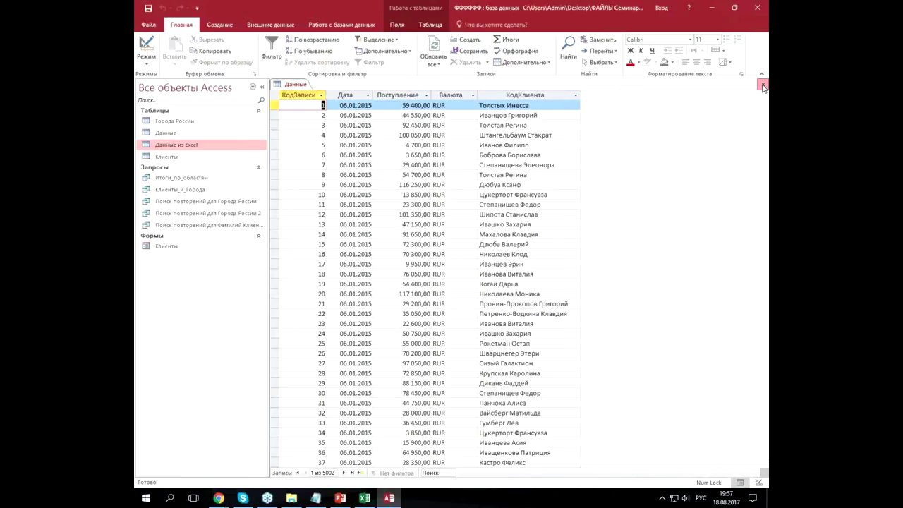
click(763, 84)
click(182, 156)
click(182, 145)
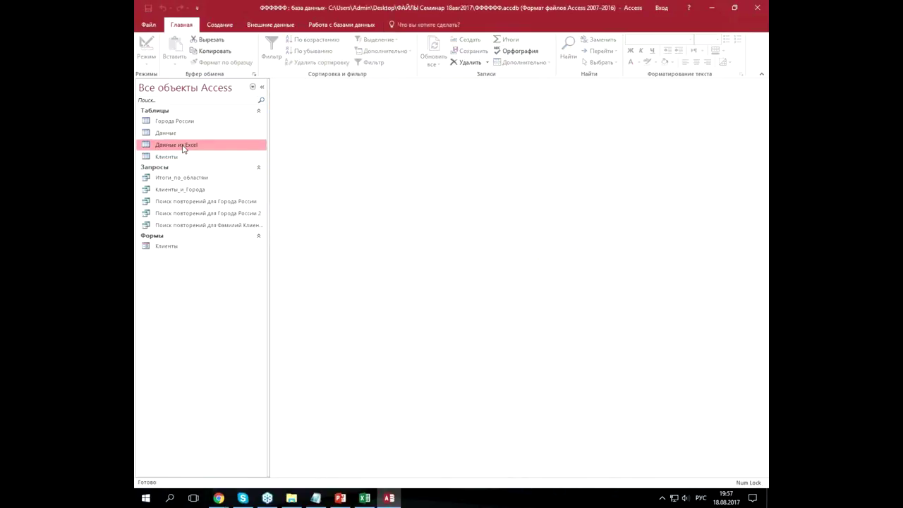
key(Delete)
key(Return)
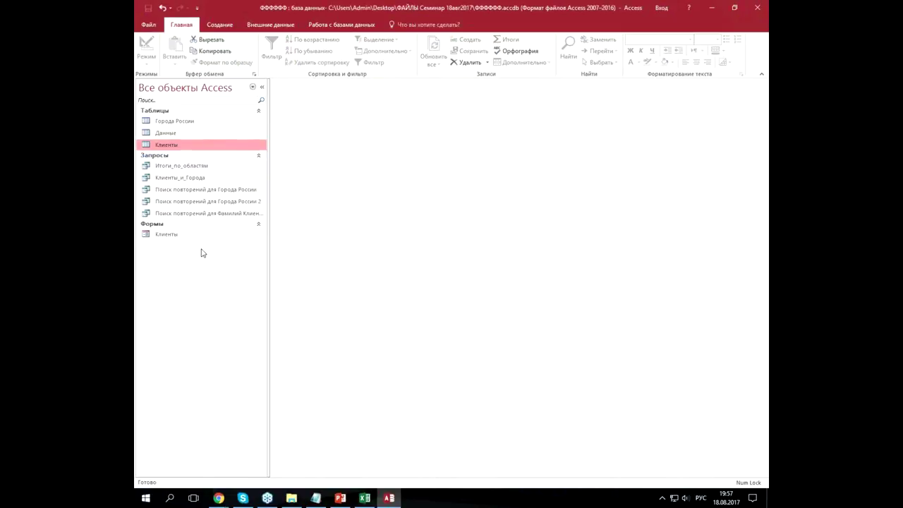
- View and then delete the Клиенты form
double_click(168, 235)
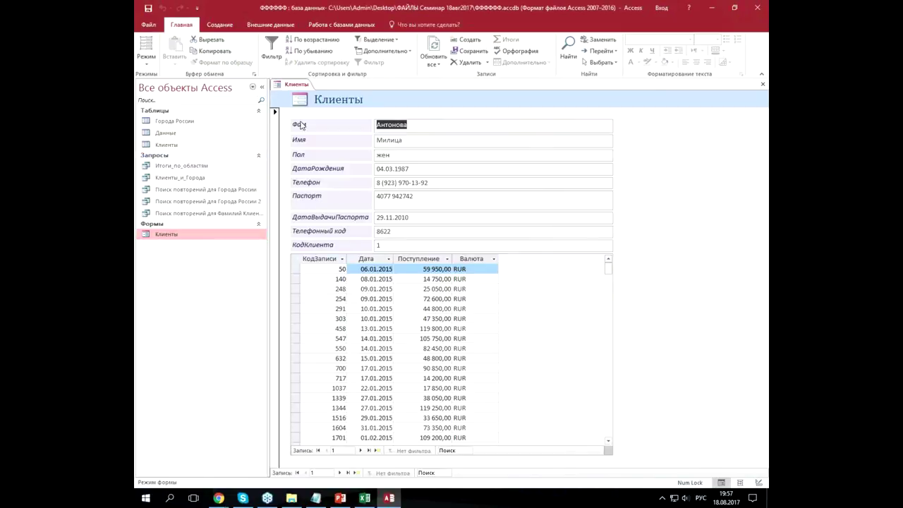
click(763, 84)
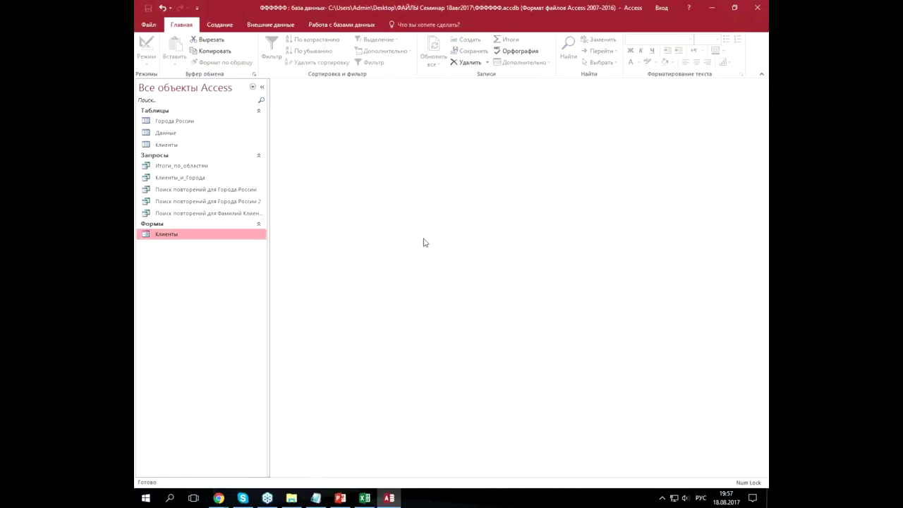
click(218, 215)
click(202, 235)
key(Delete)
click(425, 279)
click(210, 214)
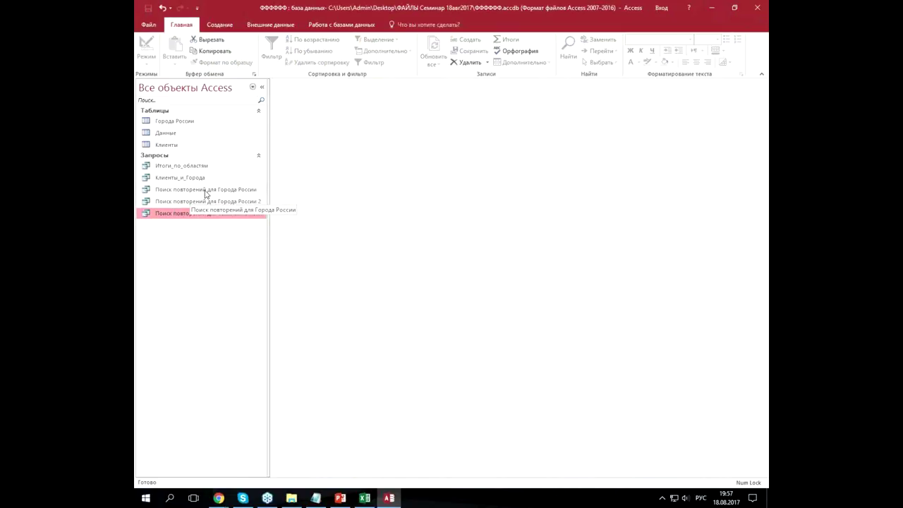
- View the Итоги_по_областям query and the Клиенты, Данные, Города России tables, then close Access
double_click(191, 168)
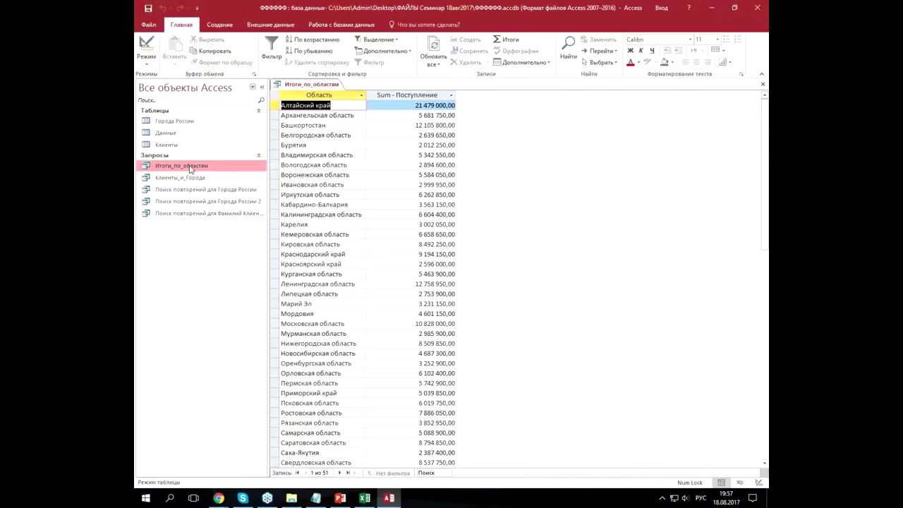
double_click(170, 145)
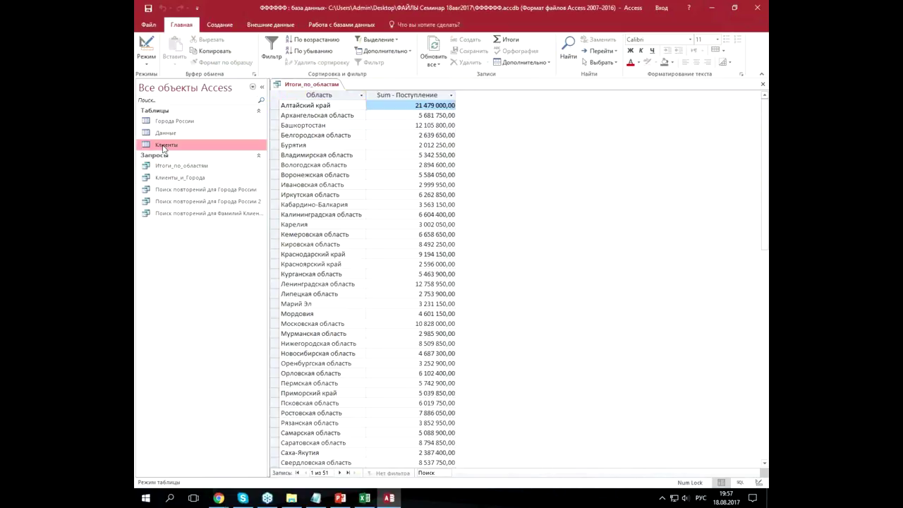
double_click(175, 134)
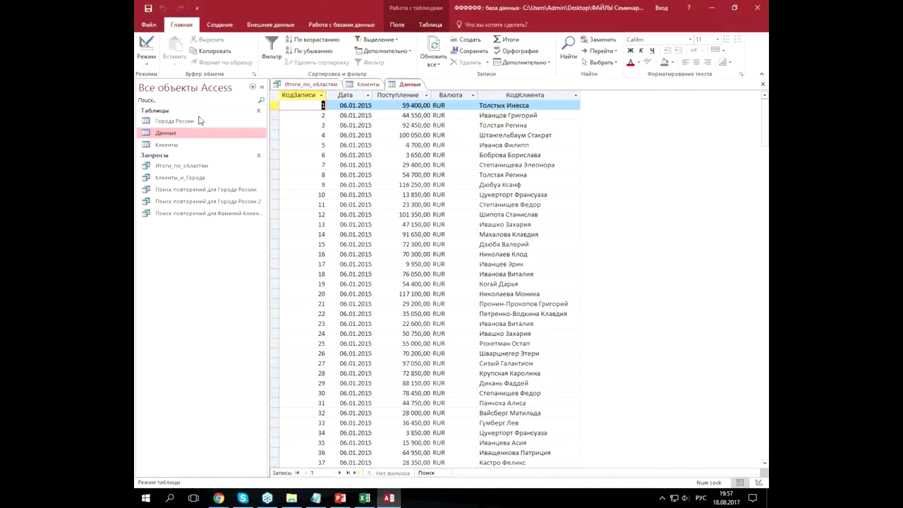
click(195, 122)
double_click(195, 122)
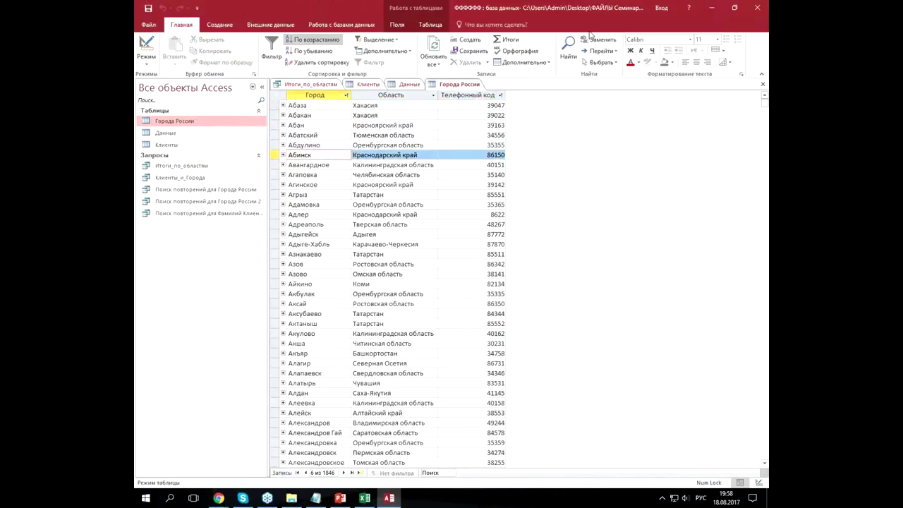
click(759, 9)
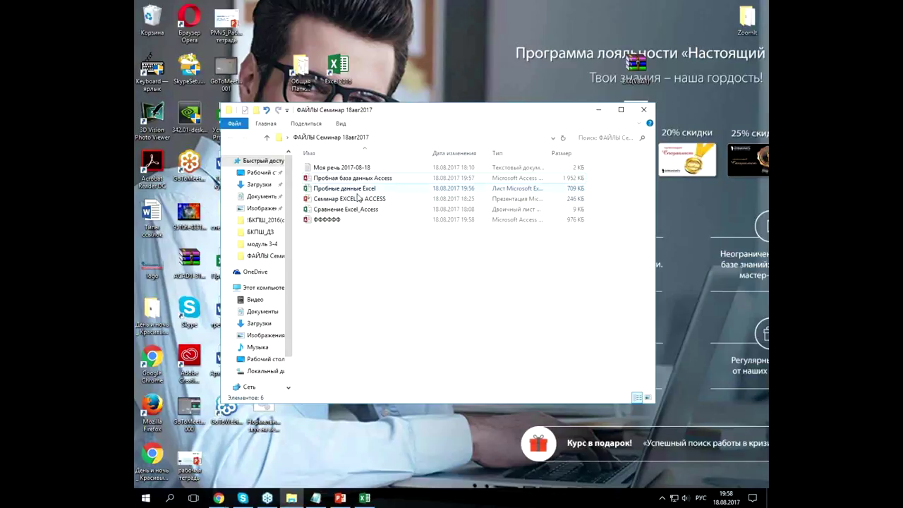
click(330, 219)
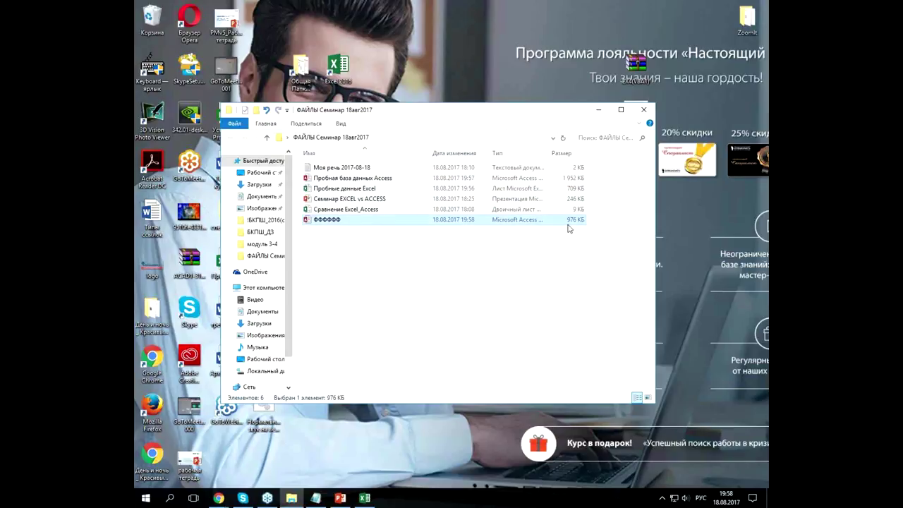
click(576, 189)
click(564, 223)
- Archive the Excel sample workbook with Best compression, giving a 692 KB RAR
click(346, 190)
right_click(346, 192)
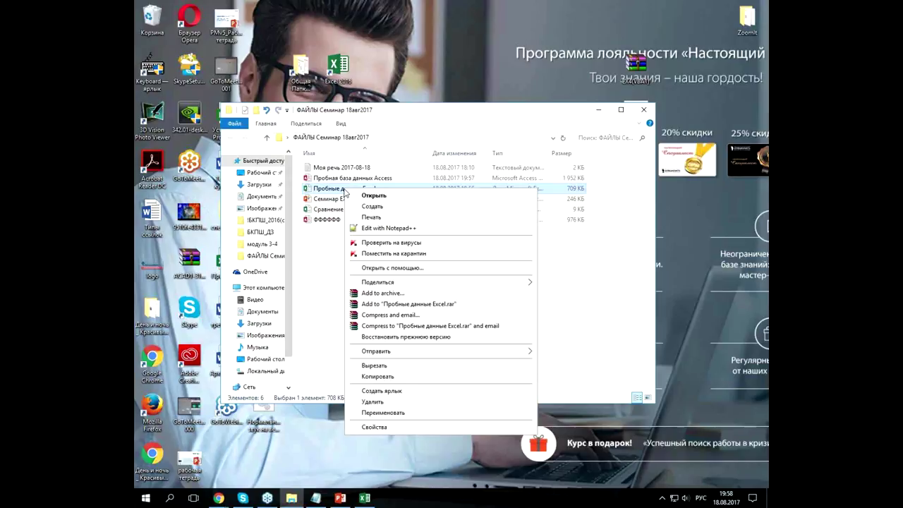
click(399, 292)
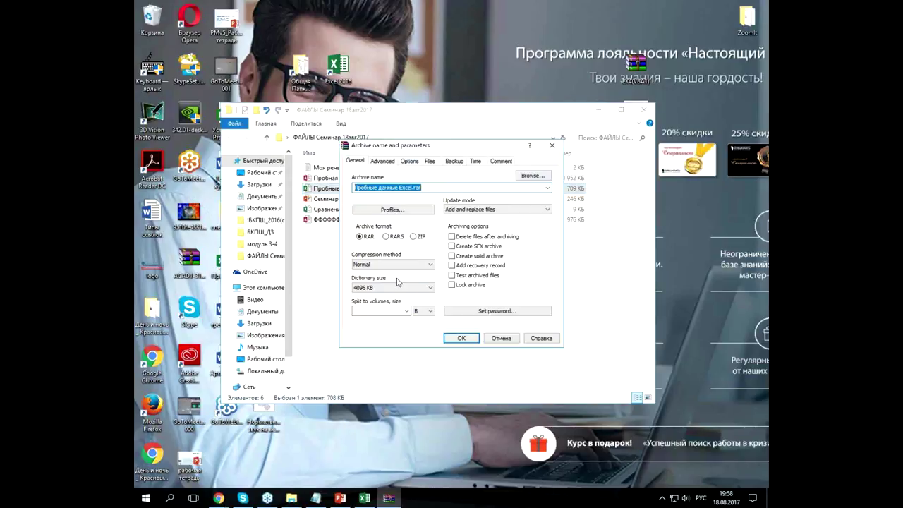
click(406, 264)
click(391, 309)
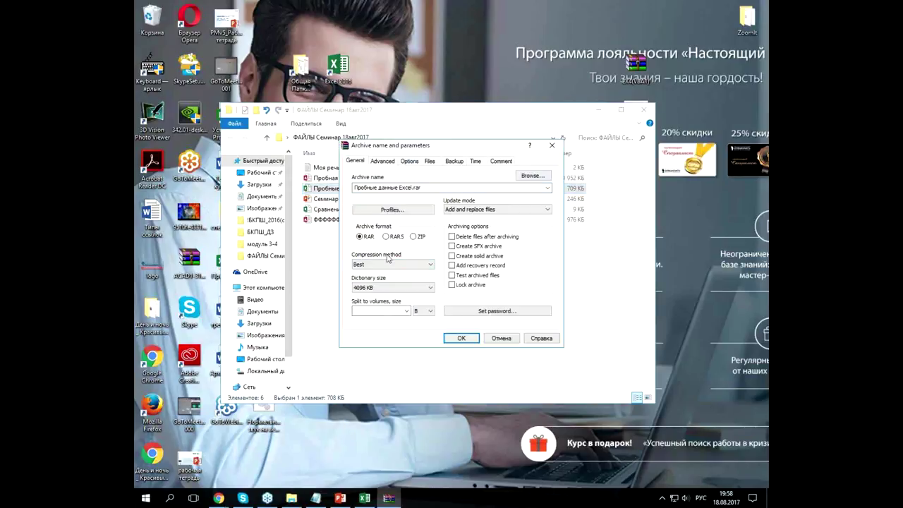
click(460, 338)
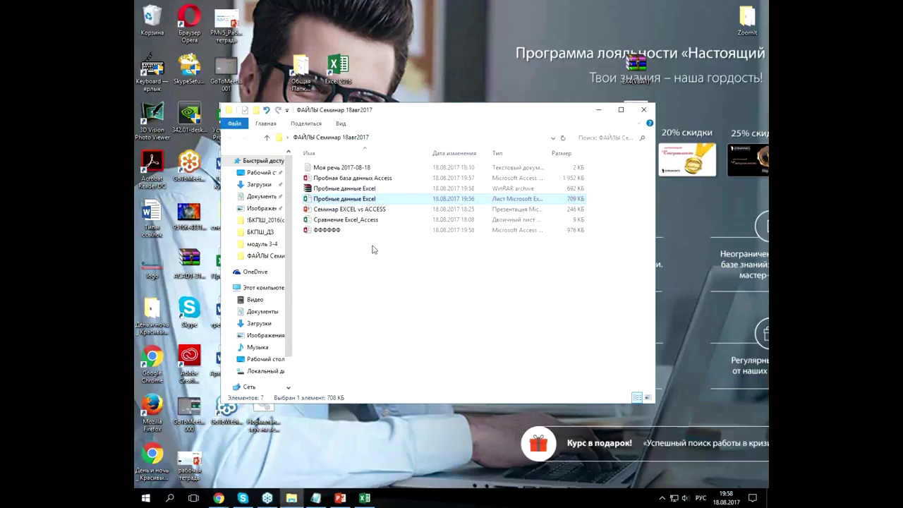
click(355, 190)
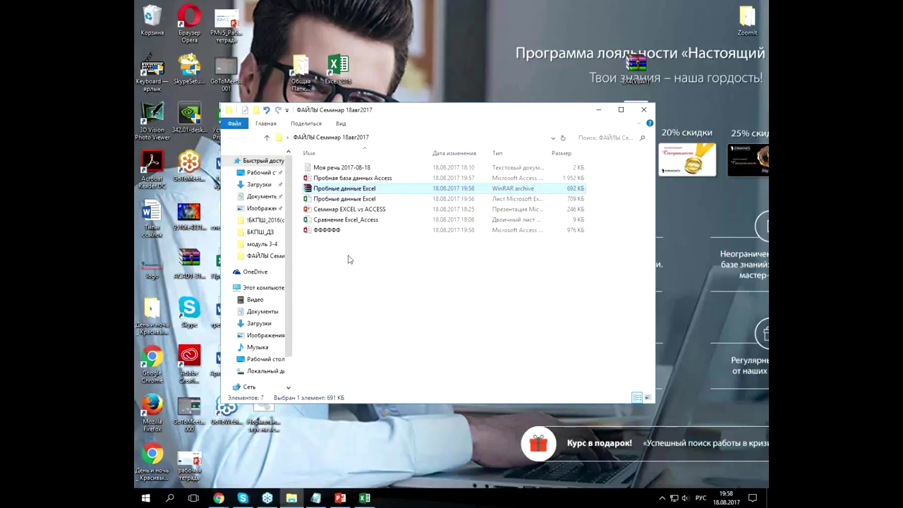
- Archive the ФФФФФФ database with Best compression, giving a 110 KB RAR
click(331, 231)
right_click(331, 234)
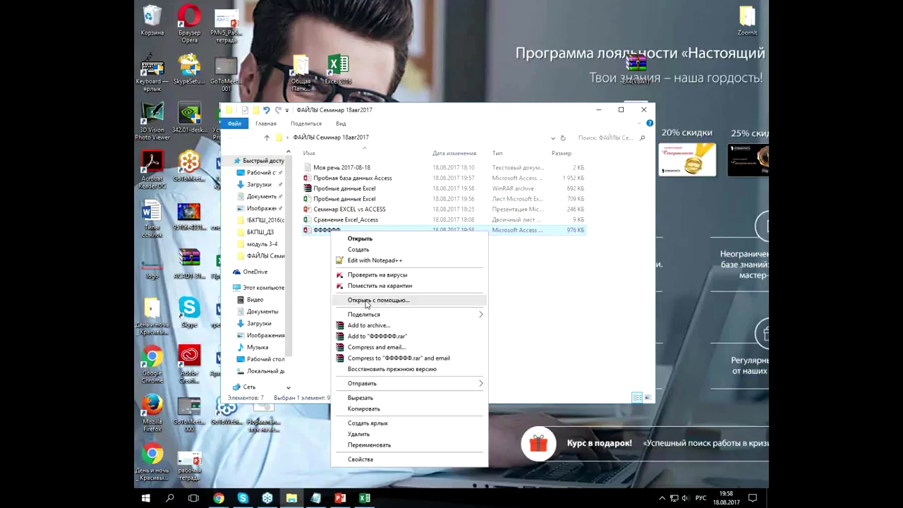
click(373, 325)
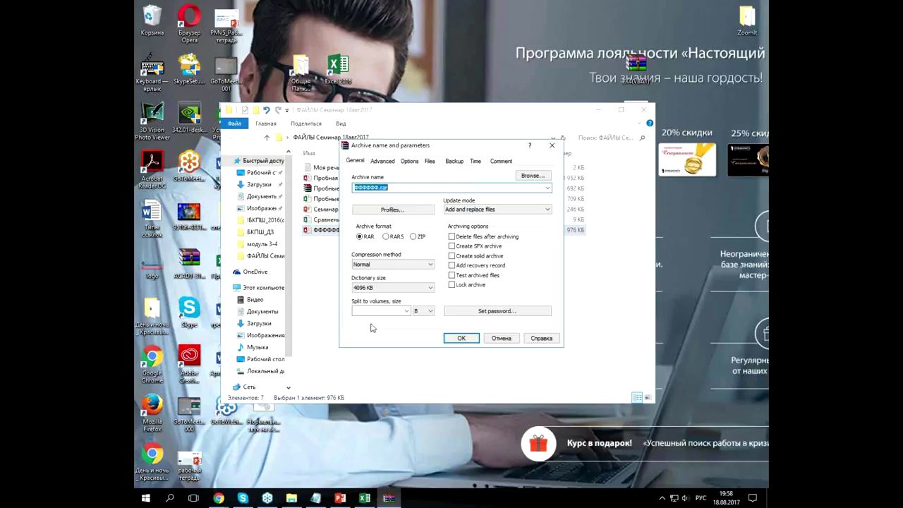
click(415, 266)
click(360, 305)
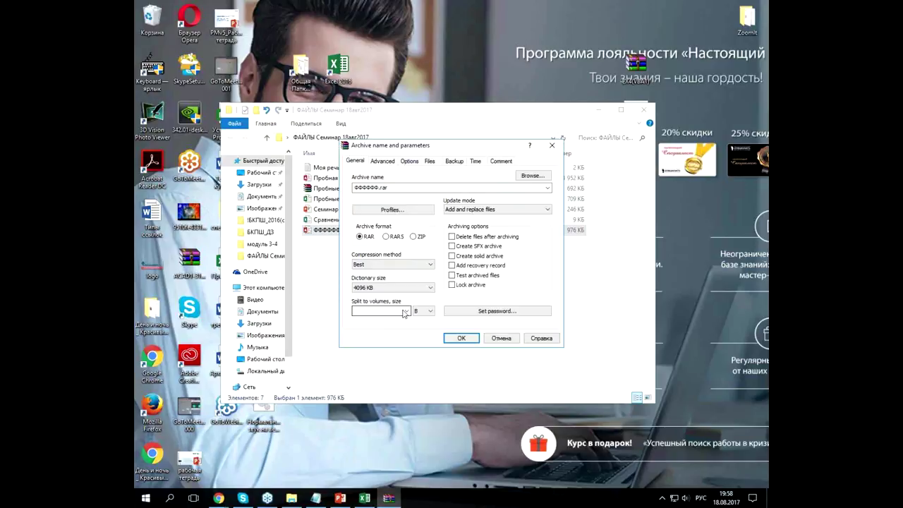
click(459, 339)
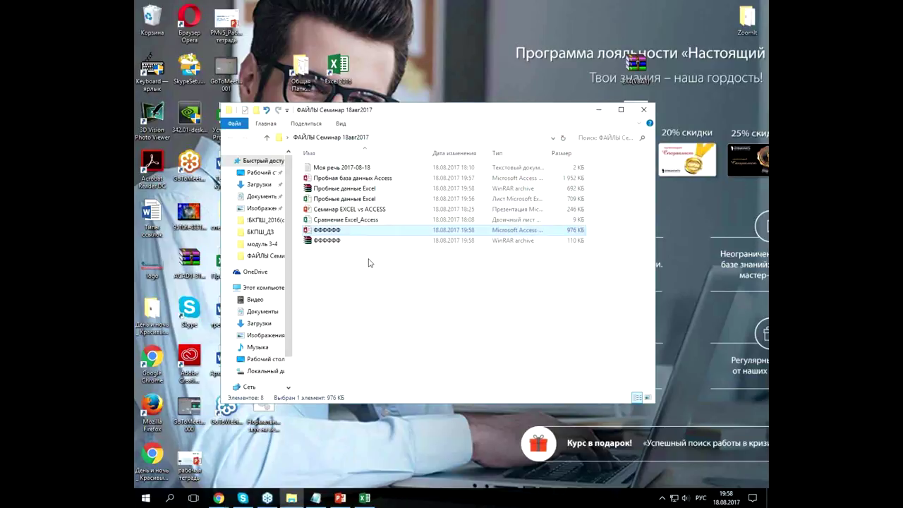
click(340, 243)
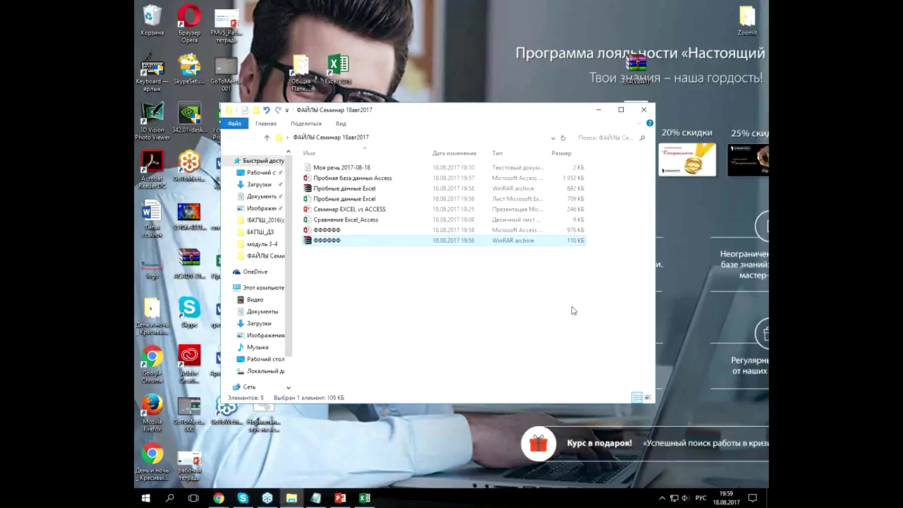
click(574, 190)
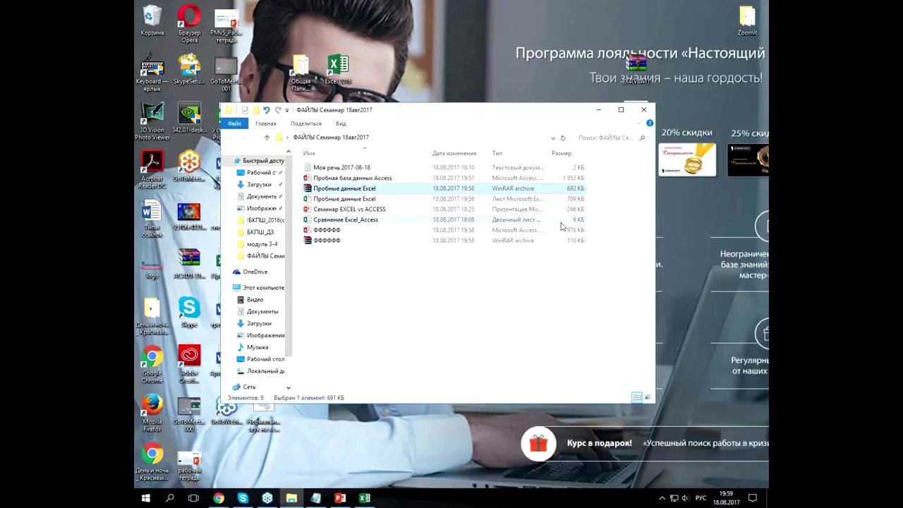
click(530, 241)
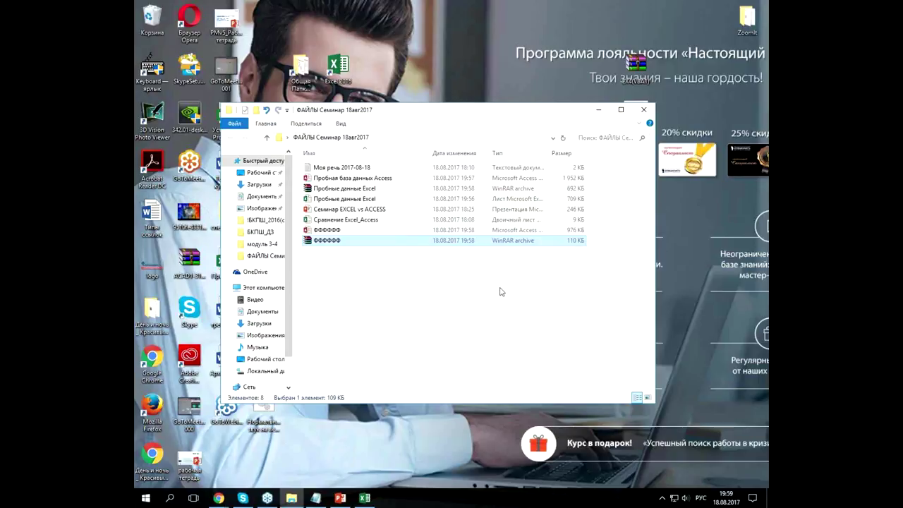
mouse_move(295, 501)
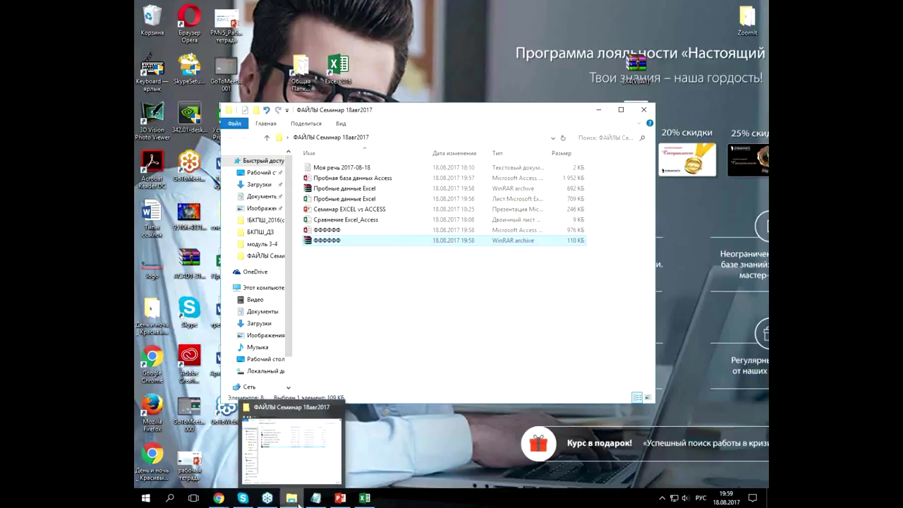
- In the Excel comparison sheet, enter 0,5 in C10 for Excel and E10 for Access
click(364, 498)
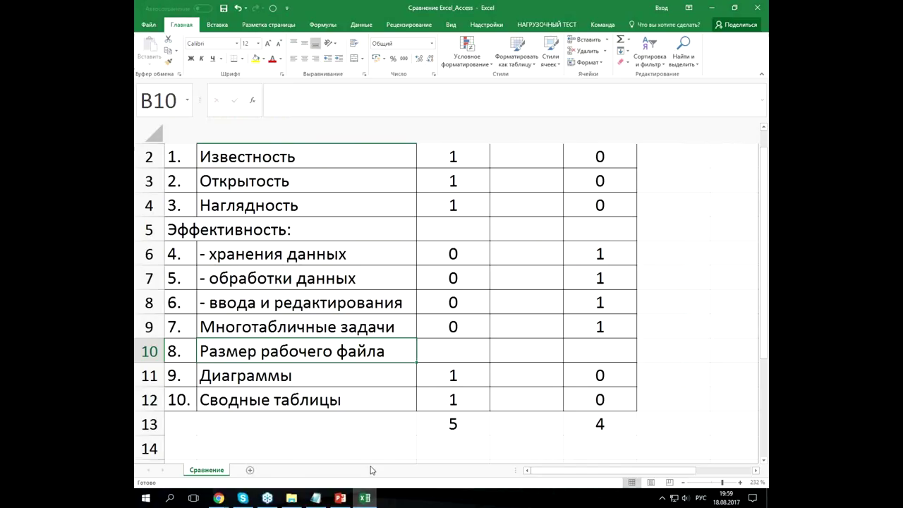
click(475, 352)
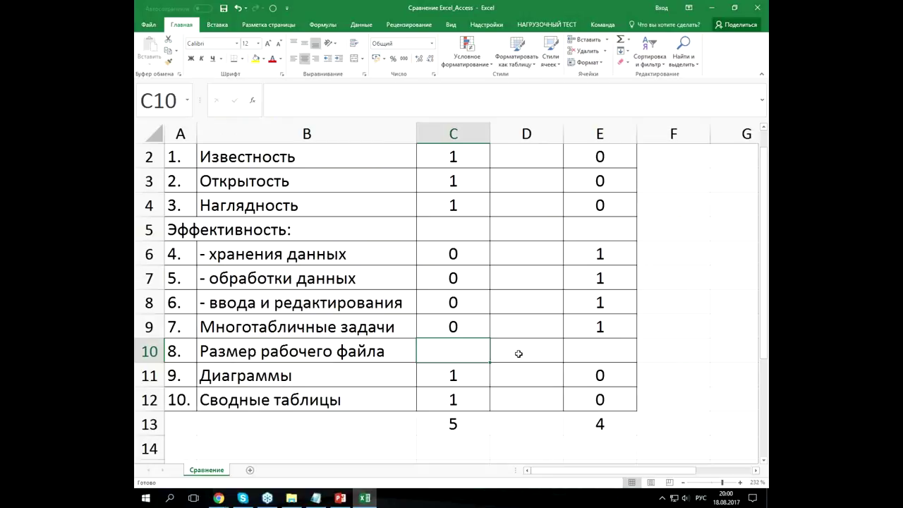
text(0,)
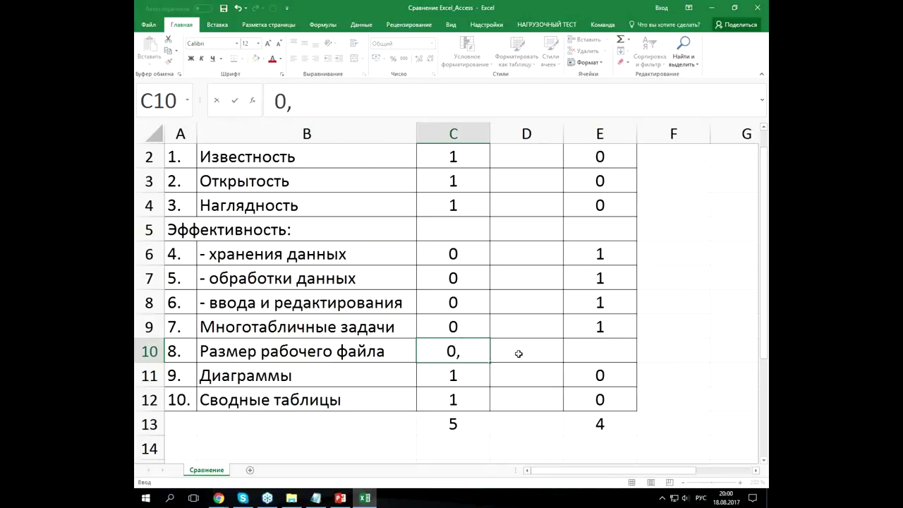
text(5)
key(Right)
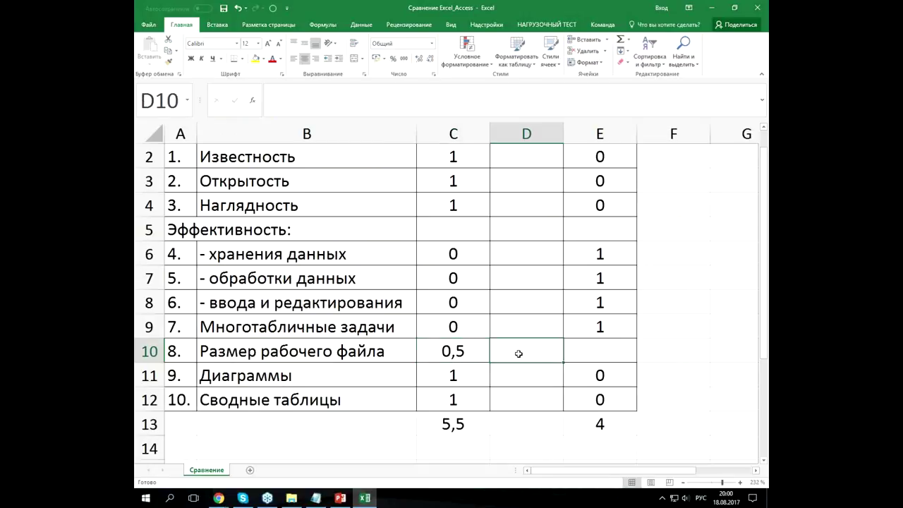
key(Right)
text(0,5)
key(ctrl+Return)
key(Return)
click(541, 361)
- Scroll back to the top and select the EXCEL (C1) and ACCESS (E1) header cells, then E3
scroll(537, 354, up, 1)
click(467, 156)
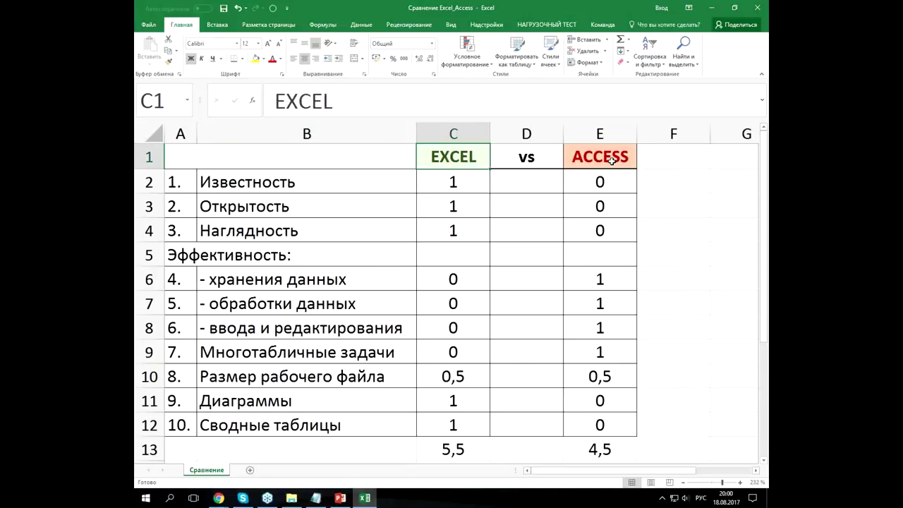
click(613, 159)
click(590, 201)
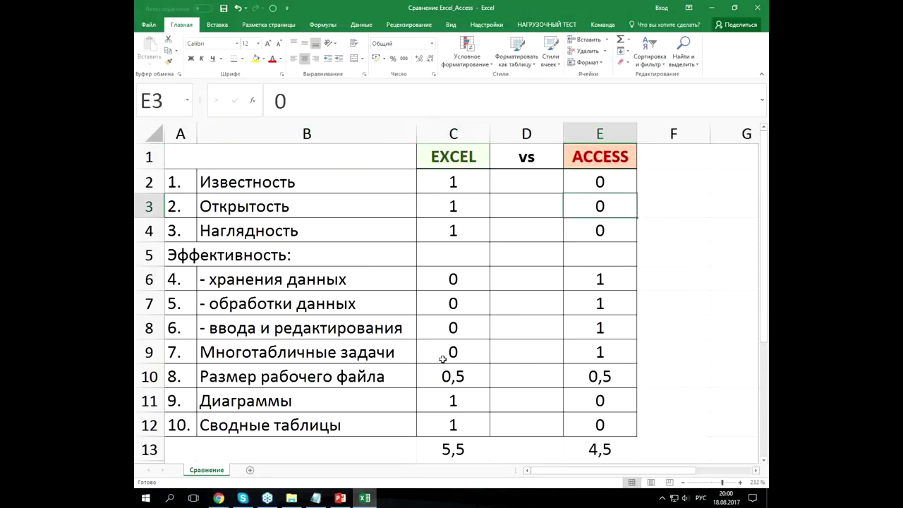
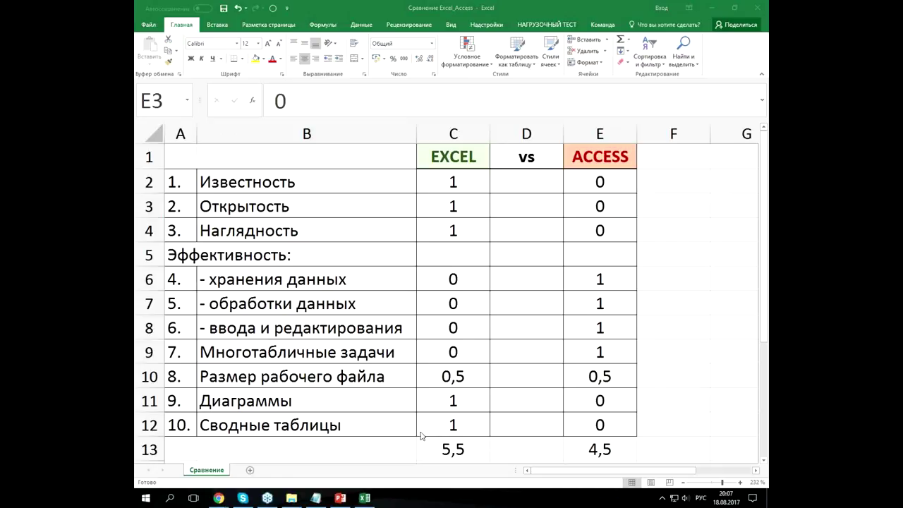
- Open 'Пробная база данных Access' from the seminar folder in Access
click(292, 498)
click(365, 273)
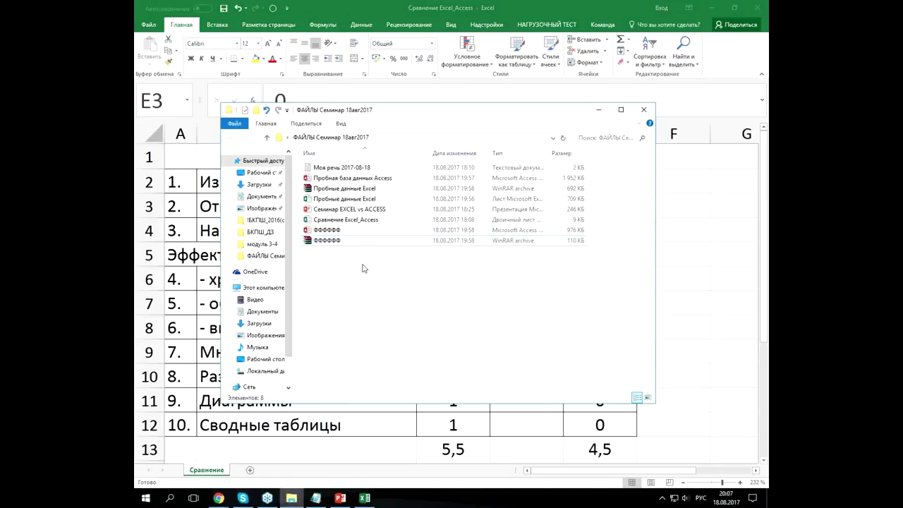
double_click(337, 179)
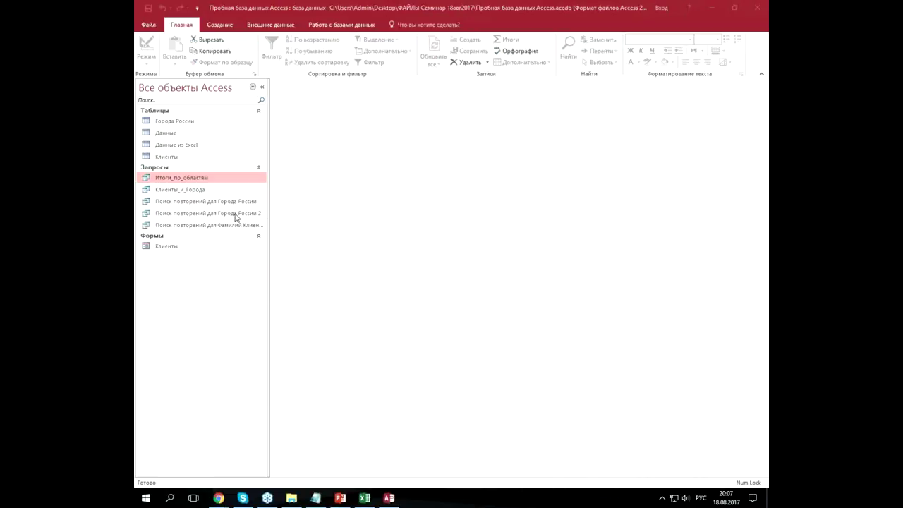
click(224, 27)
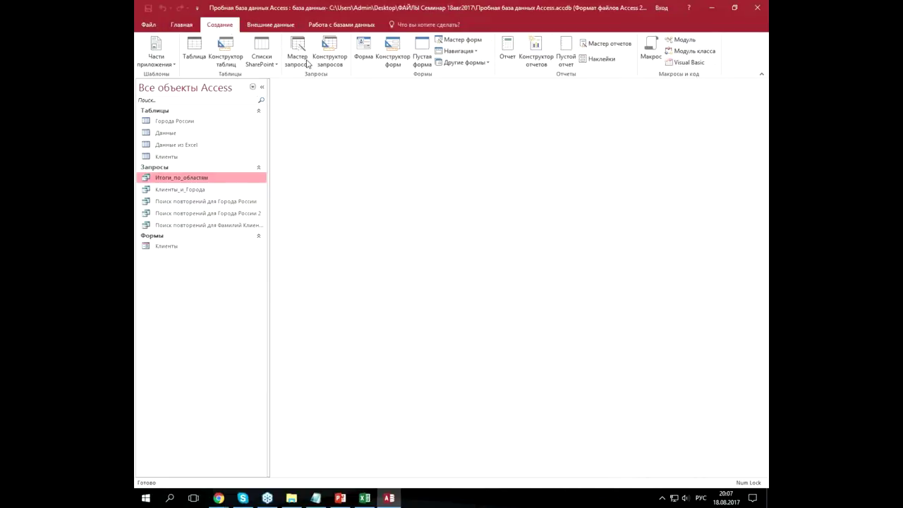
click(343, 63)
click(523, 241)
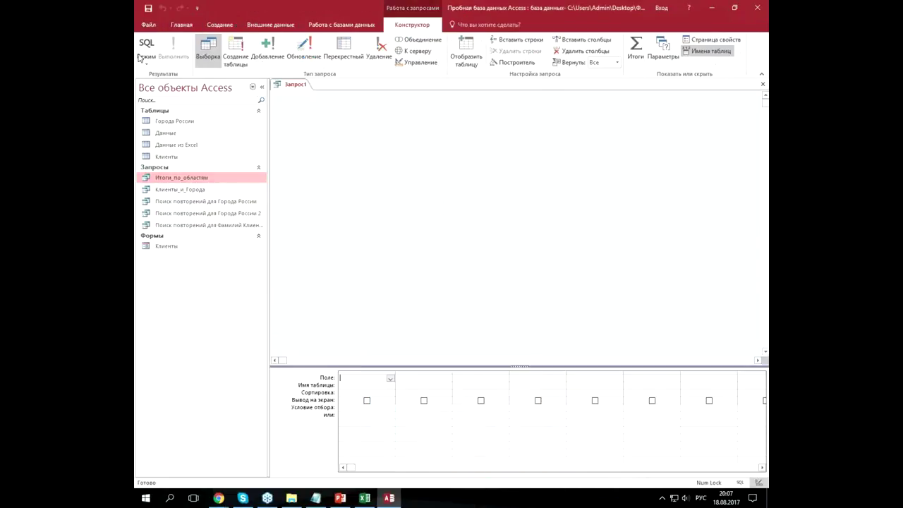
click(146, 44)
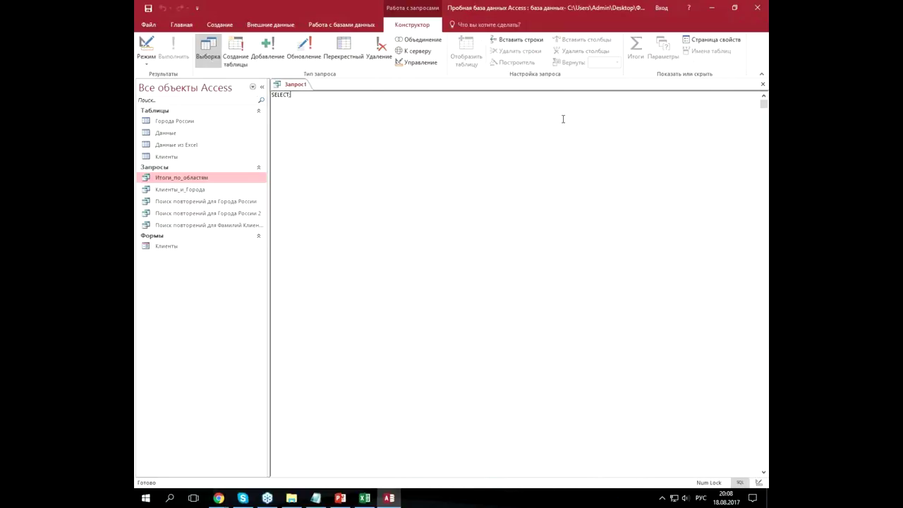
click(764, 85)
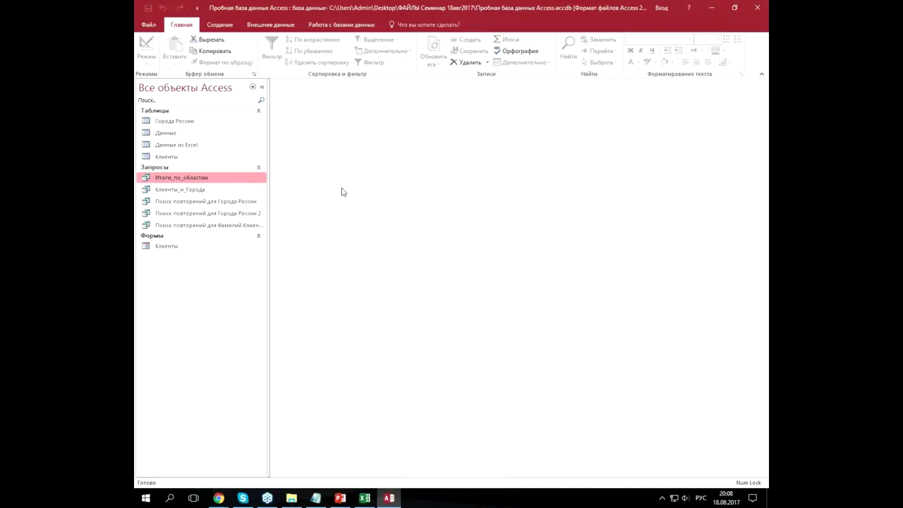
right_click(204, 191)
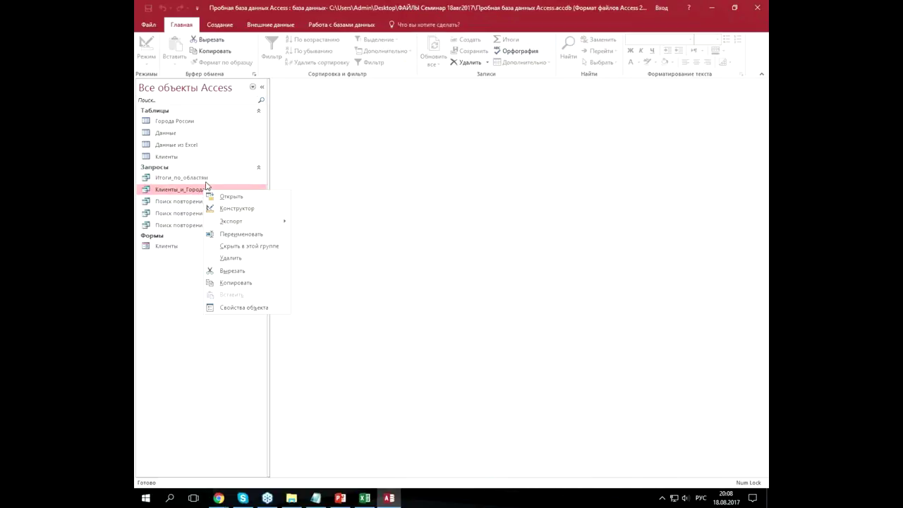
click(206, 181)
double_click(204, 181)
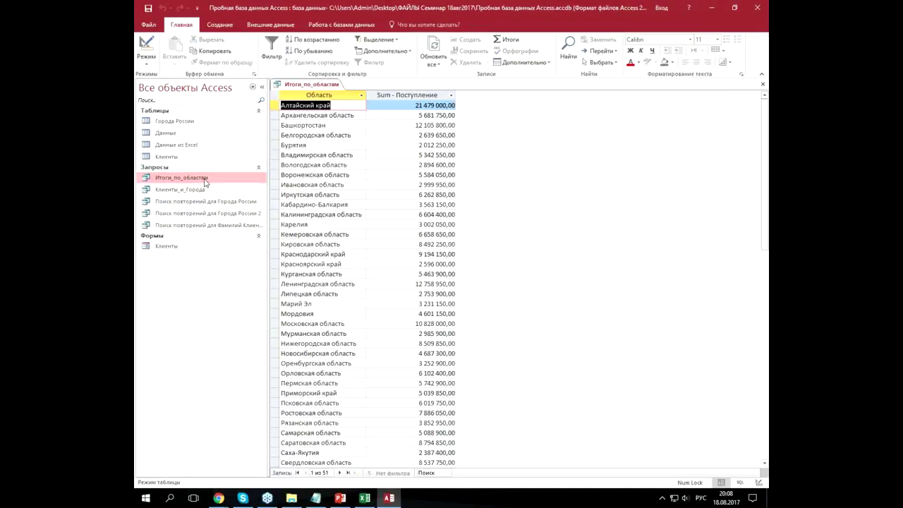
click(149, 66)
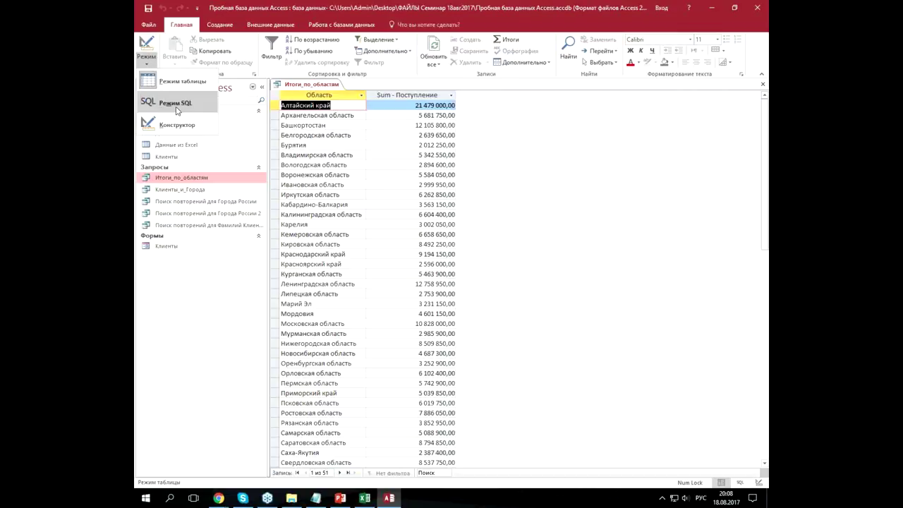
click(175, 103)
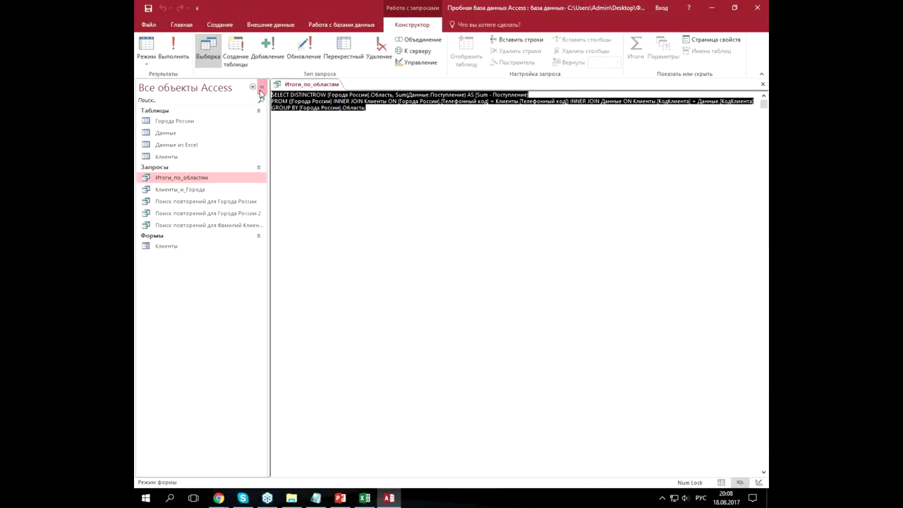
click(396, 113)
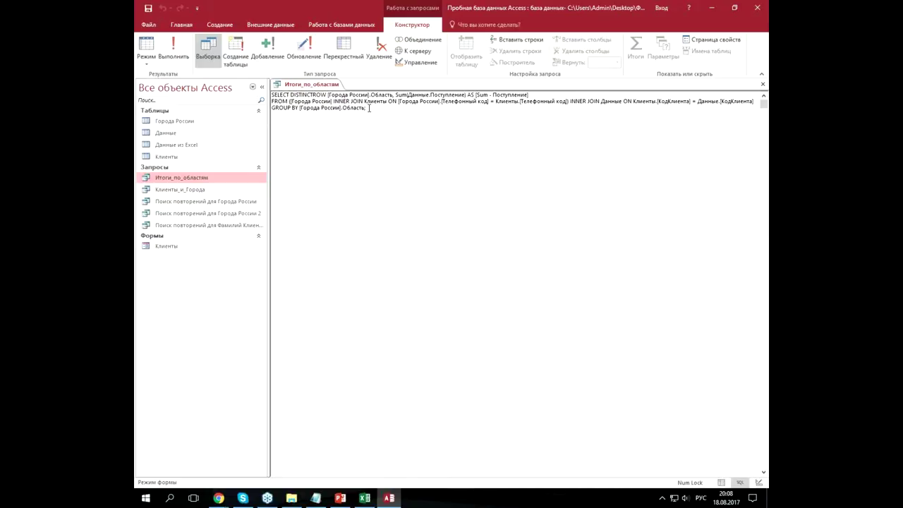
drag(370, 111, 314, 94)
click(348, 142)
click(762, 84)
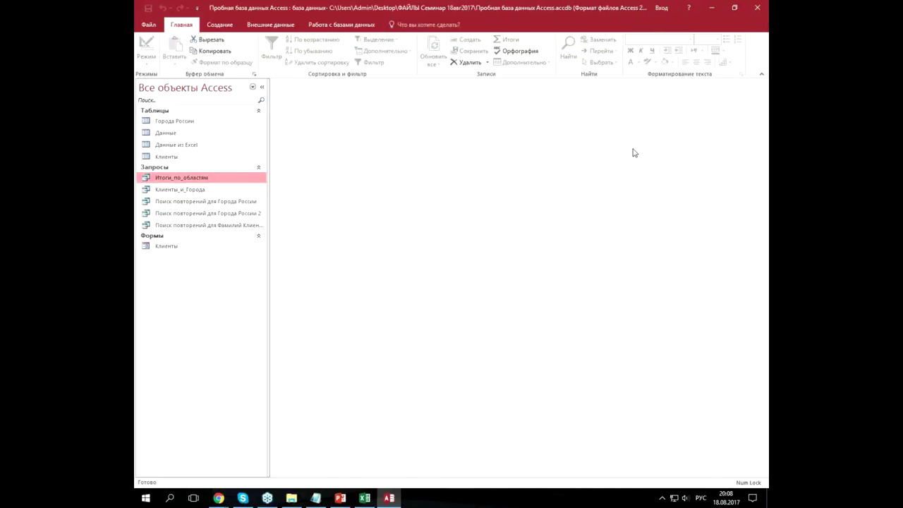